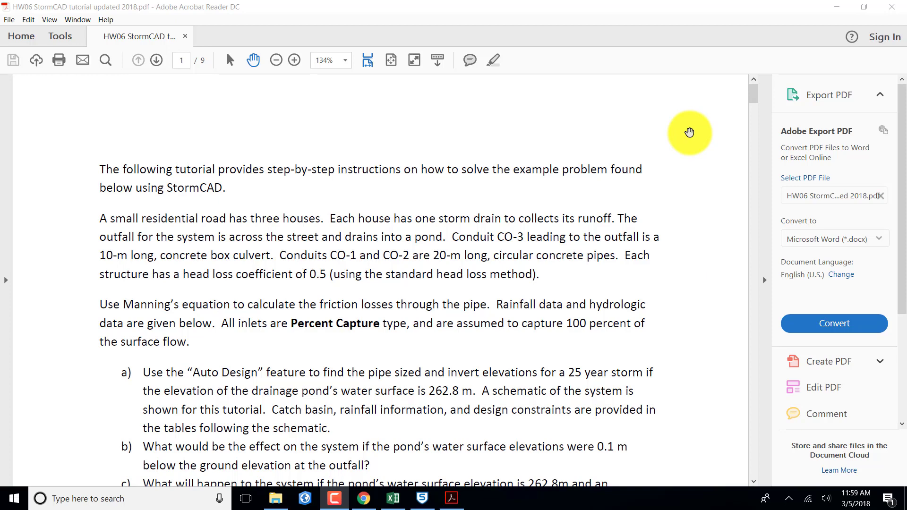
Step: Read through the StormCAD tutorial's problem statement, catch basin, rainfall and design constraint tables, and the system schematic
scroll(689, 132, "down", 3)
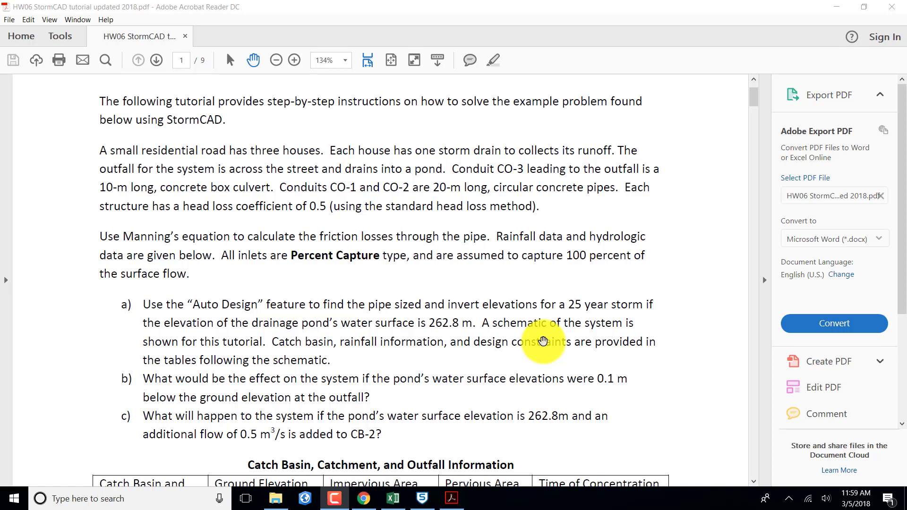
scroll(543, 341, "down", 5)
scroll(543, 341, "down", 4)
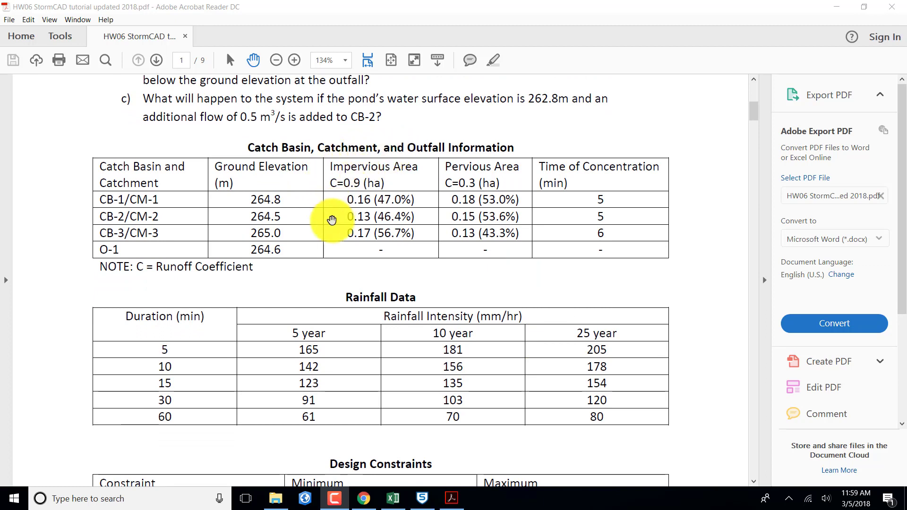
scroll(328, 222, "down", 4)
scroll(331, 220, "down", 7)
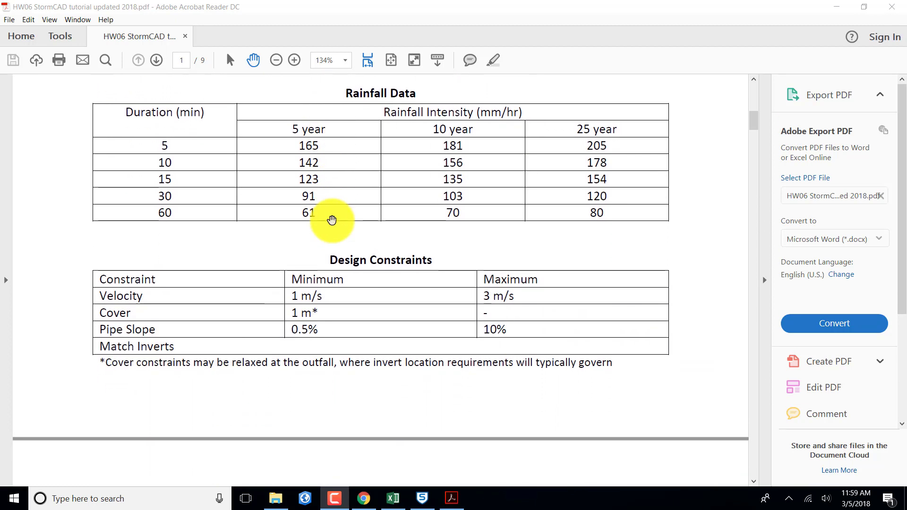
scroll(331, 220, "down", 7)
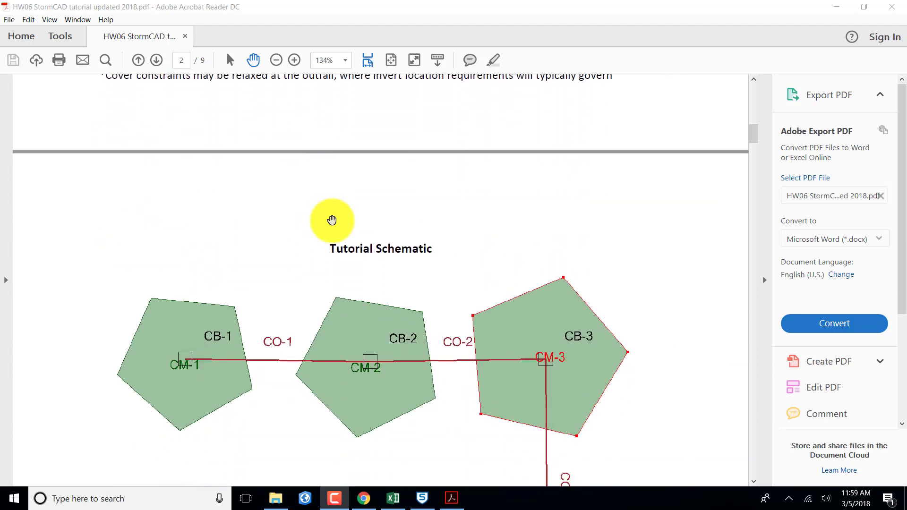
scroll(331, 220, "up", 1)
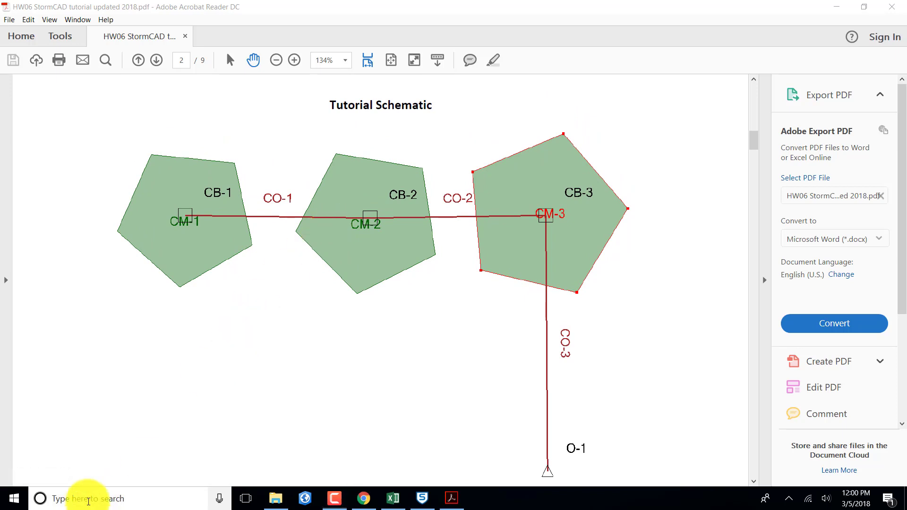
Step: Launch StormCAD V8i and start a new hydraulic model
left_click(89, 501)
type("st")
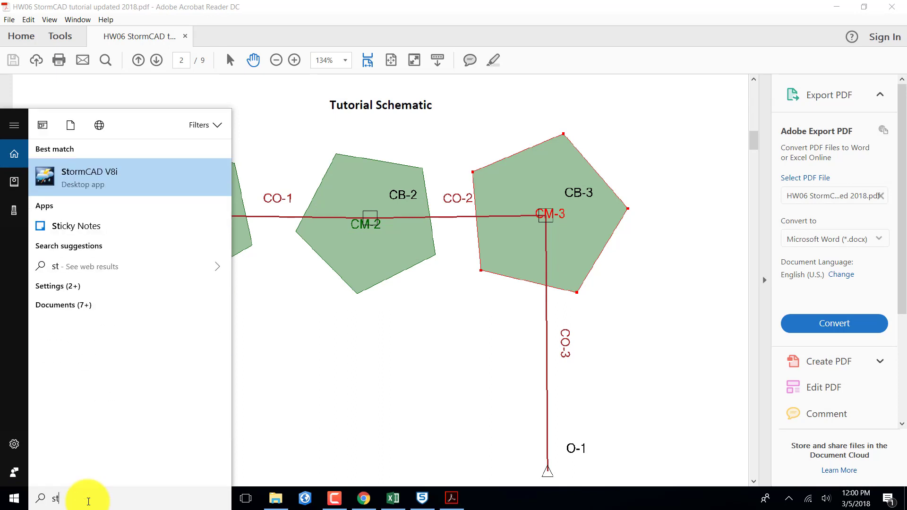
left_click(121, 171)
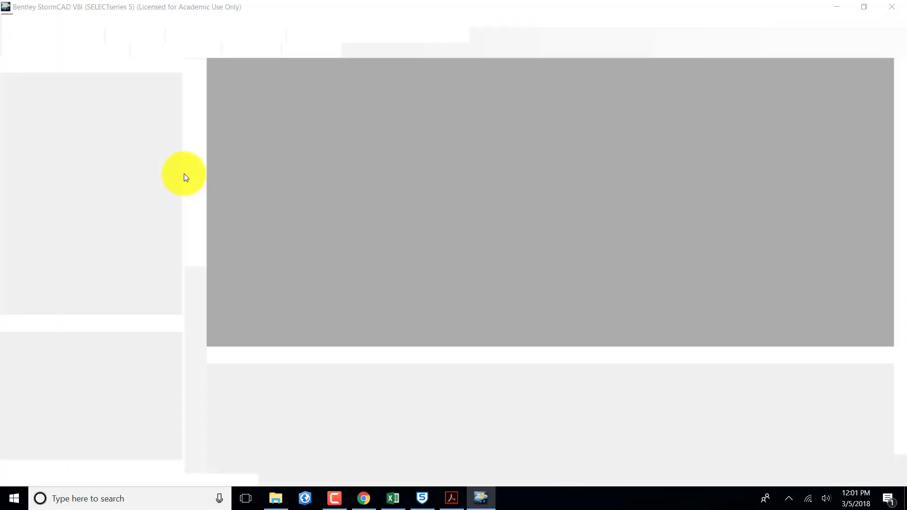
left_click(459, 234)
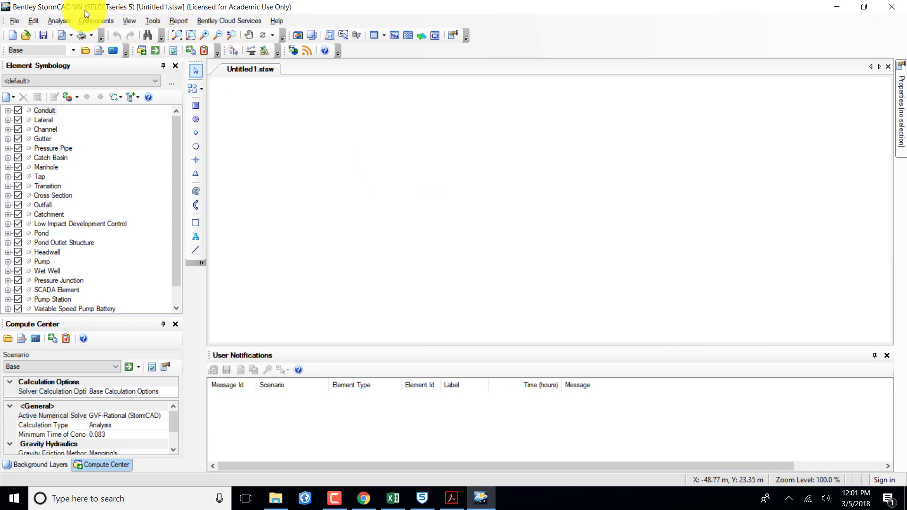
Step: Save the new hydraulic model as 2018Tutorial in the StormCAD documents folder
left_click(17, 19)
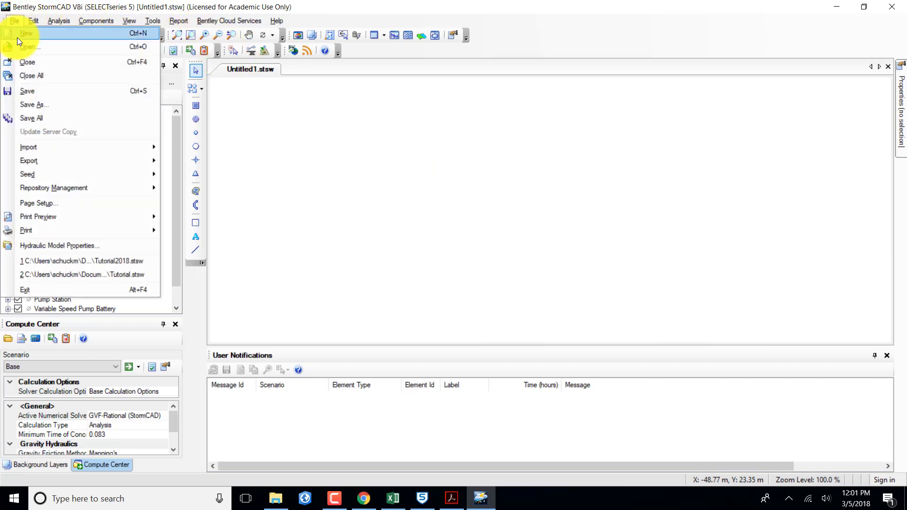
left_click(40, 104)
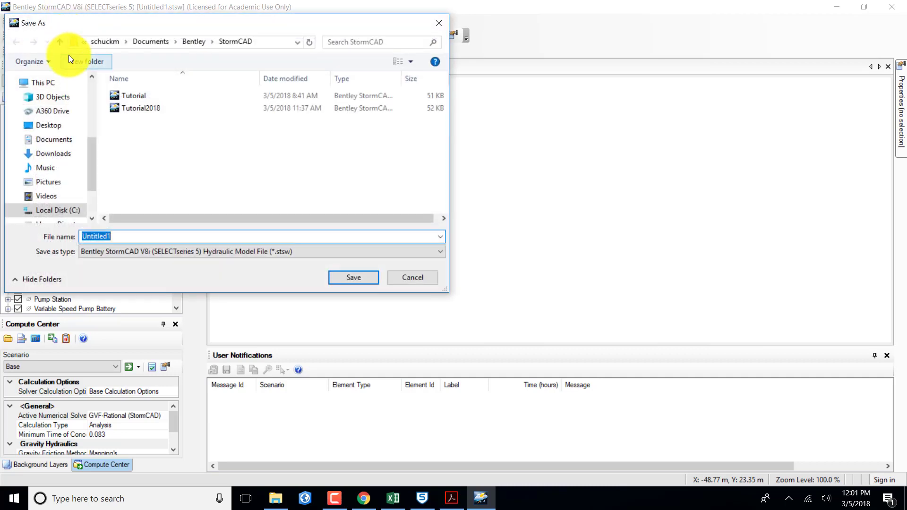
type("2")
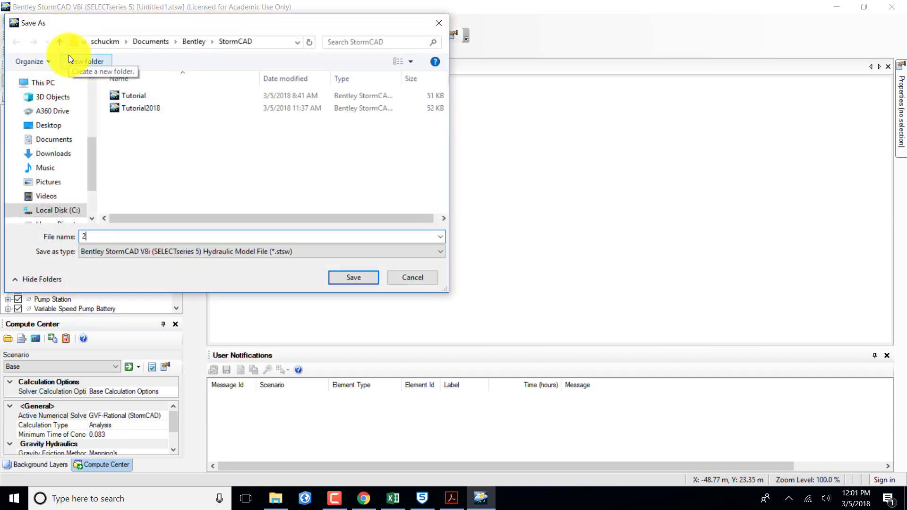
type("01")
key("BackSpace")
key("BackSpace")
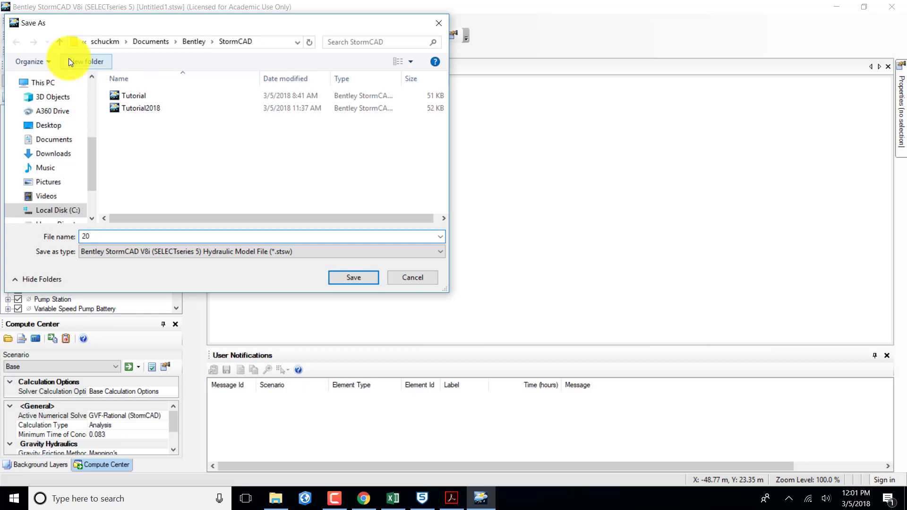
type("15")
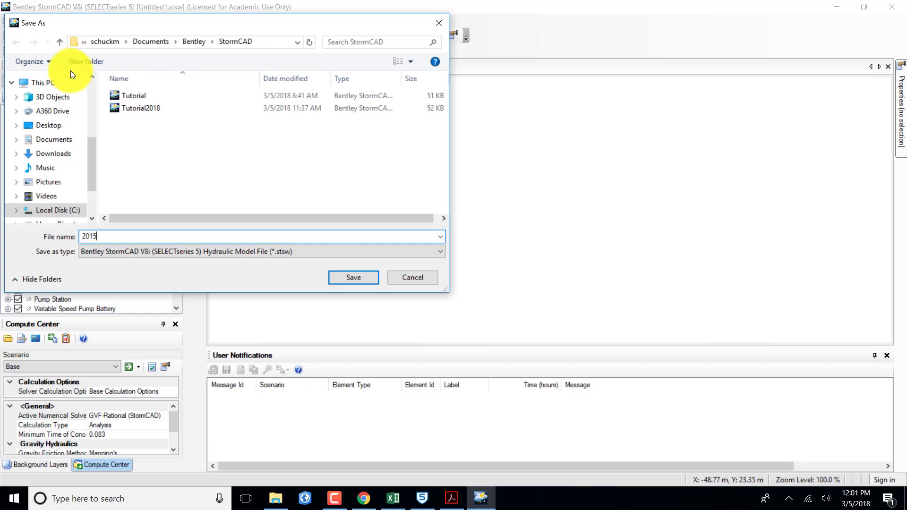
key("BackSpace")
type("8Tuto")
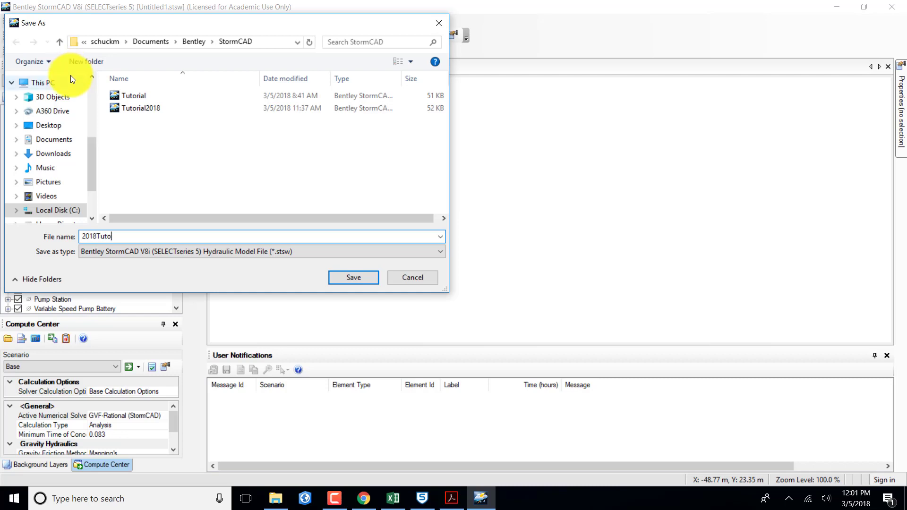
type("rial")
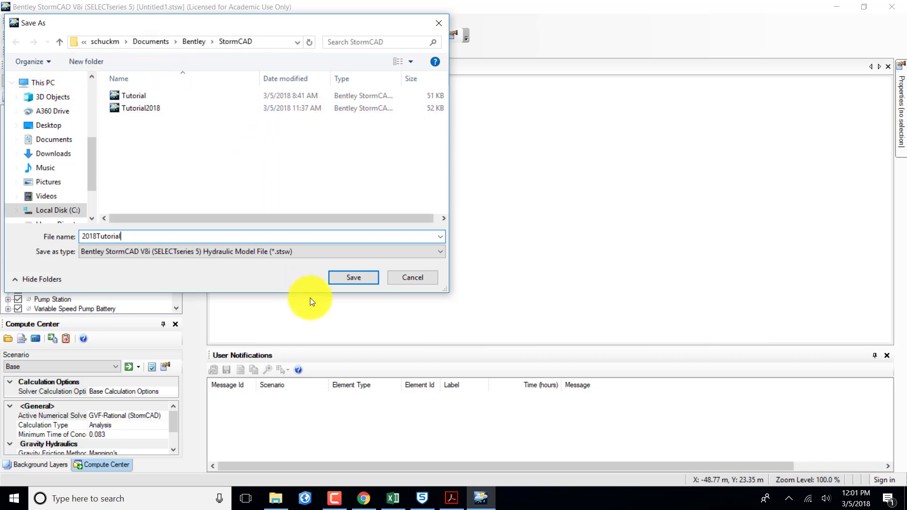
left_click(344, 277)
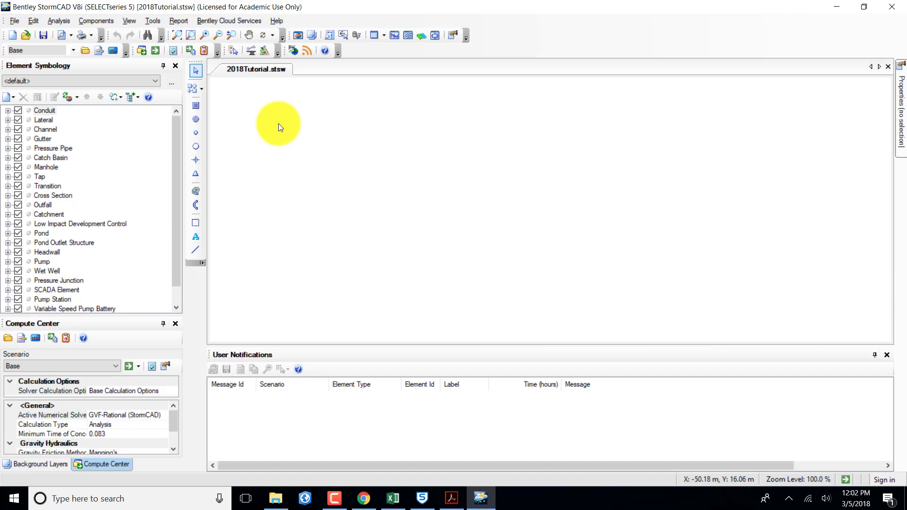
Step: Fill in the hydraulic model properties with the title "Tutorial for homework", the engineer's name and the company Gateway
left_click(17, 17)
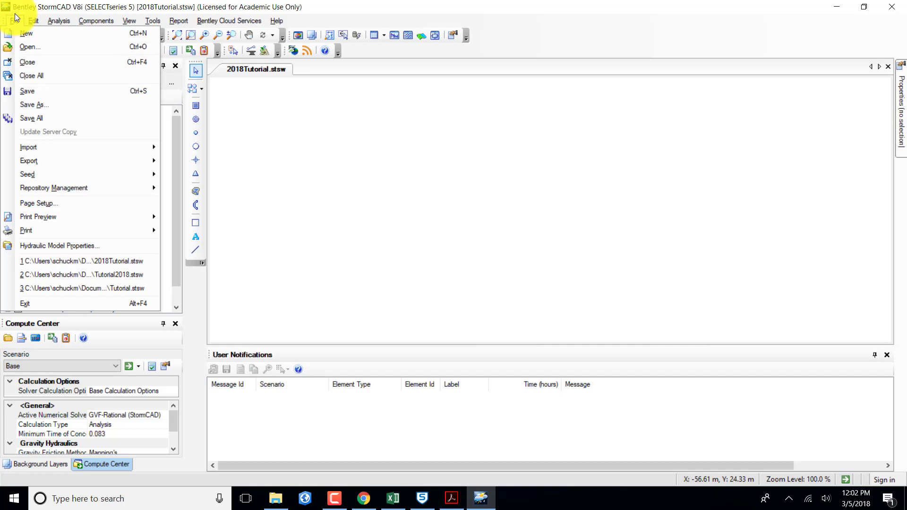
left_click(42, 246)
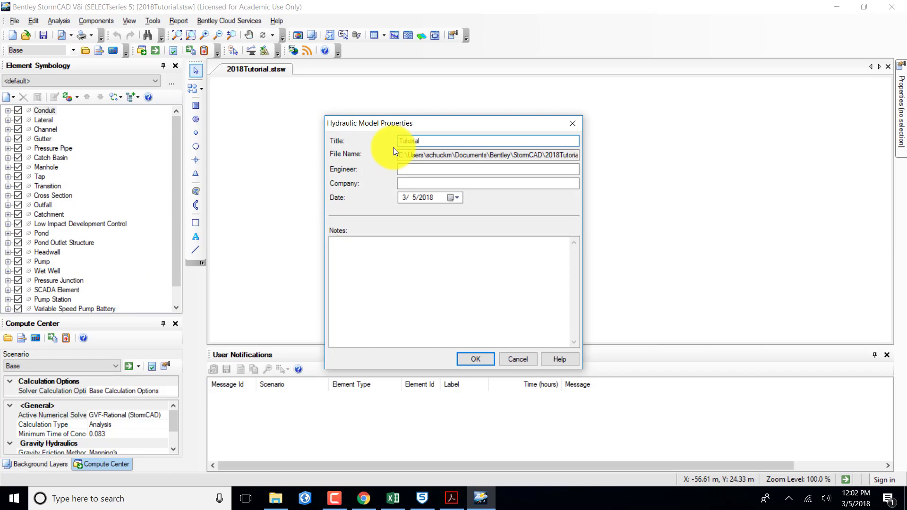
type("for homework")
left_click(413, 170)
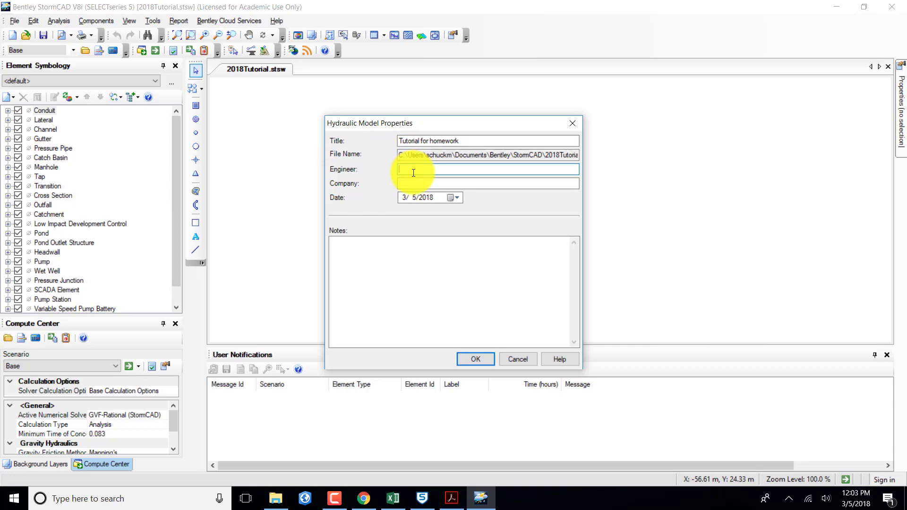
type("Mike Schuck")
left_click(414, 182)
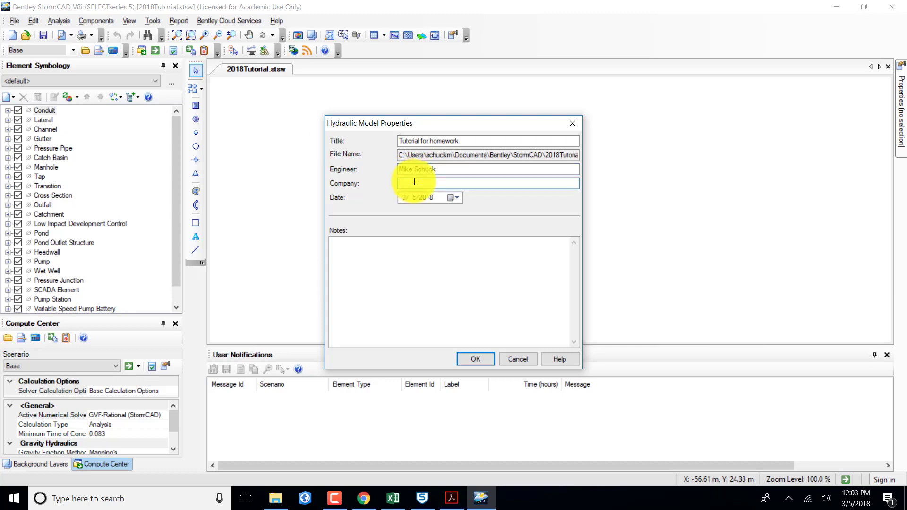
type("Gateway")
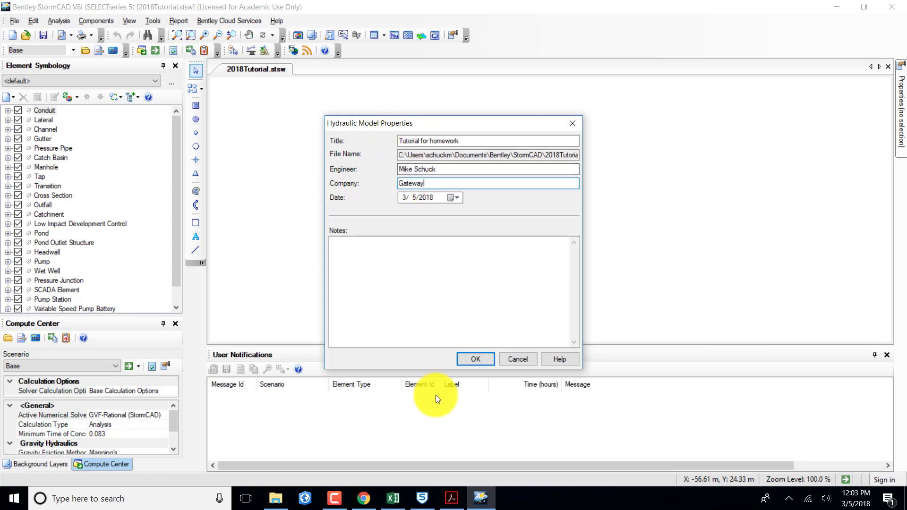
left_click(483, 360)
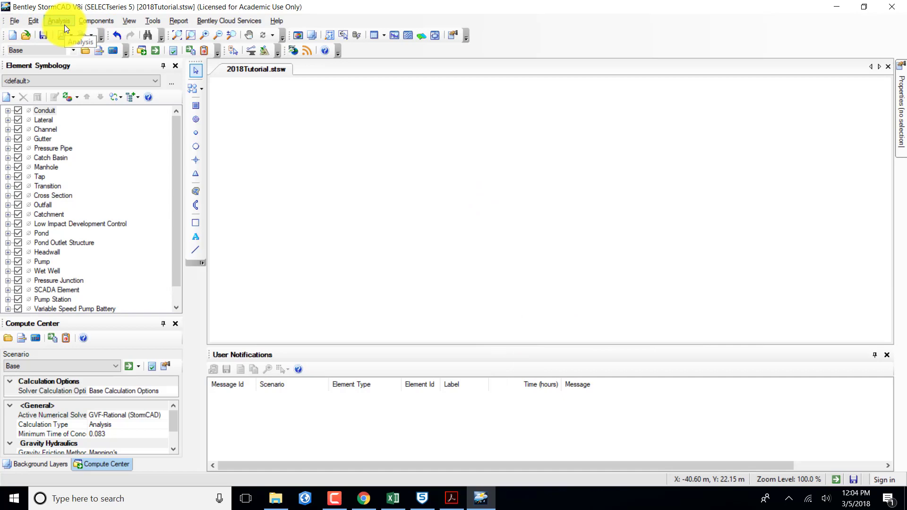
Step: Check the gravity friction method in the Base scenario's calculation options in the Compute Center
left_click(53, 21)
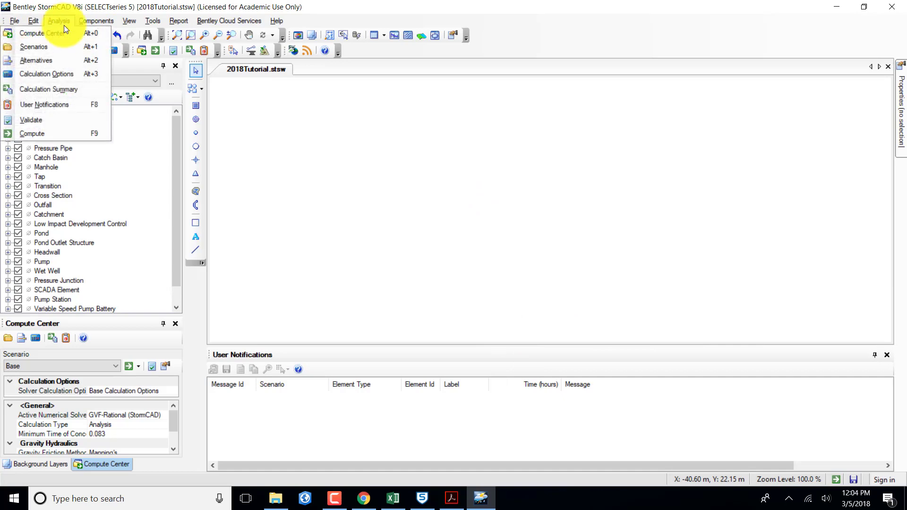
left_click(61, 34)
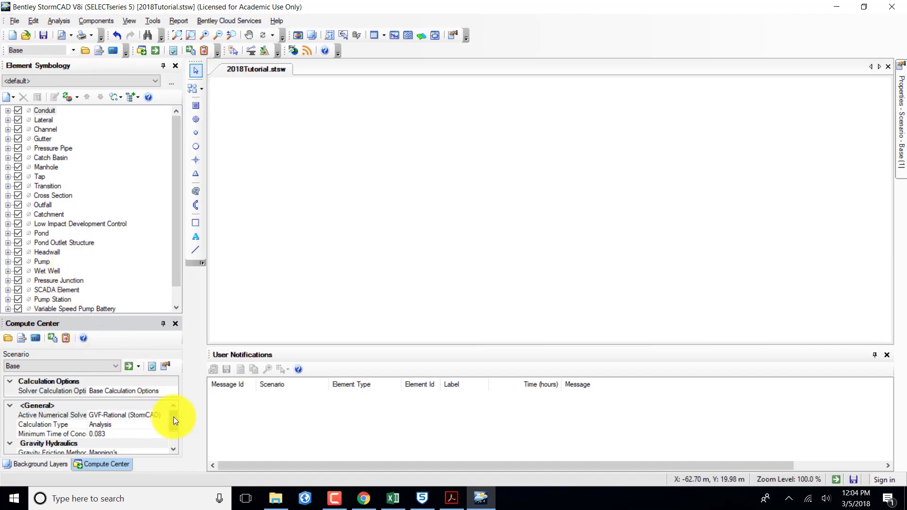
left_click_drag(174, 417, 173, 421)
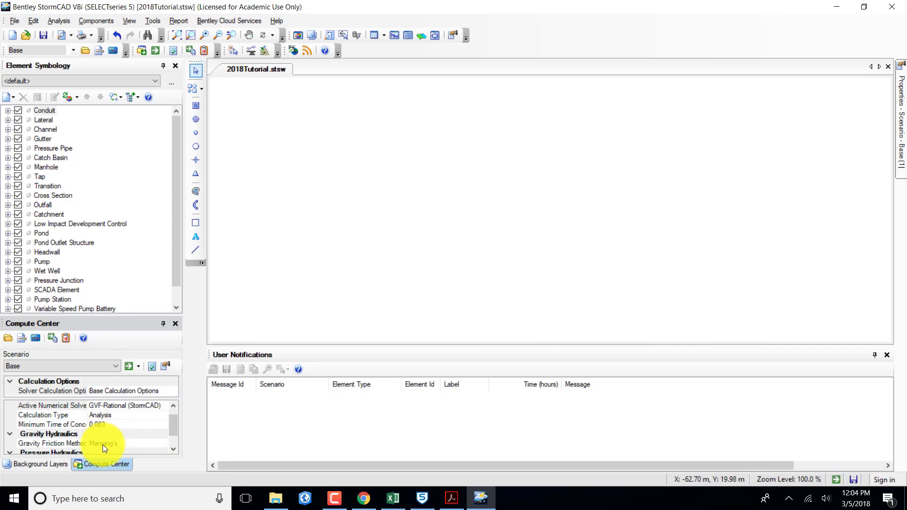
left_click(86, 444)
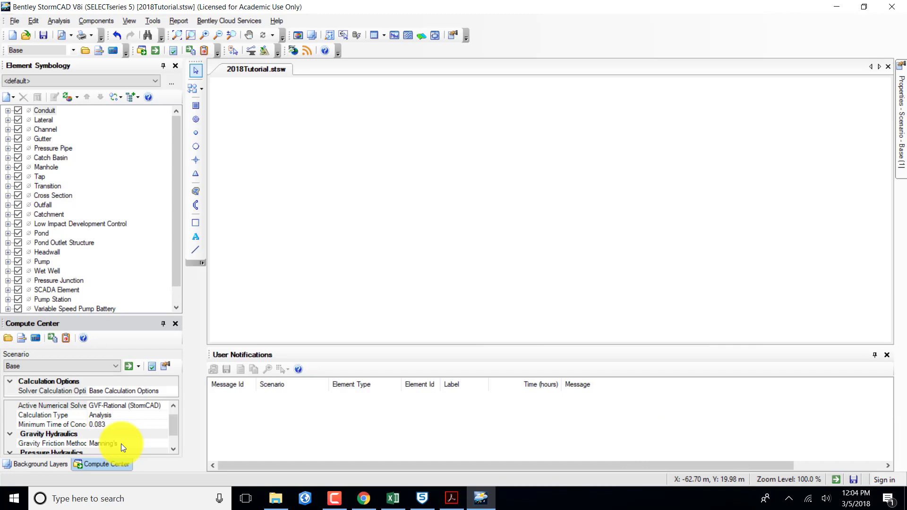
Step: Set the drawing mode to Schematic in the program's drawing options
left_click(153, 20)
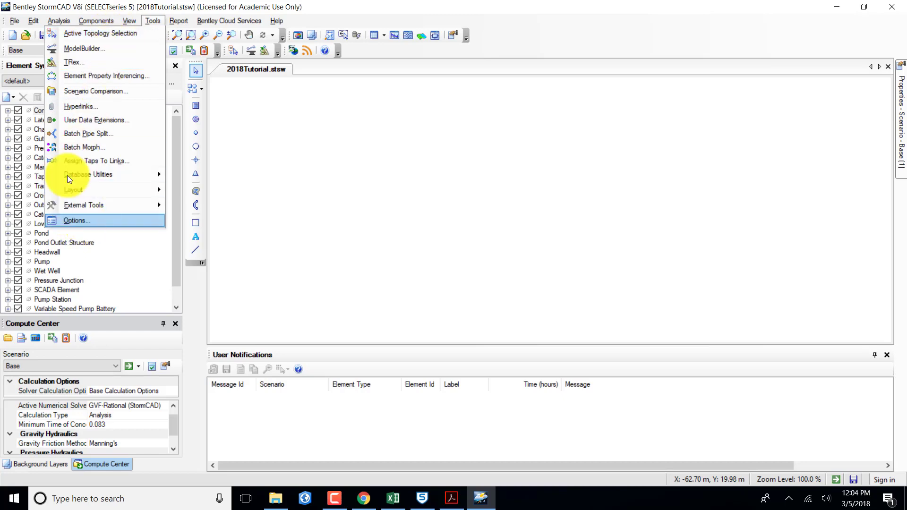
left_click(69, 221)
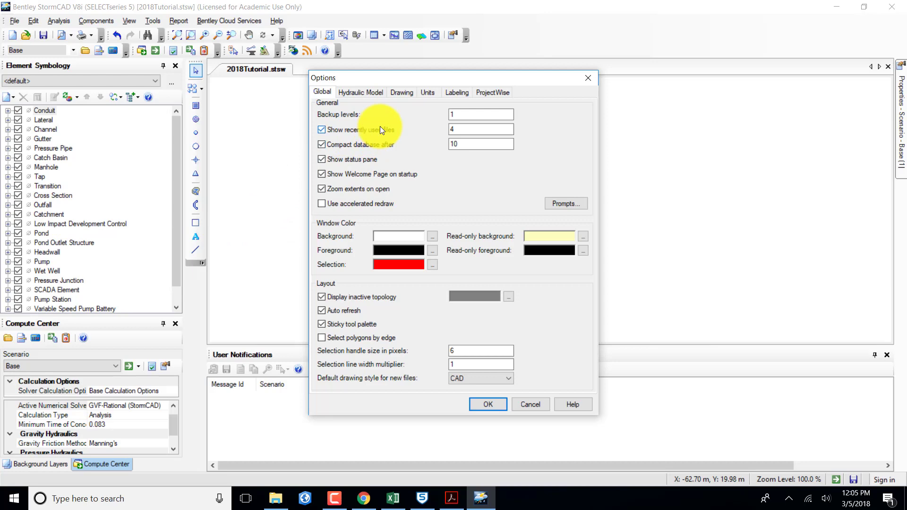
left_click(404, 94)
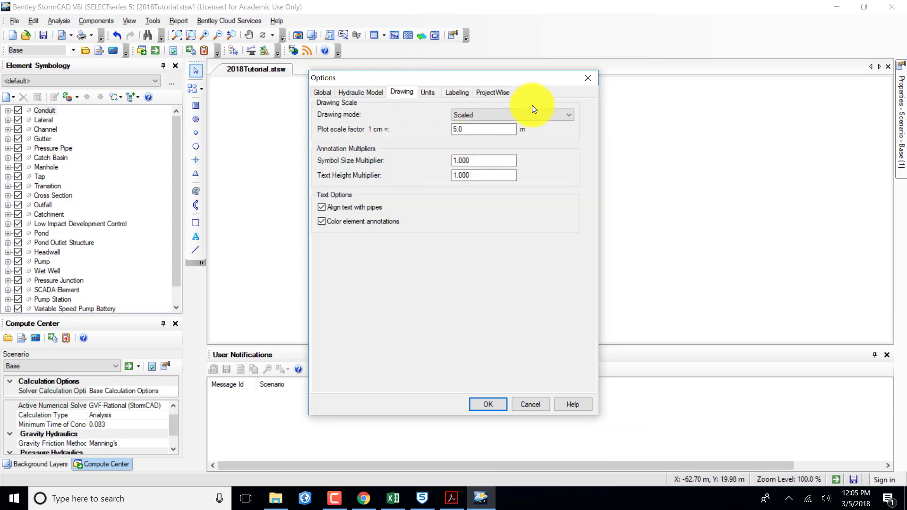
left_click(568, 114)
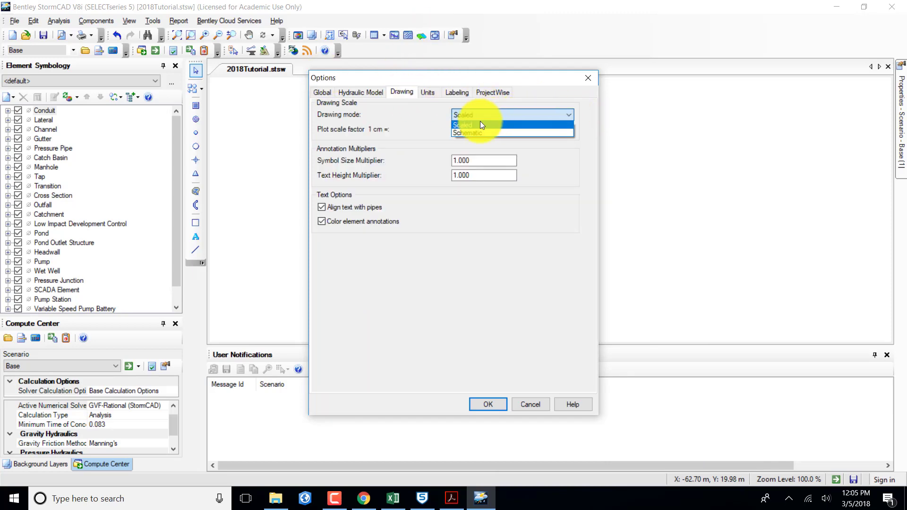
left_click(480, 132)
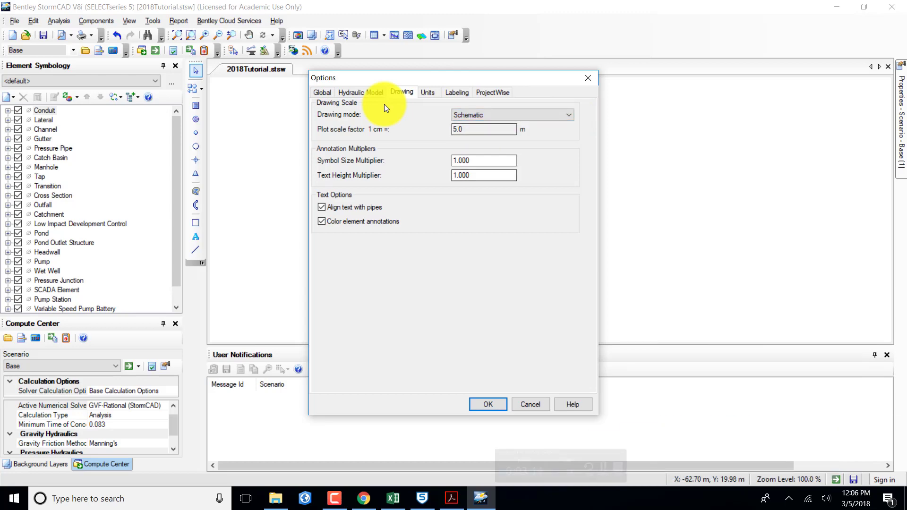
Step: Keep SI as the default unit system for new hydraulic models and reset all units to the SI defaults
left_click(427, 92)
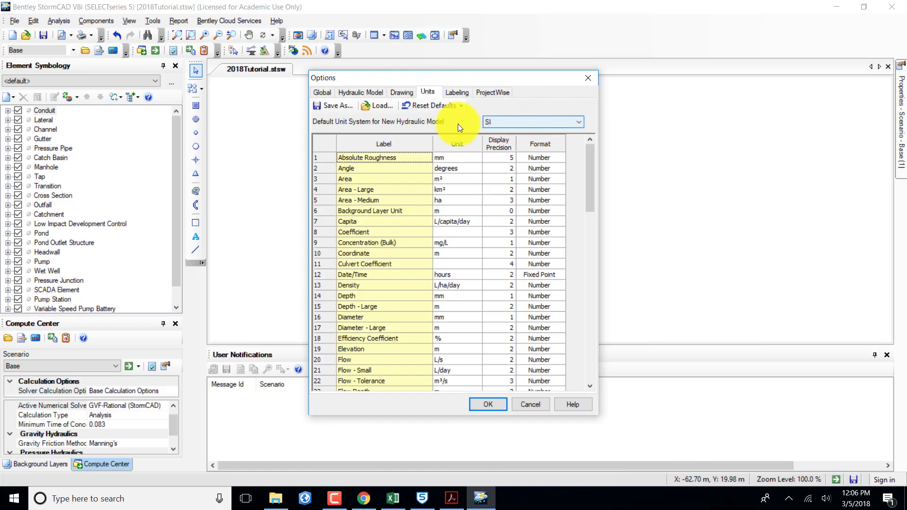
left_click(582, 122)
left_click(465, 98)
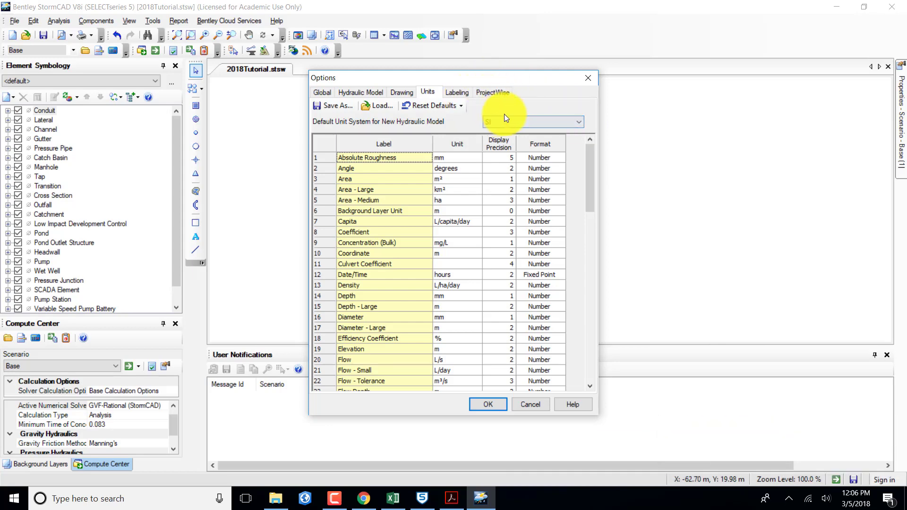
left_click(433, 105)
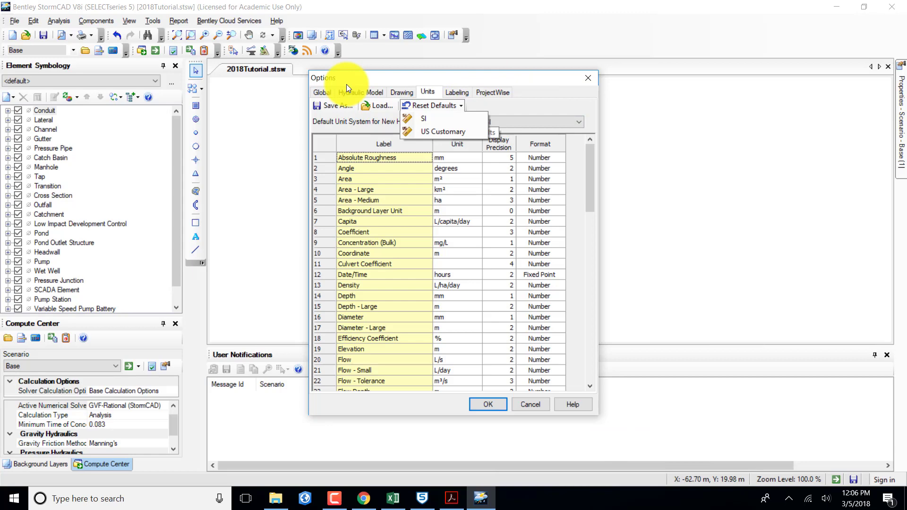
left_click(429, 118)
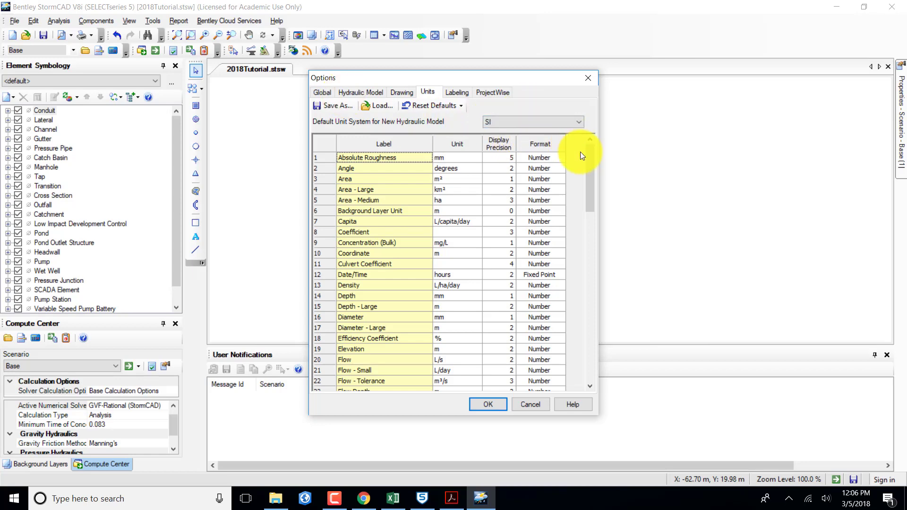
Step: Review the SI units and display precisions for the model quantities and accept the unit options
scroll(558, 161, "down", 5)
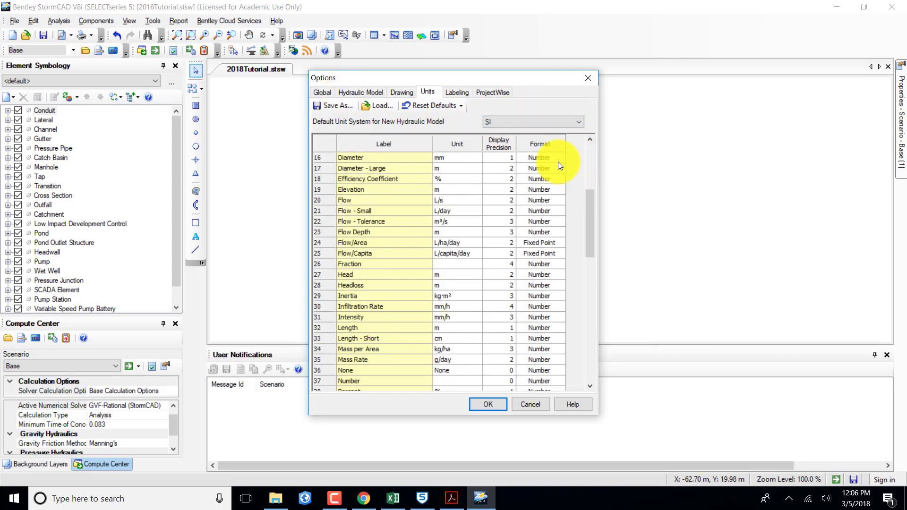
scroll(559, 166, "up", 1)
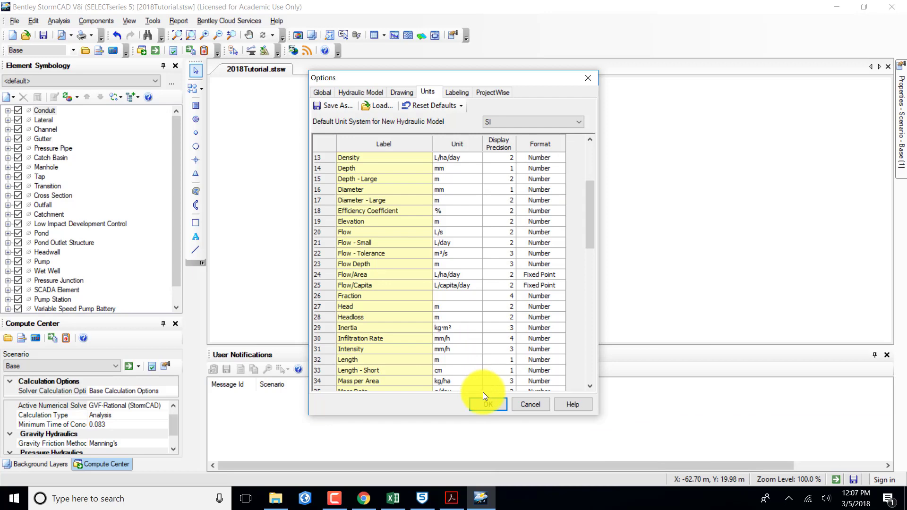
left_click(488, 405)
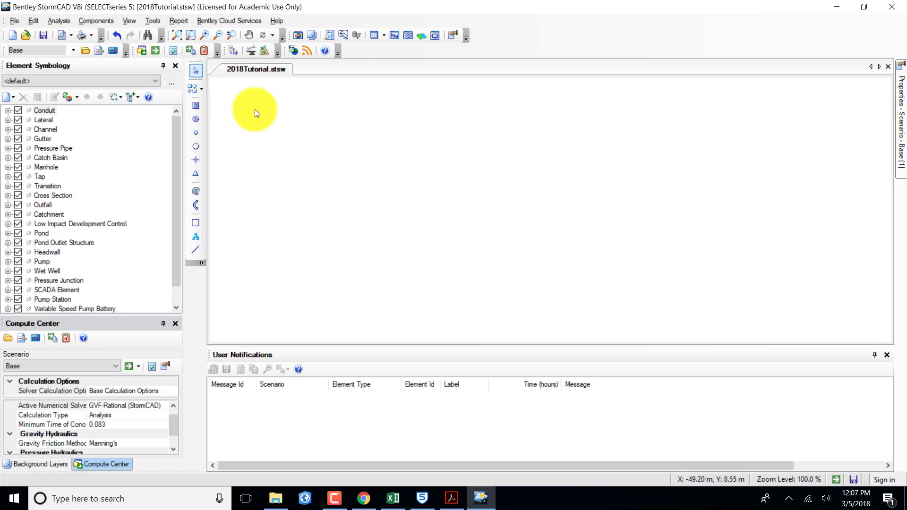
Step: Lay out three catch basins in a horizontal row joined by two conduits, spaced about 14 m and 19 m apart
left_click(193, 88)
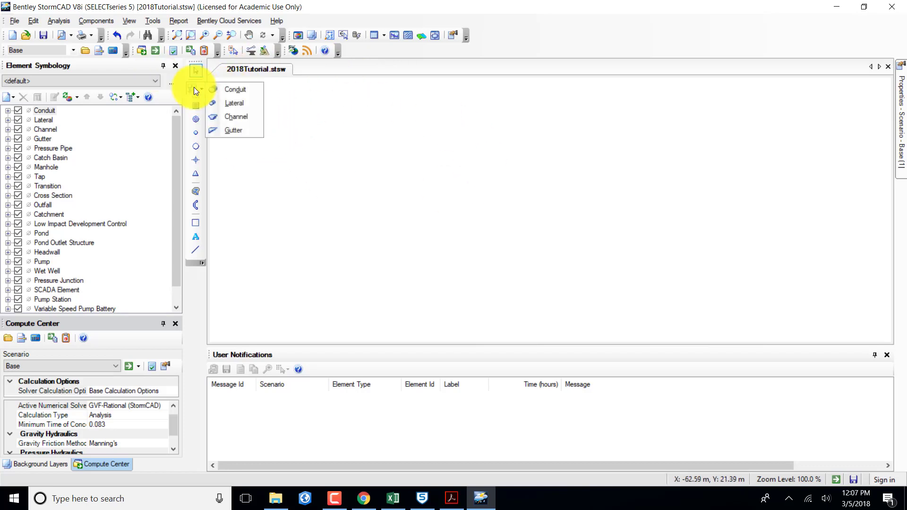
left_click(242, 90)
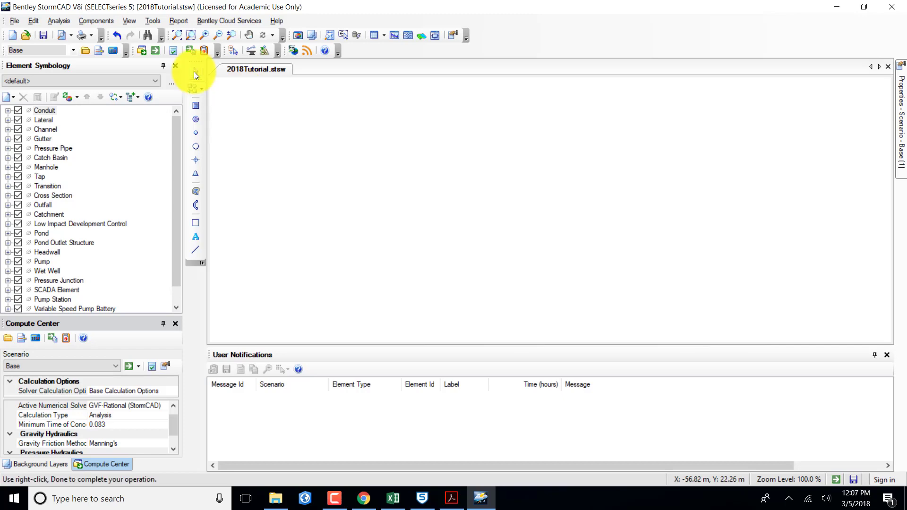
right_click(252, 103)
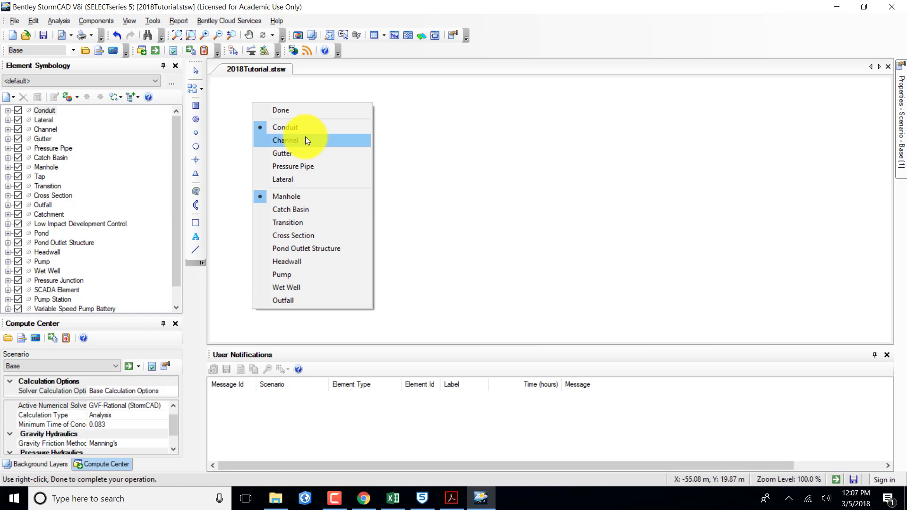
left_click(291, 208)
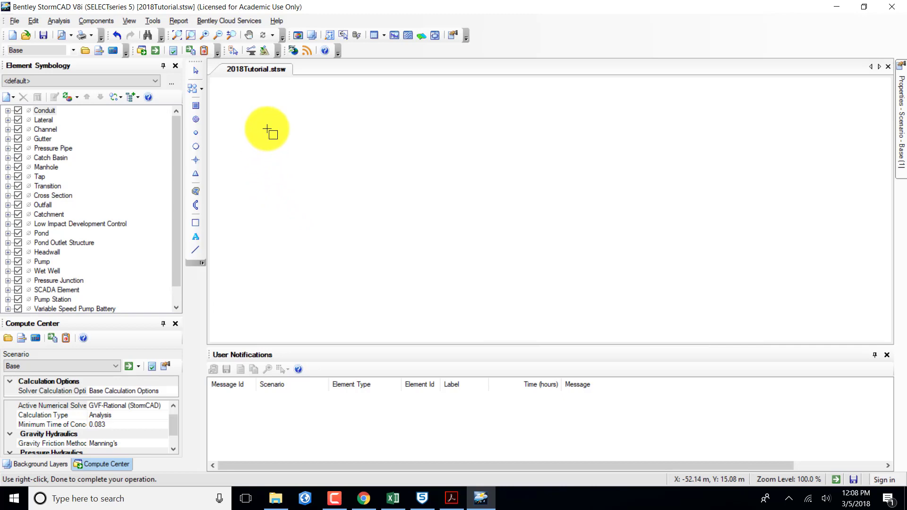
left_click(267, 129)
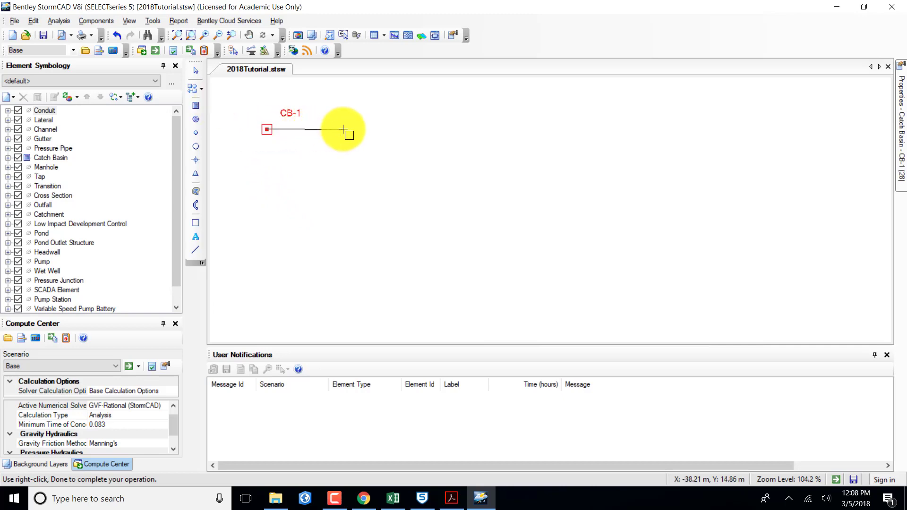
right_click(342, 129)
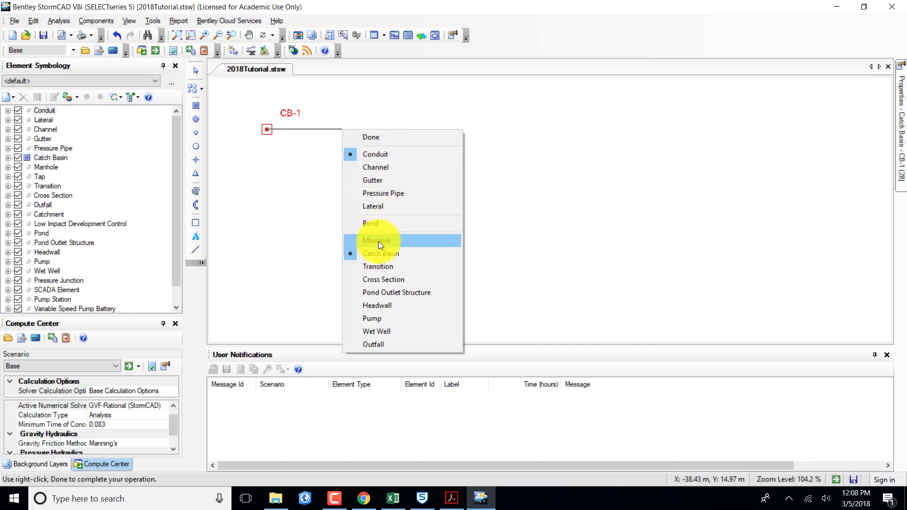
left_click(383, 253)
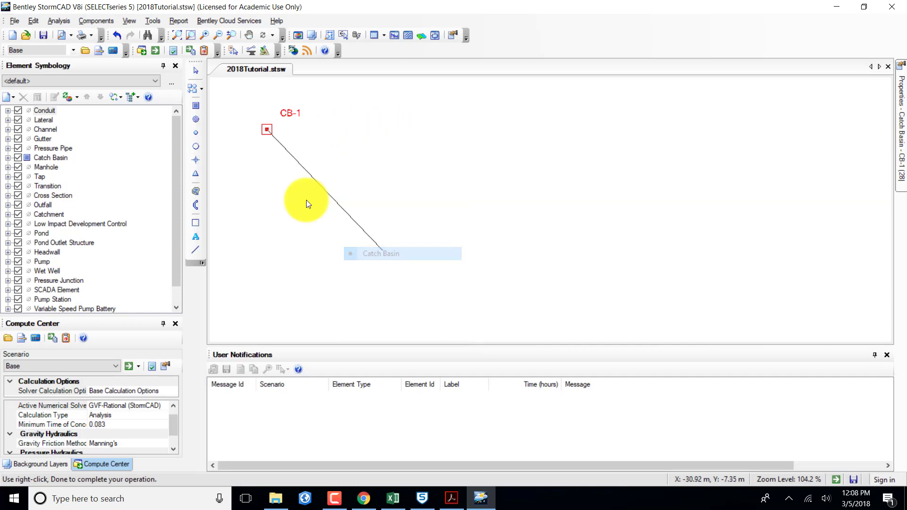
left_click(344, 131)
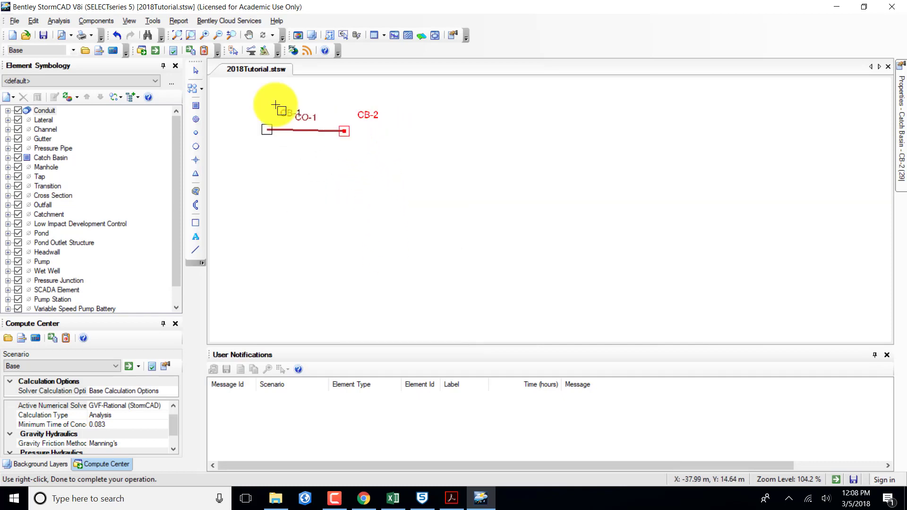
left_click(446, 129)
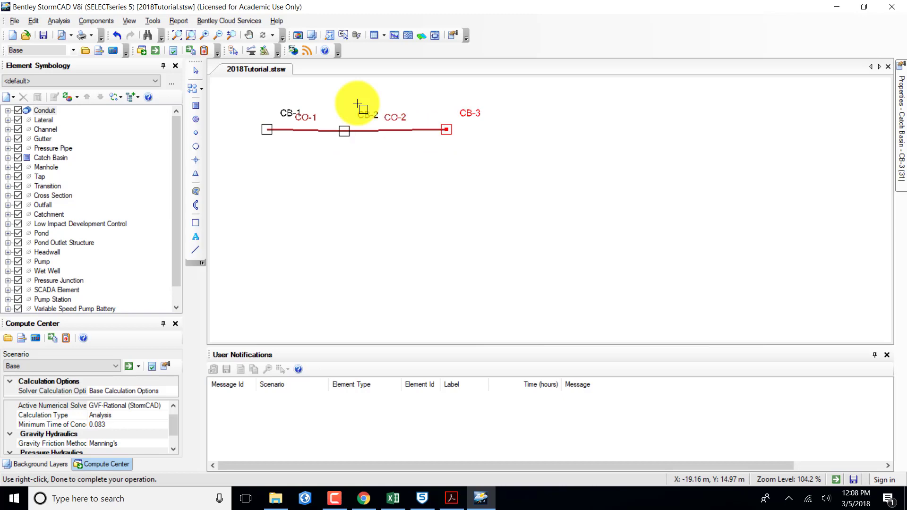
Step: Place an outfall about 20 m below the third catch basin, connect it with a conduit, and finish the layout
right_click(447, 231)
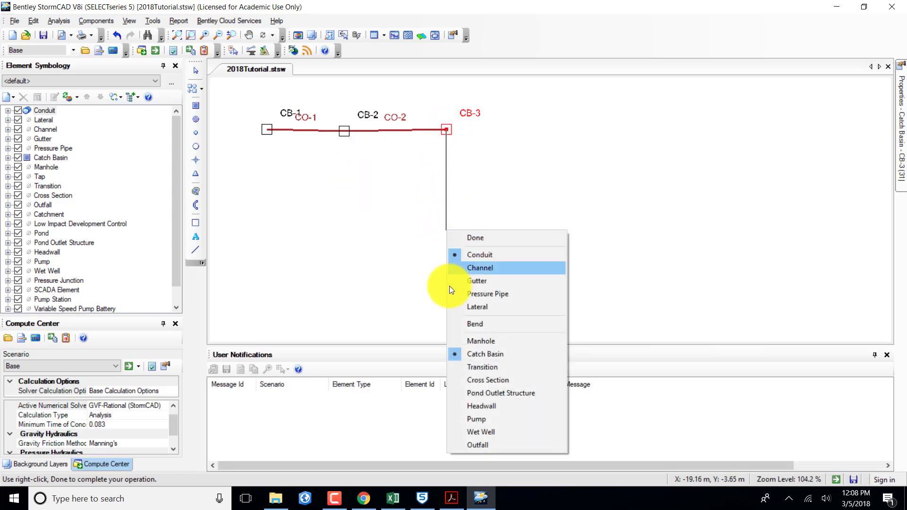
left_click(494, 445)
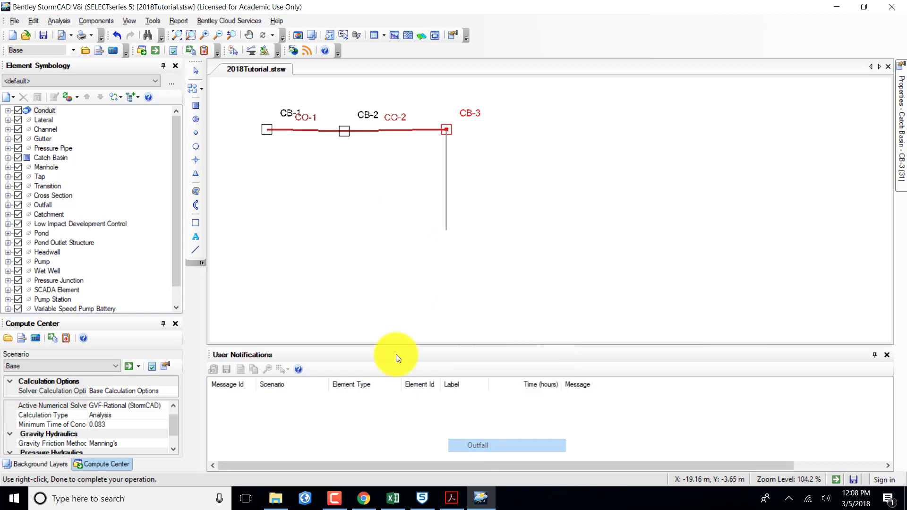
left_click(450, 239)
right_click(361, 192)
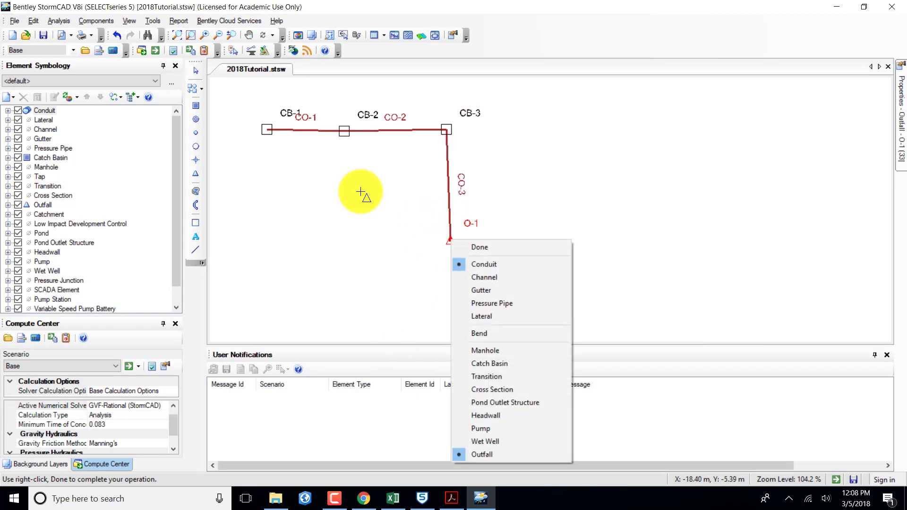
left_click(491, 247)
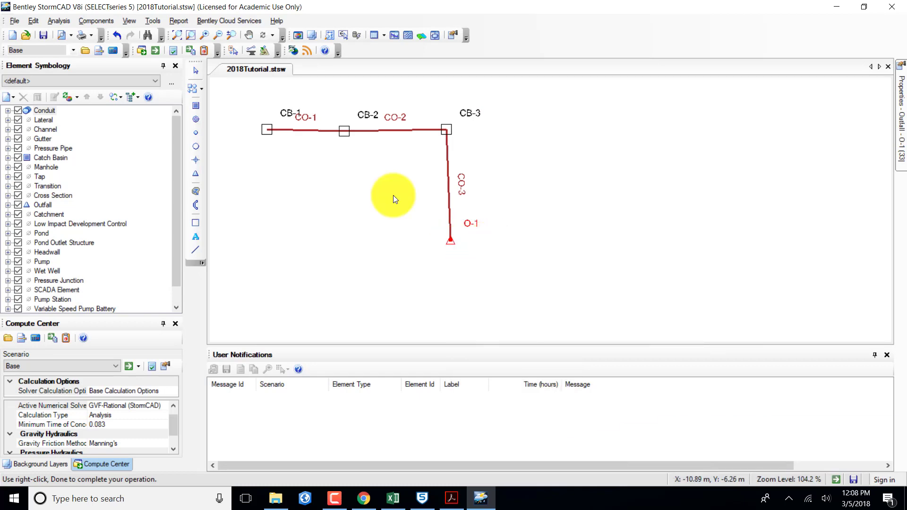
Step: Draw a pentagonal catchment centred on each of the three catch basins, with radii of about 6, 7 and 9 m
left_click(197, 191)
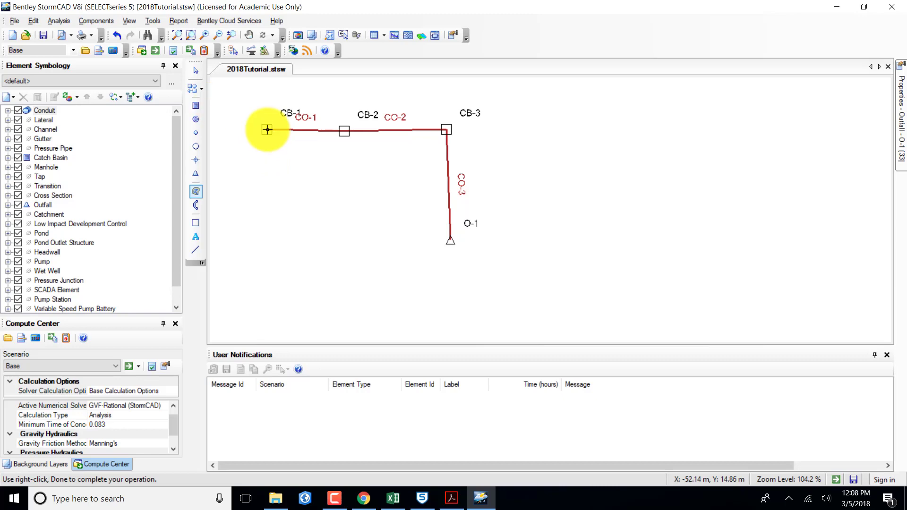
left_click(268, 130, "ctrl")
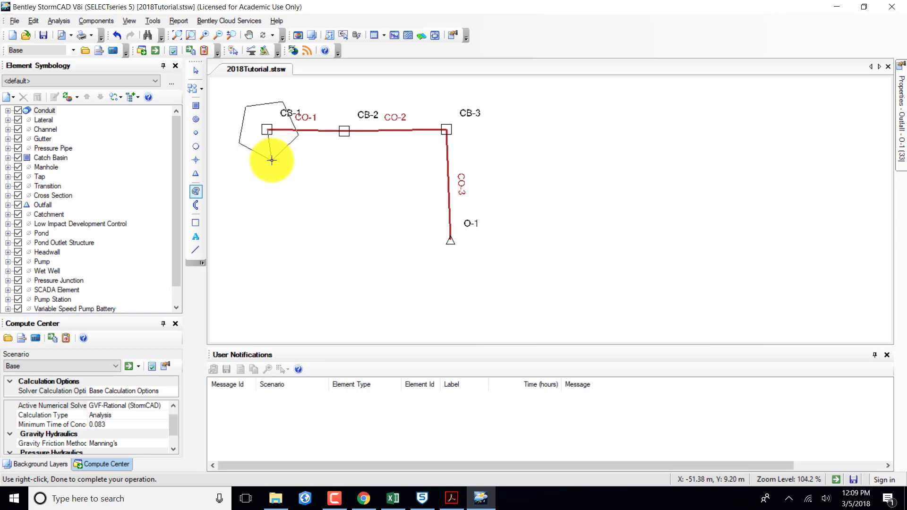
left_click(271, 161)
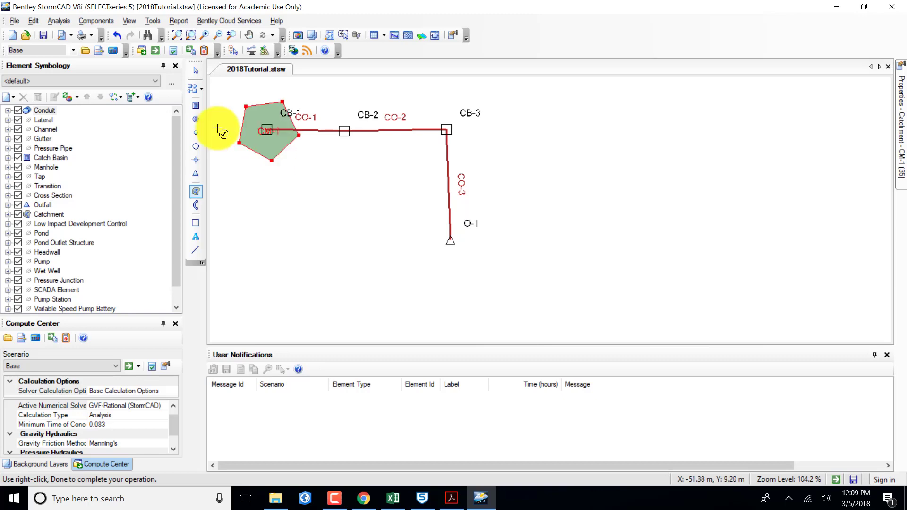
left_click(344, 130)
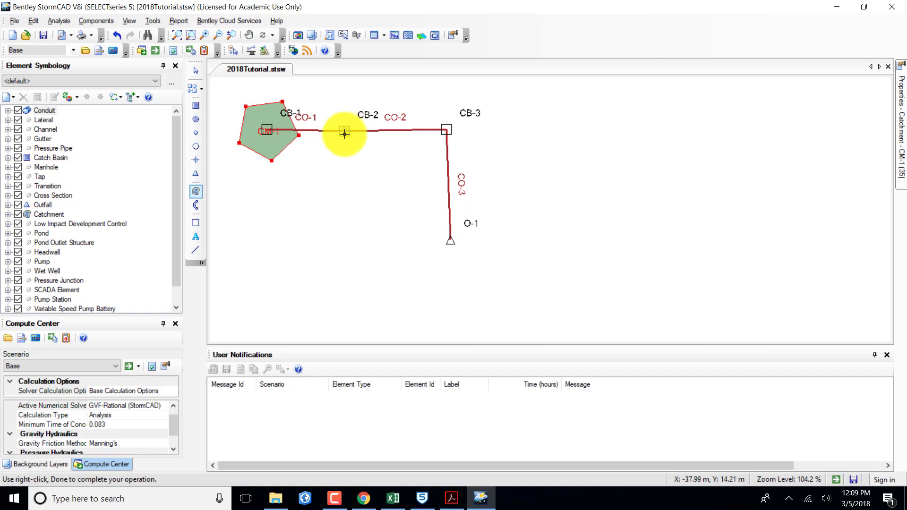
left_click(346, 167)
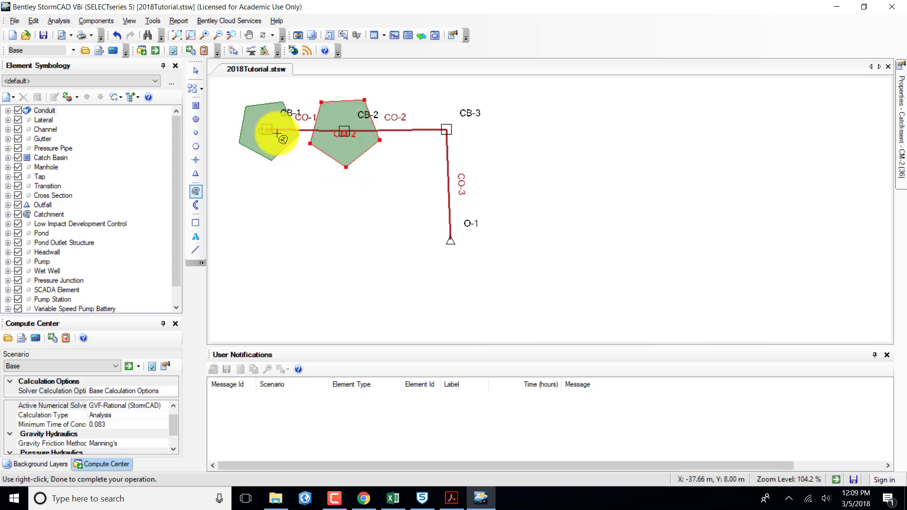
left_click(446, 130)
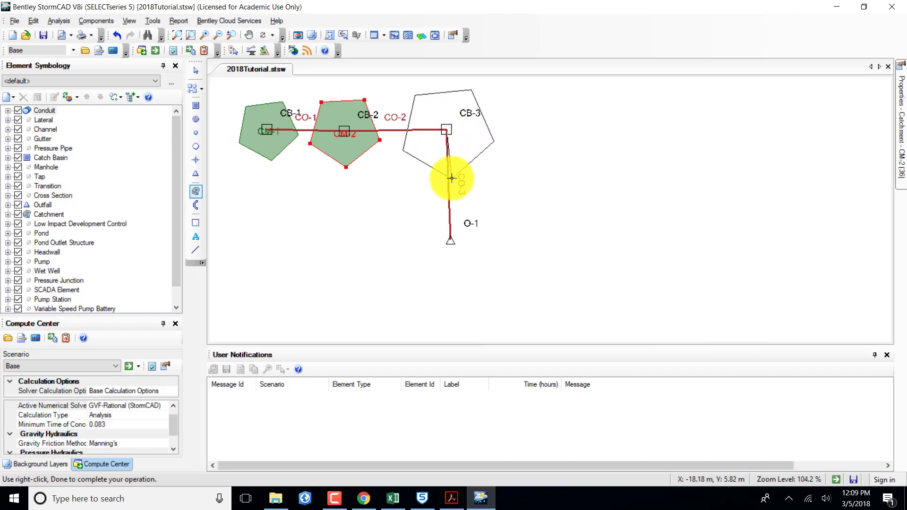
left_click(452, 178)
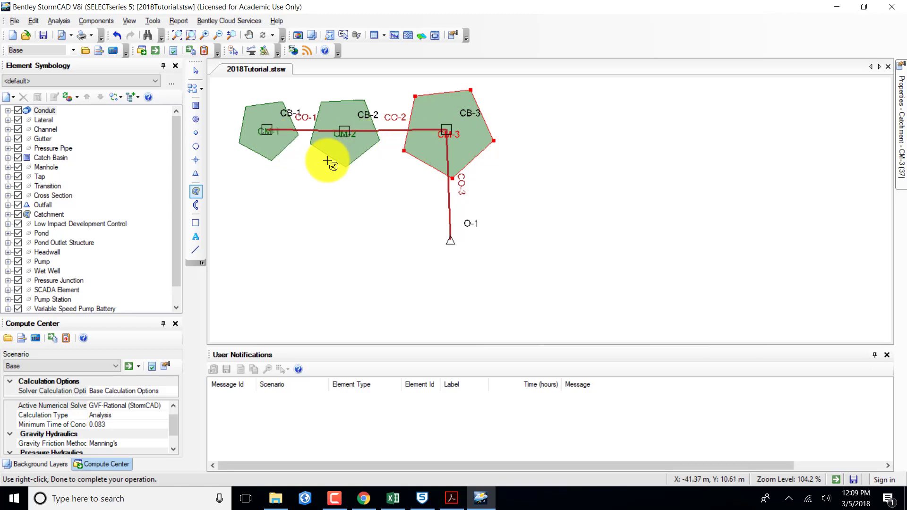
Step: Check the element labeling prefixes, increments and next numbers in the program options
left_click(151, 21)
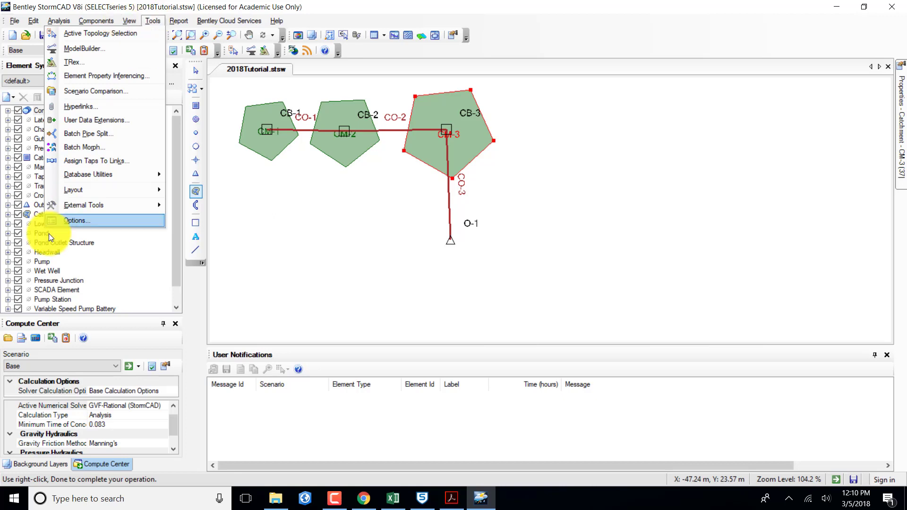
left_click(73, 220)
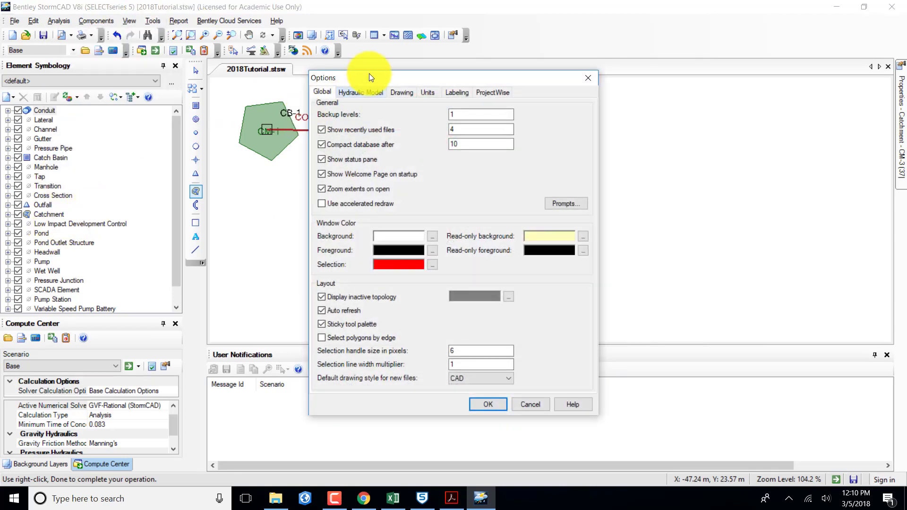
left_click(465, 92)
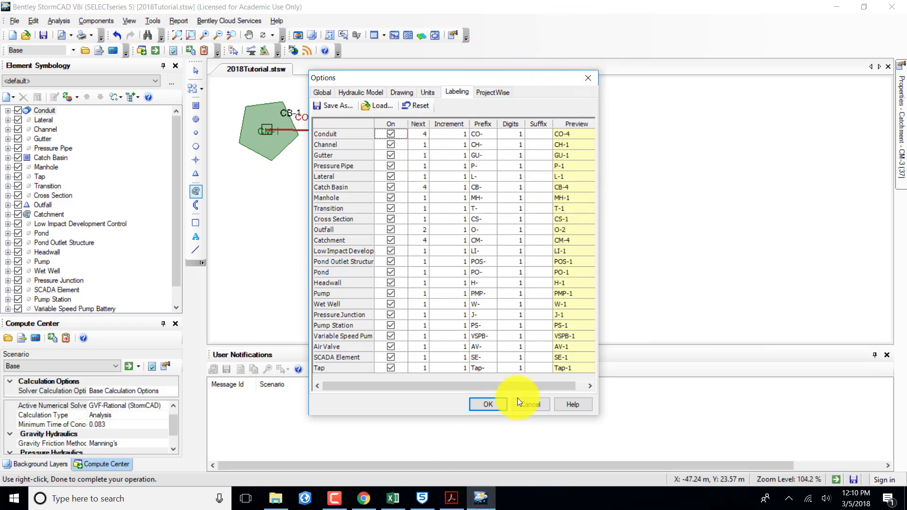
left_click(487, 404)
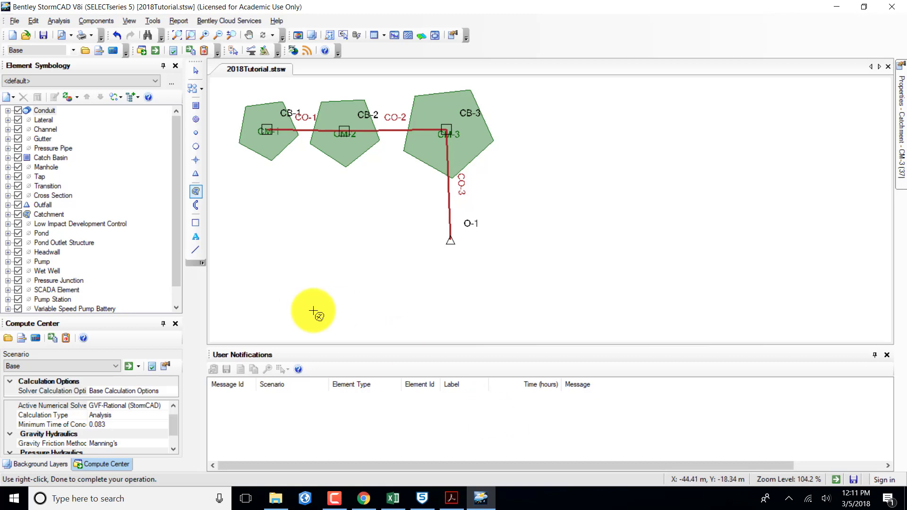
Step: Create a new set of solver calculation options and name it "Design Calcs"
left_click(53, 21)
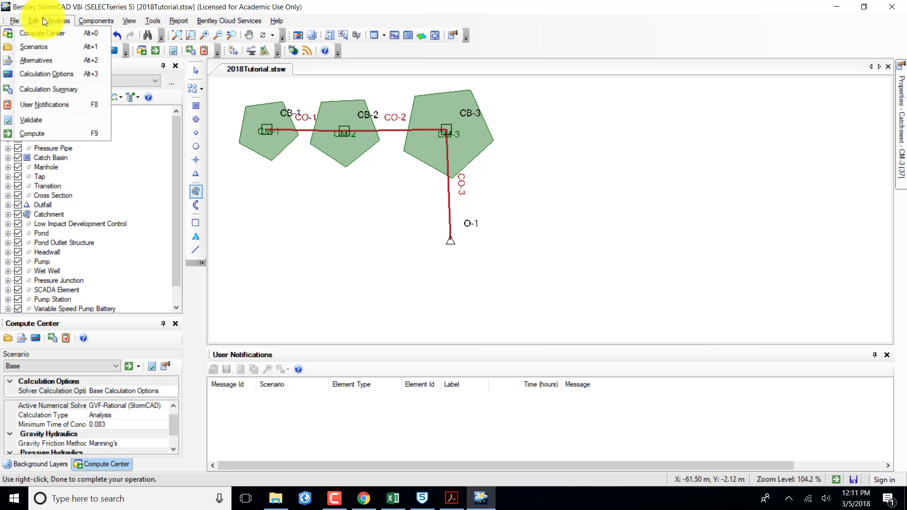
left_click(53, 75)
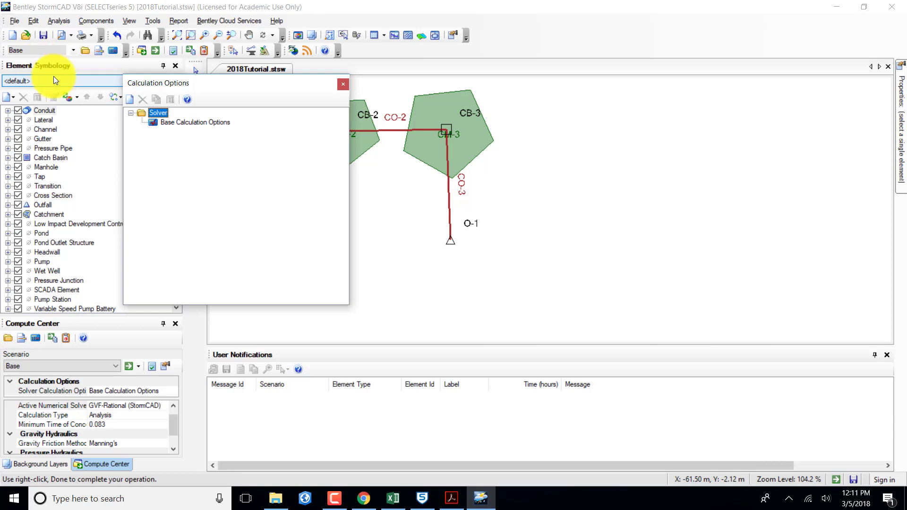
left_click(53, 76)
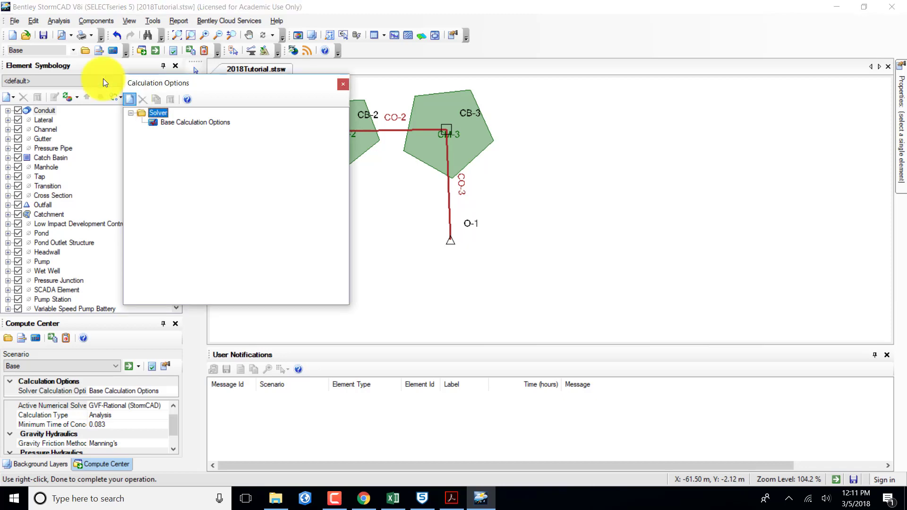
left_click(130, 99)
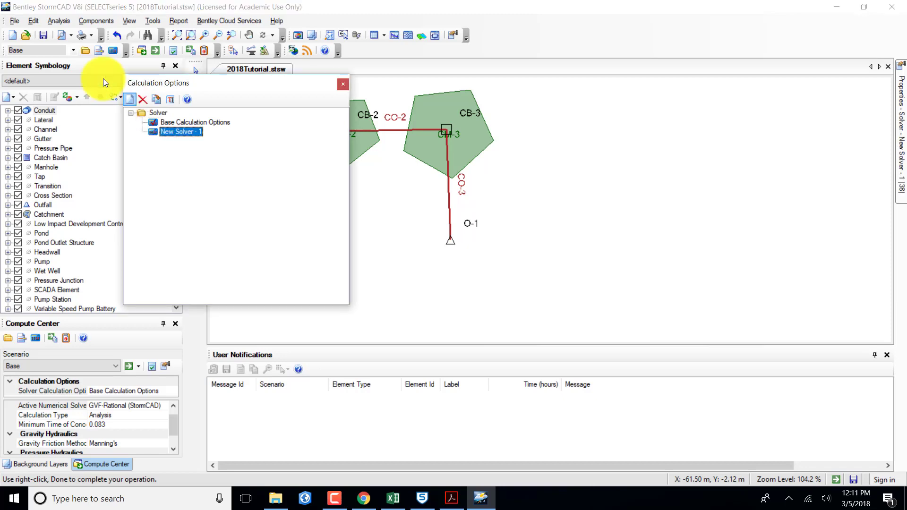
double_click(176, 131)
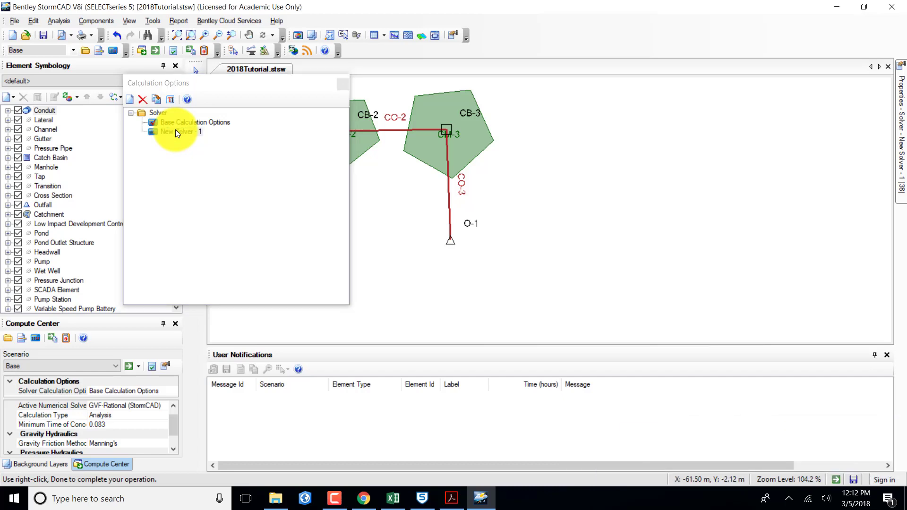
left_click(135, 78)
left_click(171, 99)
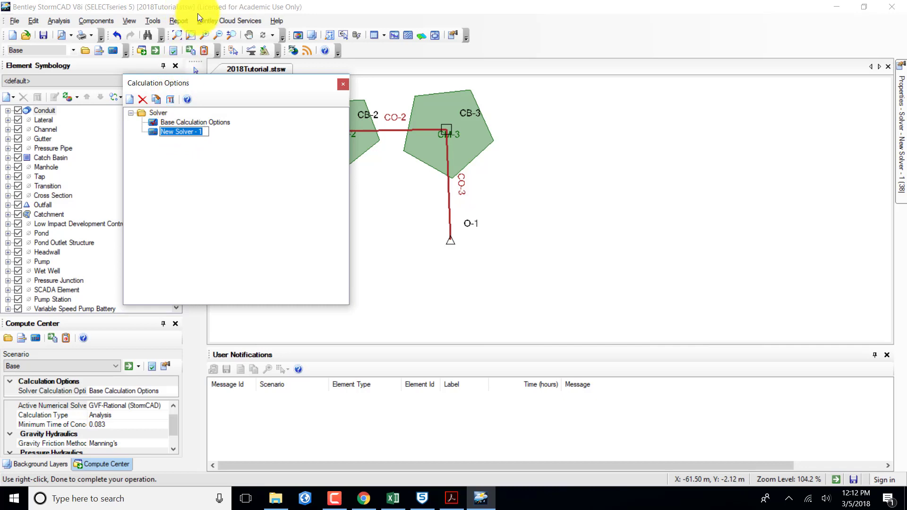
type("Design Calcs")
key("Return")
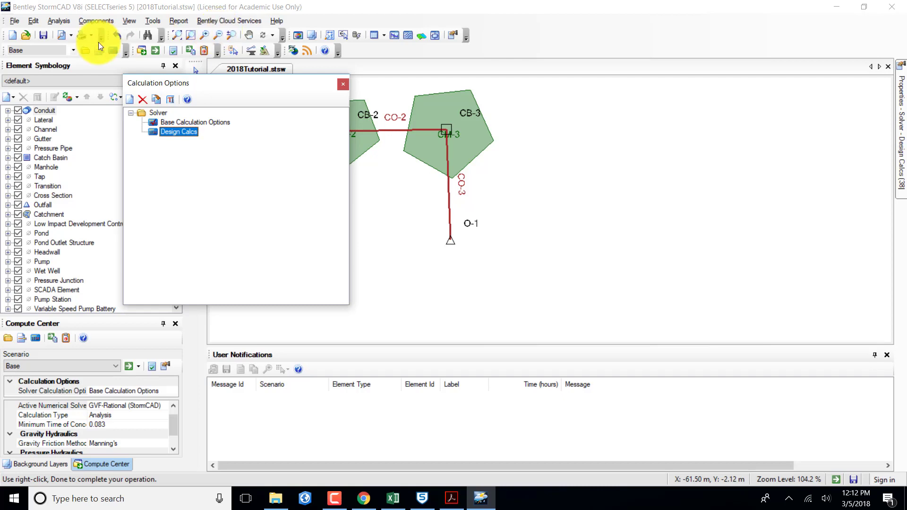
Step: Create another set of solver calculation options and name it "Analysis Calcs"
left_click(130, 100)
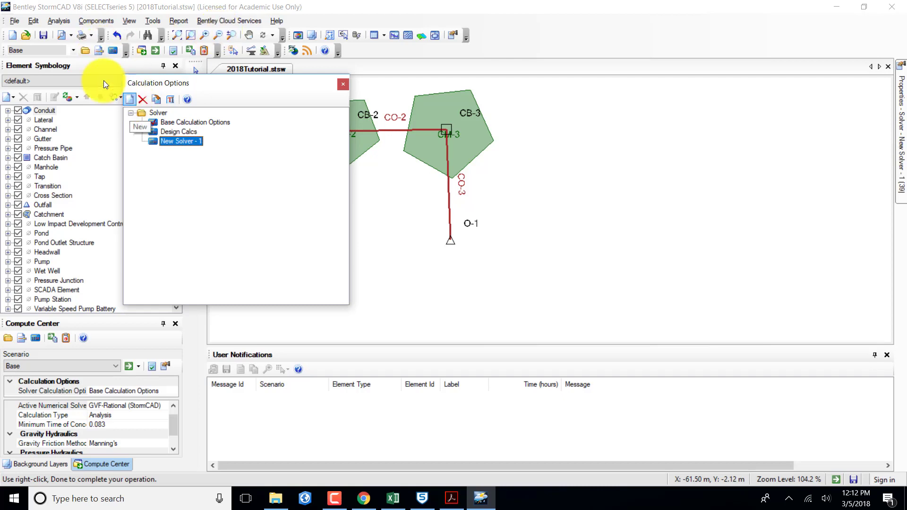
left_click(171, 99)
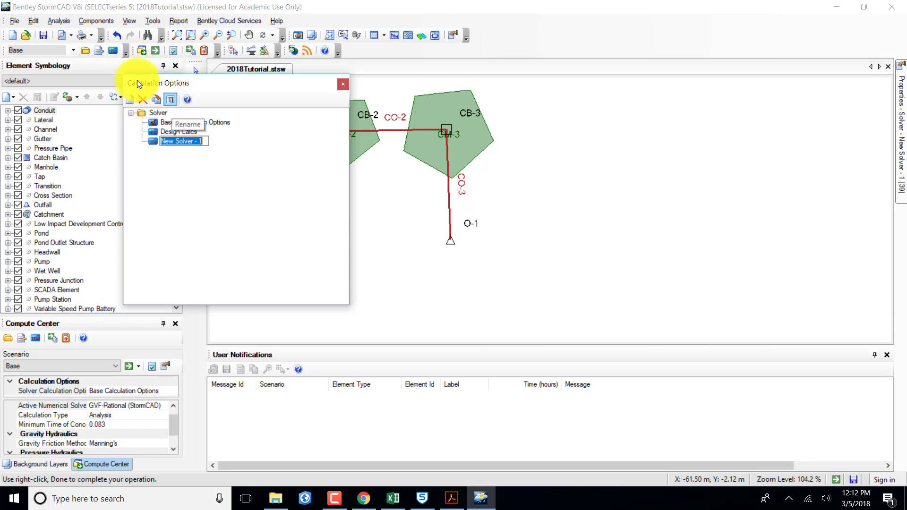
type("A")
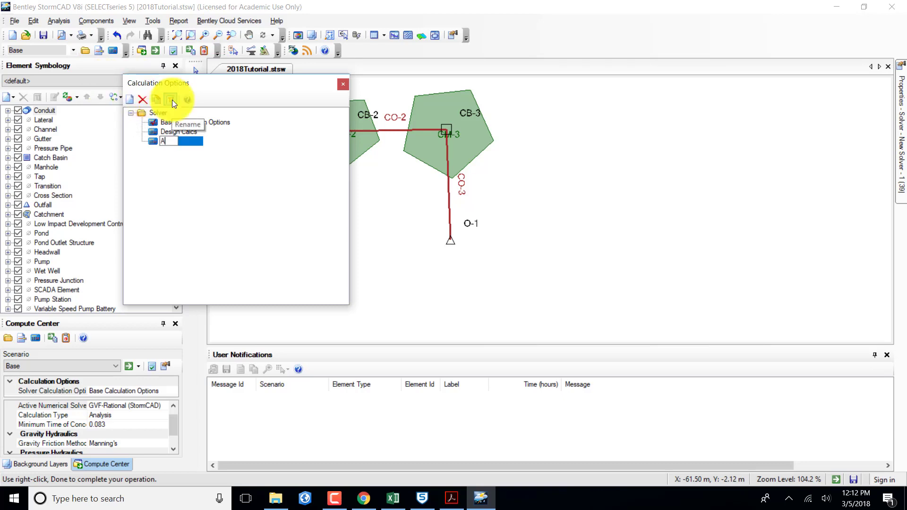
type("nalysis Calcs")
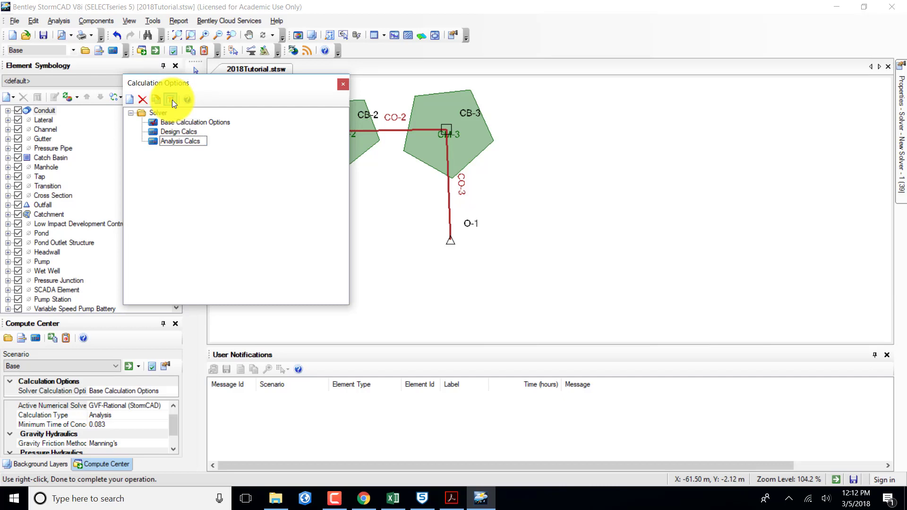
key("Return")
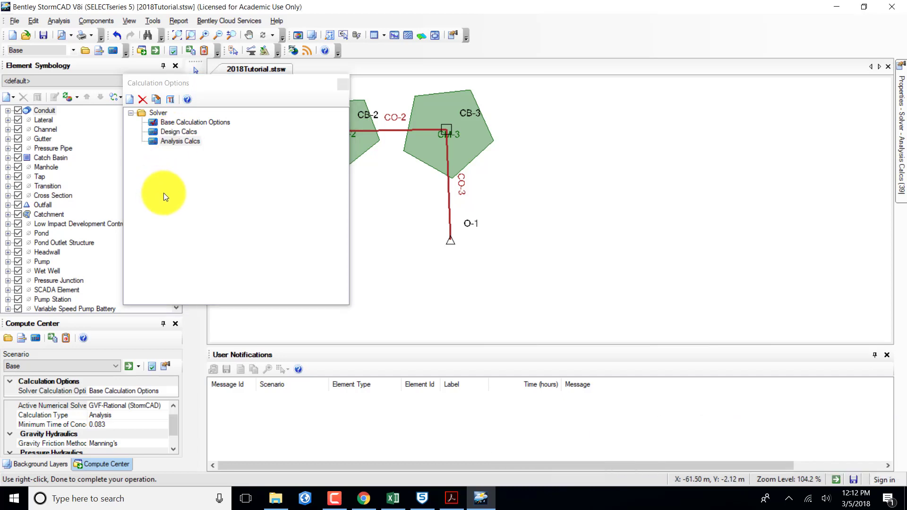
Step: Set the calculation type of the "Design Calcs" solver options to Design
double_click(174, 130)
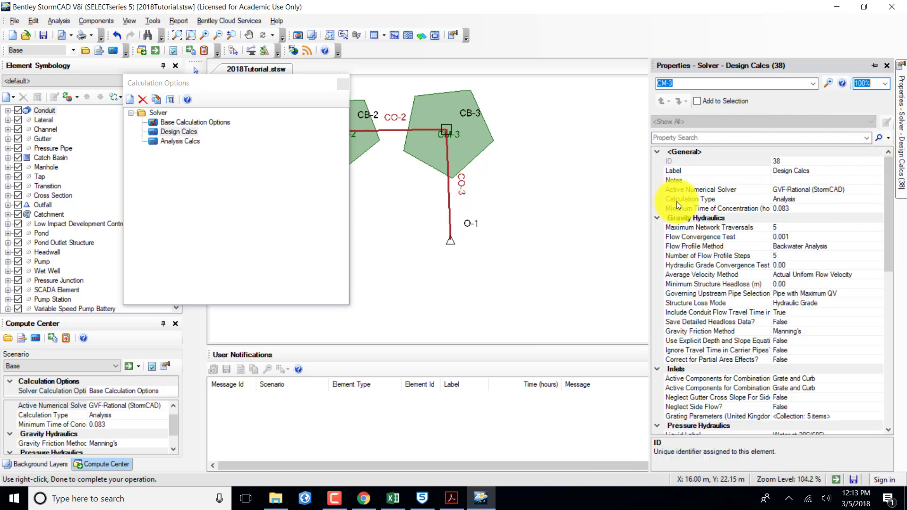
left_click(805, 201)
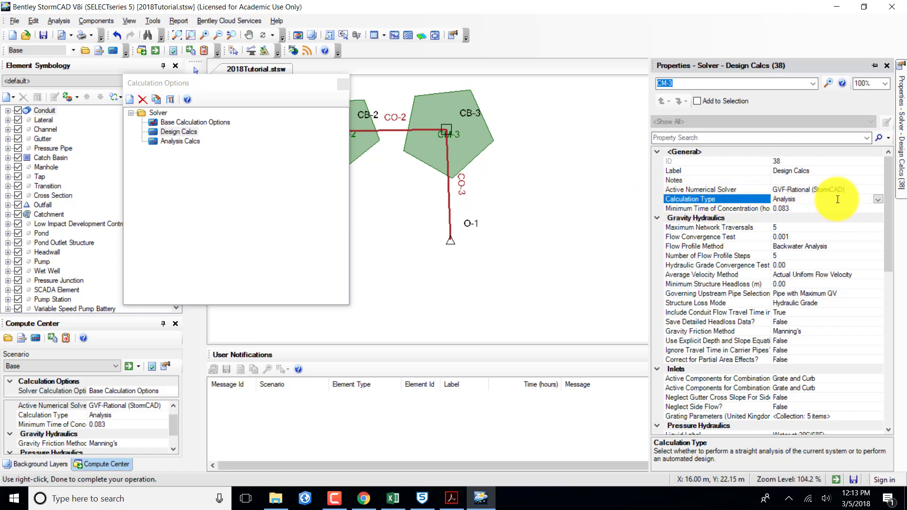
left_click(877, 200)
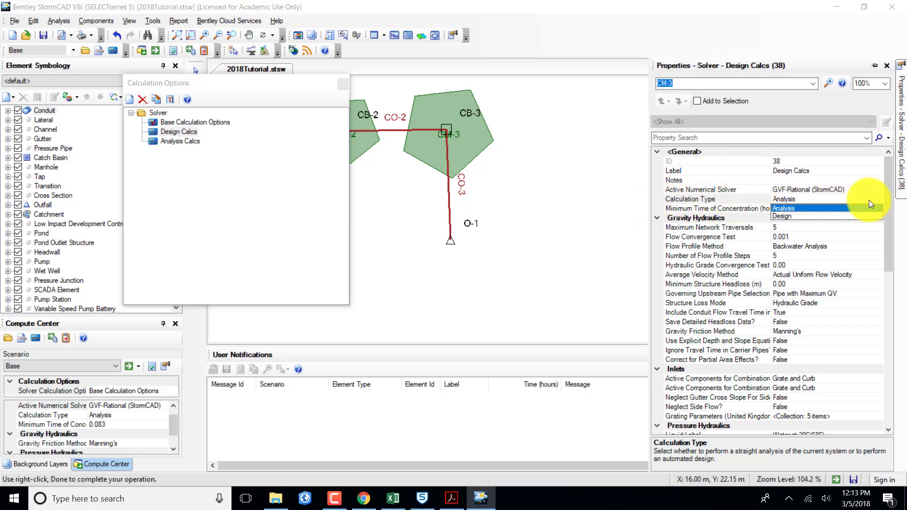
left_click(789, 216)
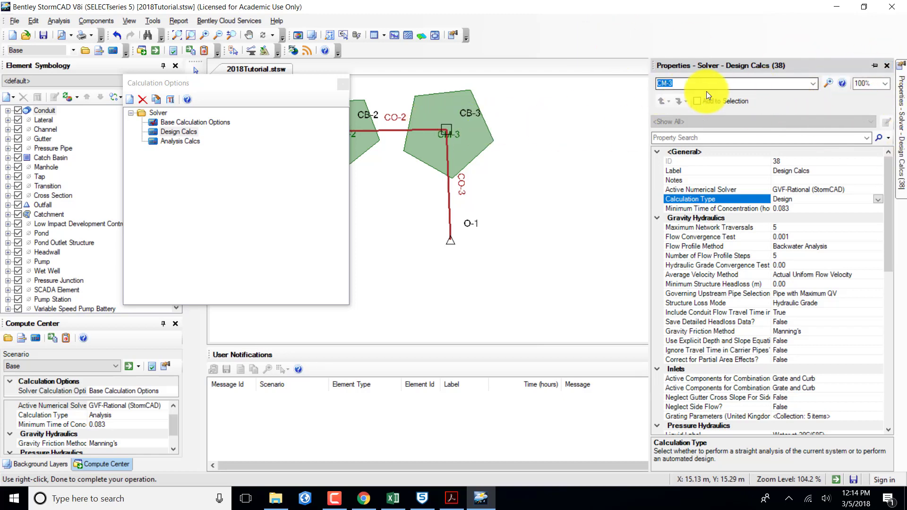
left_click(813, 84)
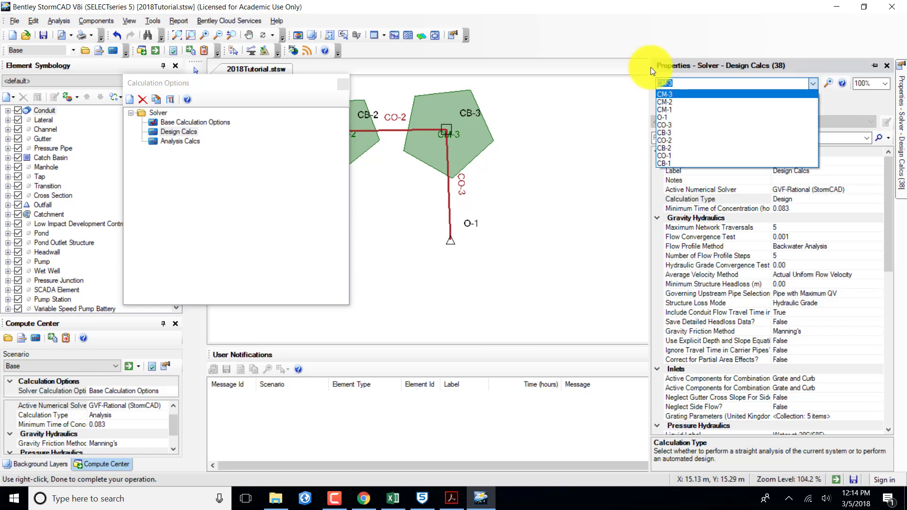
left_click(651, 67)
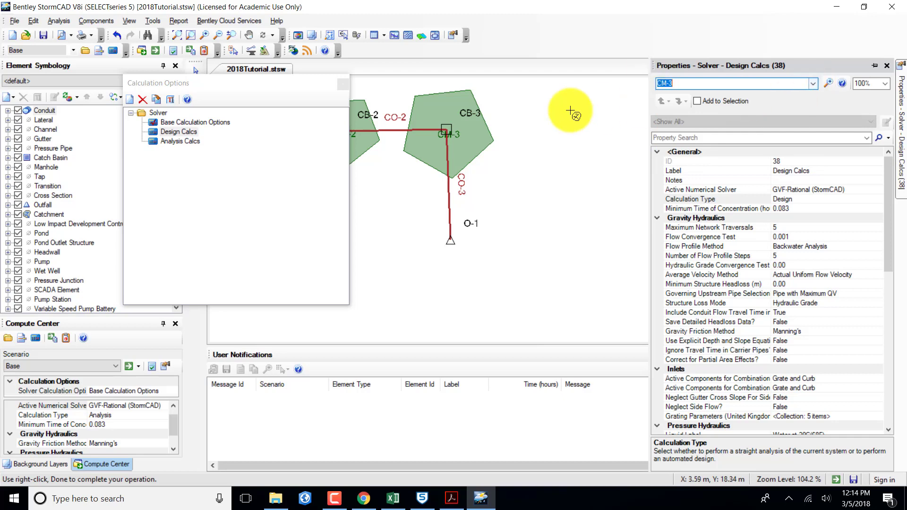
Step: Check the calculation type of the "Analysis Calcs" options, and close the properties and calculation options
left_click(186, 141)
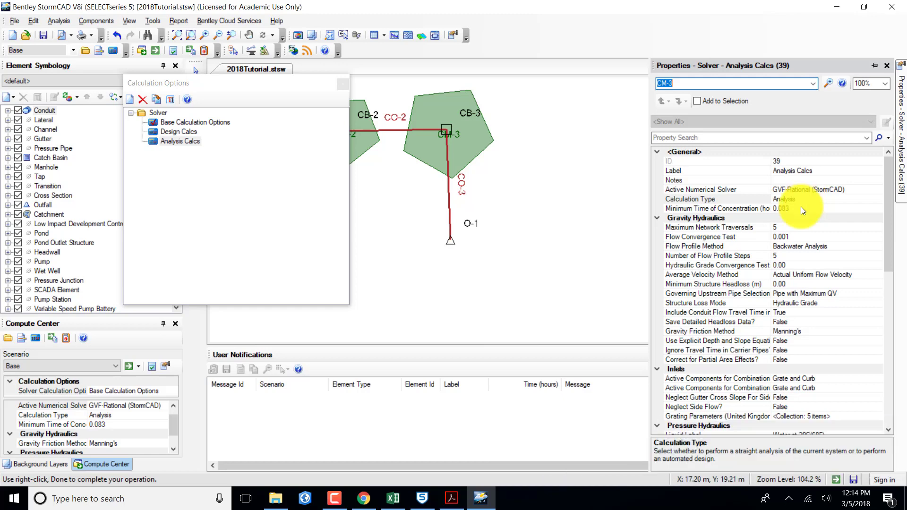
left_click(886, 66)
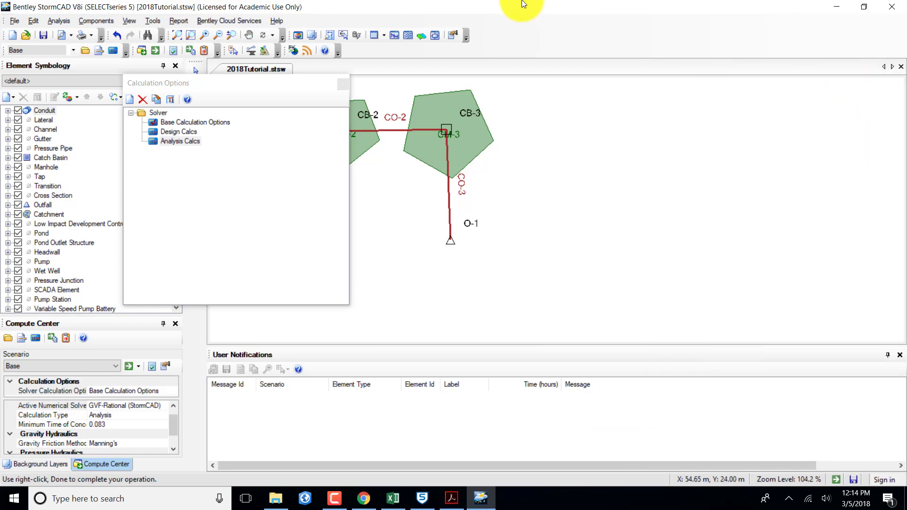
left_click(342, 84)
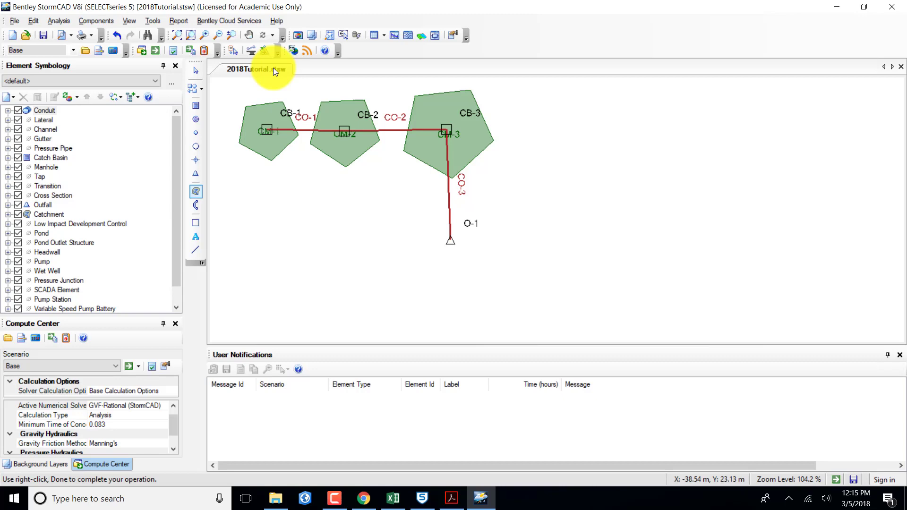
Step: Import all conduit shapes of "Conduits Library - Metric.xml" from the engineering library into the conduit catalog, and close the catalog
left_click(87, 22)
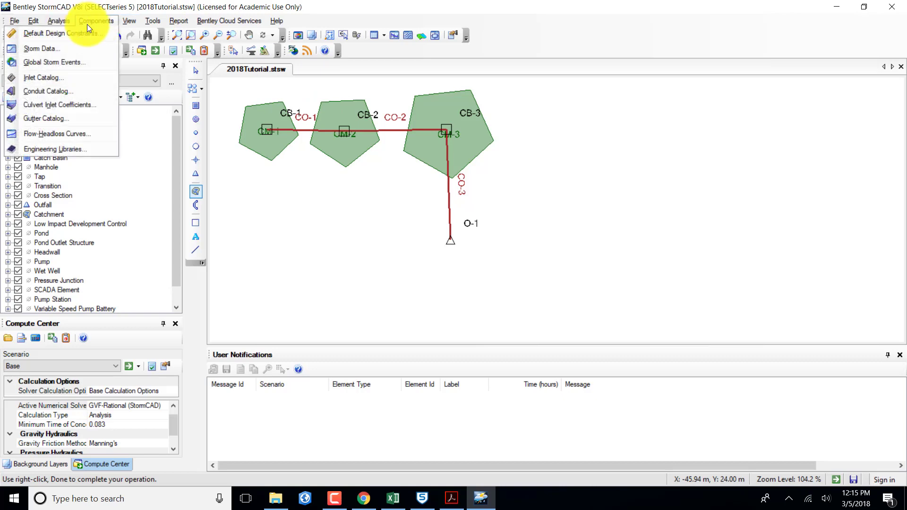
left_click(77, 91)
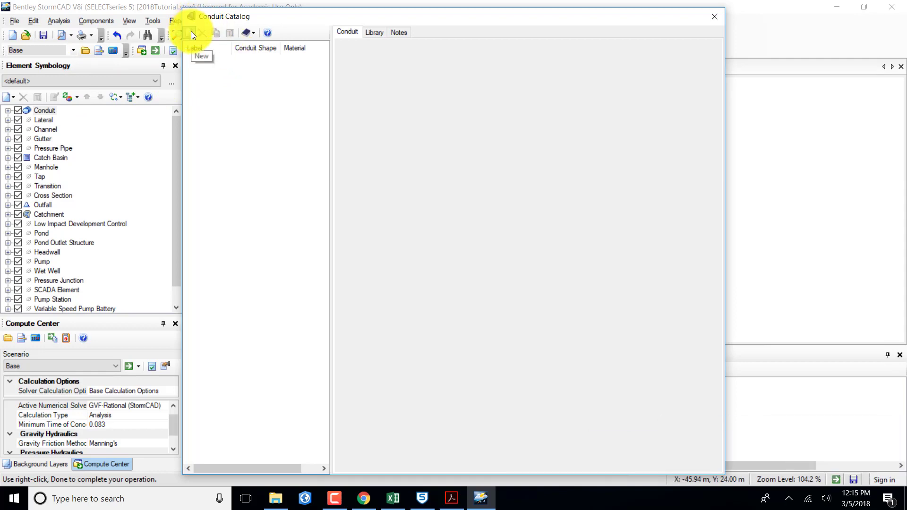
left_click(248, 31)
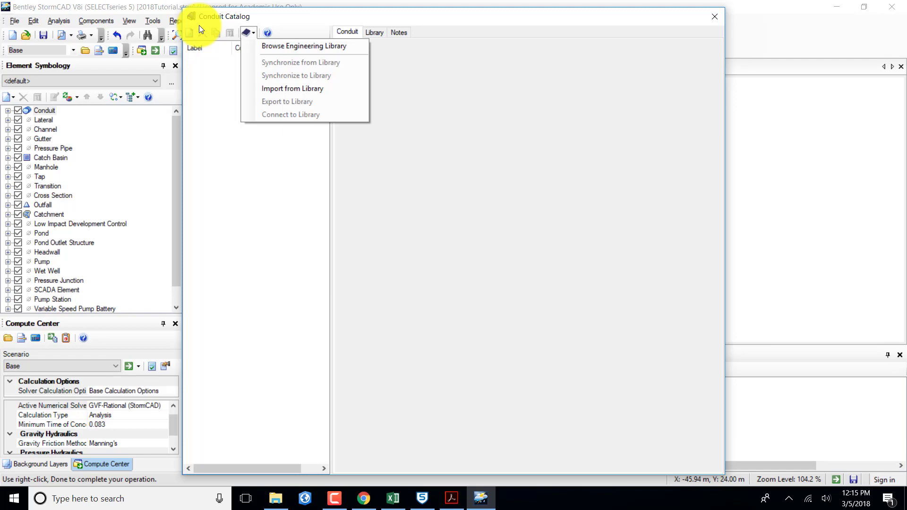
left_click(279, 88)
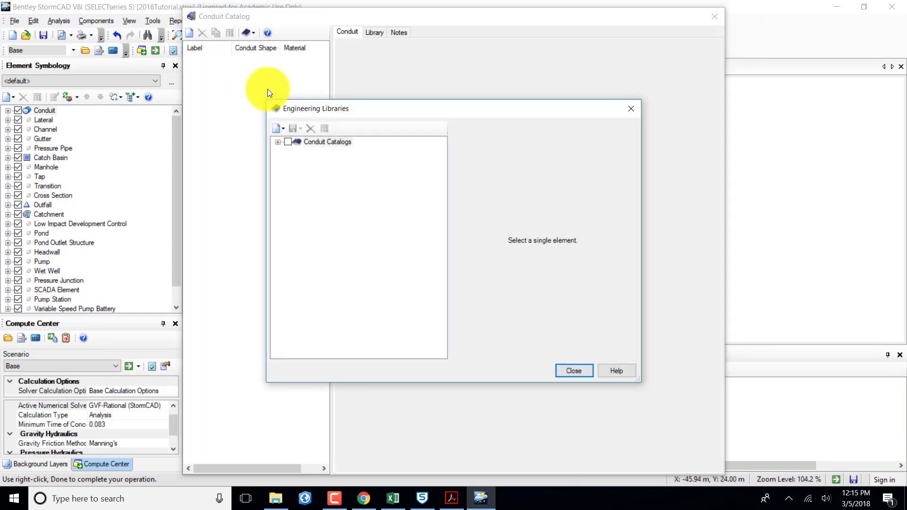
left_click(277, 142)
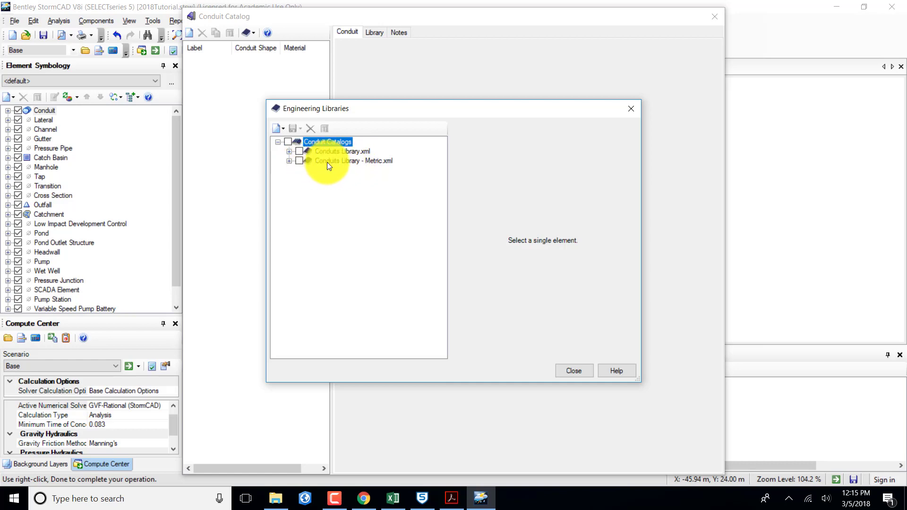
left_click(289, 160)
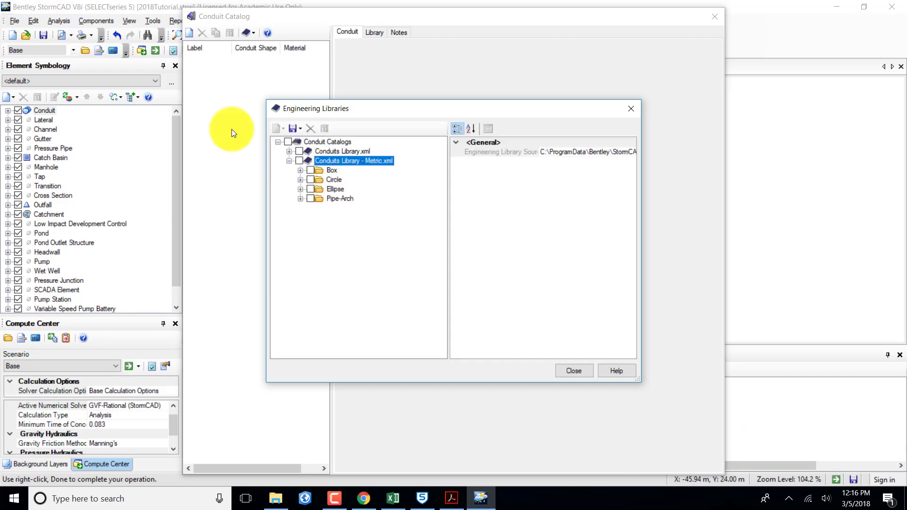
left_click(300, 161)
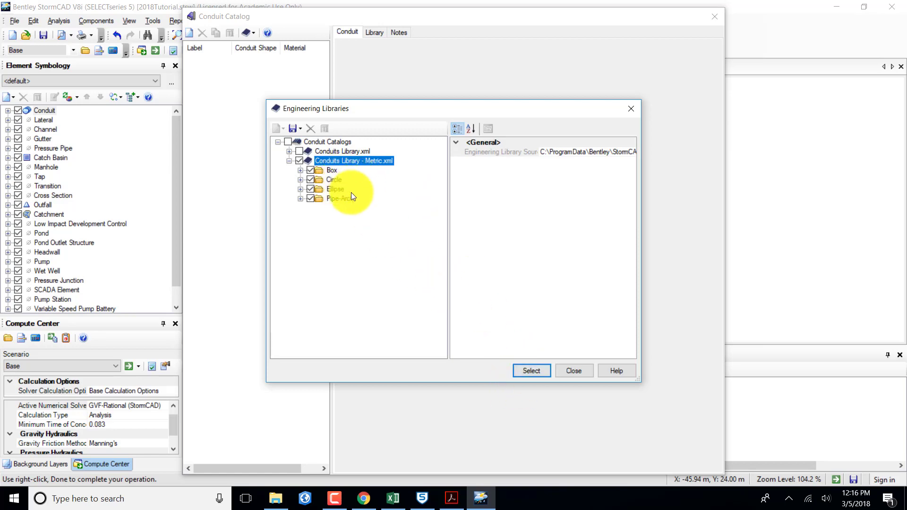
left_click(532, 371)
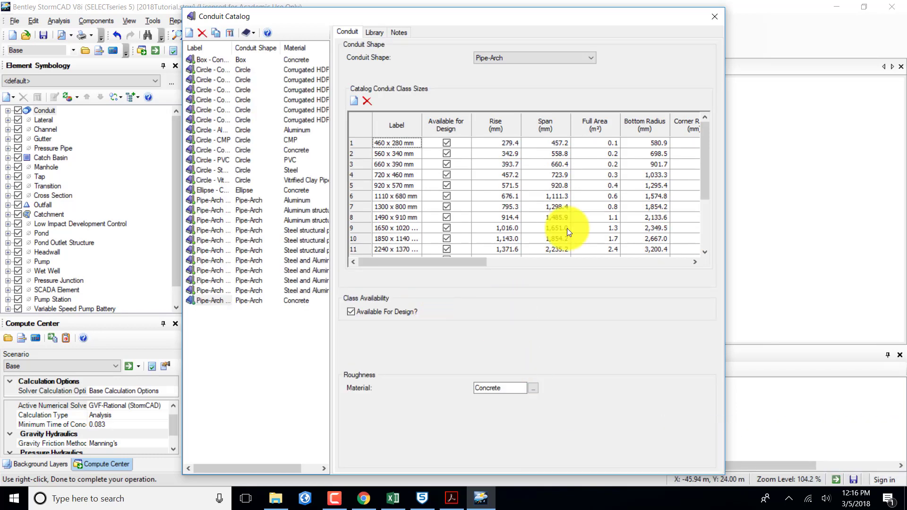
left_click(715, 17)
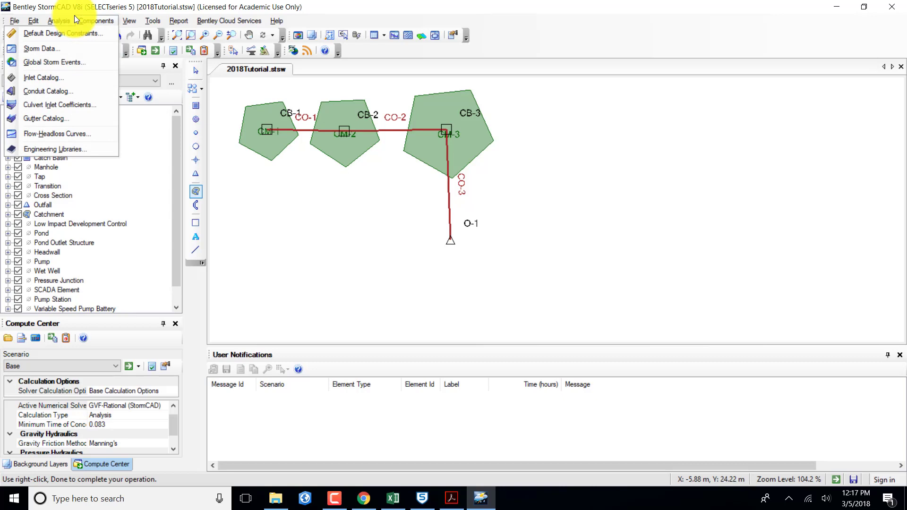
Step: Create a new User Defined IDF Table in the storm data
left_click(62, 50)
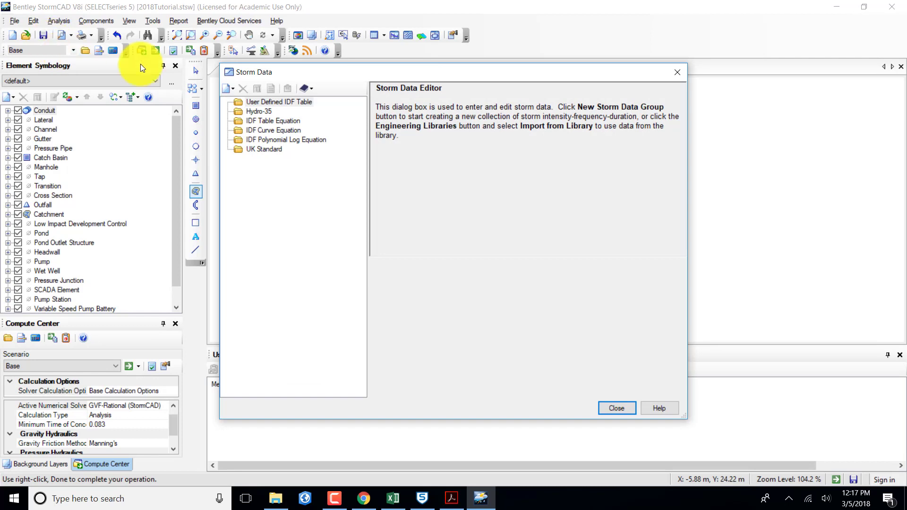
left_click(281, 101)
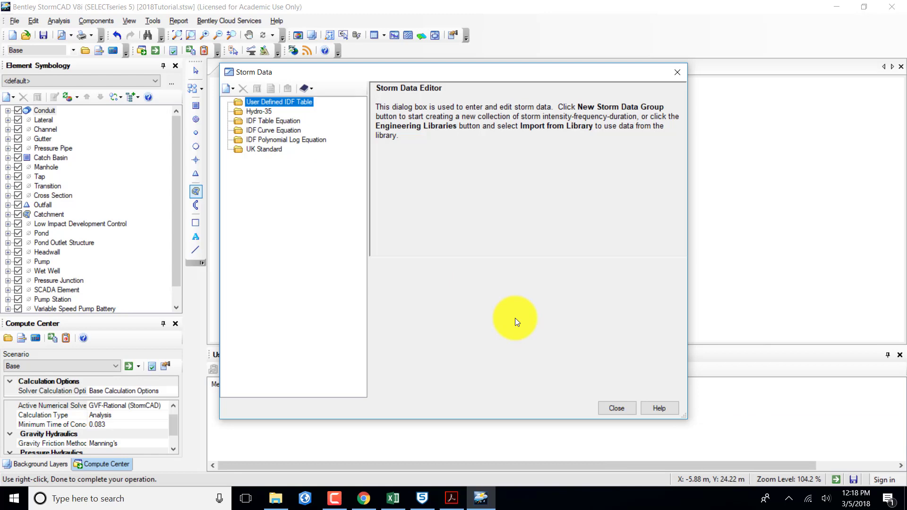
left_click(225, 88)
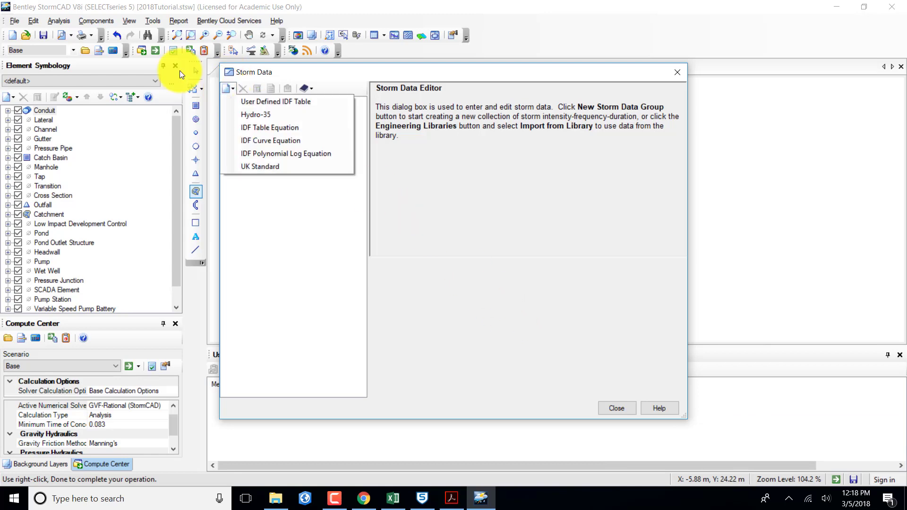
left_click(274, 101)
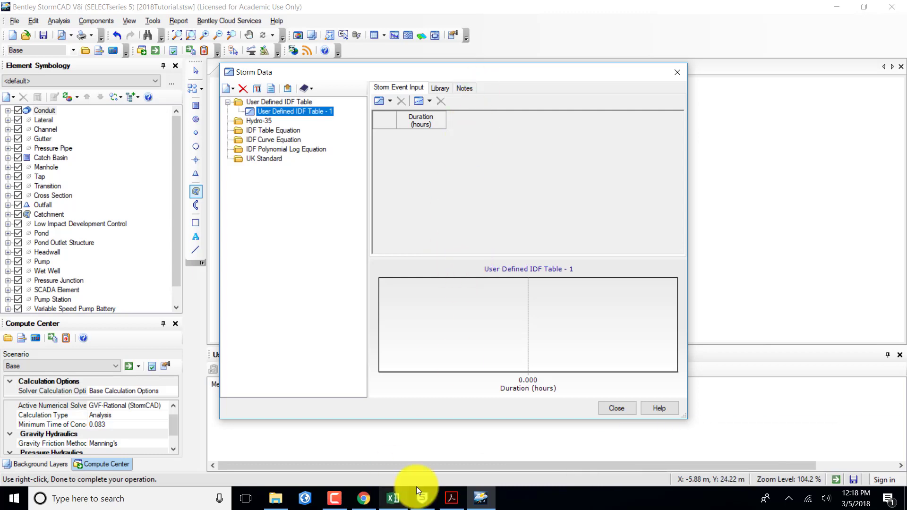
Step: Look up the Rainfall Data table in the tutorial PDF in Acrobat Reader and return to StormCAD
mouse_move(428, 487)
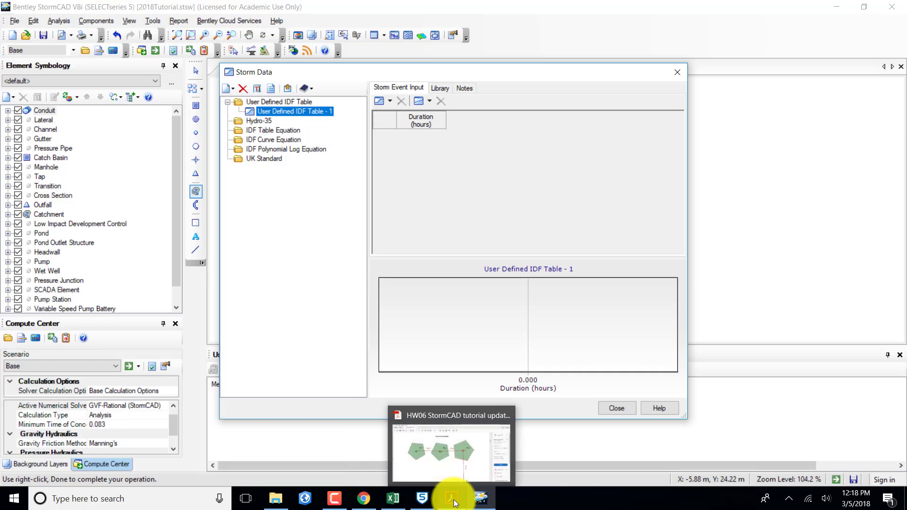
left_click(453, 499)
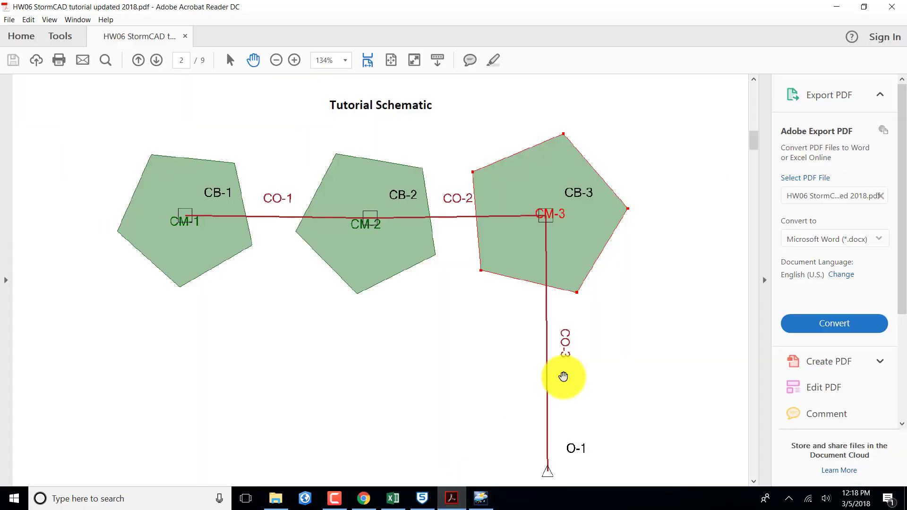
left_click_drag(753, 145, 755, 113)
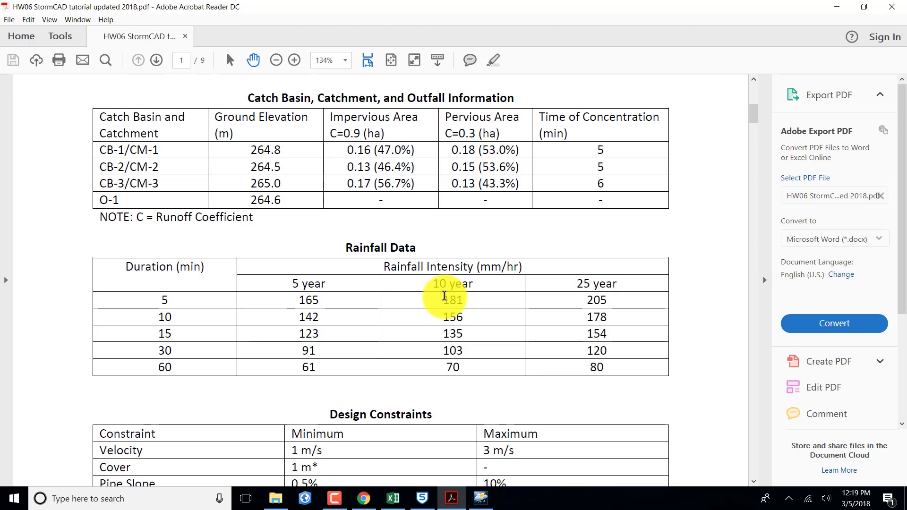
left_click(480, 499)
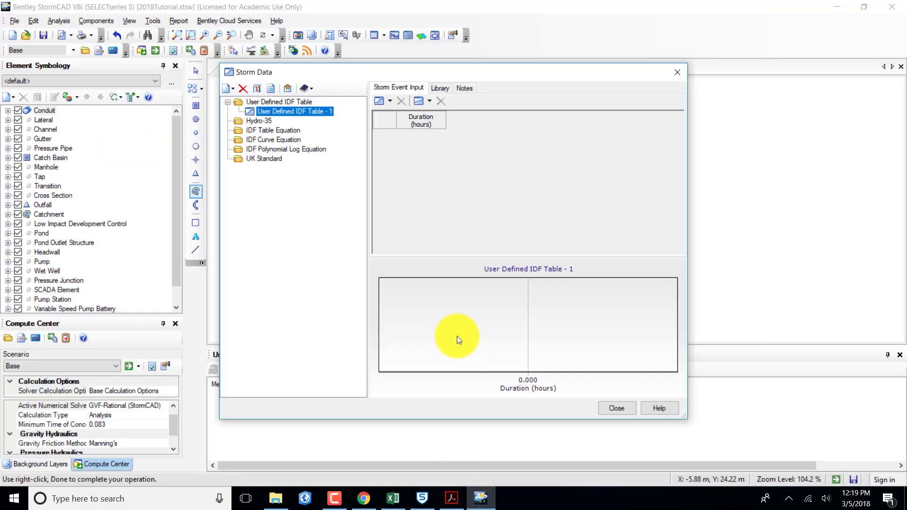
Step: Add a return period of 5 years to the user-defined IDF table
left_click(390, 98)
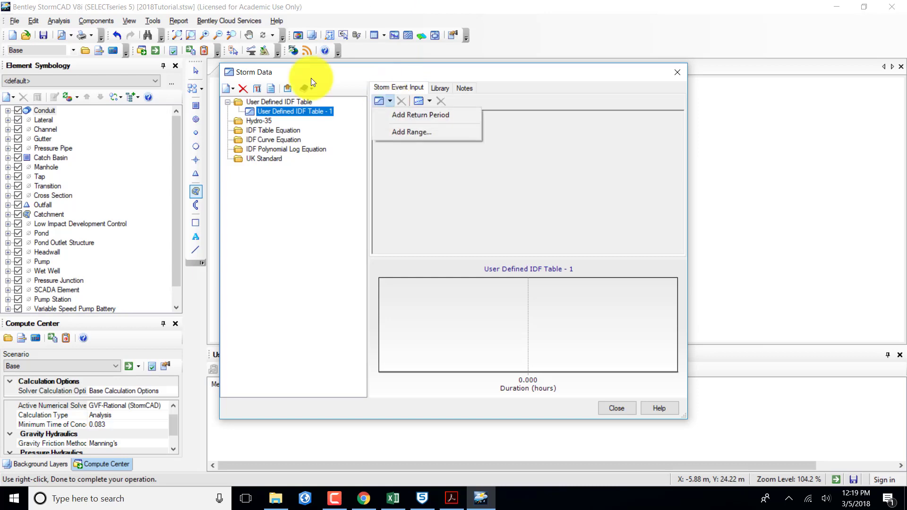
left_click(410, 115)
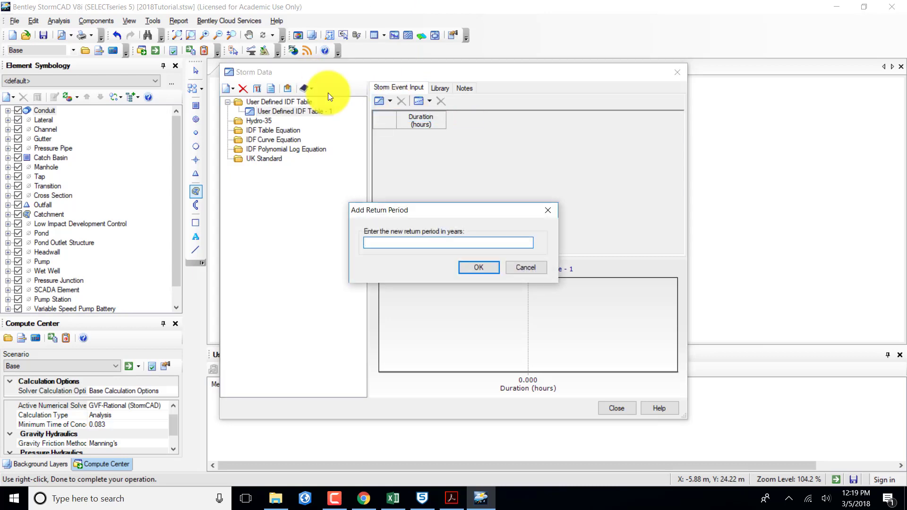
type("5")
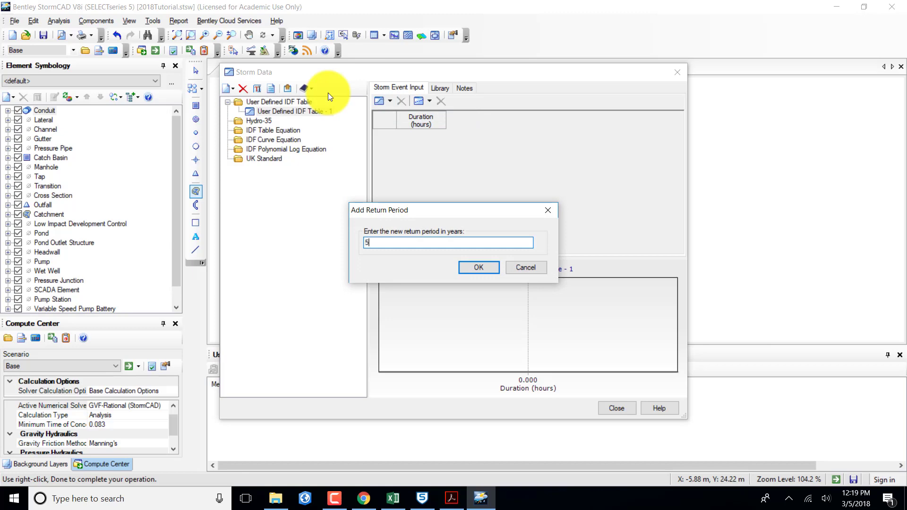
left_click(472, 265)
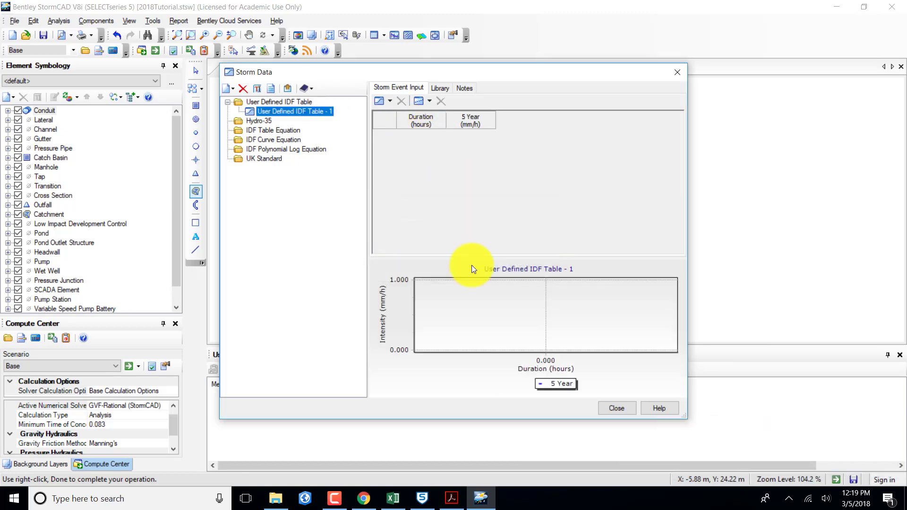
Step: Add return periods of 10 and 25 years to the user-defined IDF table
left_click(385, 99)
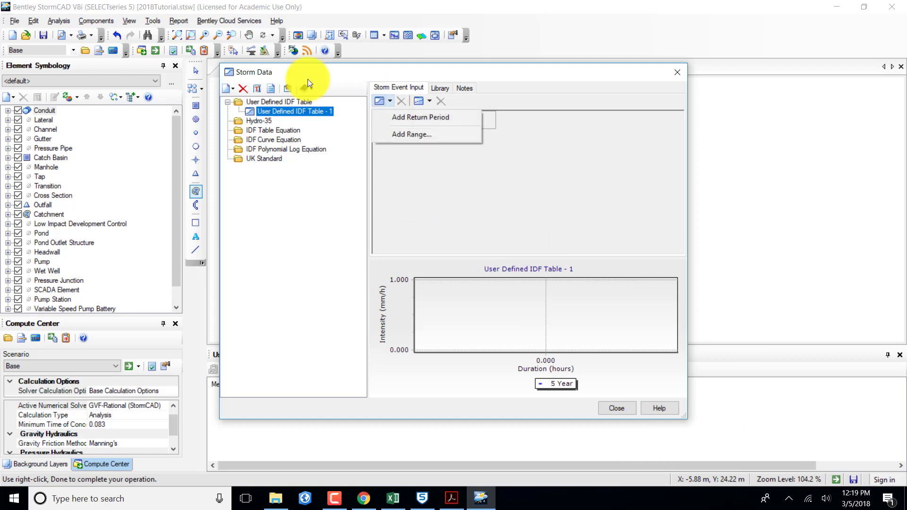
left_click(415, 117)
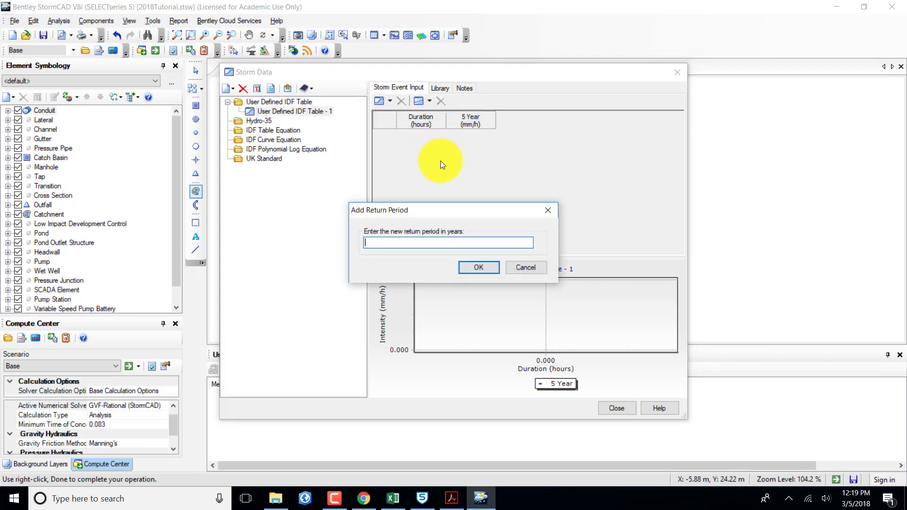
type("10")
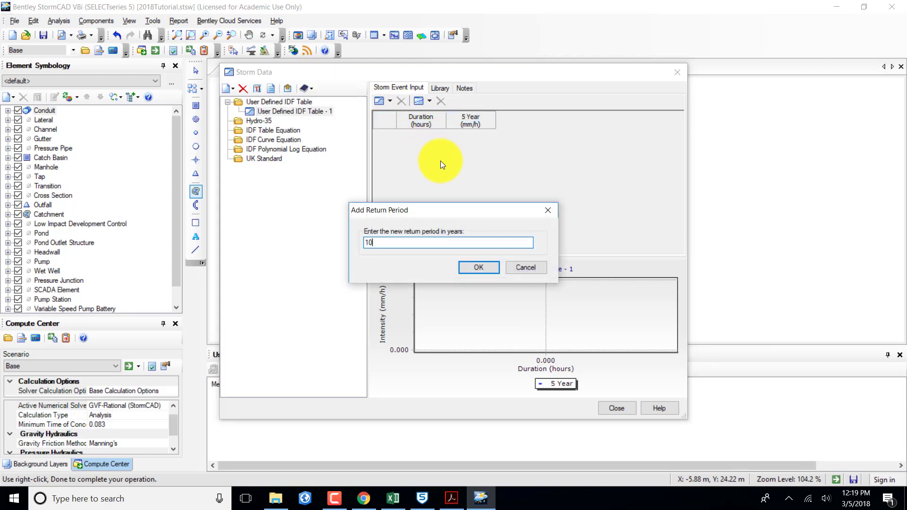
left_click(479, 267)
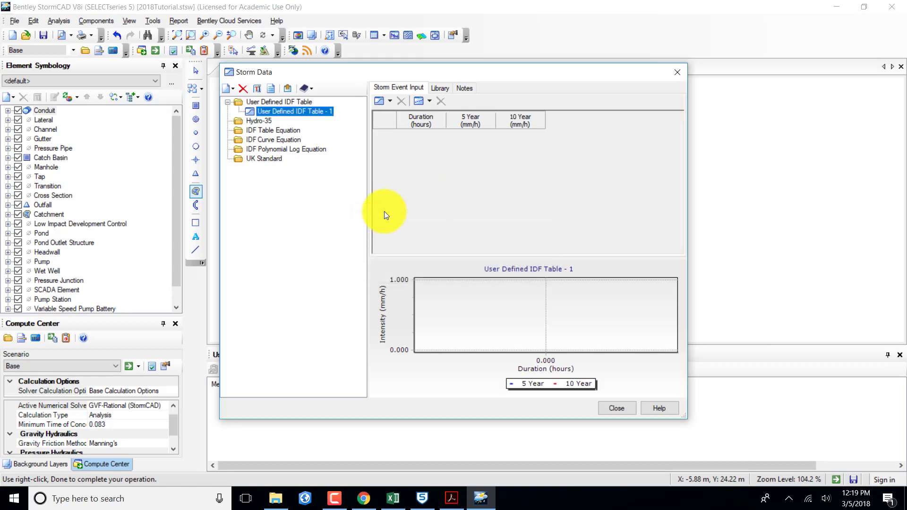
left_click(382, 101)
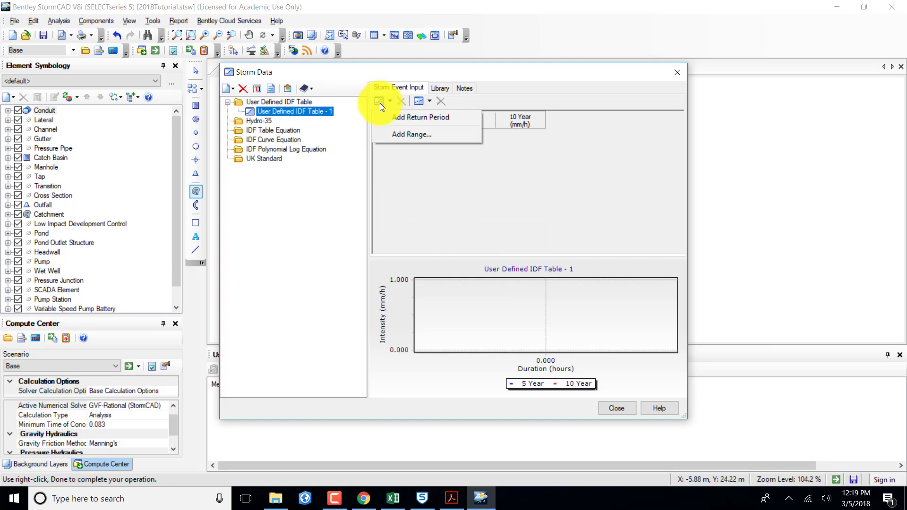
left_click(415, 117)
type("25")
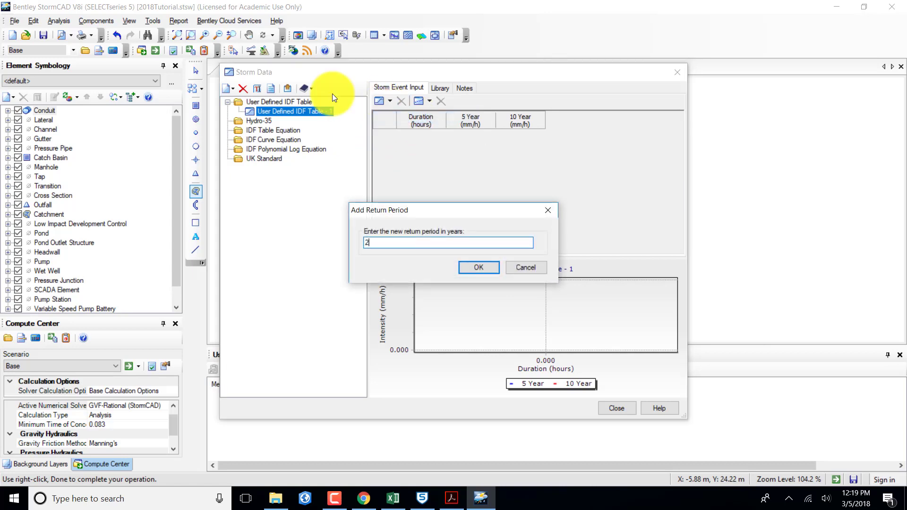
left_click(485, 268)
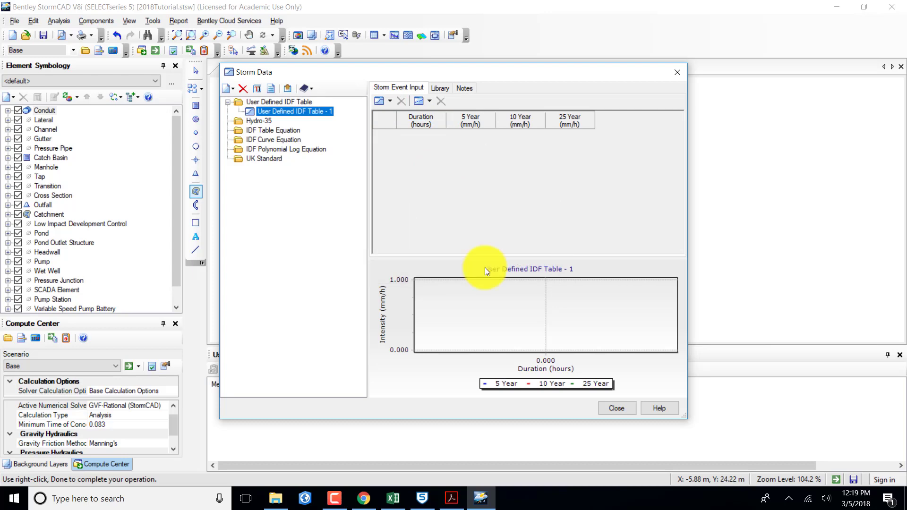
left_click(421, 101)
left_click(442, 118)
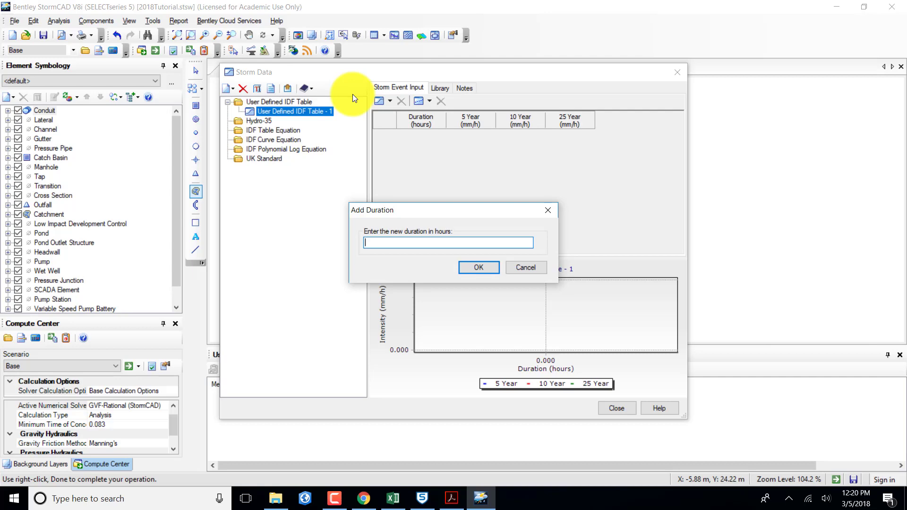
left_click(526, 267)
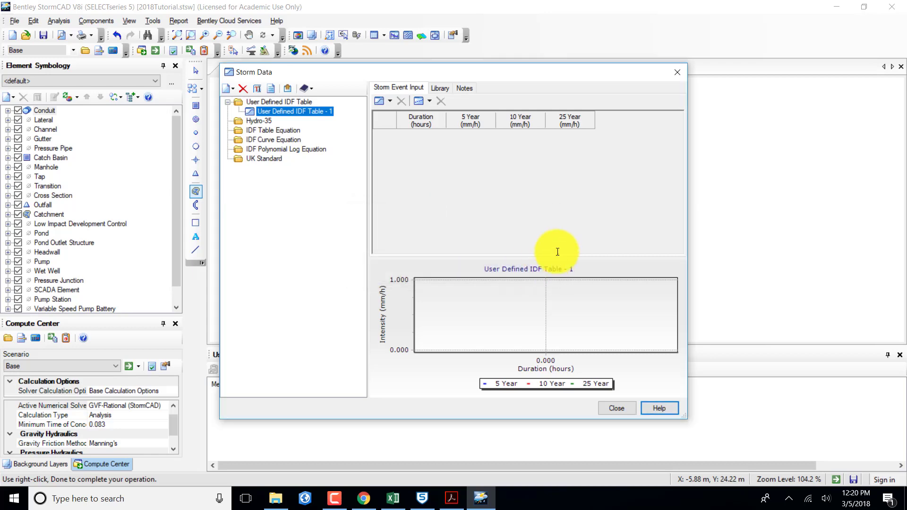
Step: Change the unit of the IDF table's Duration column to min
right_click(423, 121)
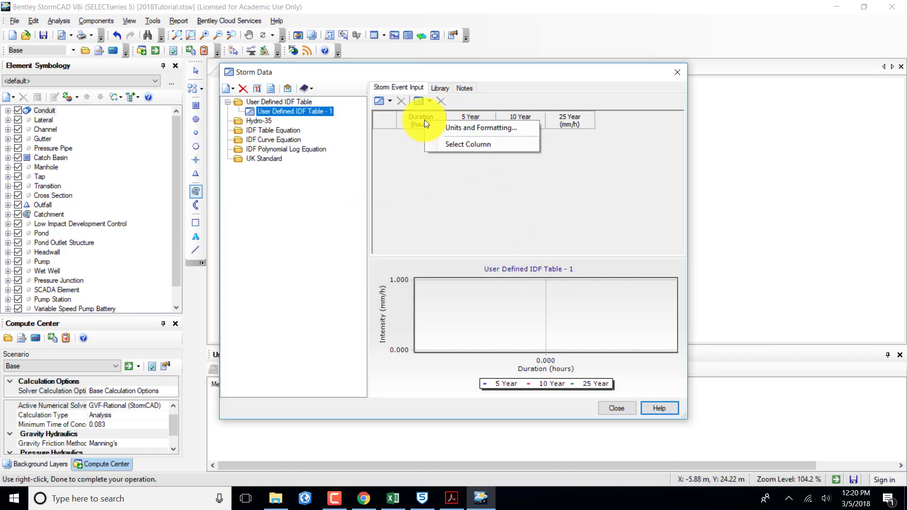
left_click(469, 127)
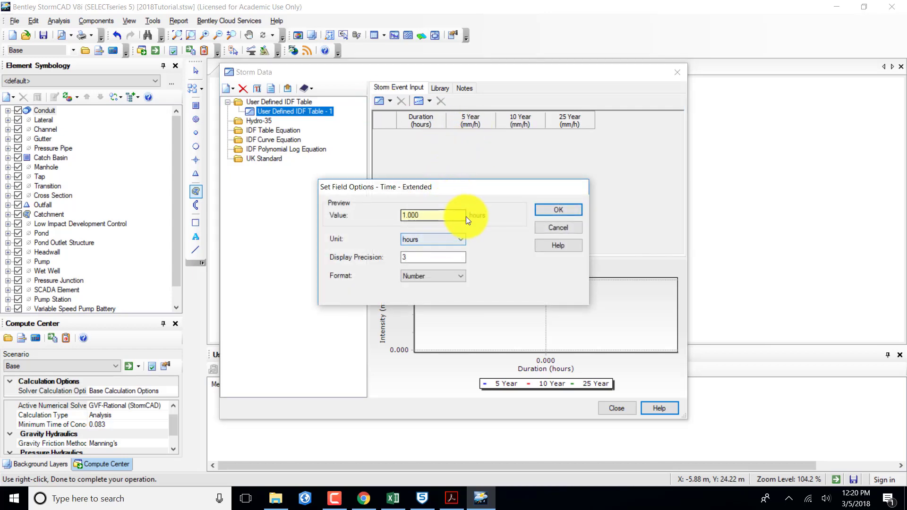
left_click(449, 239)
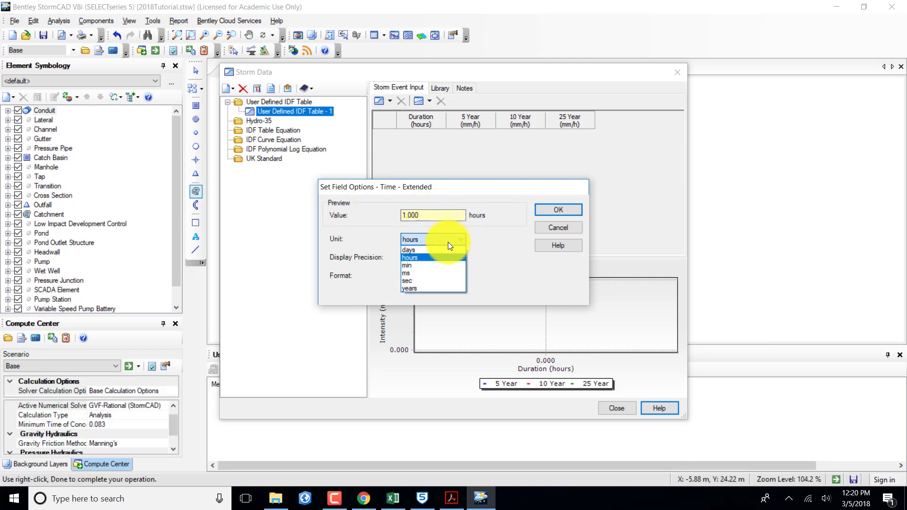
left_click(416, 265)
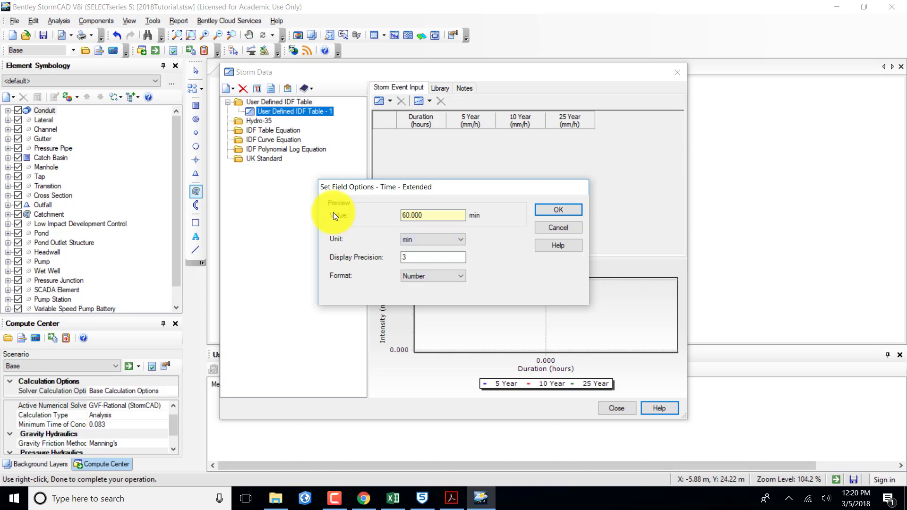
left_click(557, 209)
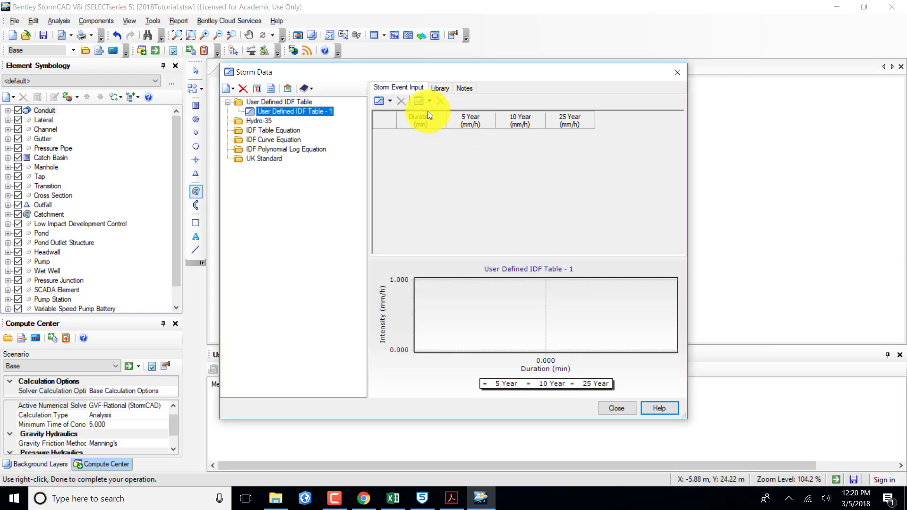
Step: Add durations of 5, 10 and 15 min to the user-defined IDF table
left_click(420, 101)
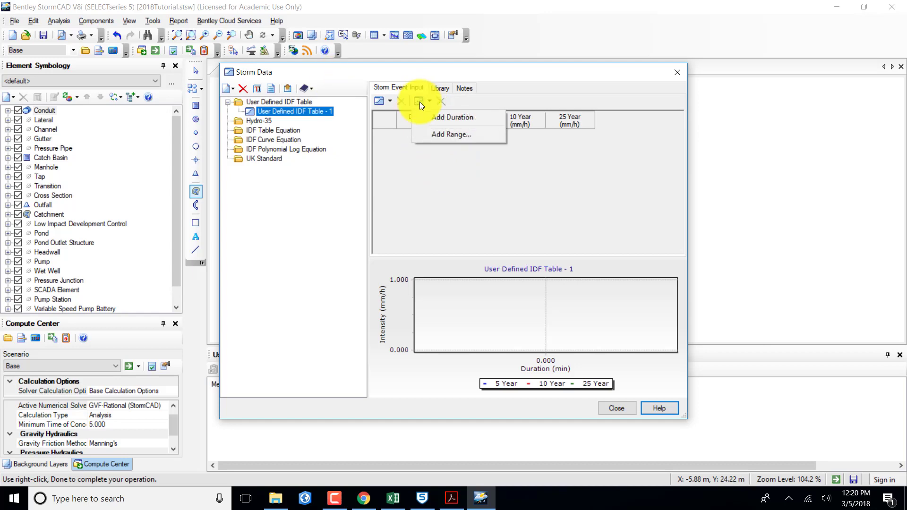
key("Return")
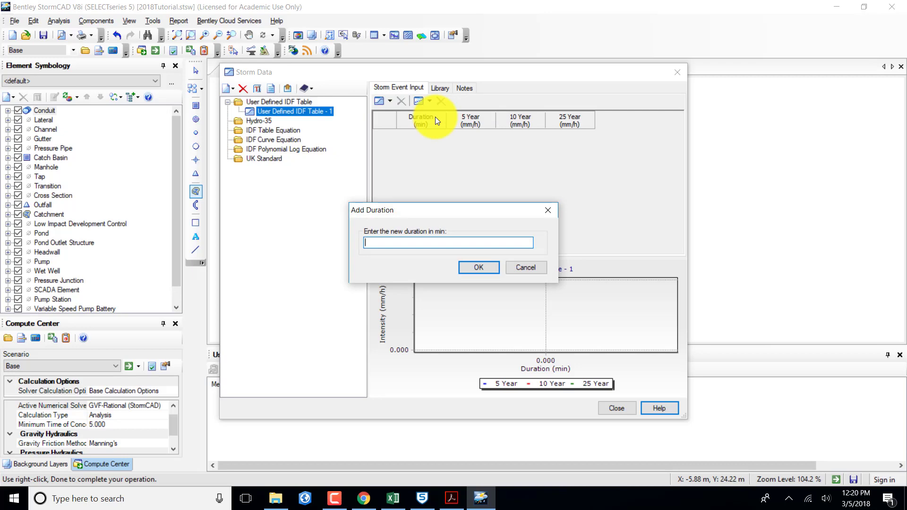
type("5")
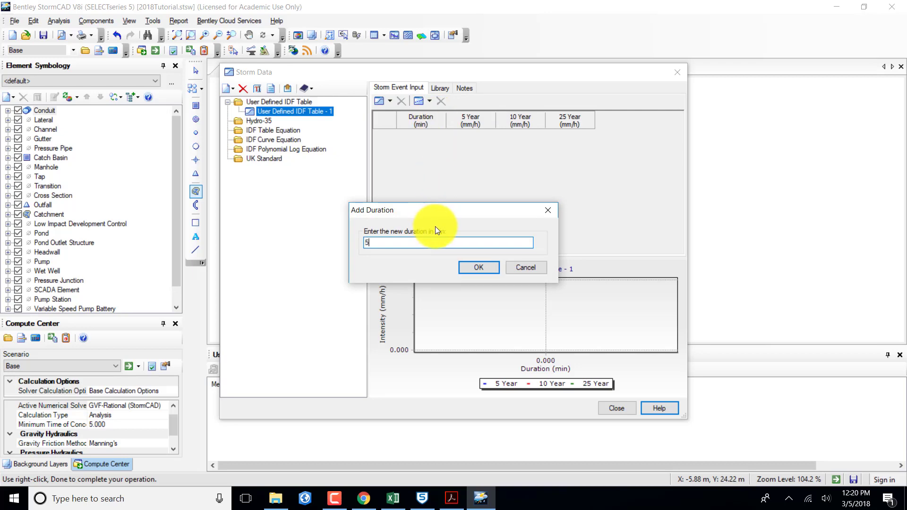
left_click(479, 264)
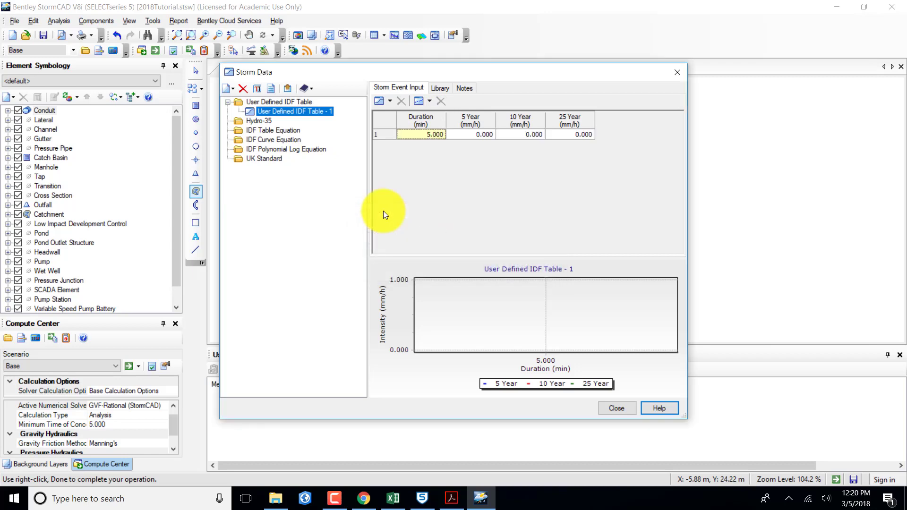
left_click(418, 99)
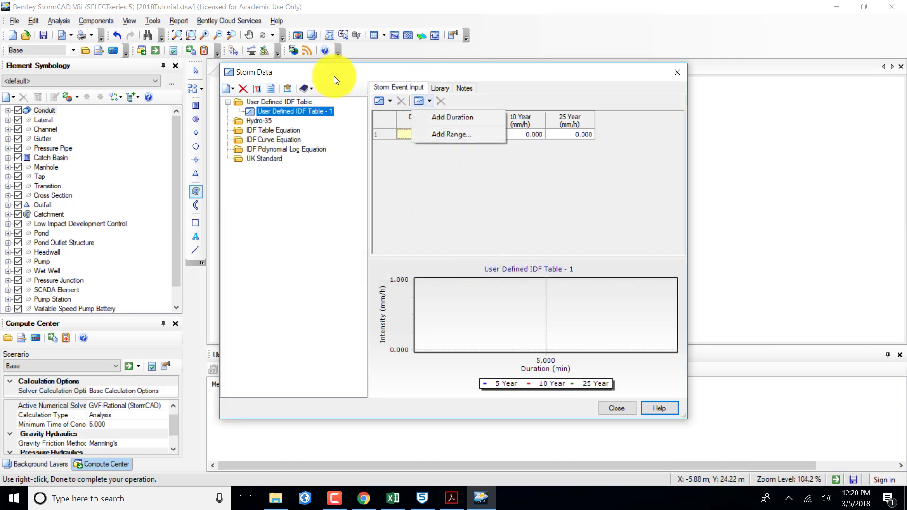
left_click(448, 117)
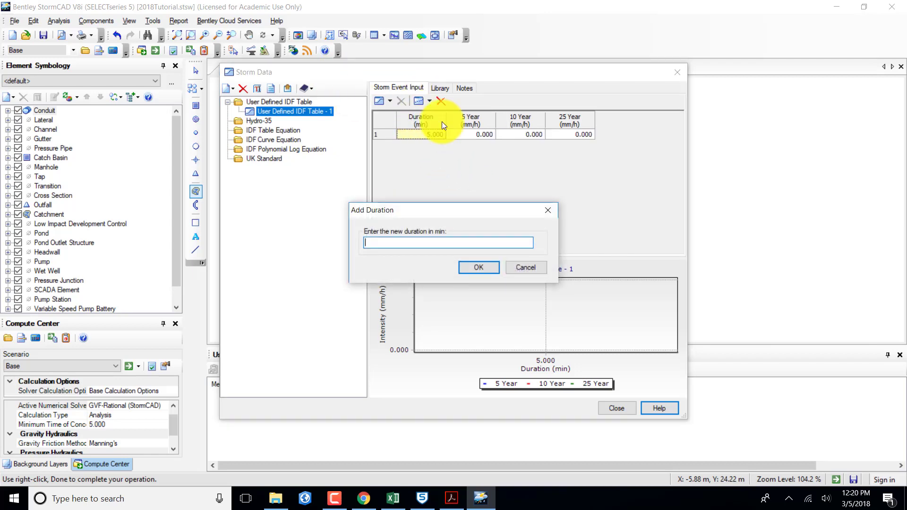
type("10")
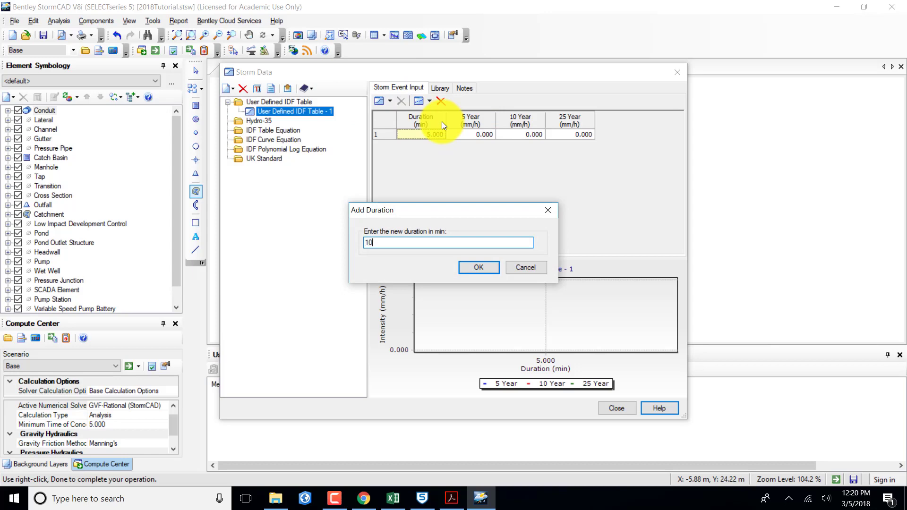
left_click(478, 271)
left_click(390, 101)
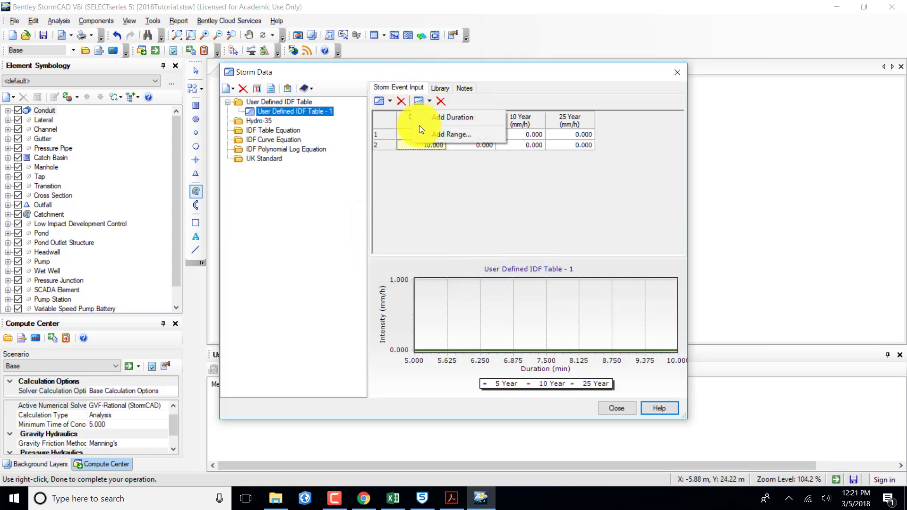
left_click(432, 118)
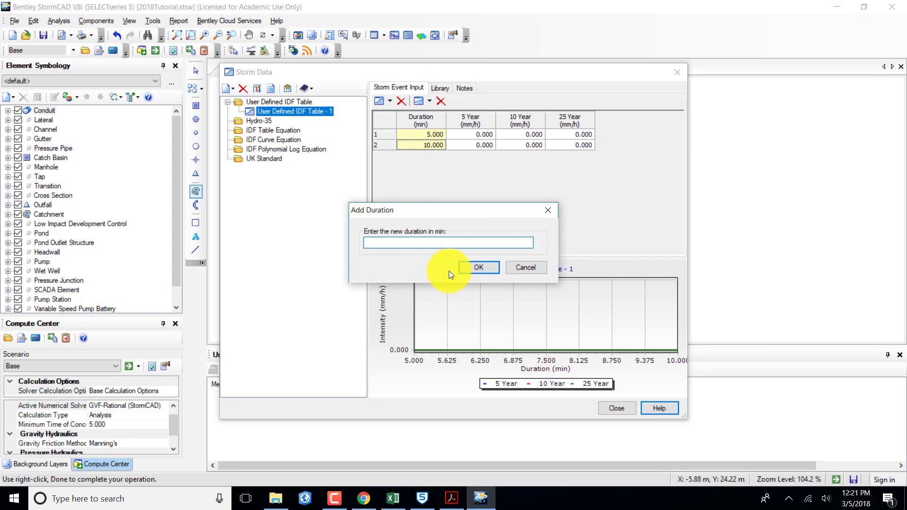
type("15")
left_click(475, 267)
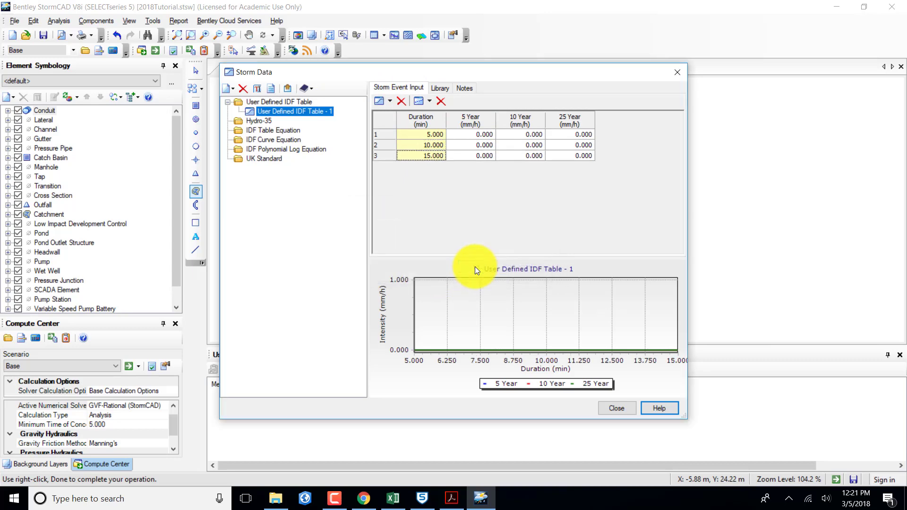
Step: Add durations of 30 and 60 min to the user-defined IDF table
left_click(422, 96)
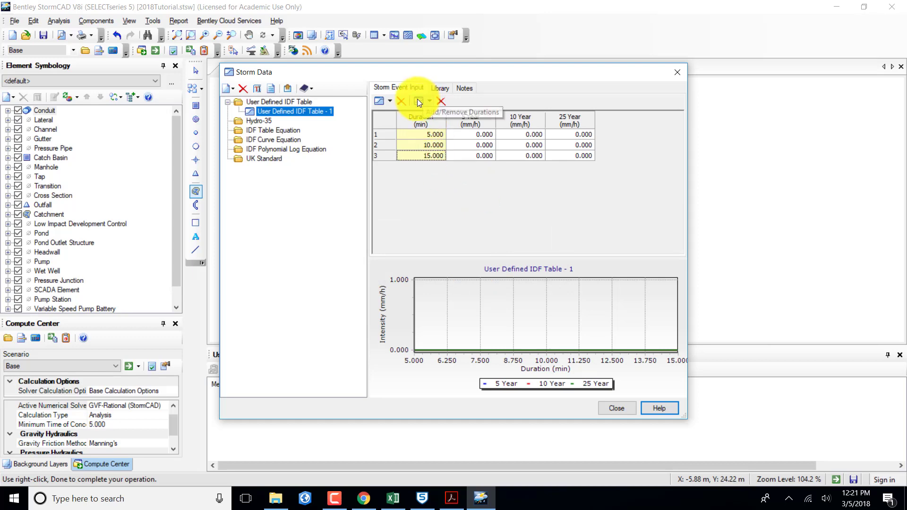
left_click(430, 118)
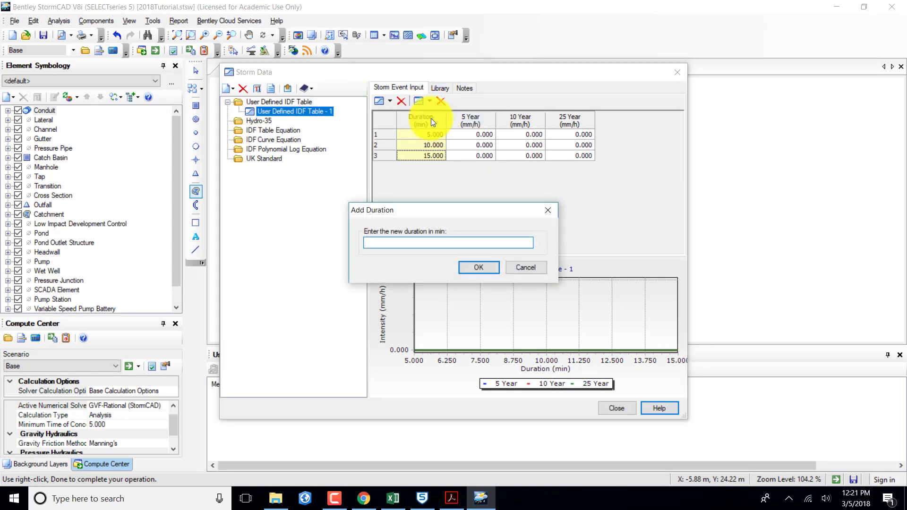
type("30")
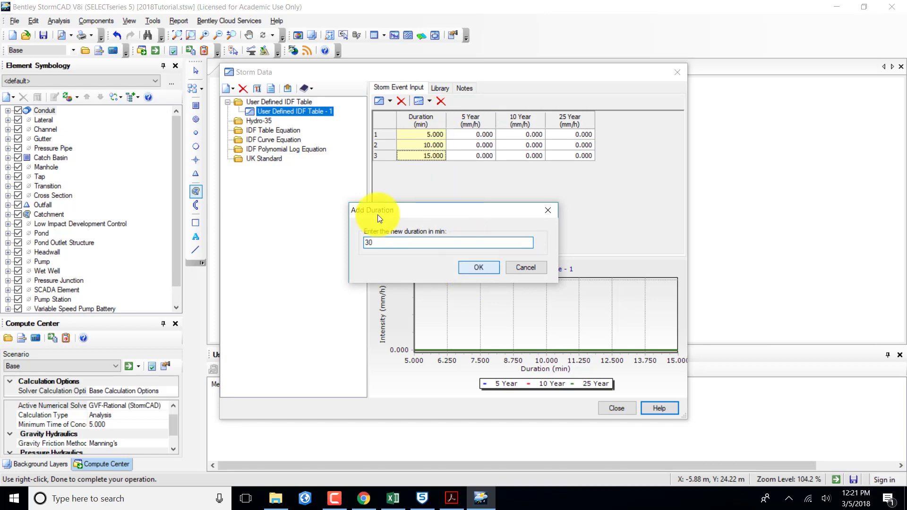
key("Return")
left_click(418, 101)
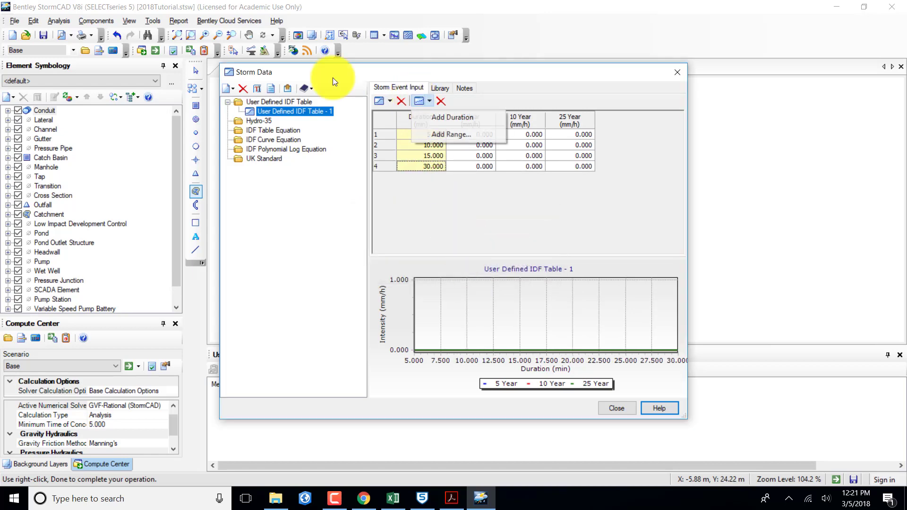
left_click(434, 116)
type("60")
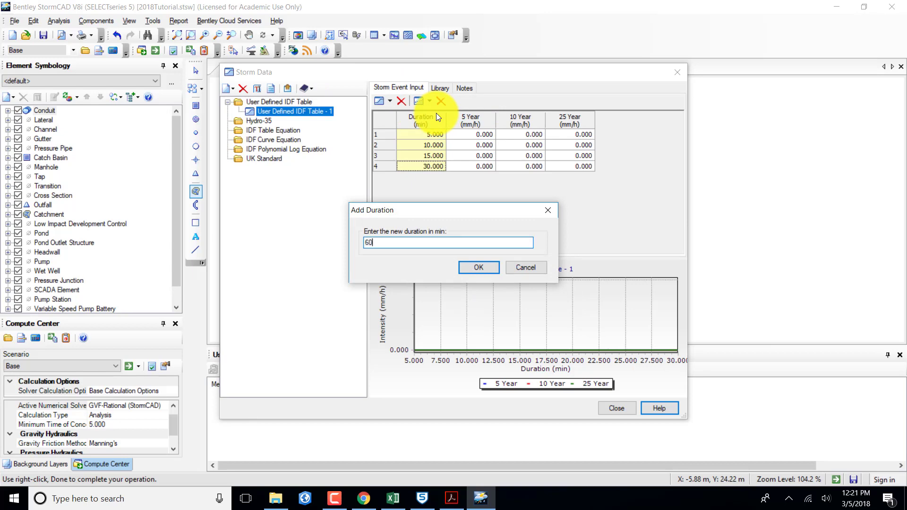
key("Return")
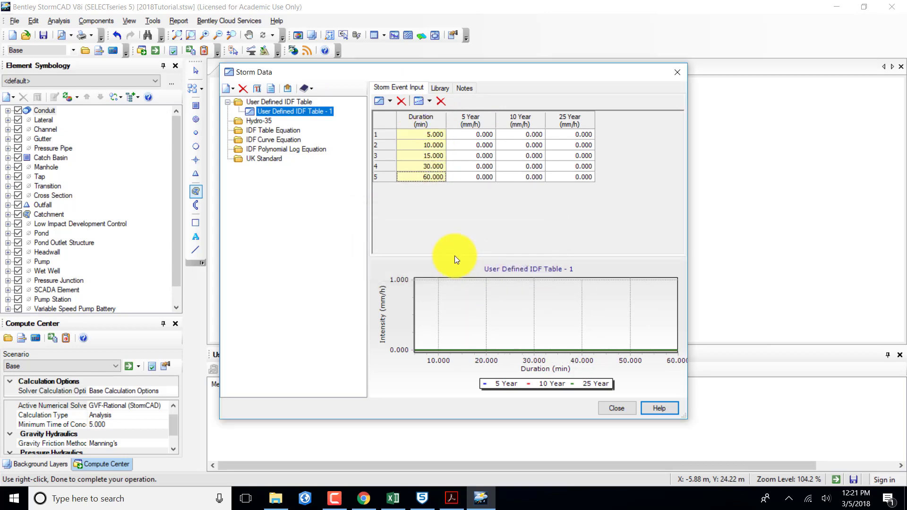
Step: Enter 5-year rainfall intensities of 165, 142 and 123 mm/h for the 5, 10 and 15 min durations
left_click(480, 135)
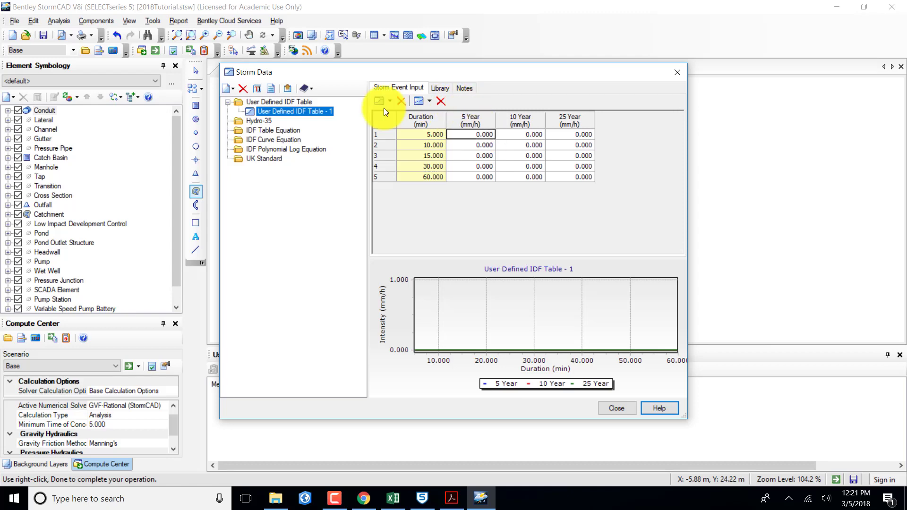
left_click(480, 135)
type("165")
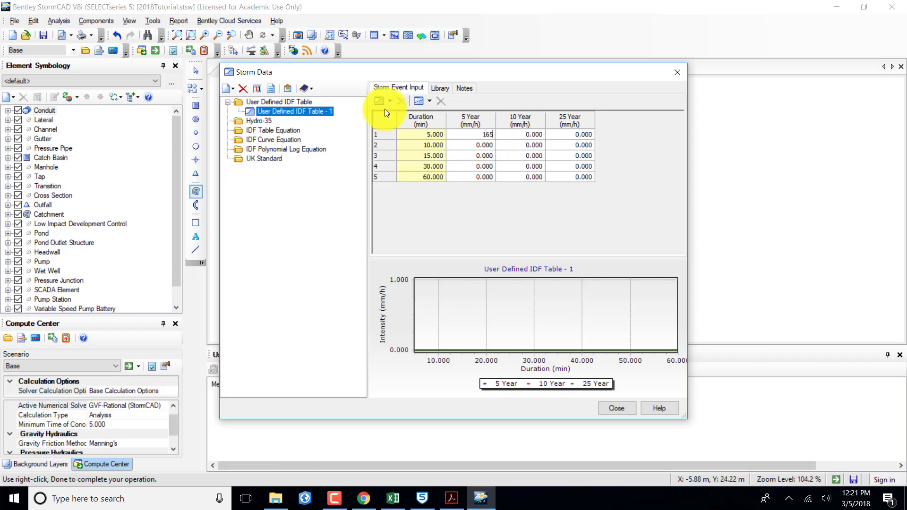
left_click(481, 143)
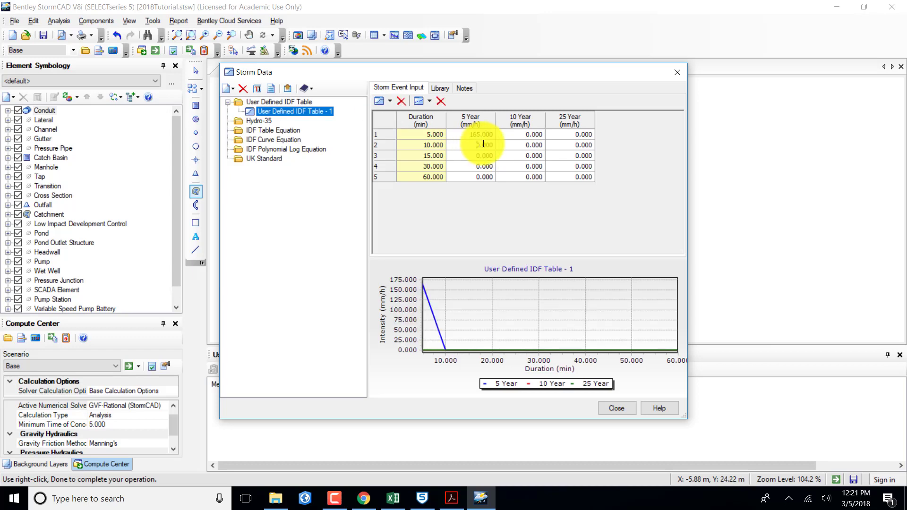
left_click_drag(478, 144, 508, 144)
type("142")
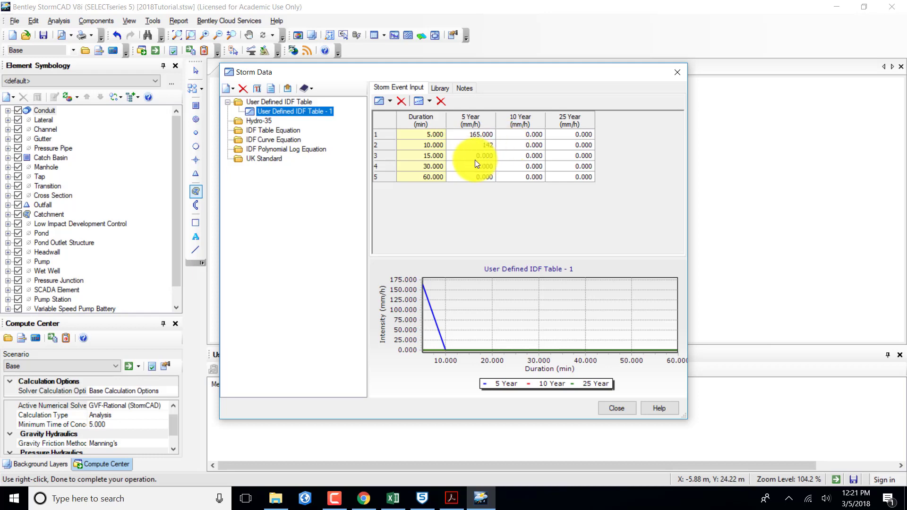
left_click(474, 157)
left_click_drag(489, 155, 479, 155)
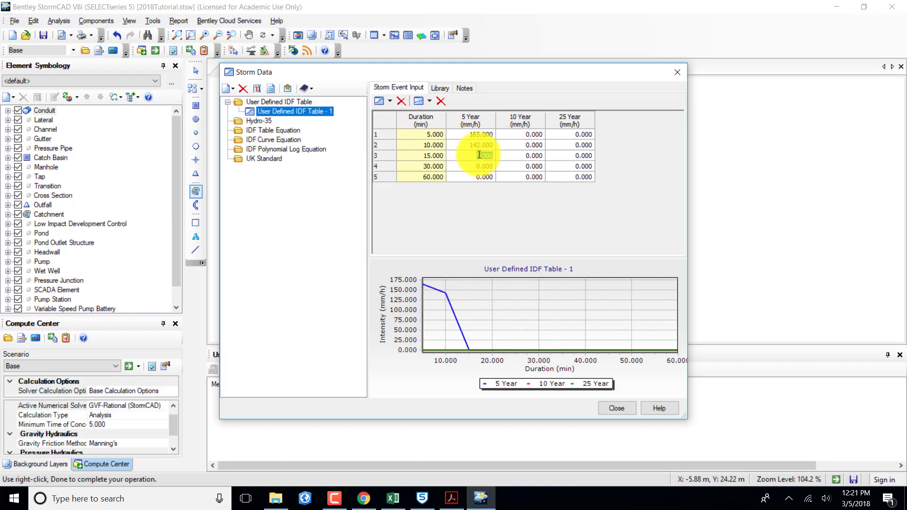
type("123")
Step: Enter 5-year rainfall intensities of 91 and 61 mm/h for the 30 and 60 min durations
left_click(468, 166)
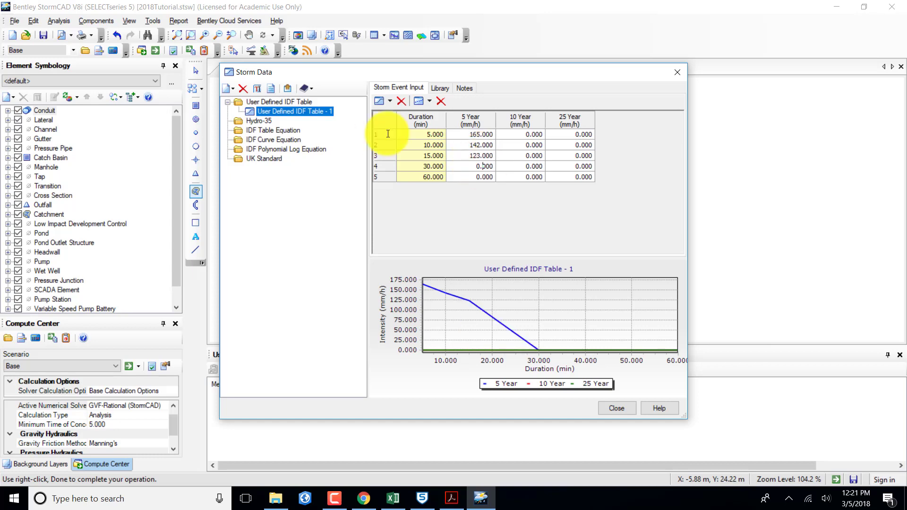
left_click_drag(477, 166, 495, 166)
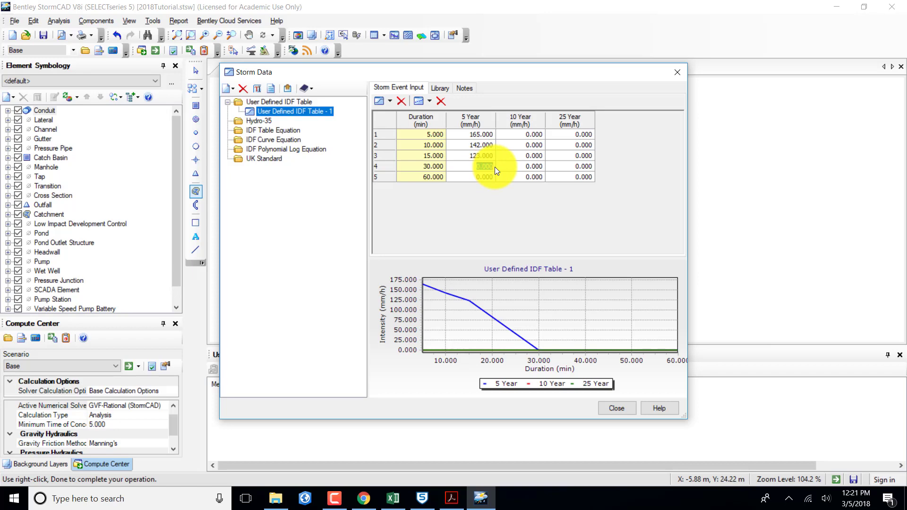
type("91")
key("Return")
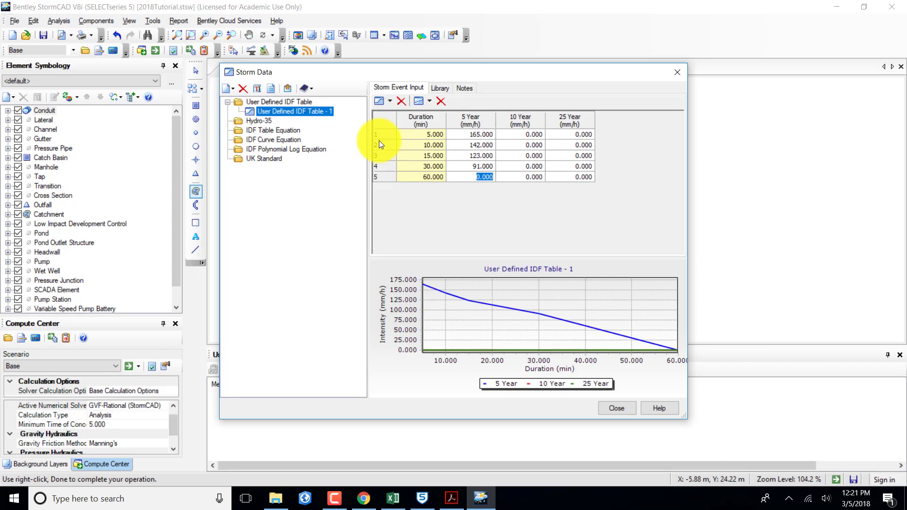
type("61")
key("Return")
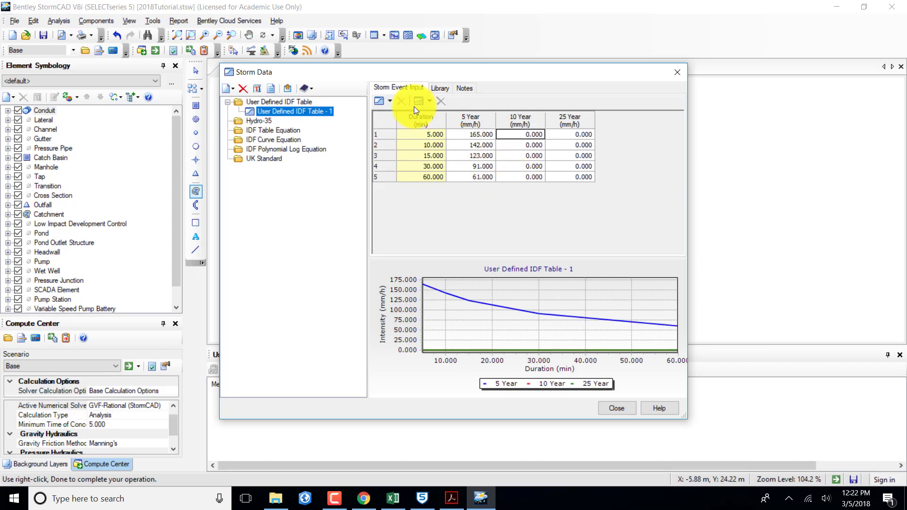
Step: Fill in the 10-year intensities for the five durations: 181, 156, 135, 103 and 70 mm/h
left_click(525, 134)
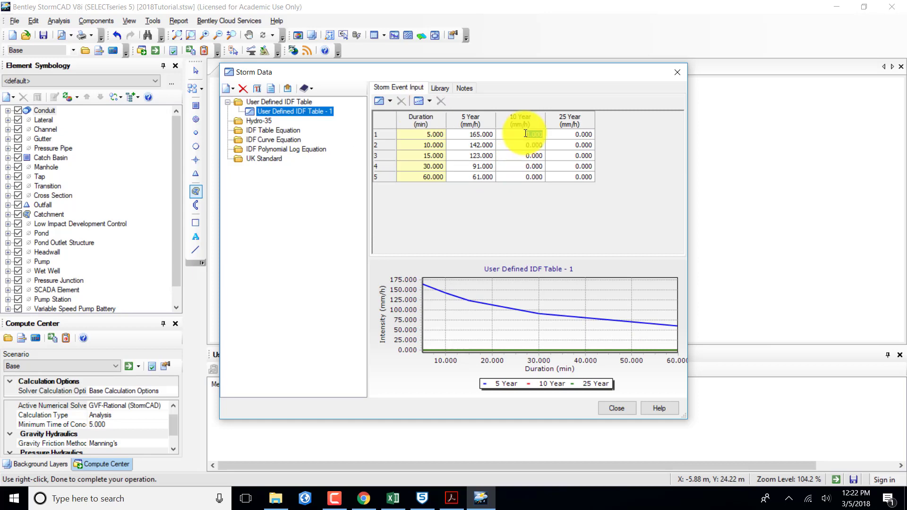
type("181")
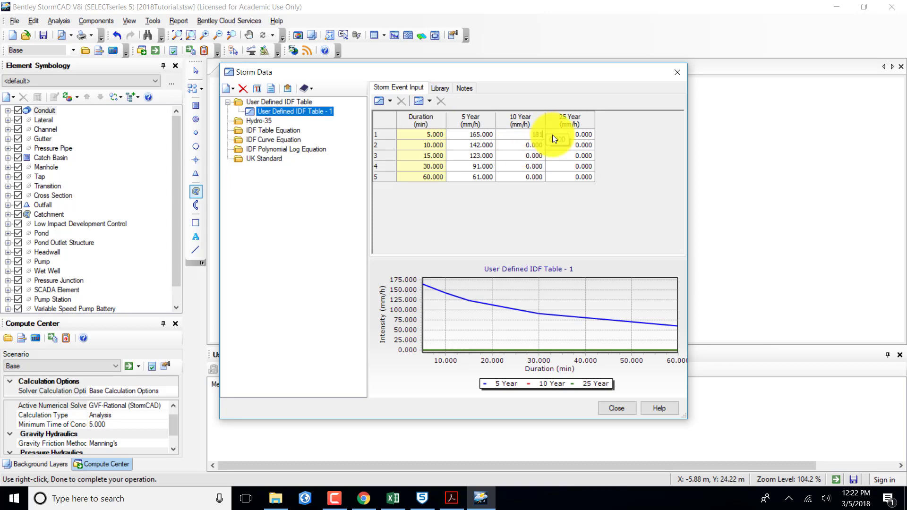
key("Return")
type("156")
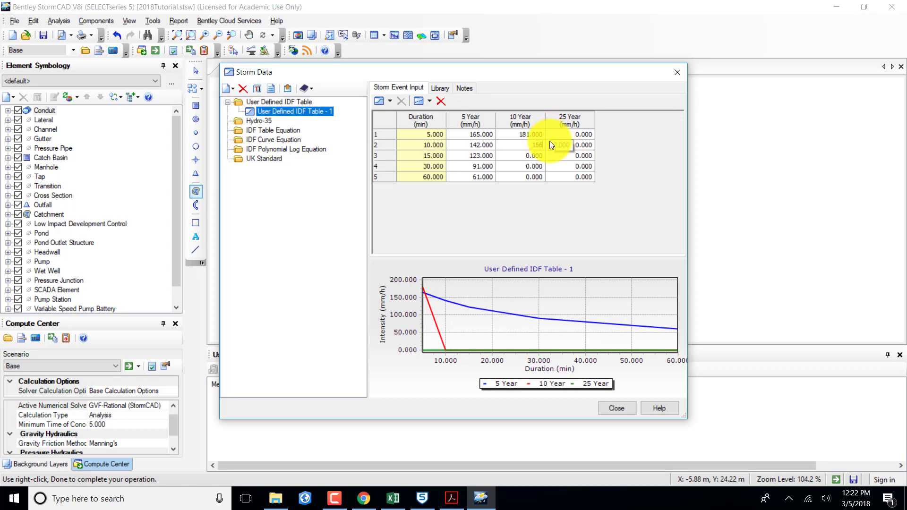
key("Return")
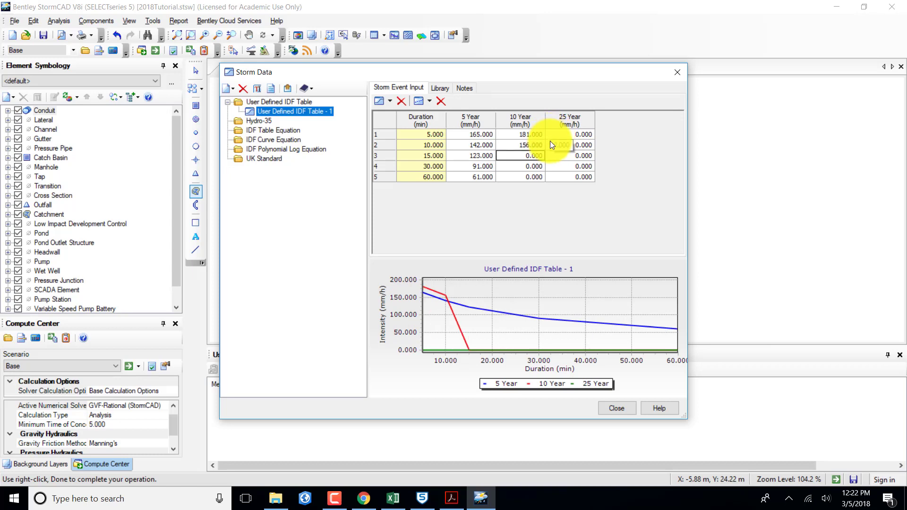
type("135")
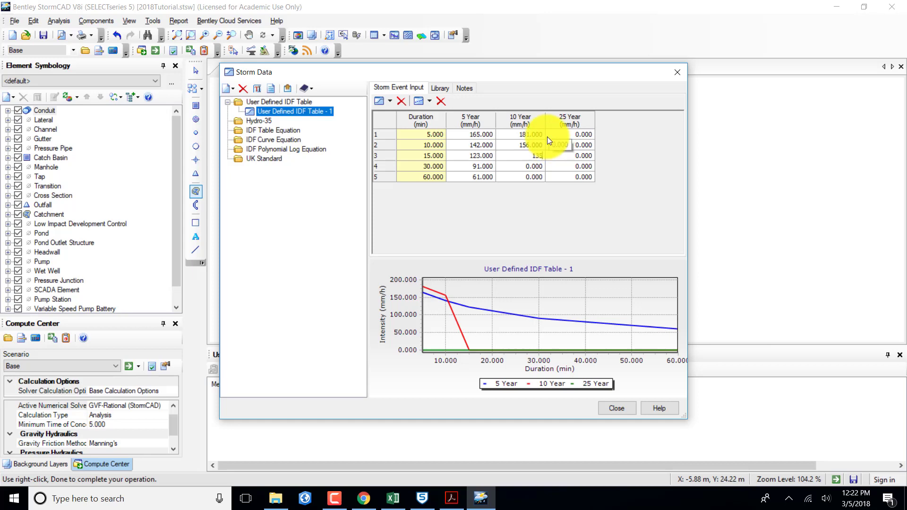
key("Return")
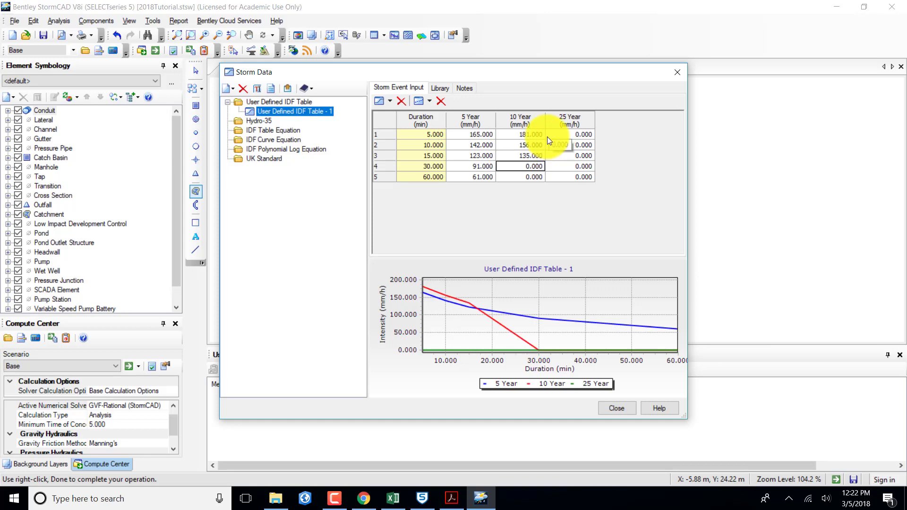
type("103")
key("Return")
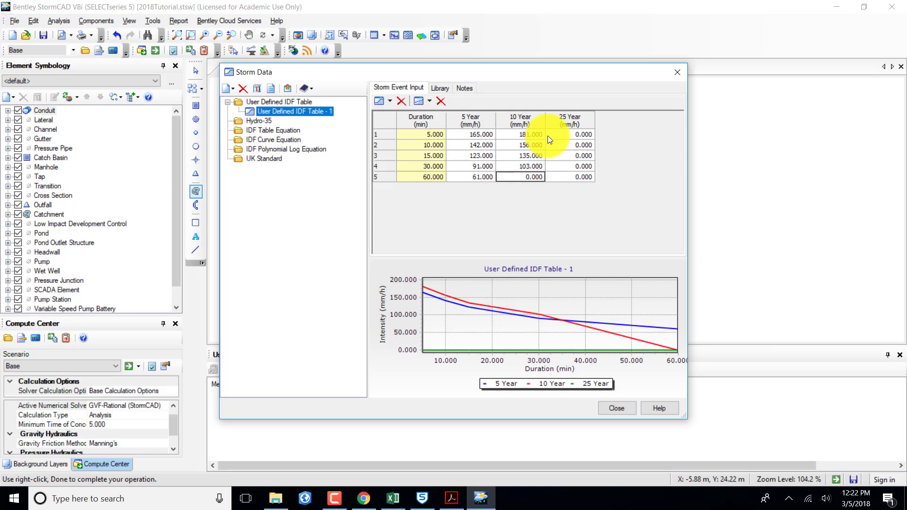
type("70")
Step: Fill in the 25-year intensities with 205, 178, 154, 120 and 80 mm/h, and close the storm data
left_click(568, 133)
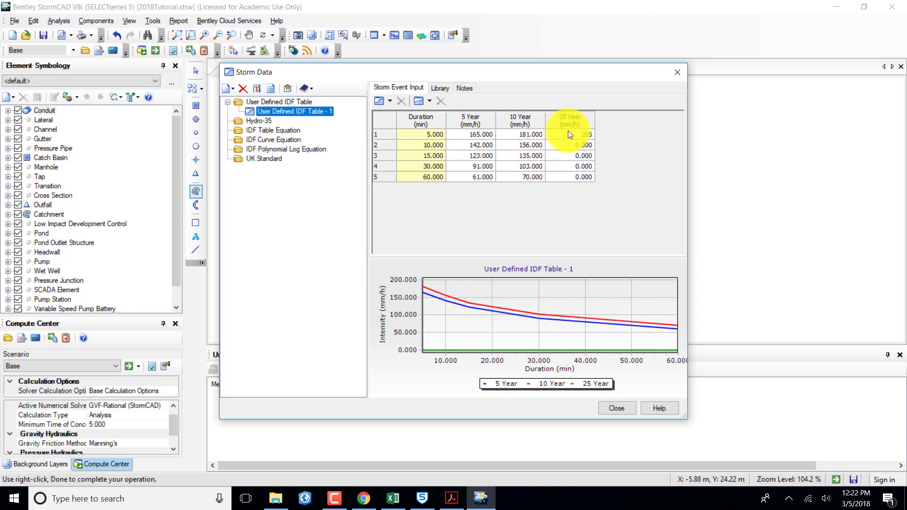
type("205")
key("Return")
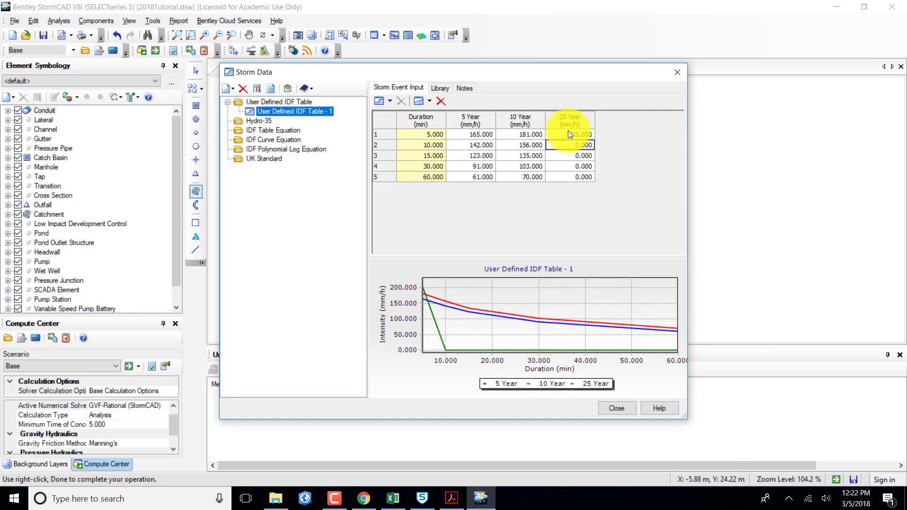
type("178")
key("Return")
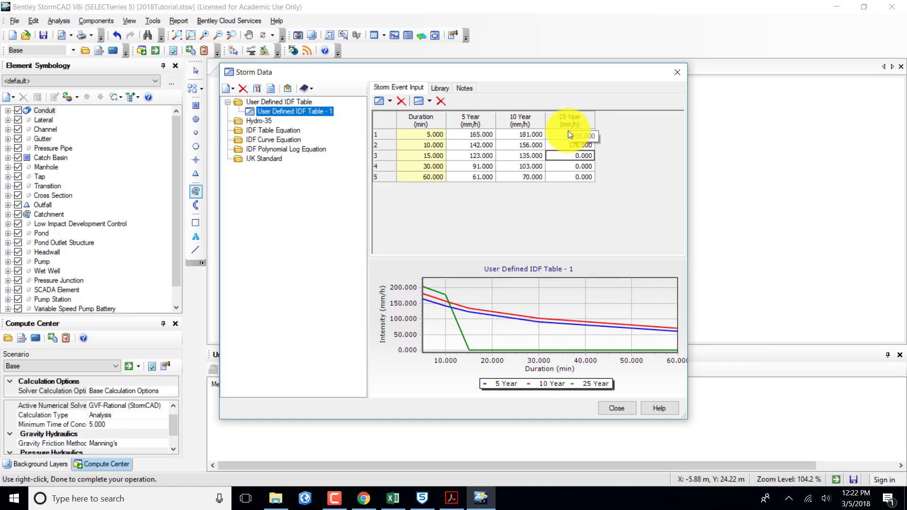
type("154")
key("Return")
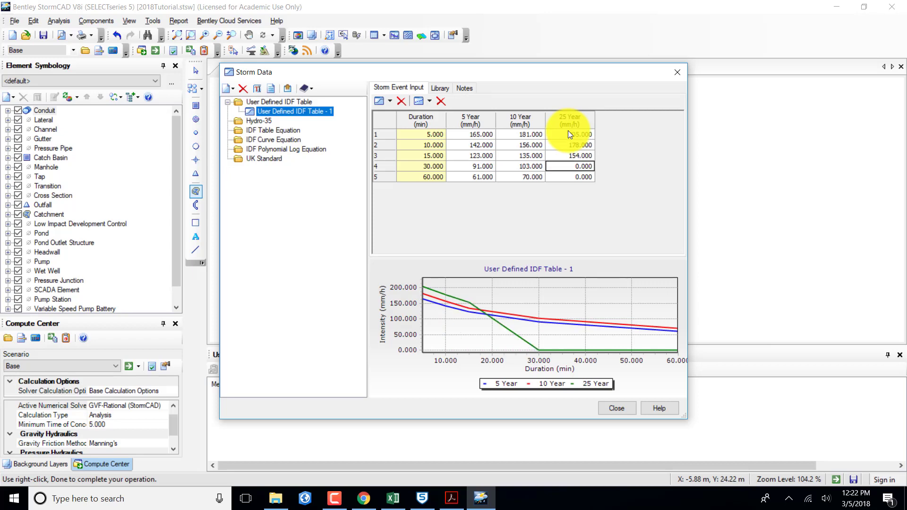
type("120")
key("Return")
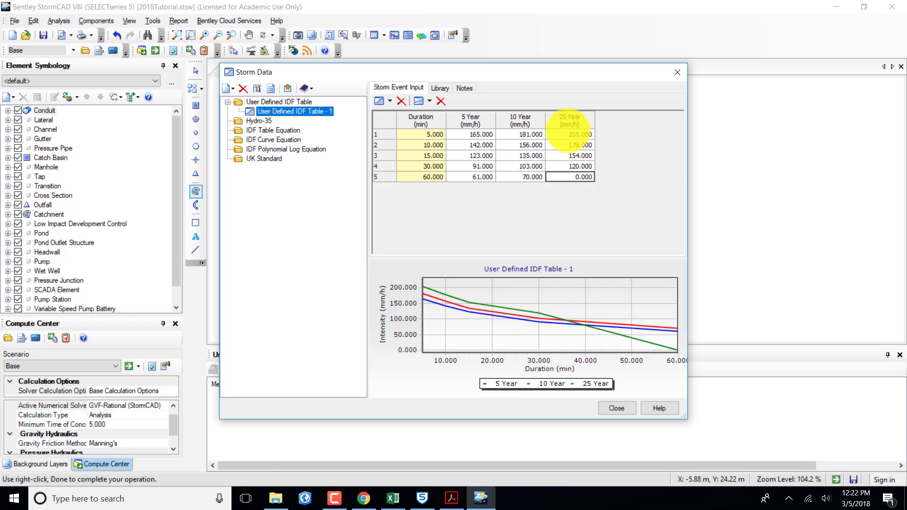
type("80")
key("Return")
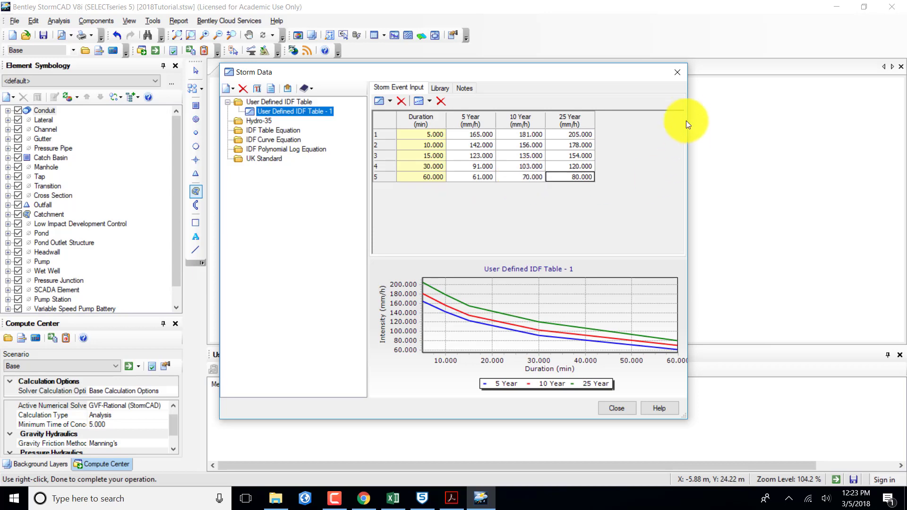
left_click(678, 71)
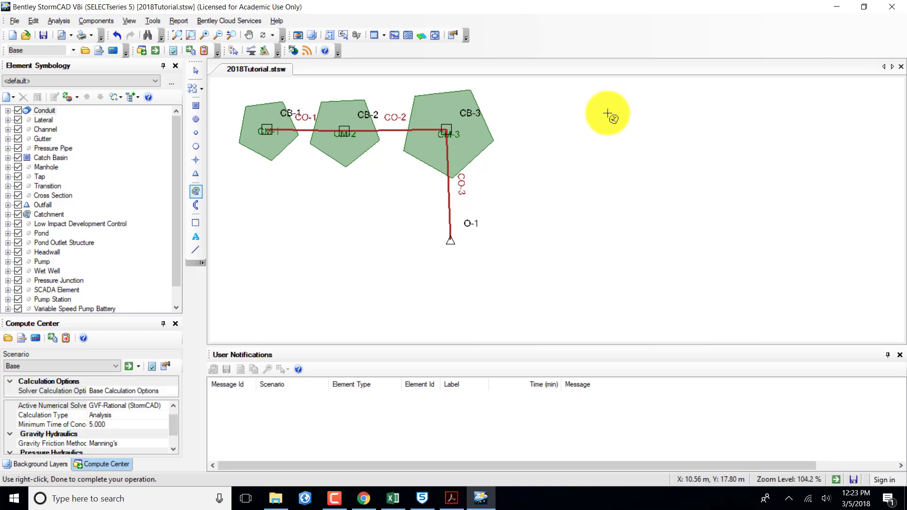
Step: Select catchment CM-1 in the drawing and open its properties
left_click(196, 71)
left_click(268, 136)
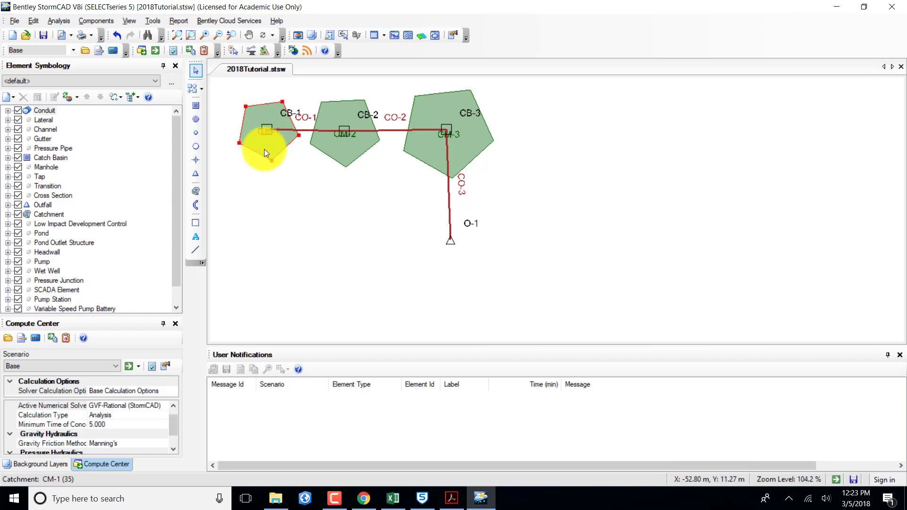
key("F4")
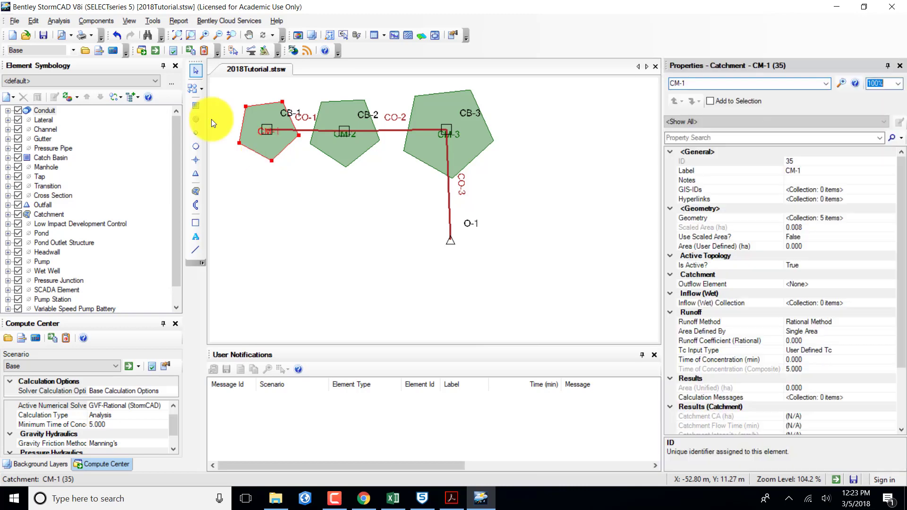
left_click(826, 84)
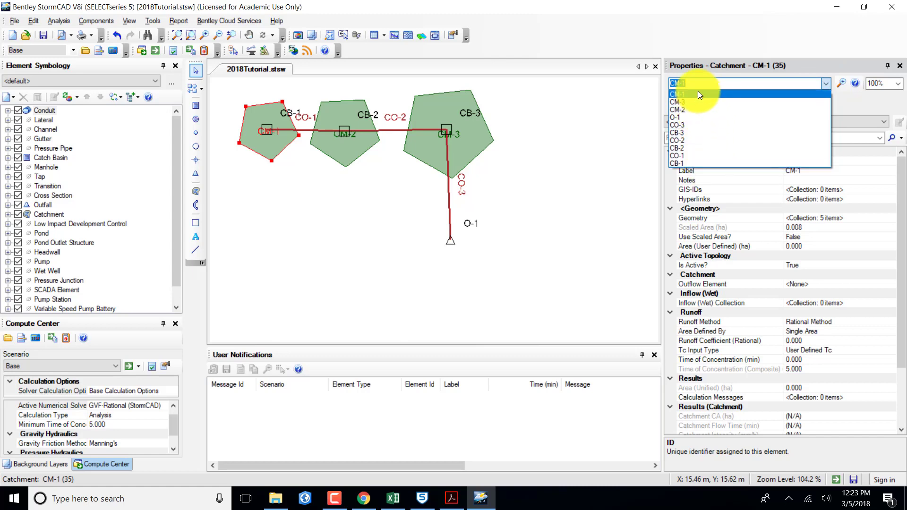
left_click(748, 84)
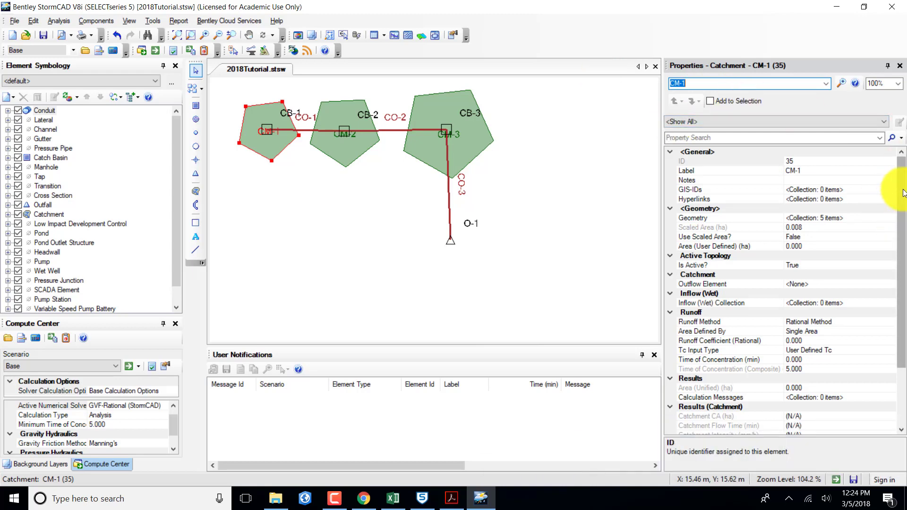
Step: Set the user-defined area of catchment CM-1 to 0.34 ha
left_click_drag(903, 192, 903, 219)
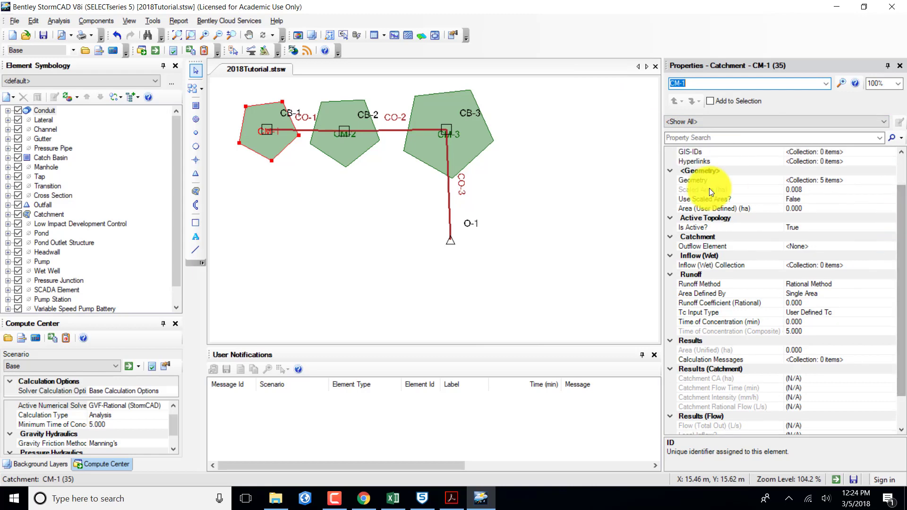
left_click(799, 209)
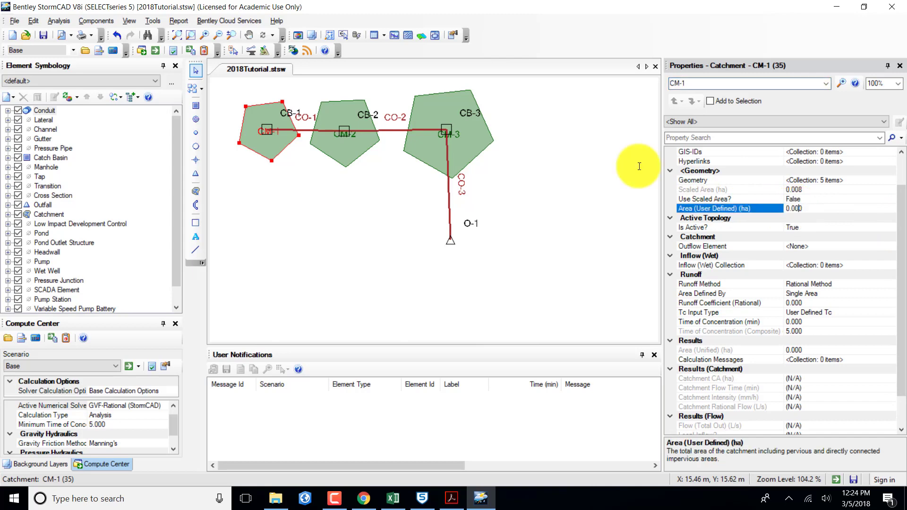
left_click(782, 210)
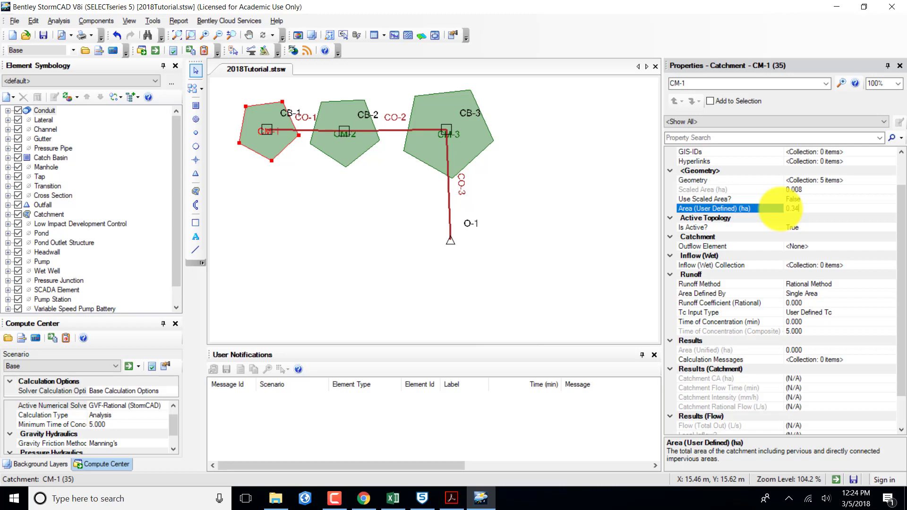
key("Return")
Step: Check the runoff method of catchment CM-1 and choose Single Area as its area definition
left_click(860, 284)
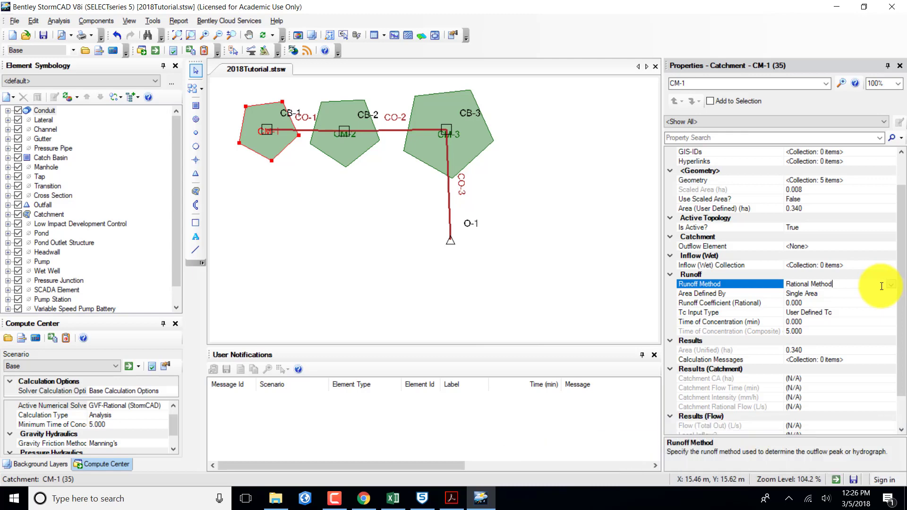
left_click(817, 294)
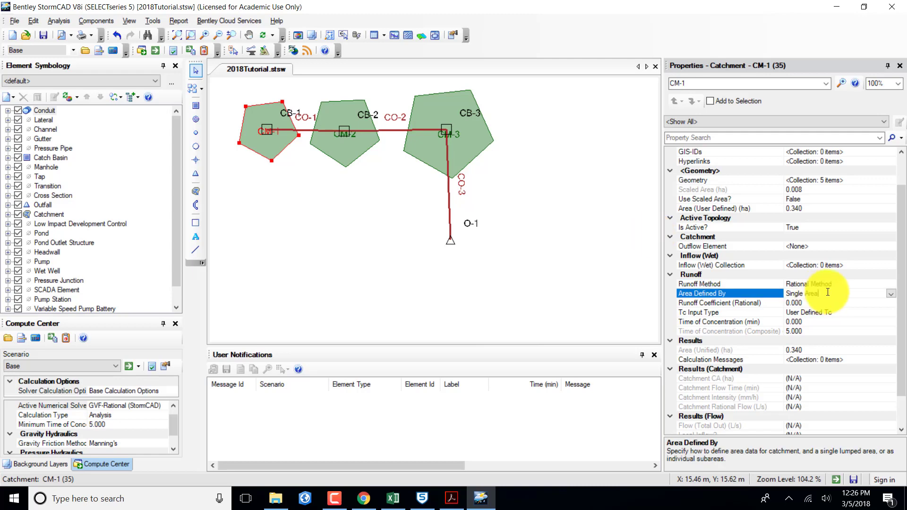
left_click(849, 293)
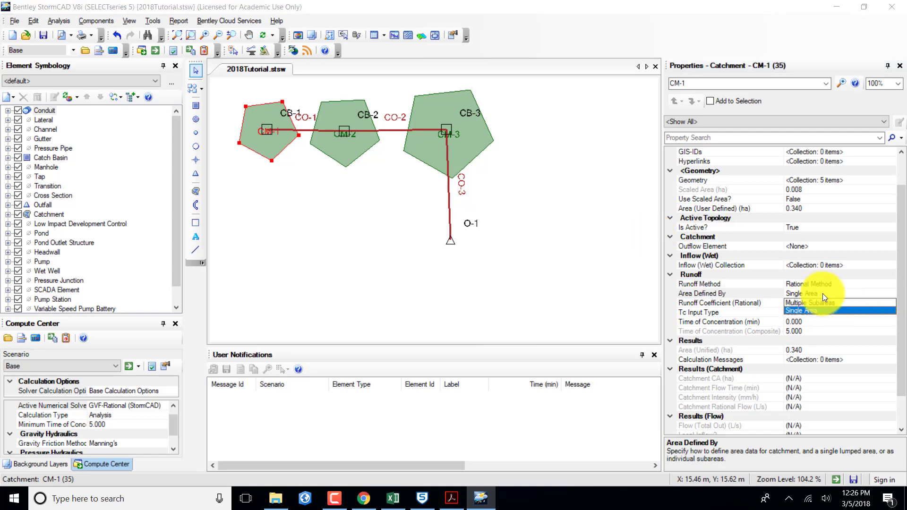
left_click(811, 311)
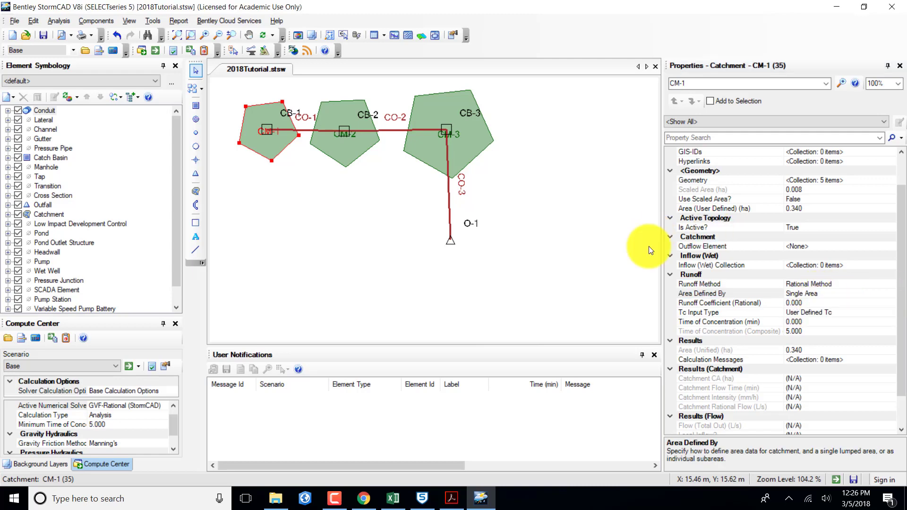
Step: Open the subareas for catchment CM-1's runoff coefficient and consult the catchment information table in the tutorial PDF
left_click(815, 305)
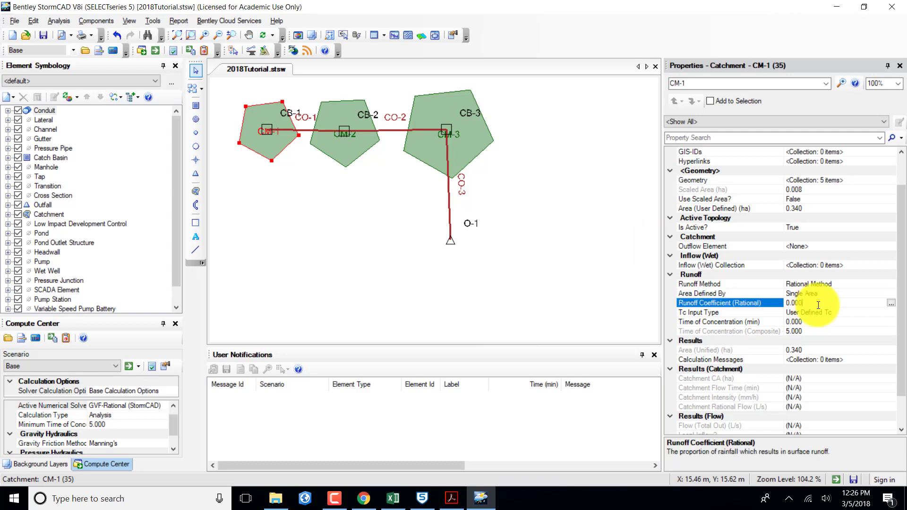
left_click(891, 304)
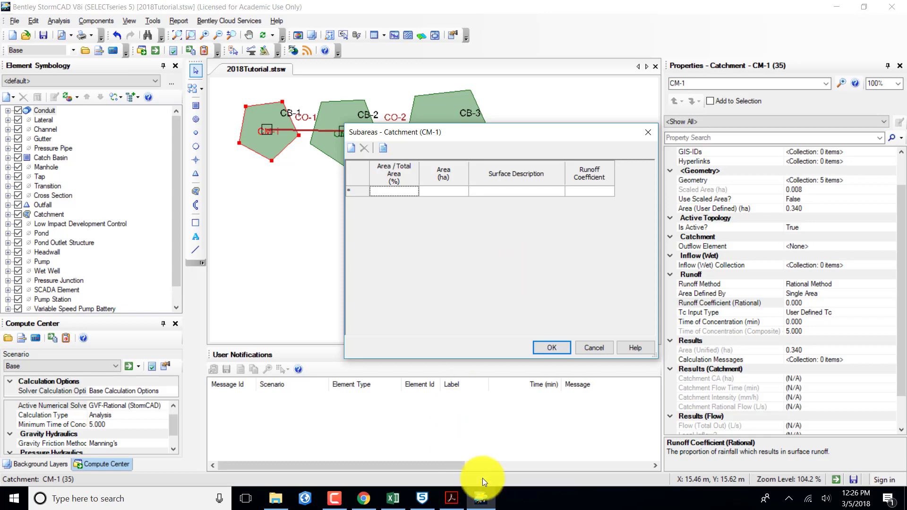
left_click(452, 498)
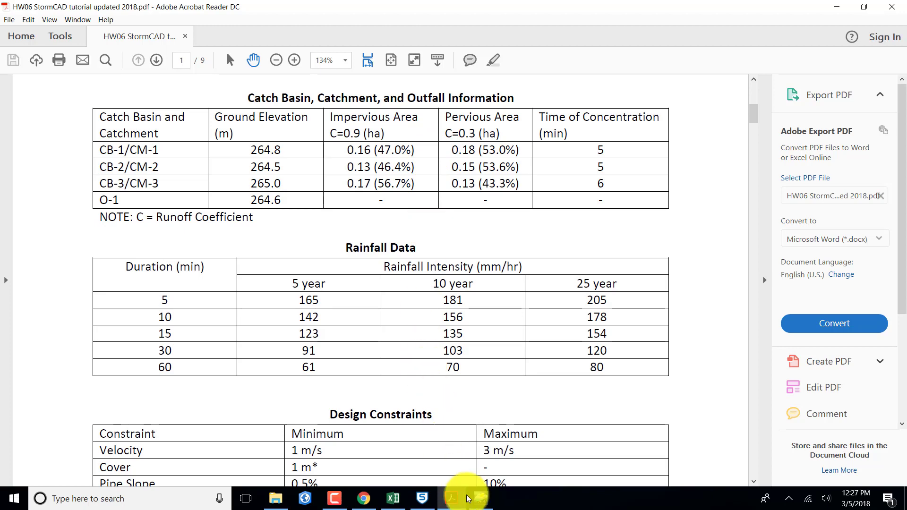
left_click(480, 498)
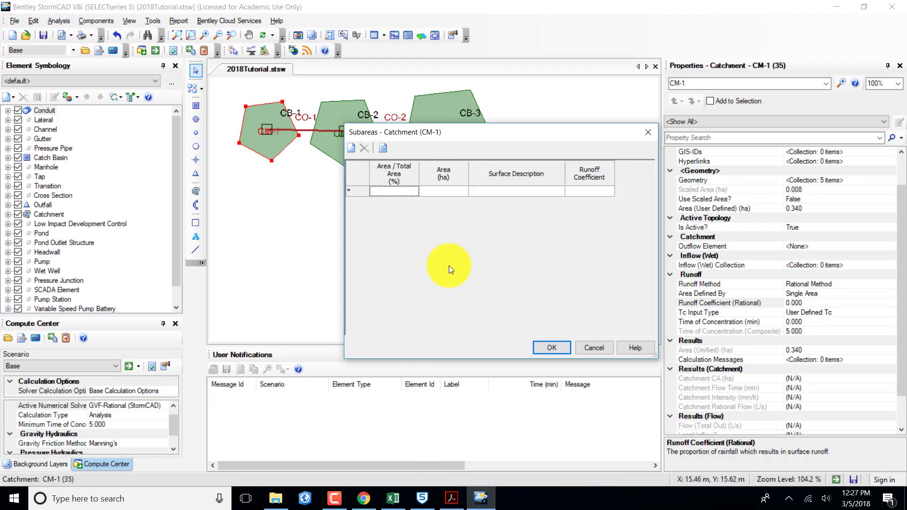
Step: Add a subarea to catchment CM-1 covering 47% of the area, described as Impervious, with runoff coefficient 0.9
left_click(413, 194)
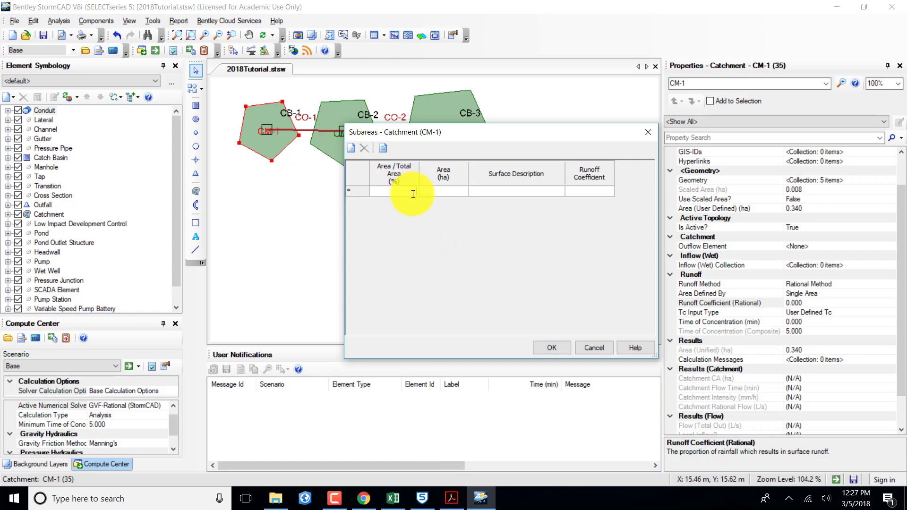
type("47")
left_click(441, 190)
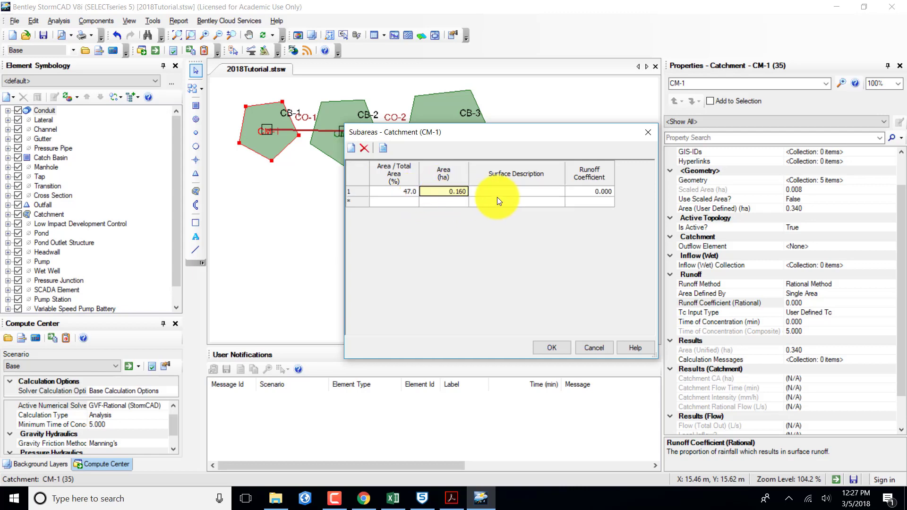
left_click(512, 191)
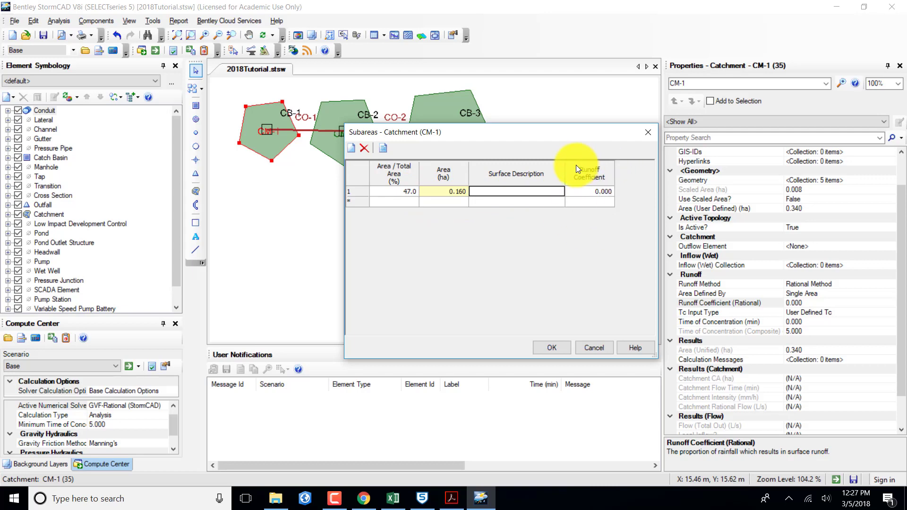
type("I")
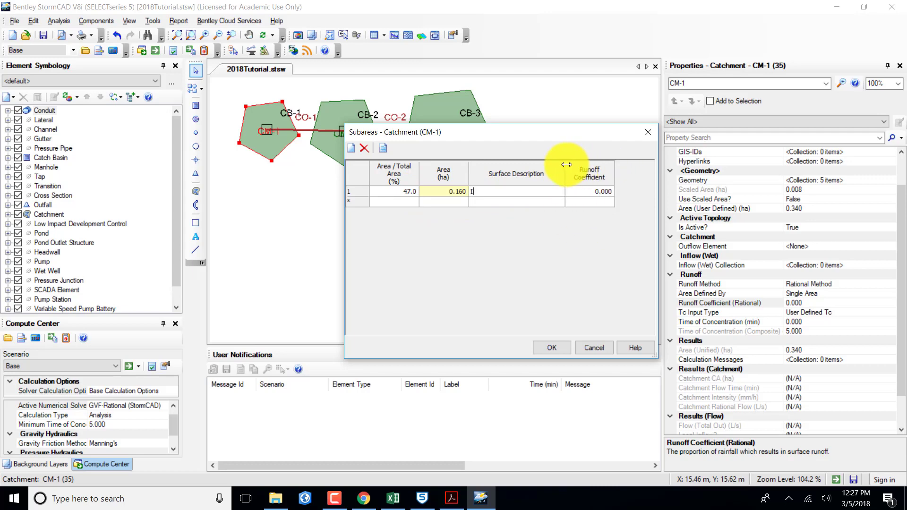
type("mpervious")
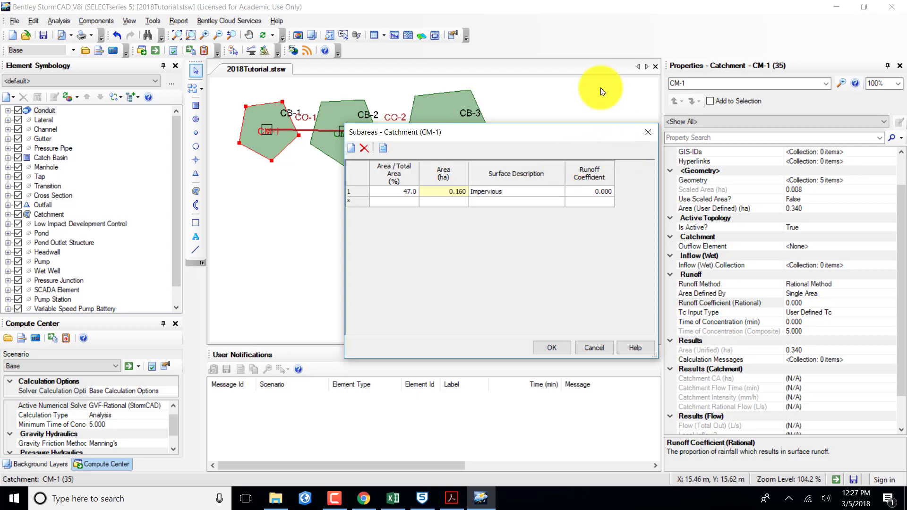
left_click(584, 192)
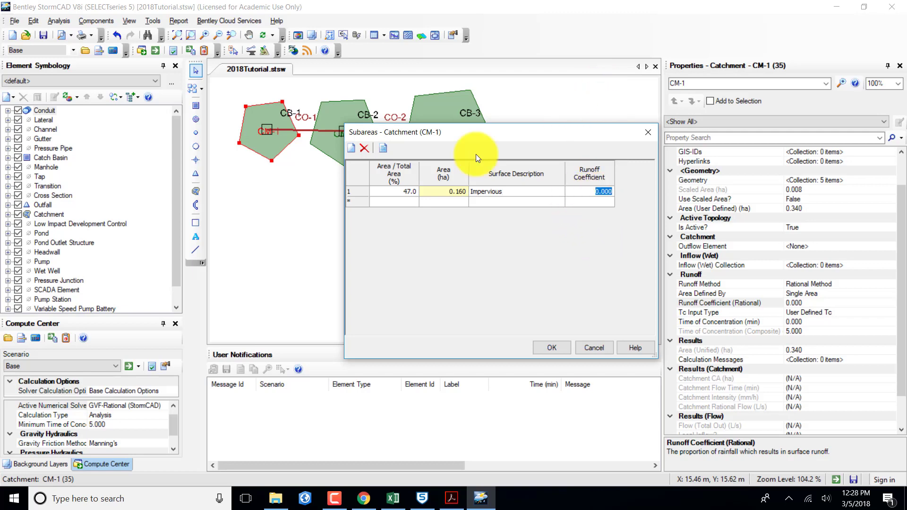
type("0.9")
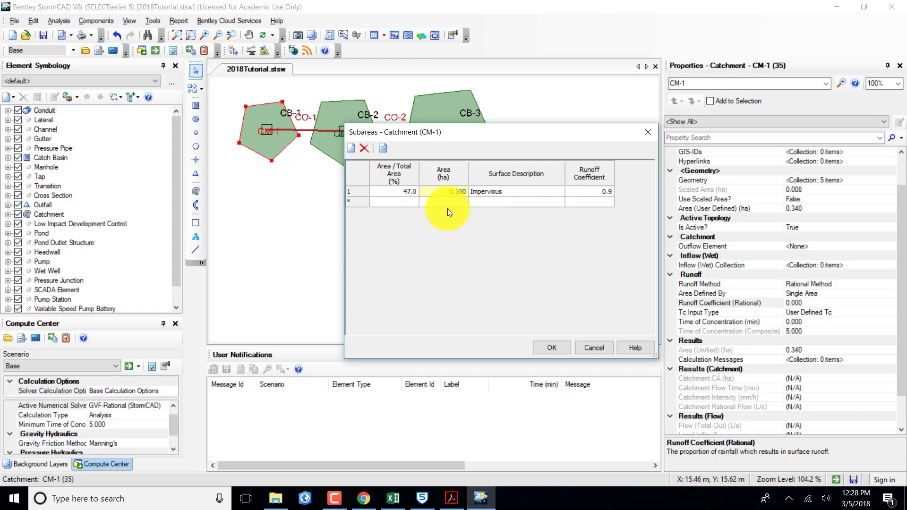
Step: Add a second CM-1 subarea of 53%, described as Pervious, with runoff coefficient 0.3, and accept the subareas
left_click(402, 202)
left_click(403, 202)
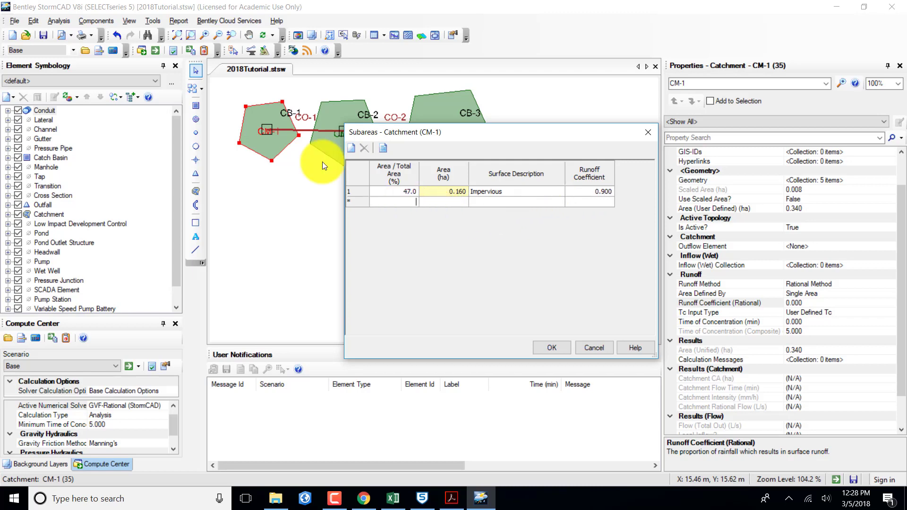
type("53")
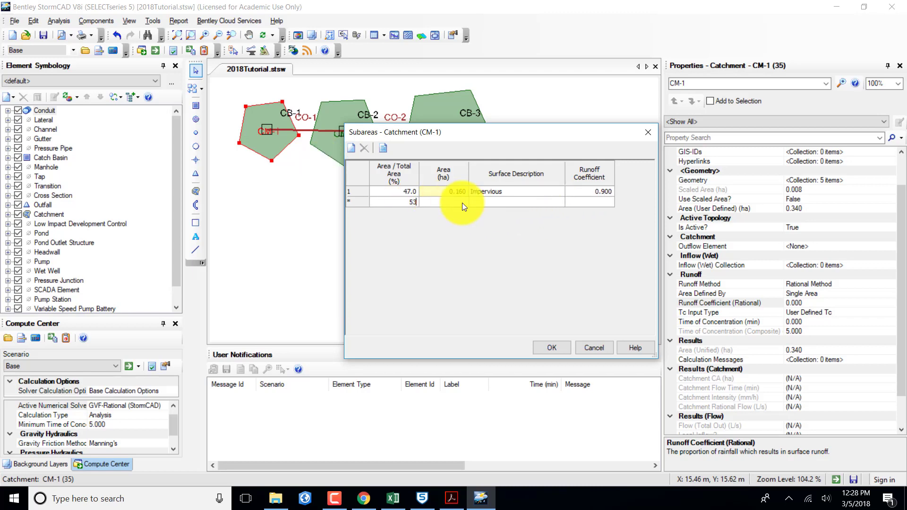
key("Tab")
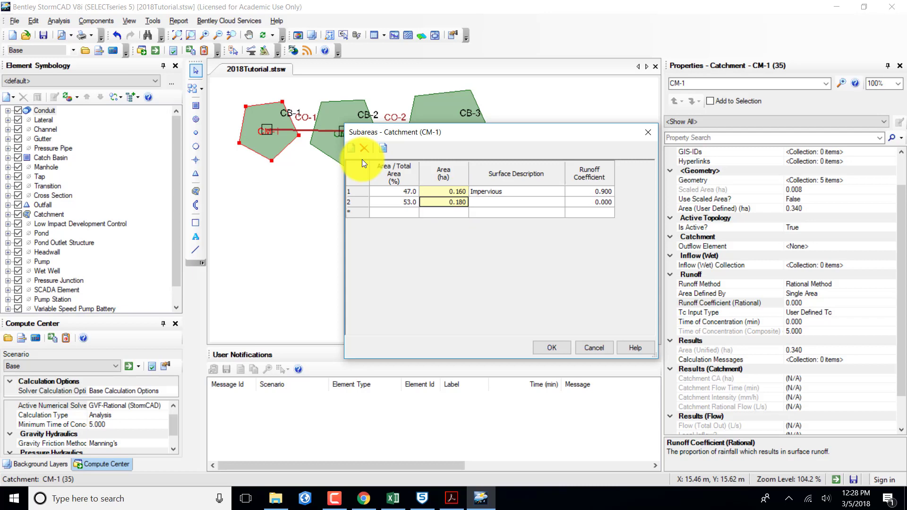
left_click(485, 203)
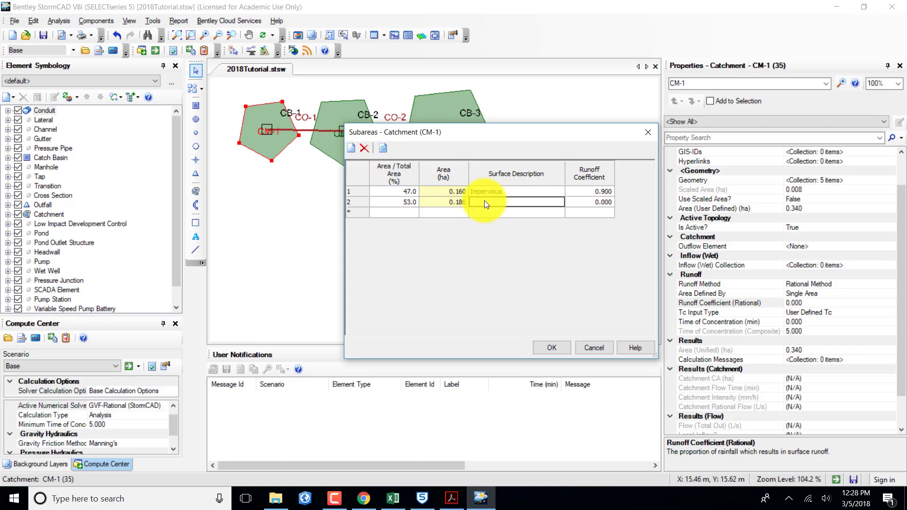
type("Pervious")
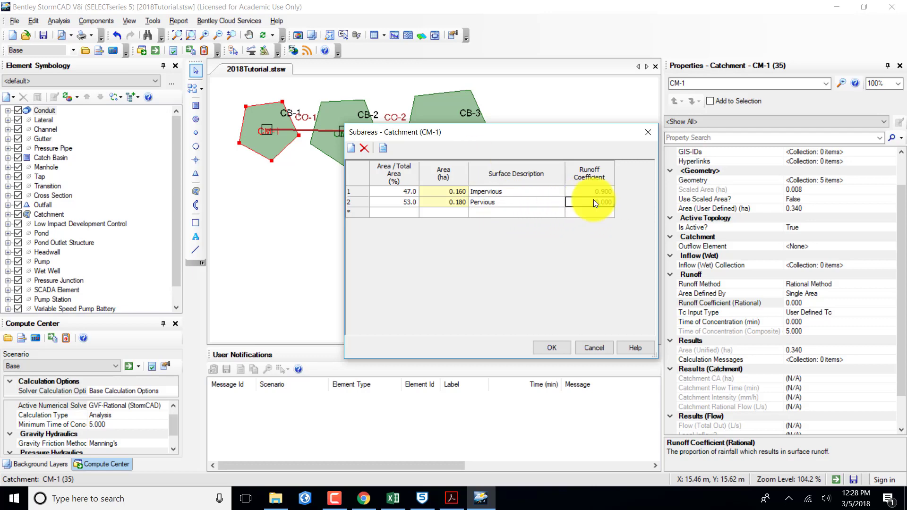
type("0.3")
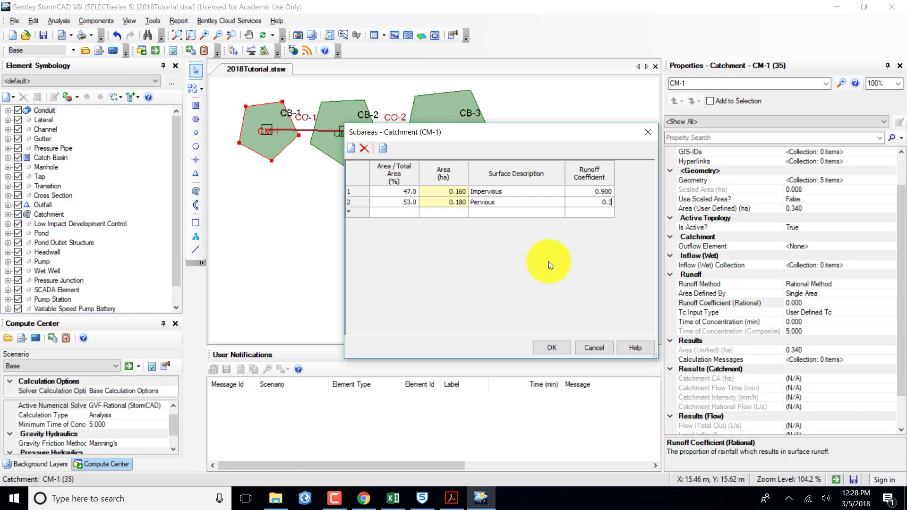
left_click(555, 348)
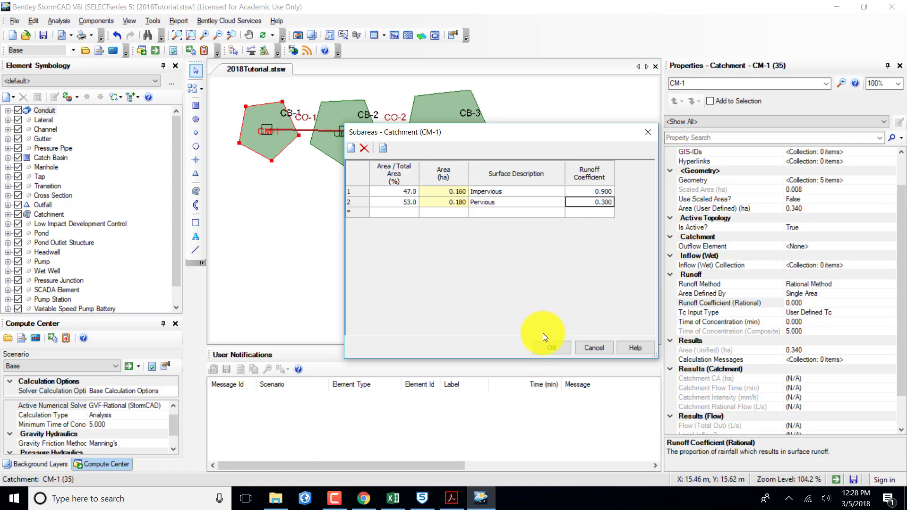
left_click(549, 347)
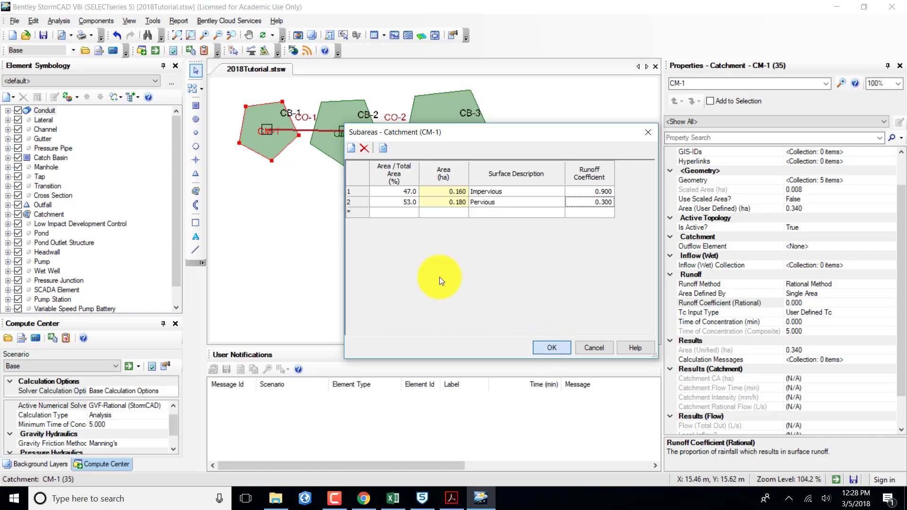
Step: Switch the properties to catchment CM-2 and set its user-defined area to 0.28 ha
left_click(827, 83)
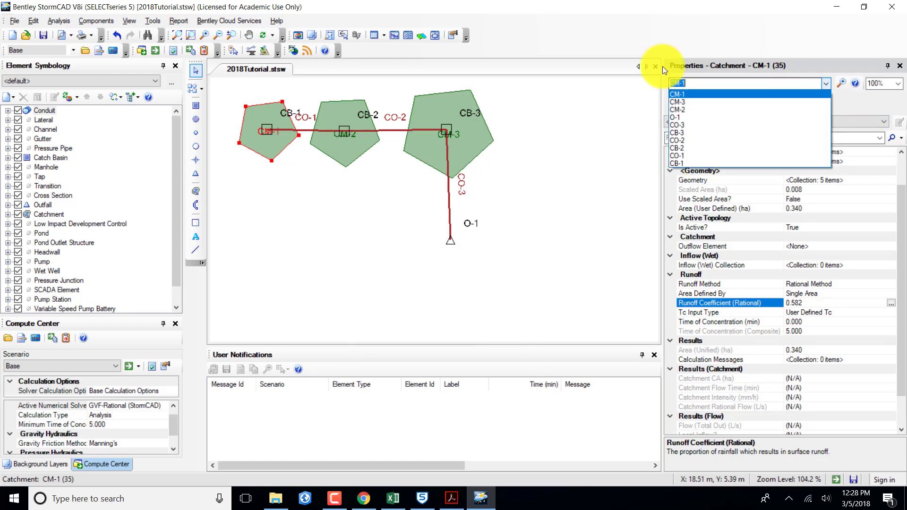
left_click(690, 110)
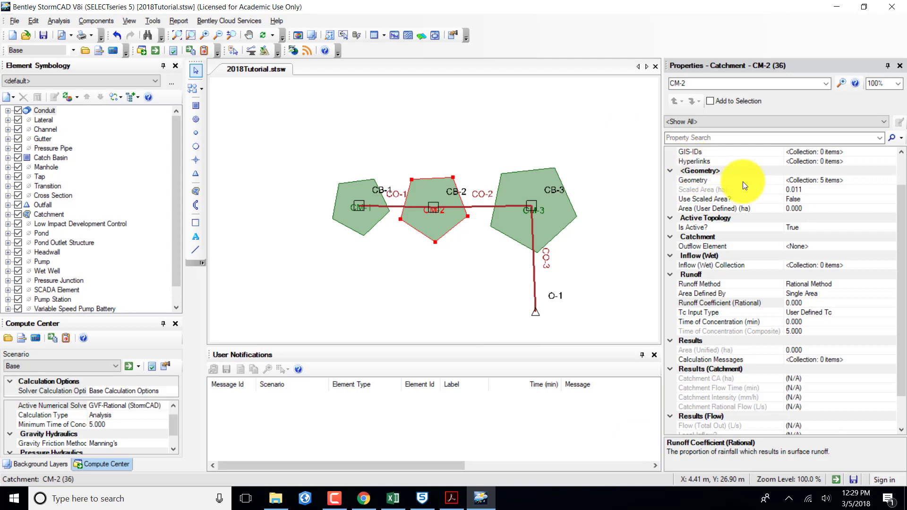
left_click(806, 208)
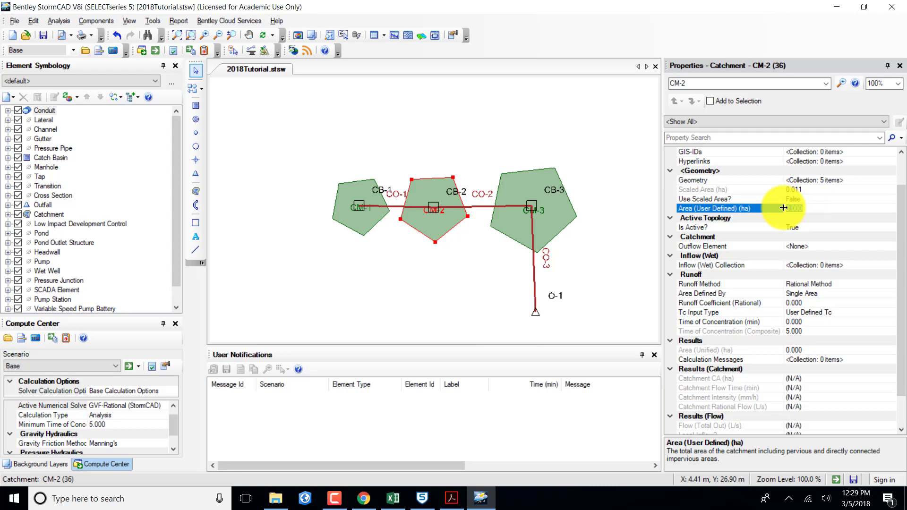
key("BackSpace")
type("0.28")
key("Return")
Step: Open the runoff coefficient subareas of catchment CM-2 and add a 46.4% subarea described as Impervious with coefficient 0.9
scroll(783, 208, "down", 2)
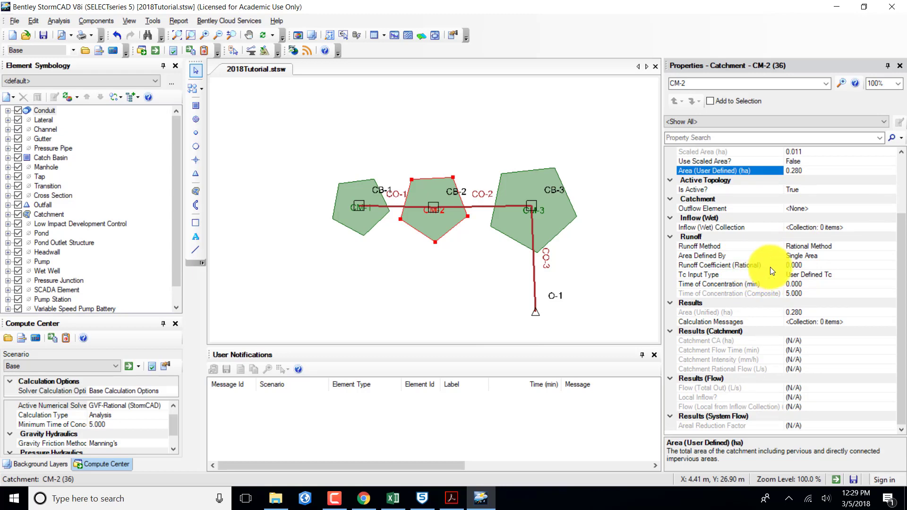
left_click(875, 265)
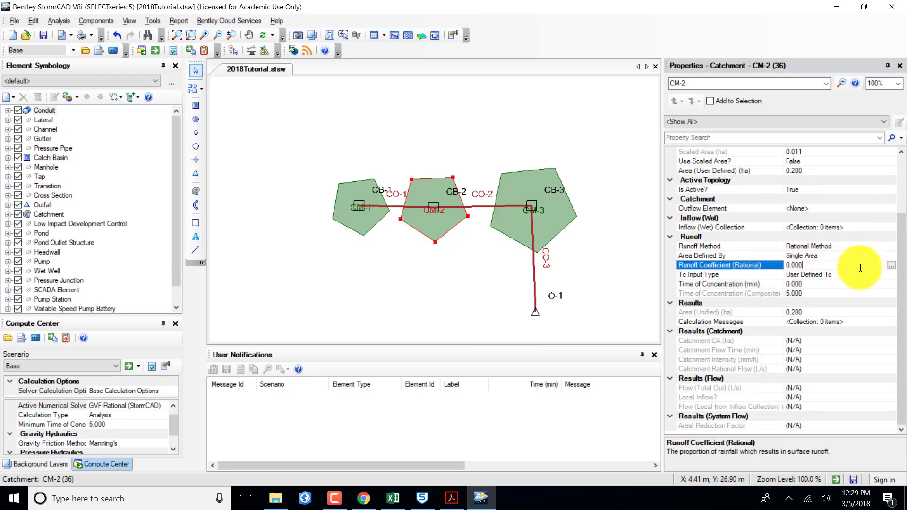
left_click(891, 266)
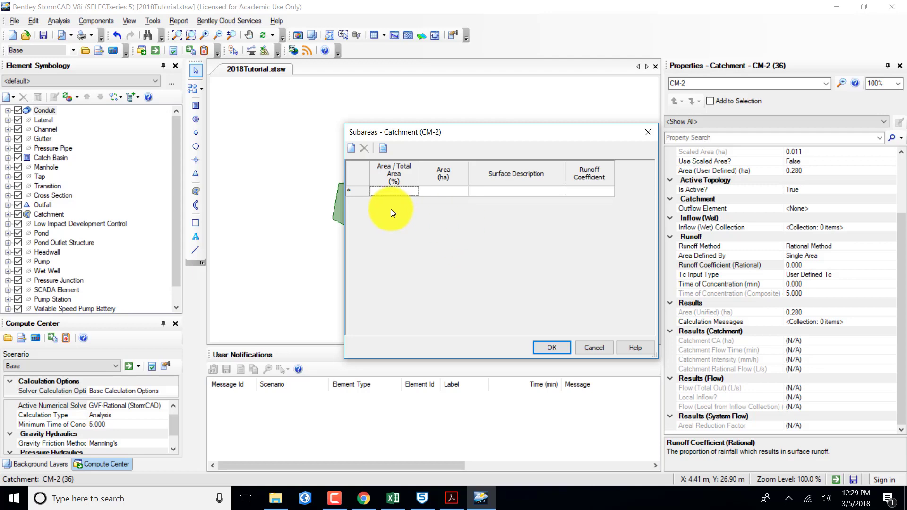
left_click(397, 190)
type("4")
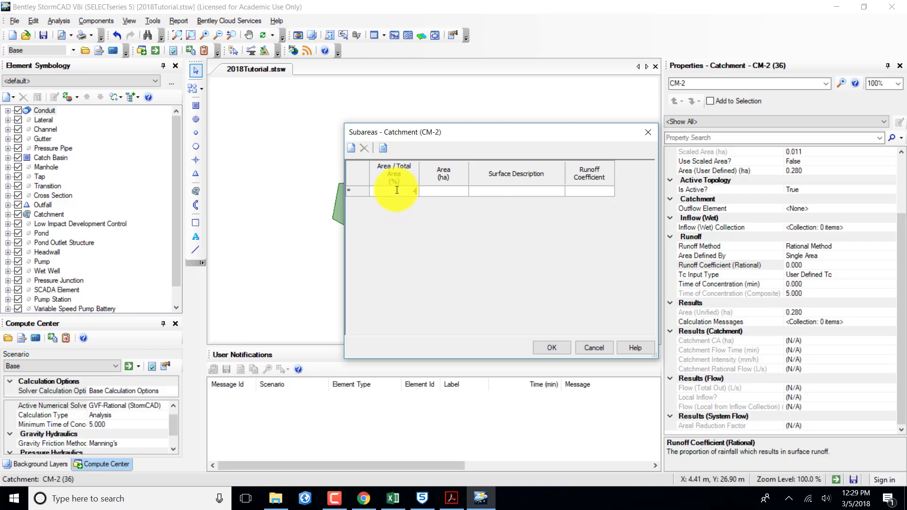
type("6.4")
left_click(431, 190)
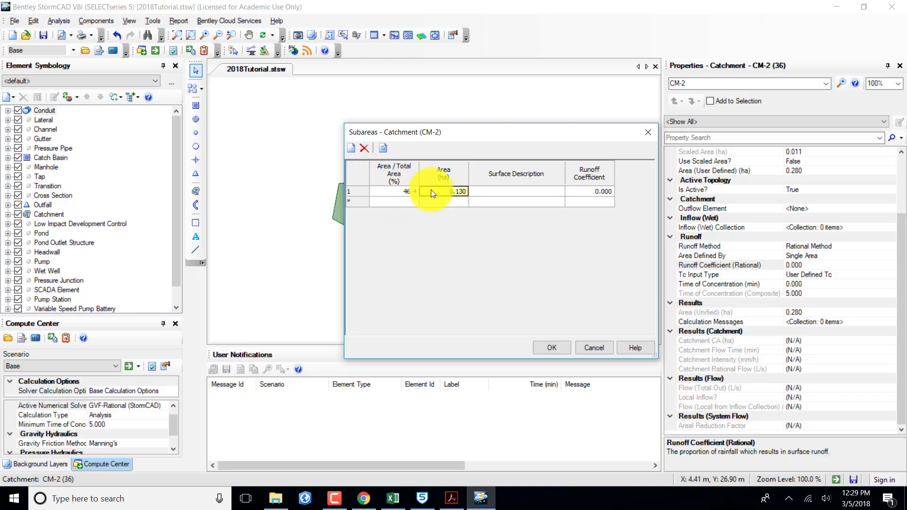
left_click(521, 191)
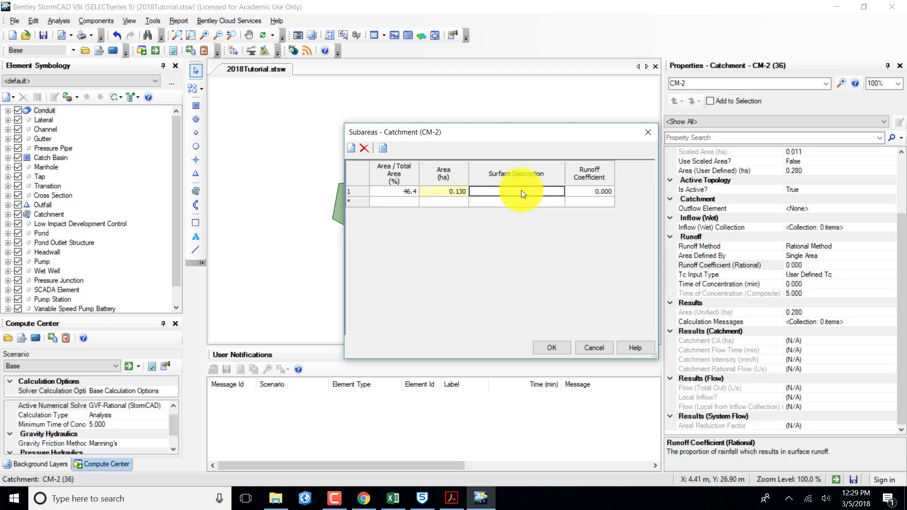
left_click(521, 190)
type("Impervious")
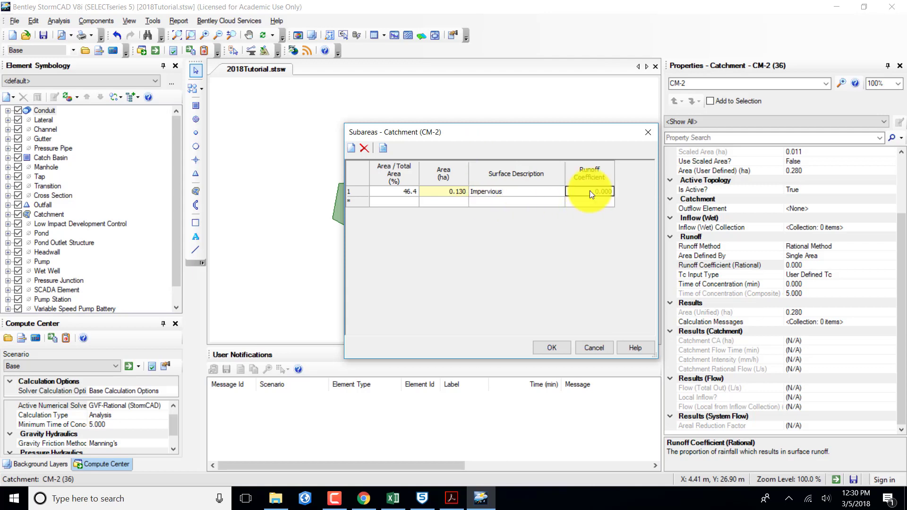
left_click(597, 191)
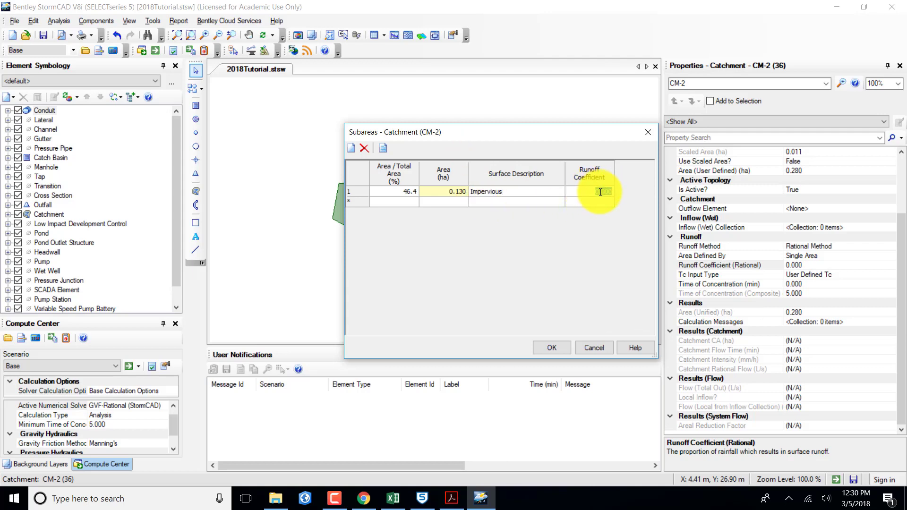
type("0.9")
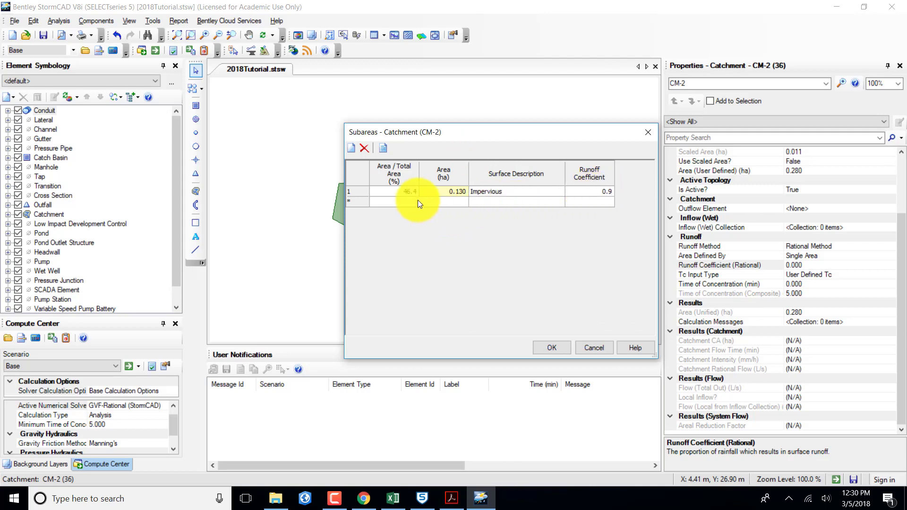
Step: Add a second CM-2 subarea covering 53.6% of the area, described as PERVIOUS, with runoff coefficient 0.3
left_click(414, 202)
type("53")
left_click(441, 203)
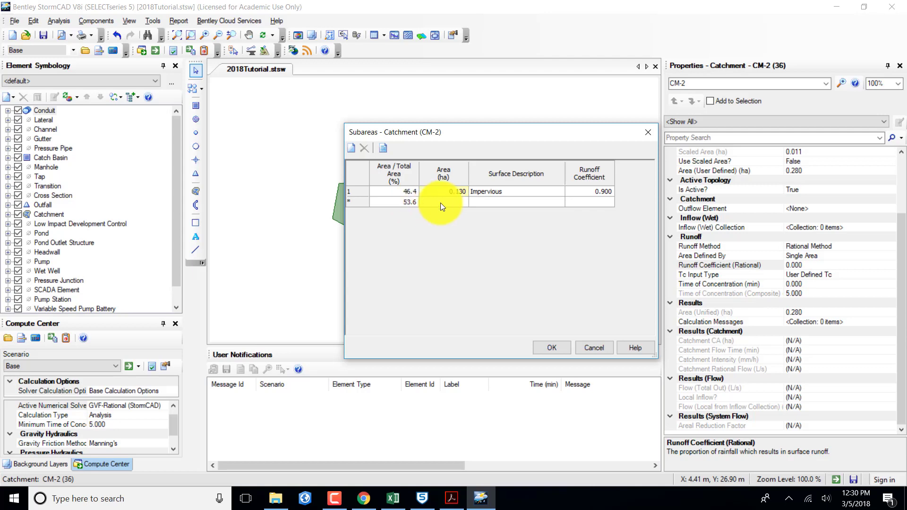
left_click(503, 203)
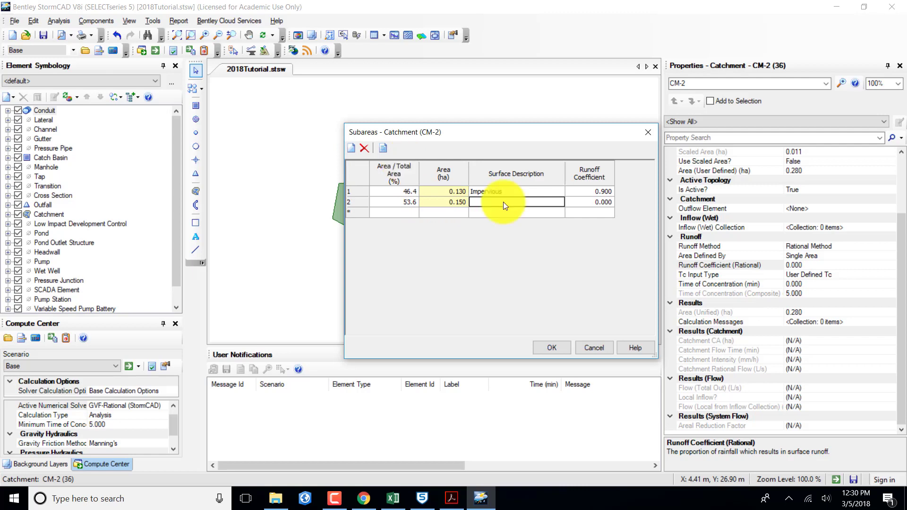
type("PERVIOUS")
left_click(577, 201)
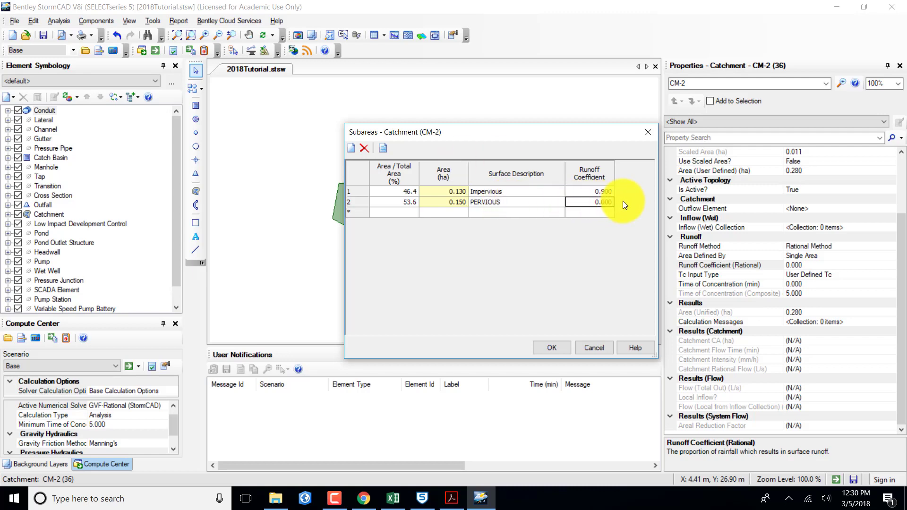
type("0.3")
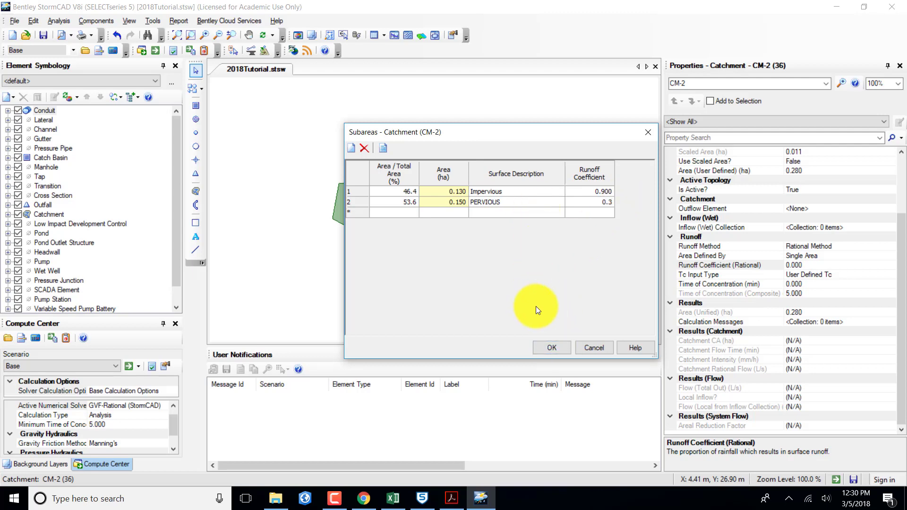
Step: Accept the CM-2 subareas and set the user-defined area of catchment CM-3 to 0.3 ha
left_click(552, 347)
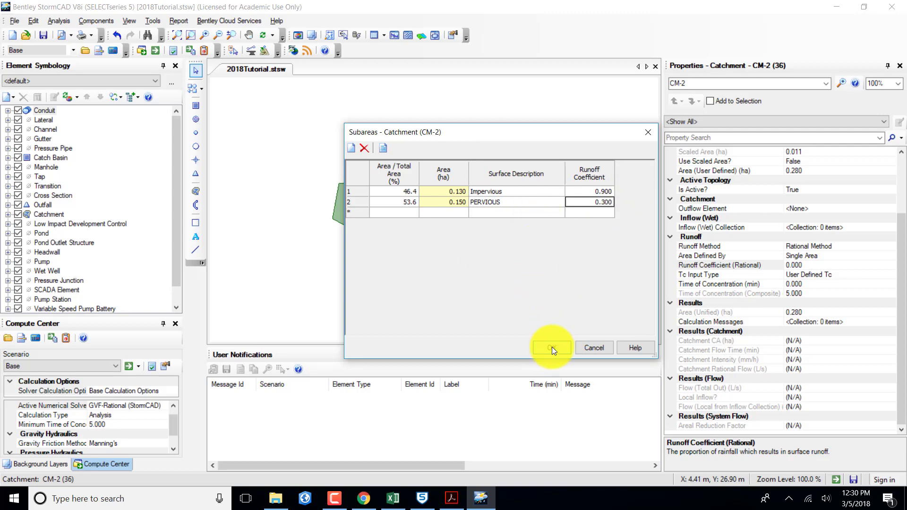
left_click(552, 348)
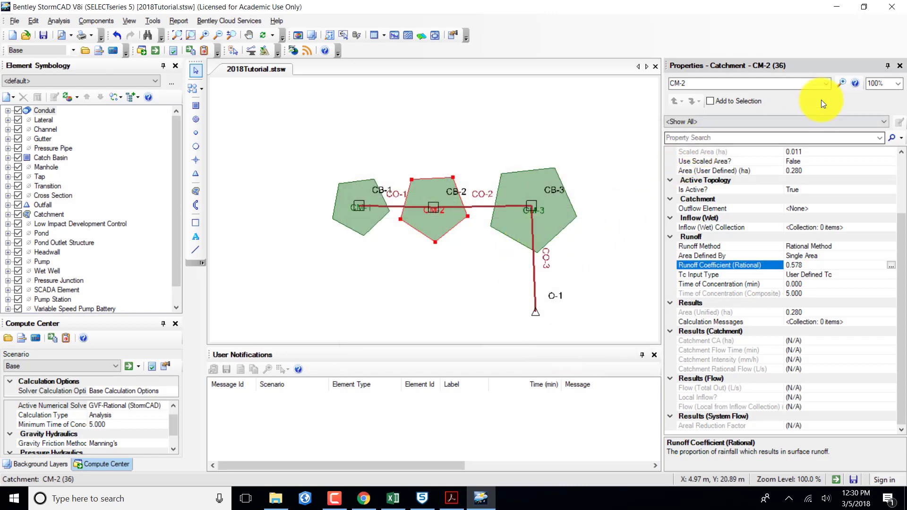
left_click(827, 83)
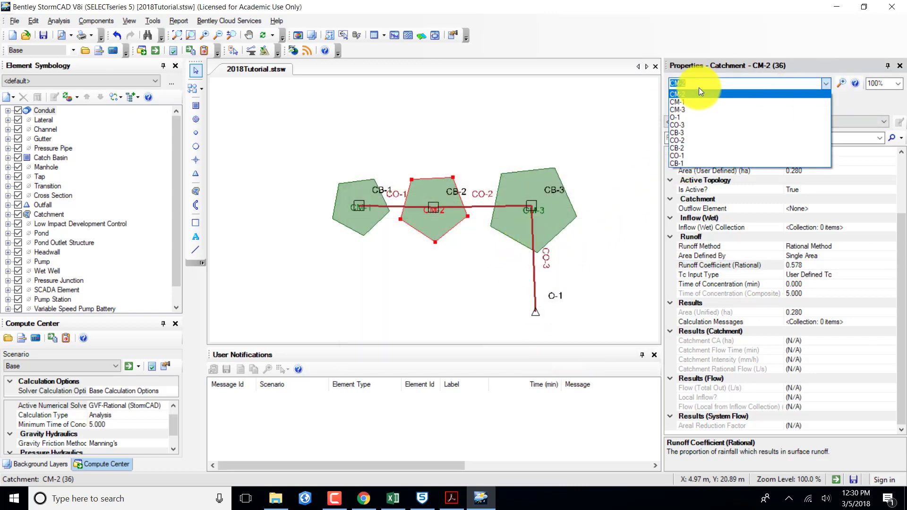
left_click(685, 108)
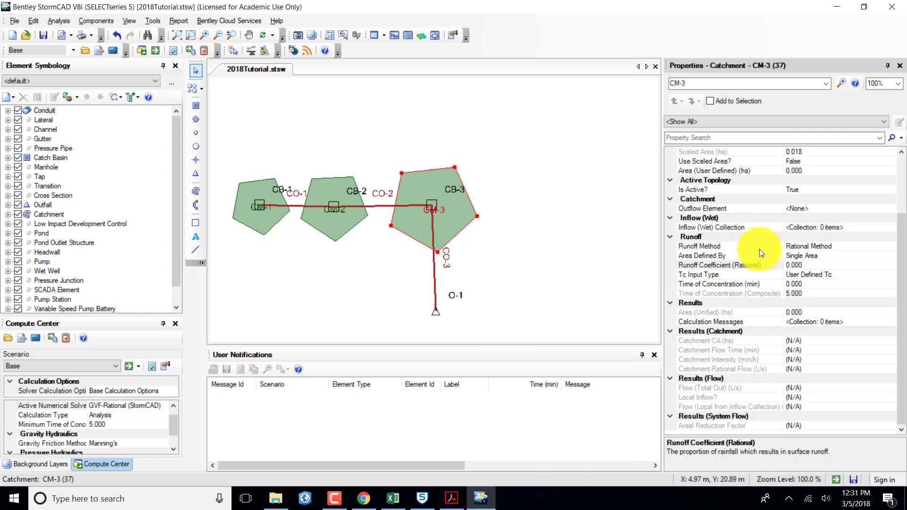
left_click(814, 172)
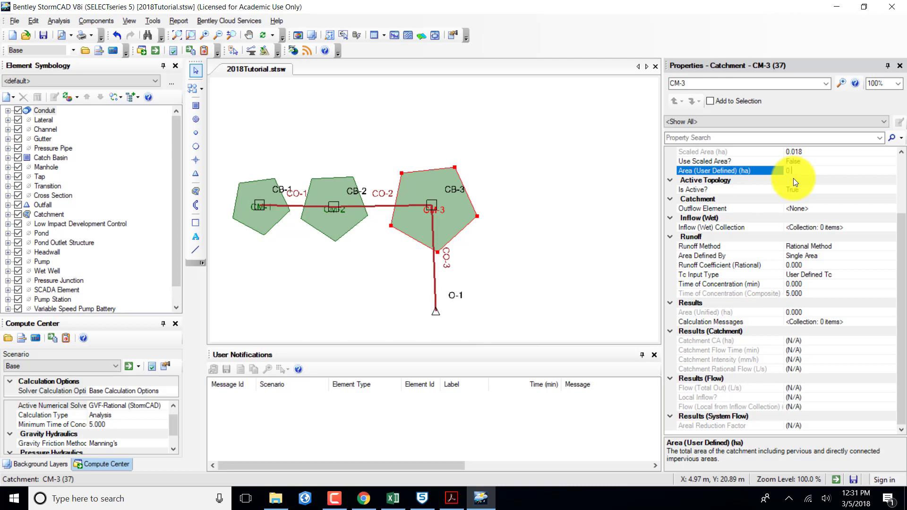
type(".3")
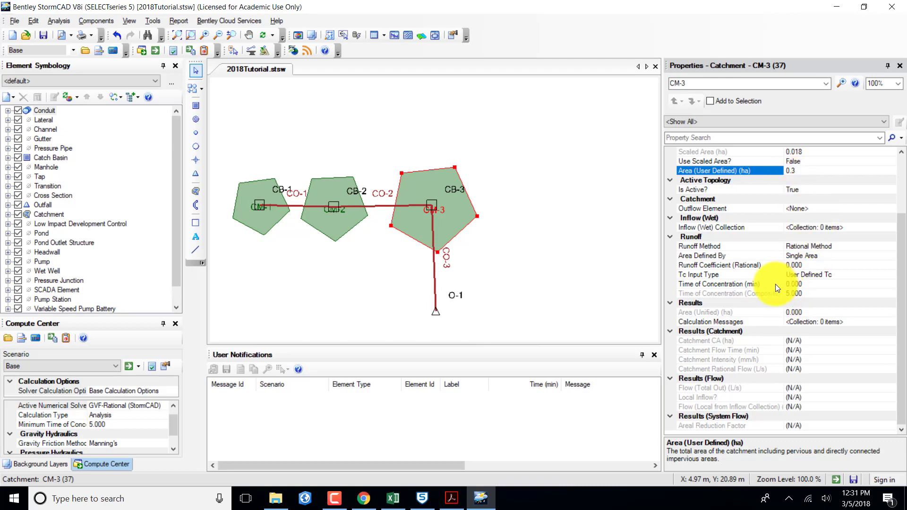
Step: Change the Tc input type of catchment CM-3 to Composite Tc
left_click(800, 284)
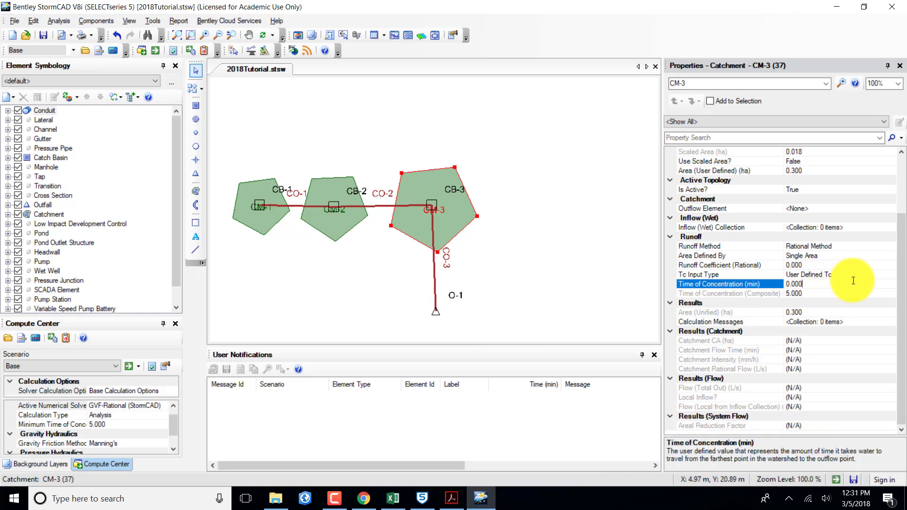
left_click(892, 274)
left_click(891, 275)
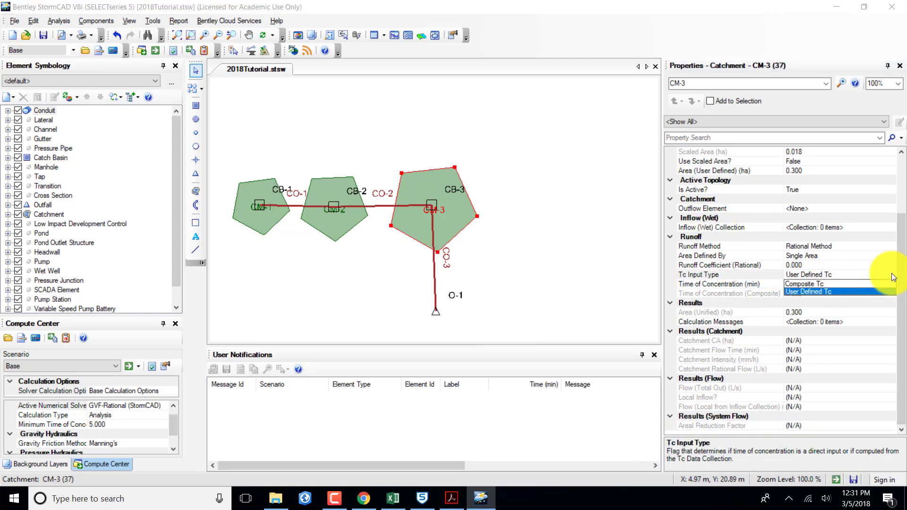
left_click(830, 283)
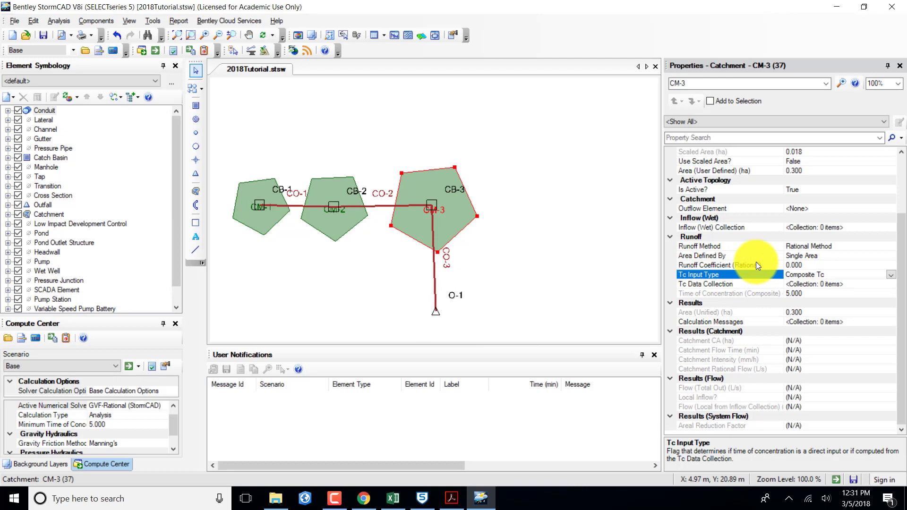
Step: Open the runoff coefficient subareas of catchment CM-3 and add a 56.7% subarea described as impervious with coefficient 0.9
left_click(857, 265)
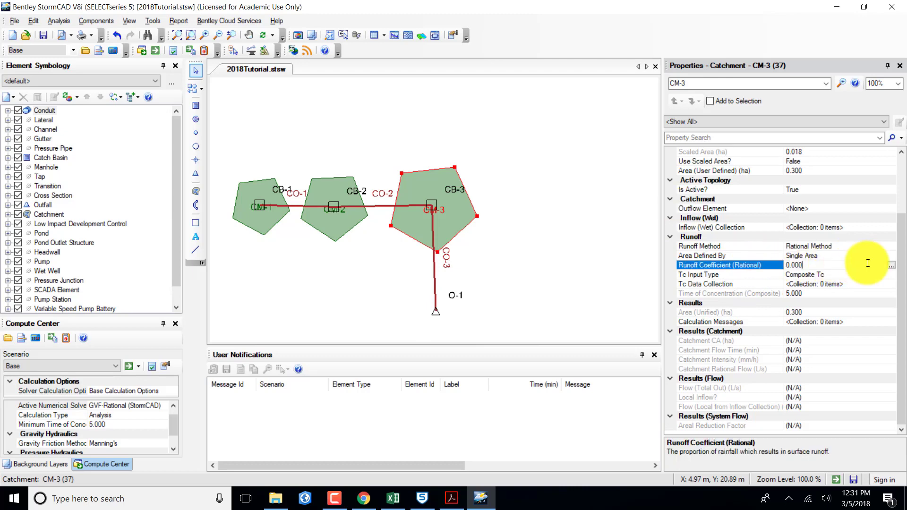
left_click(891, 267)
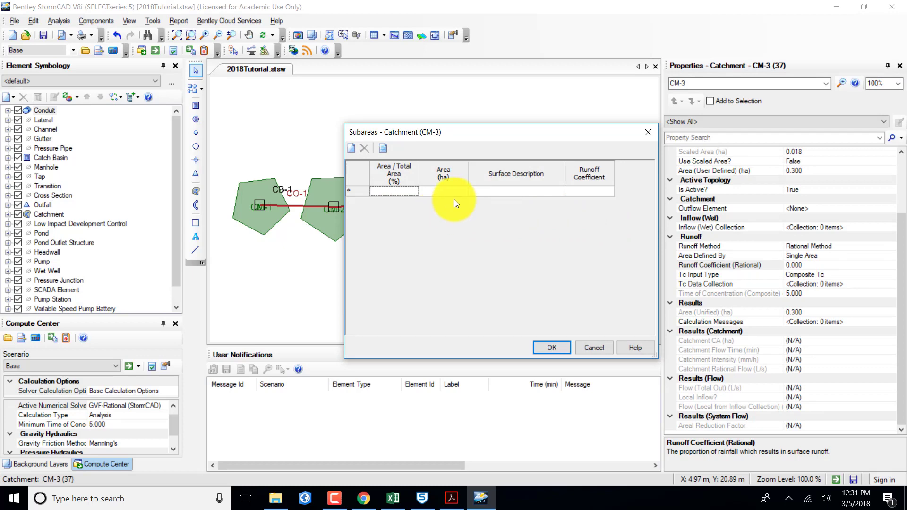
left_click(402, 192)
type("5")
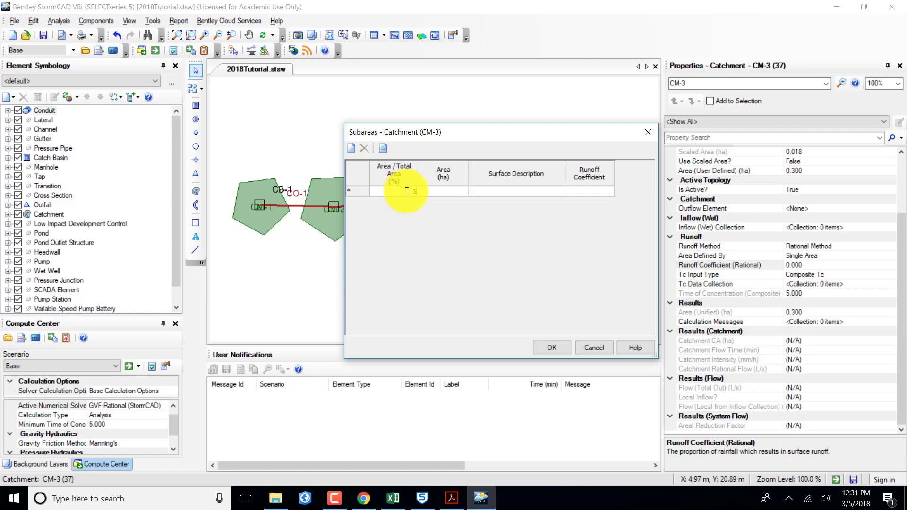
type("6.7")
left_click(448, 191)
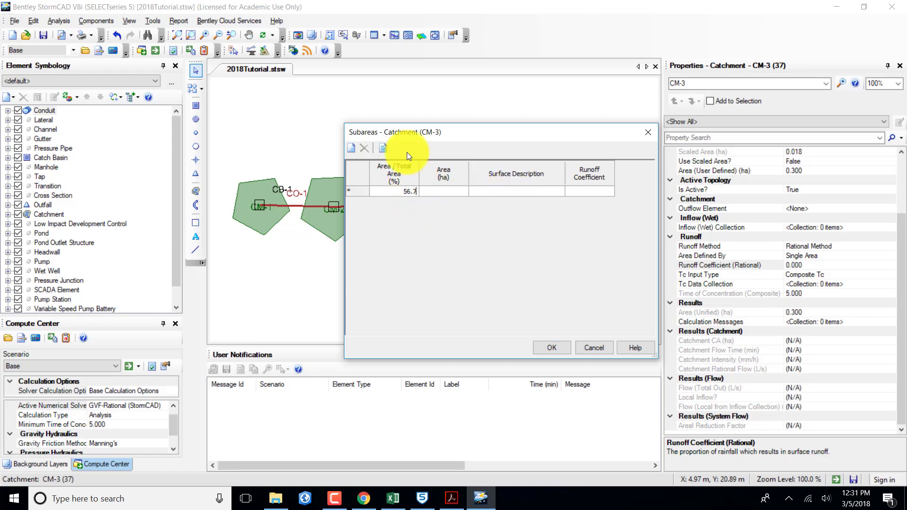
left_click(511, 191)
type("impervious")
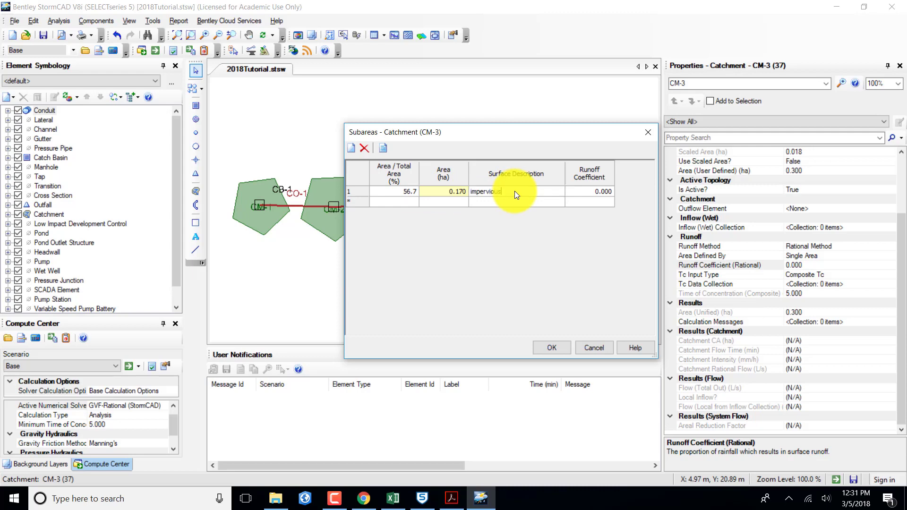
left_click(599, 193)
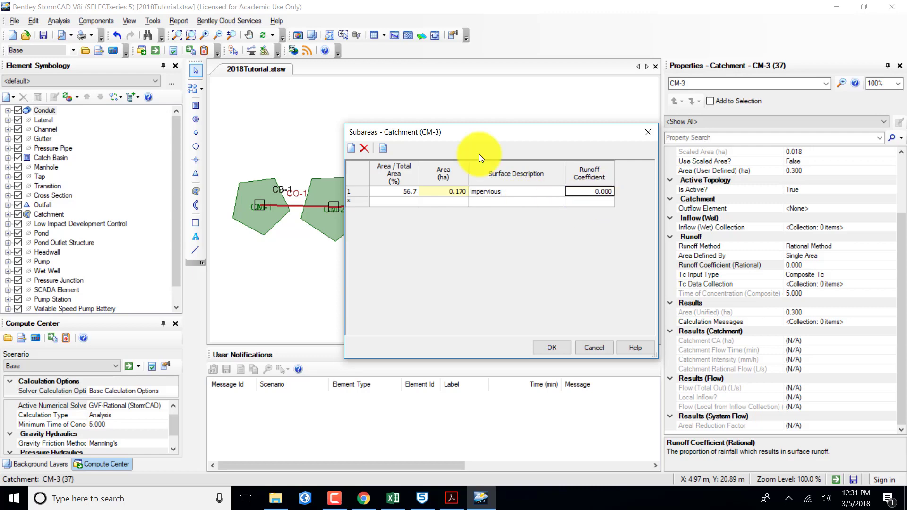
type("0.9")
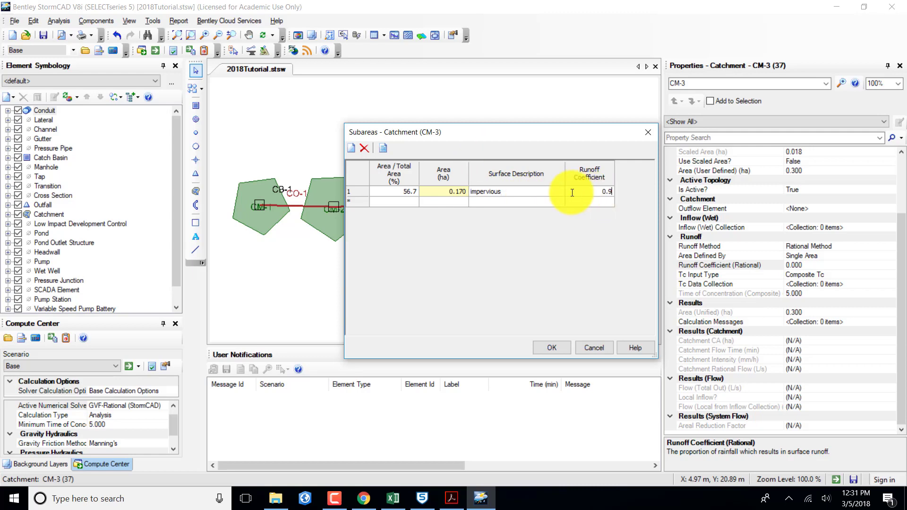
Step: Add a second CM-3 subarea of 43.3%, described as PERVIOUS, with runoff coefficient 0.3, and accept the subareas
left_click(397, 201)
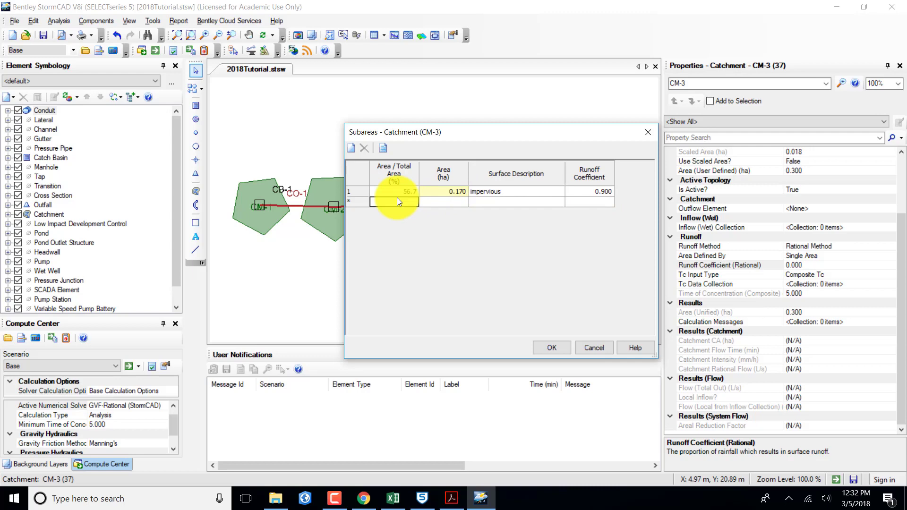
type("43.3")
left_click(454, 202)
key("Tab")
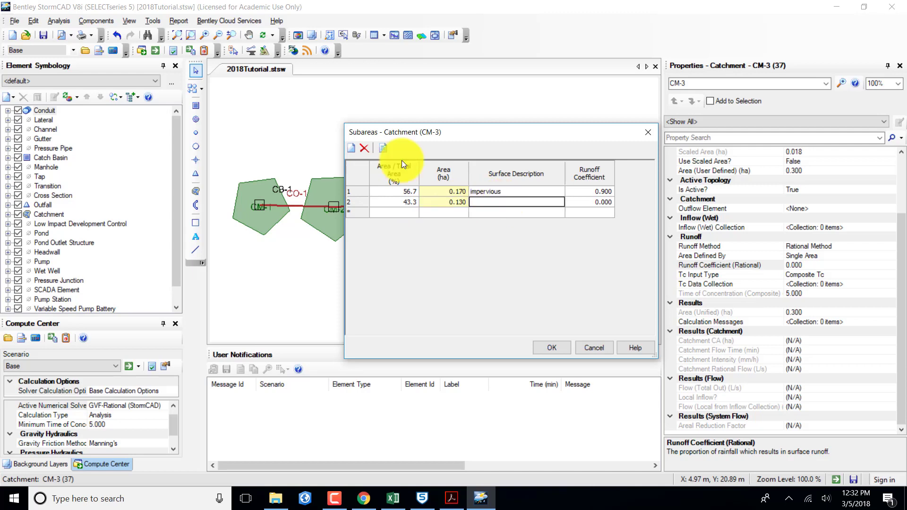
type("PERVIO")
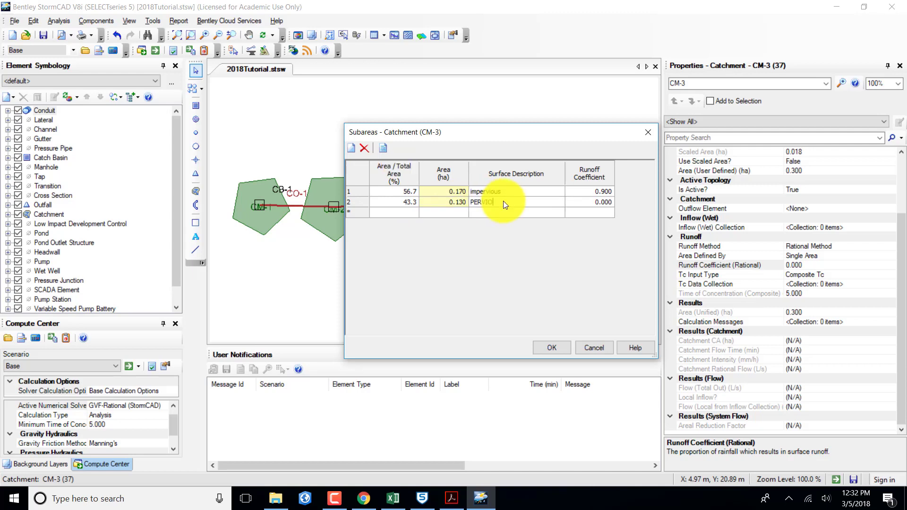
type("US")
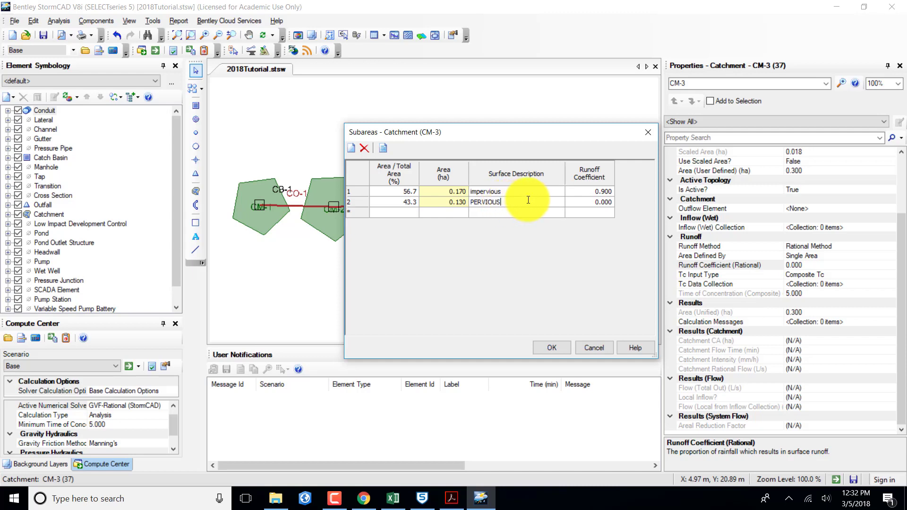
left_click(569, 201)
type("0.3")
key("Return")
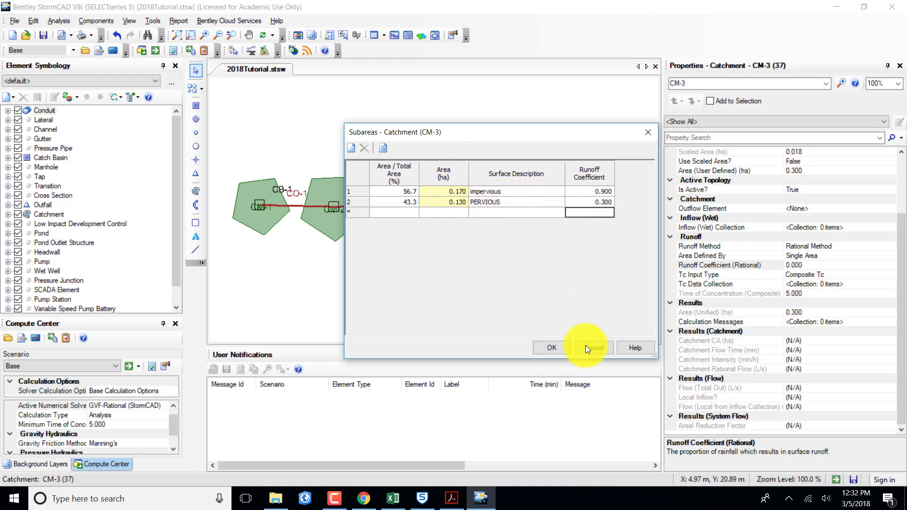
left_click(551, 345)
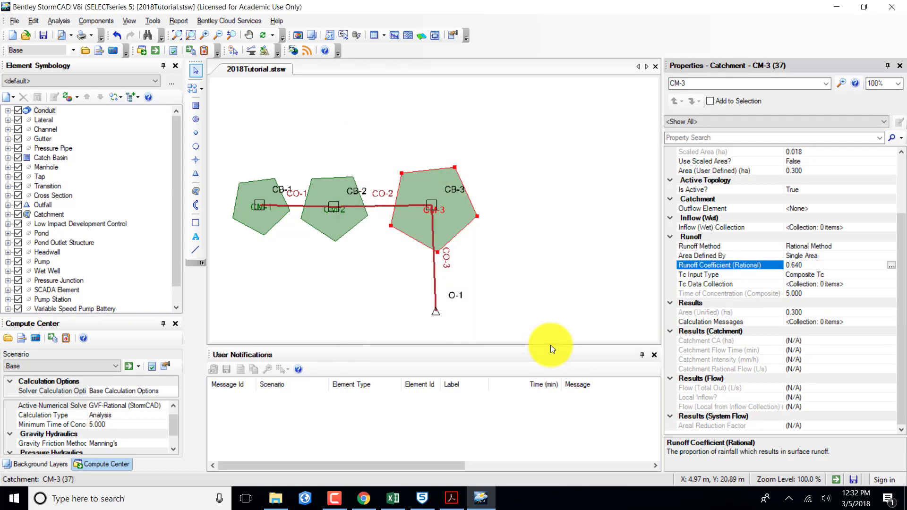
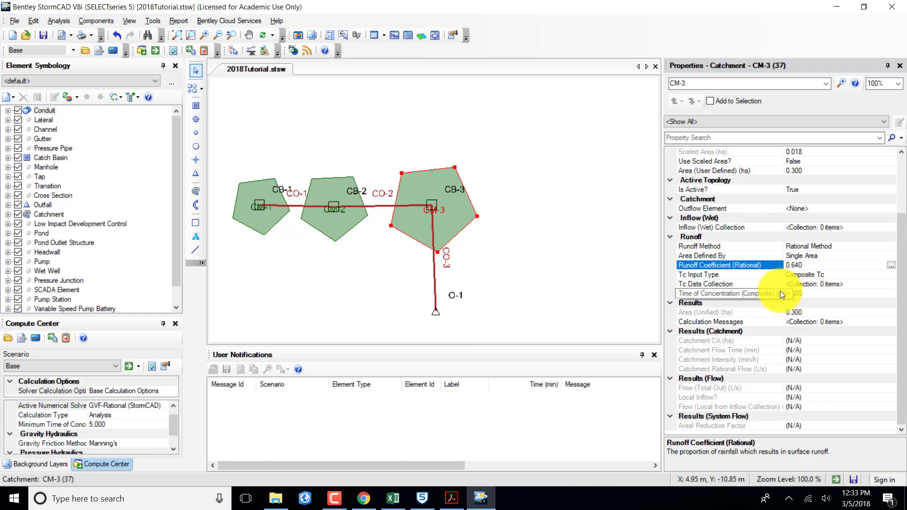
Step: Set catchment CM-3's Tc input type to User Defined Tc and its time of concentration to 0.1 min
left_click(824, 274)
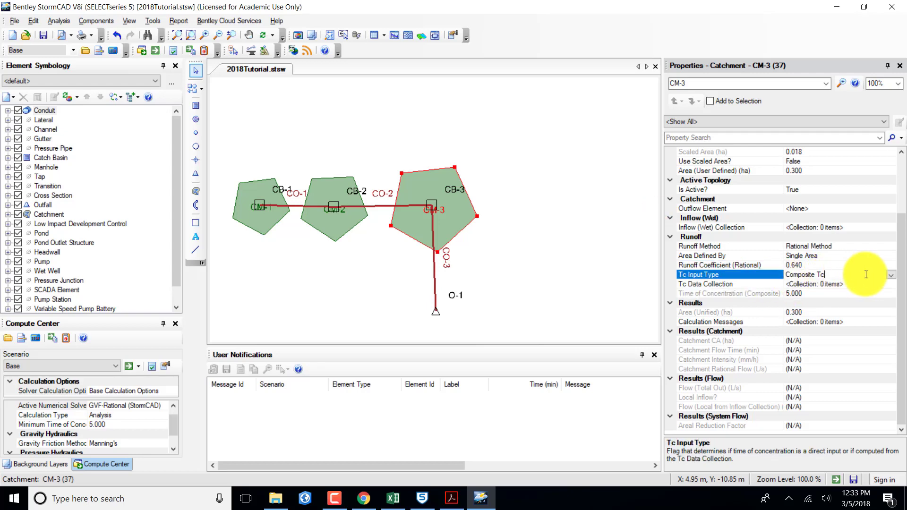
left_click(892, 275)
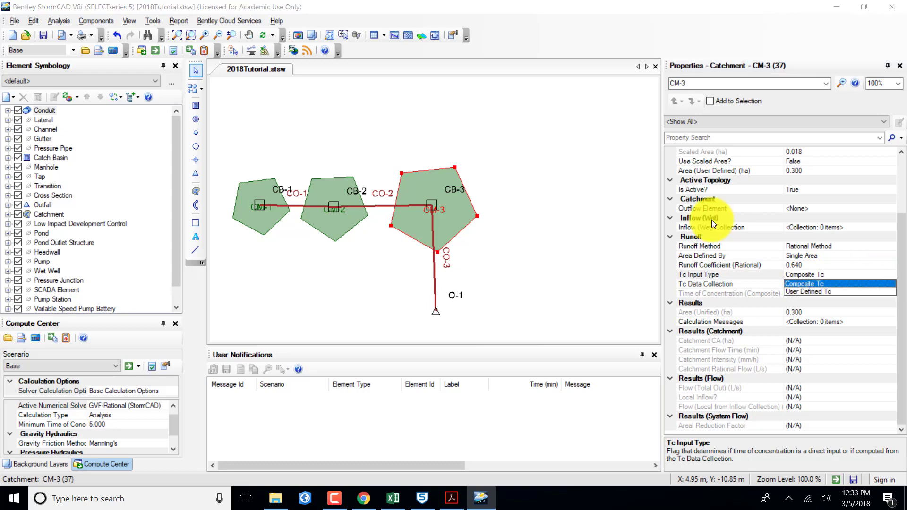
left_click(812, 292)
left_click(810, 285)
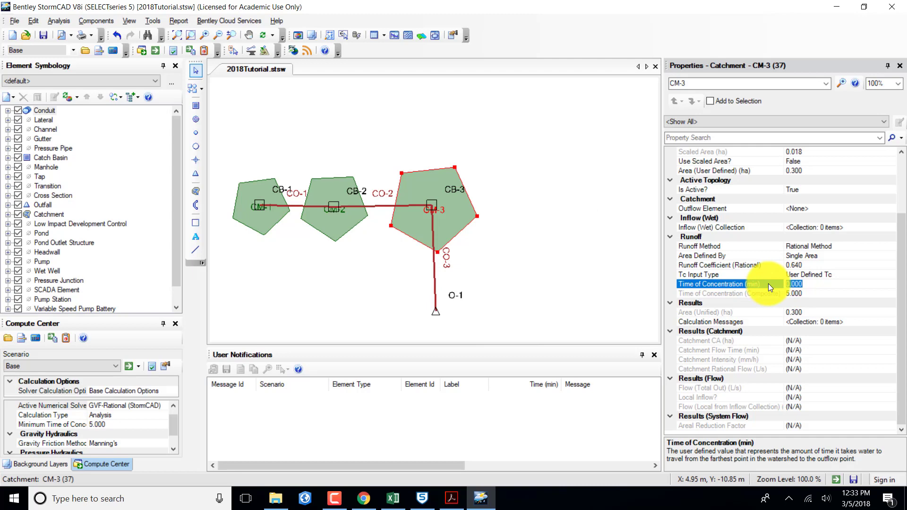
type("0.1")
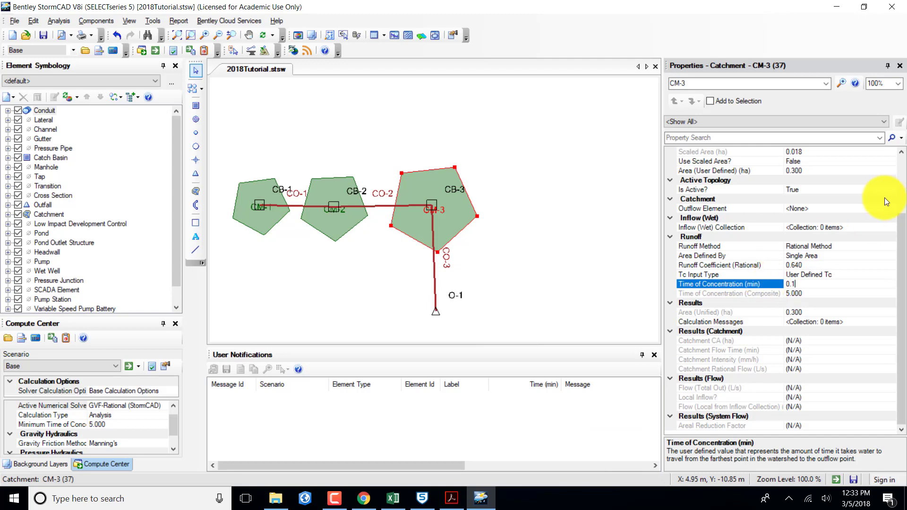
Step: Assign catch basin CB-3 as the outflow element of catchment CM-3 by selecting it in the drawing
left_click(875, 208)
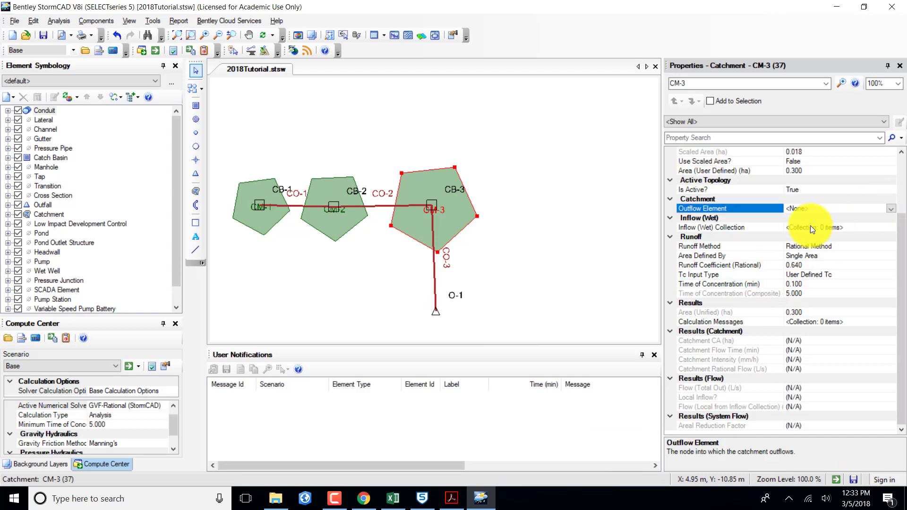
left_click(891, 211)
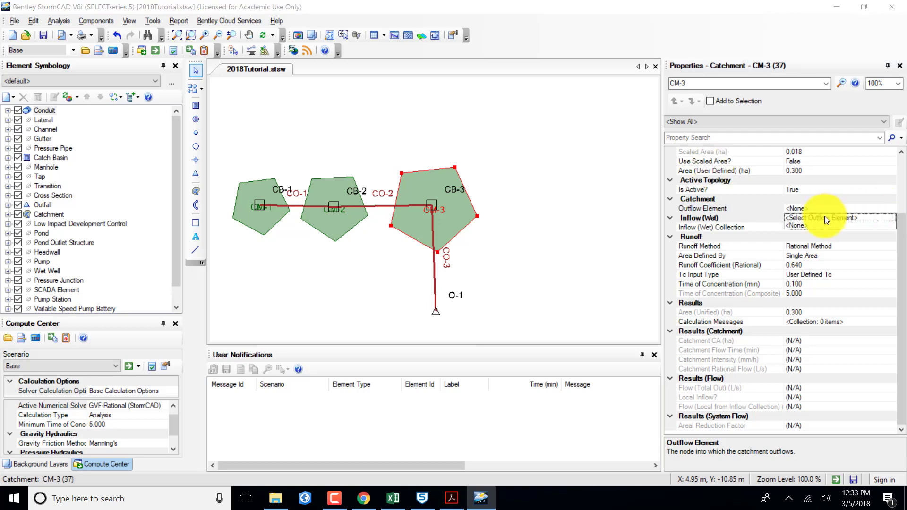
left_click(824, 217)
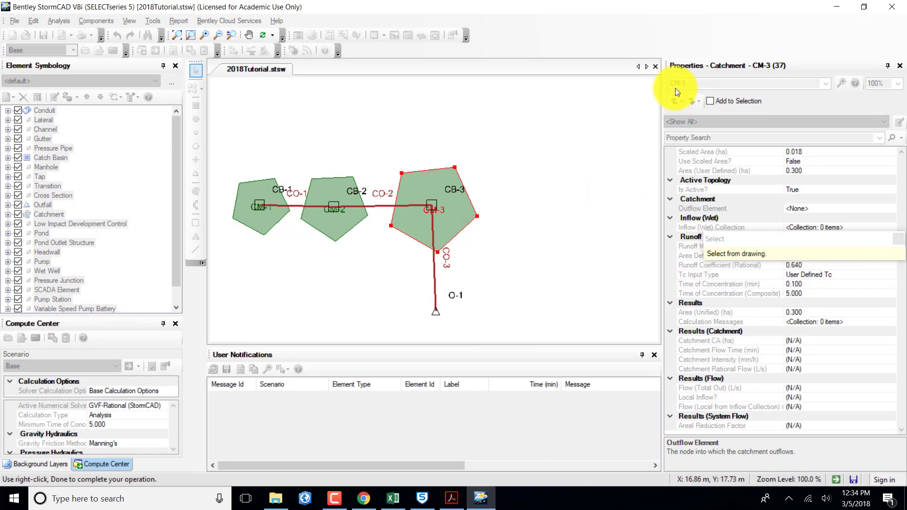
left_click(430, 205)
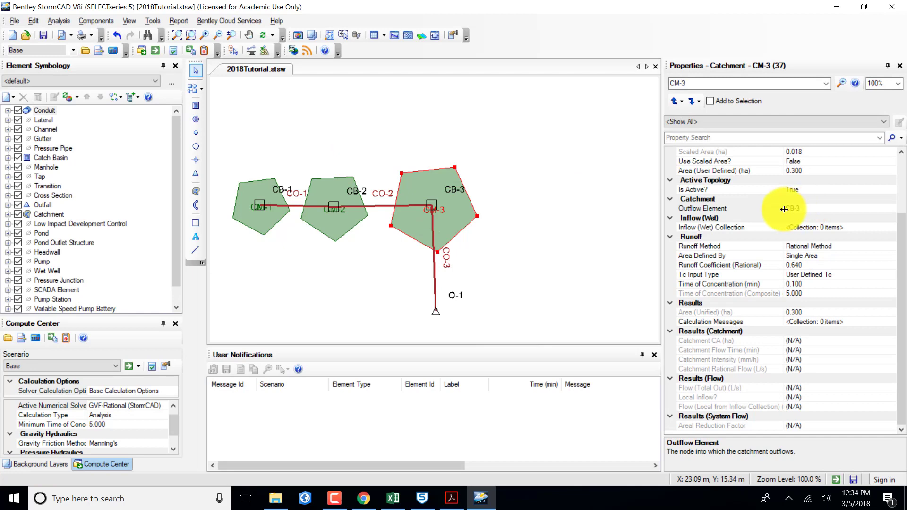
Step: Switch the properties to catchment CM-2 and set its time of concentration to 5 min
left_click(825, 83)
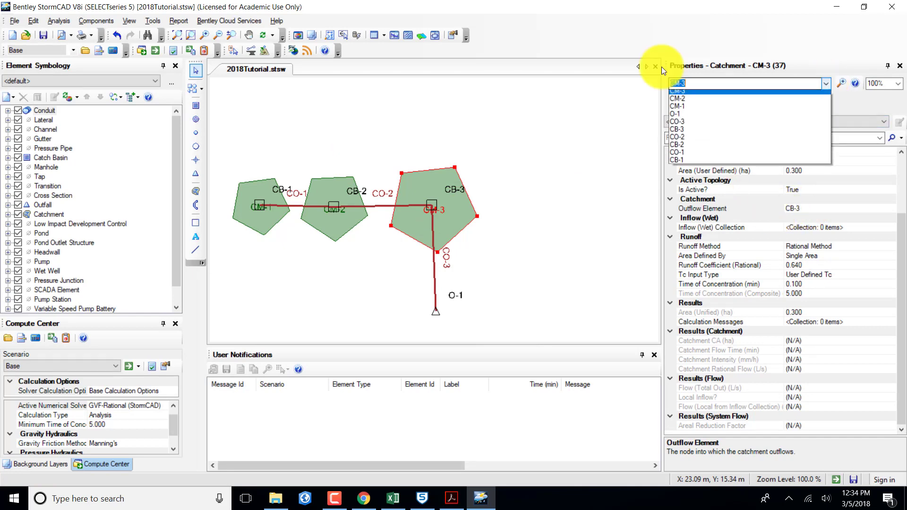
left_click(687, 100)
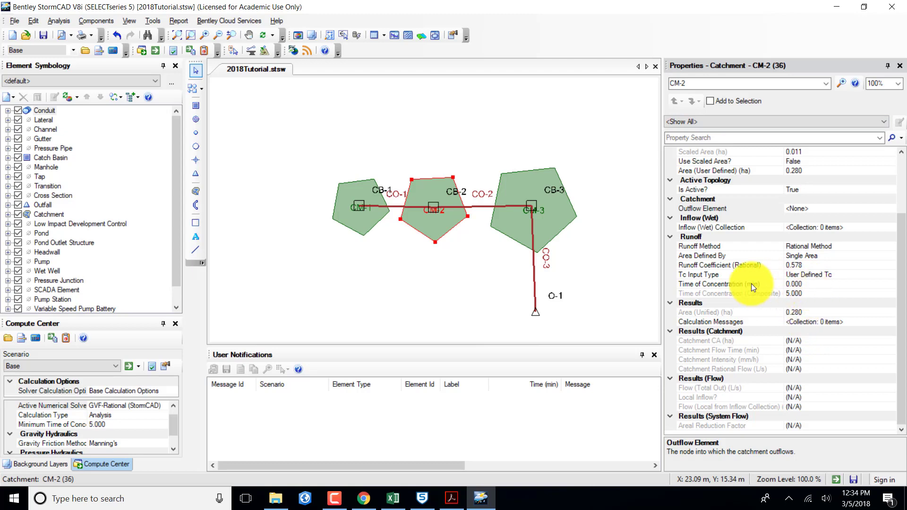
left_click(798, 284)
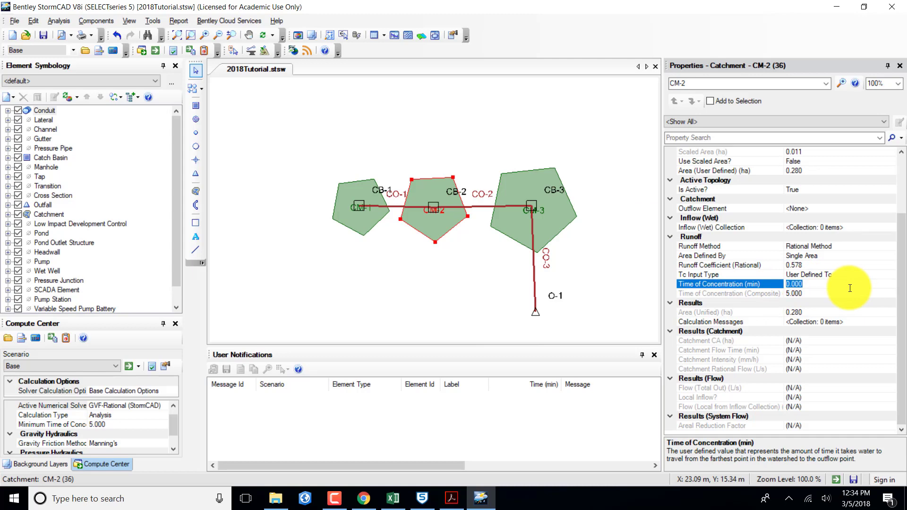
type("5")
key("Return")
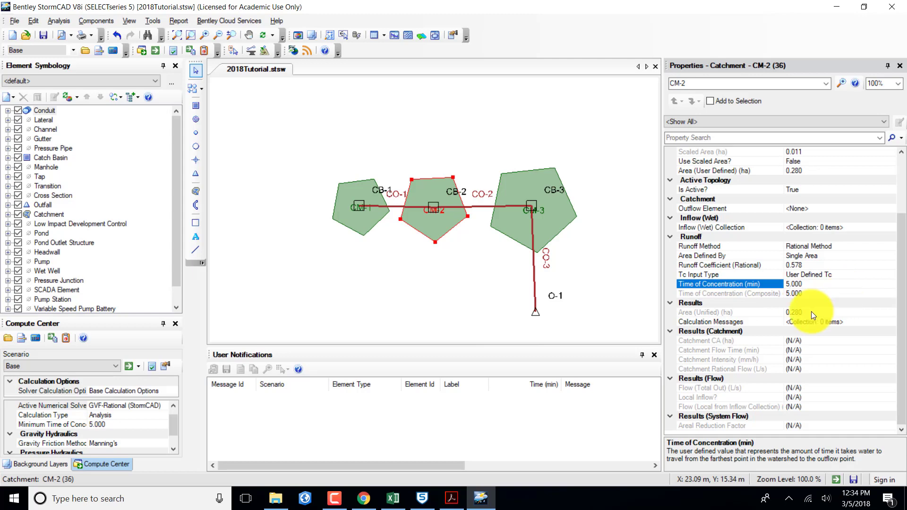
Step: Switch the properties to catchment CM-3 and set its time of concentration to 6 min
left_click(826, 83)
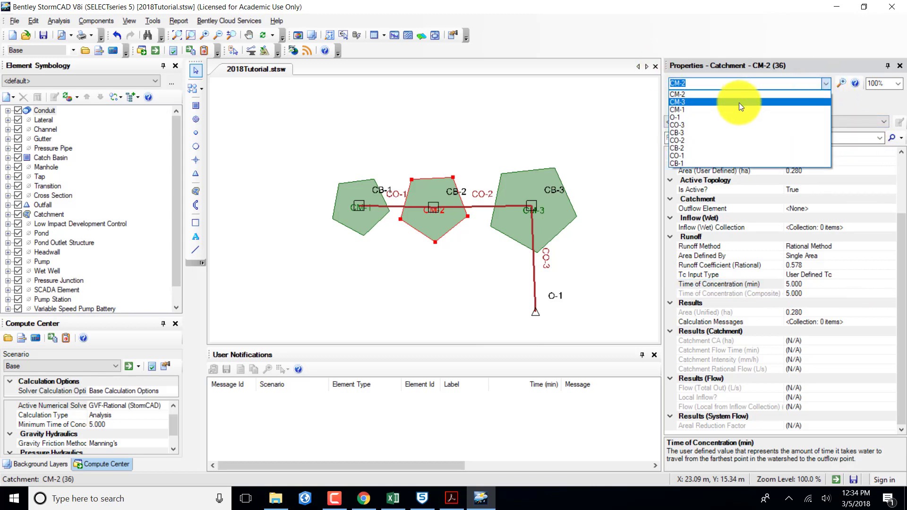
left_click(724, 101)
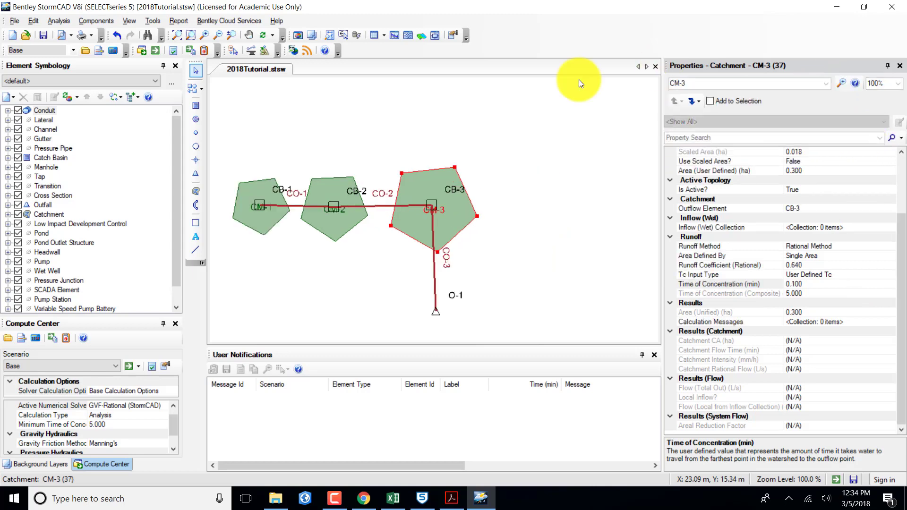
left_click(800, 282)
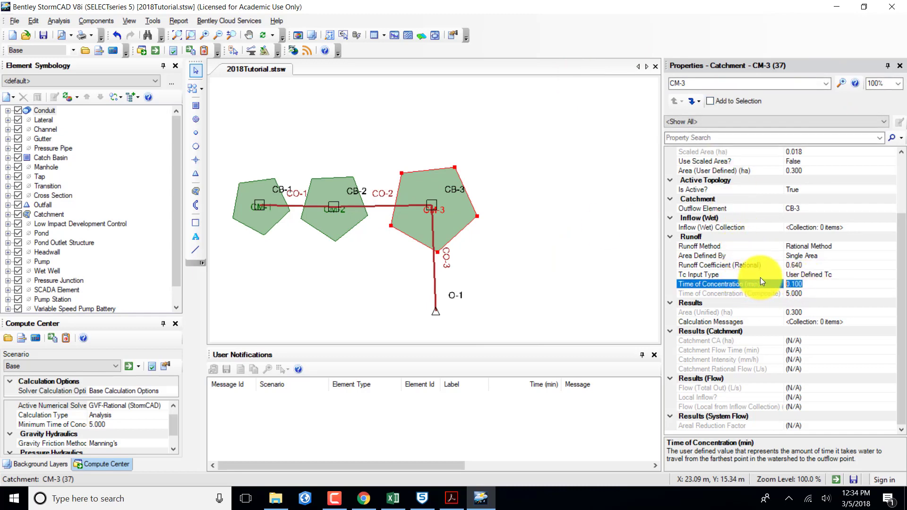
type("6")
key("Return")
Step: Assign catch basin CB-2 as the outflow element of catchment CM-2 by selecting it in the drawing
left_click(825, 81)
left_click(680, 102)
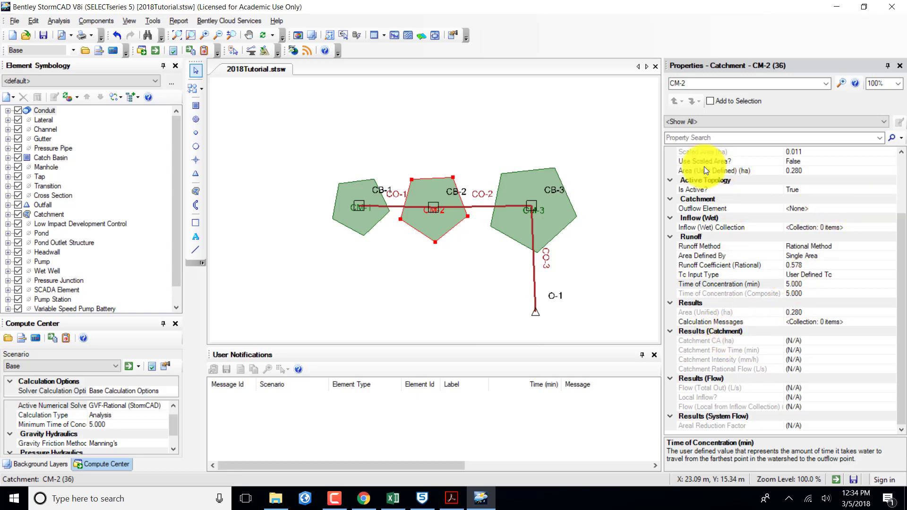
left_click(703, 208)
left_click(887, 210)
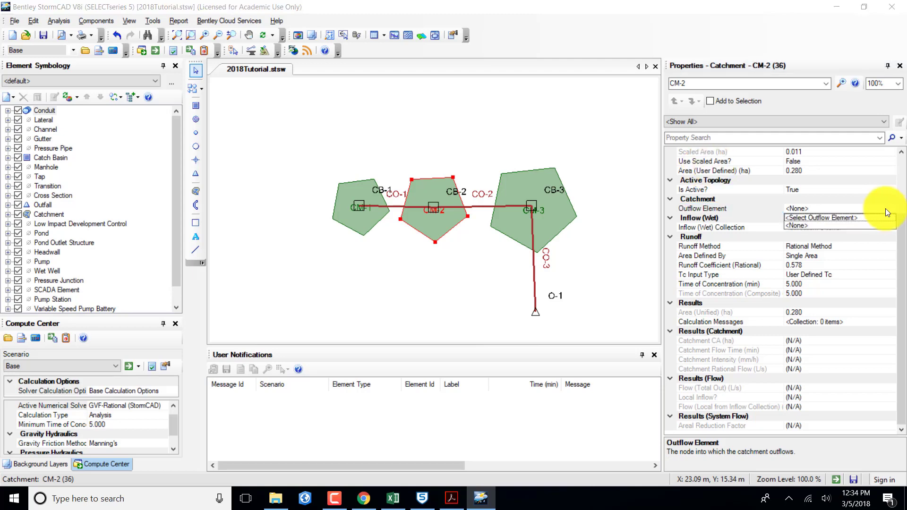
left_click(853, 218)
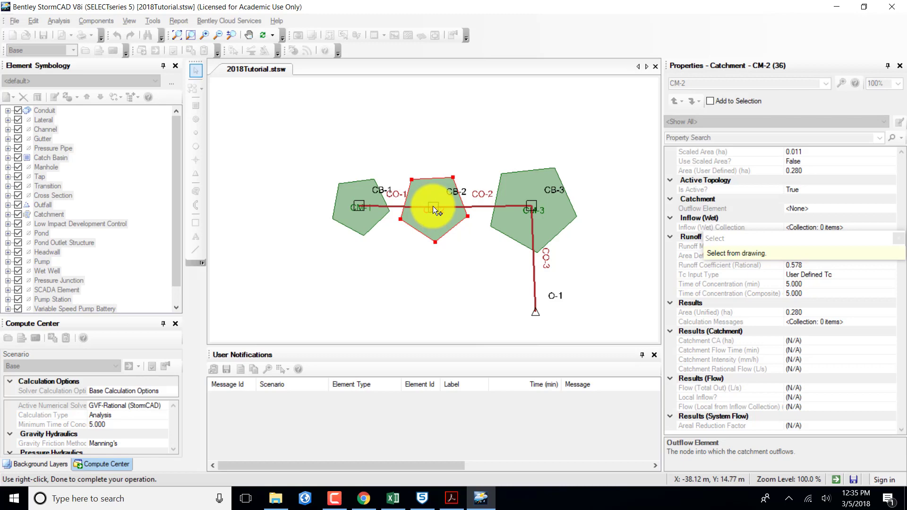
left_click(433, 206)
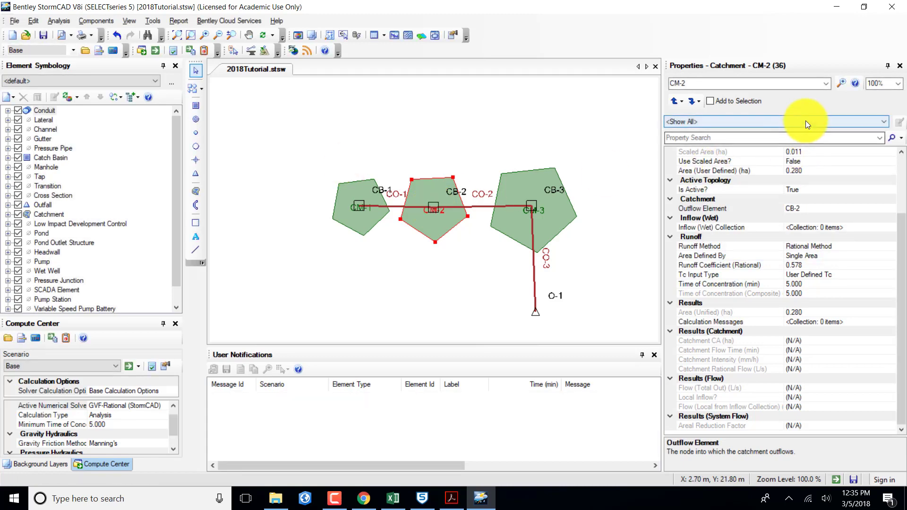
Step: Switch the properties to catchment CM-1 and set its time of concentration to 5 min
left_click(826, 84)
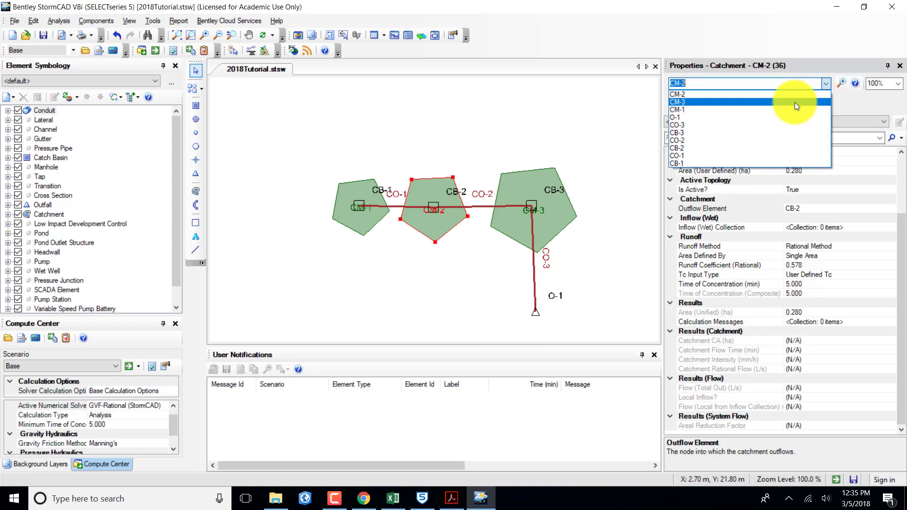
left_click(714, 109)
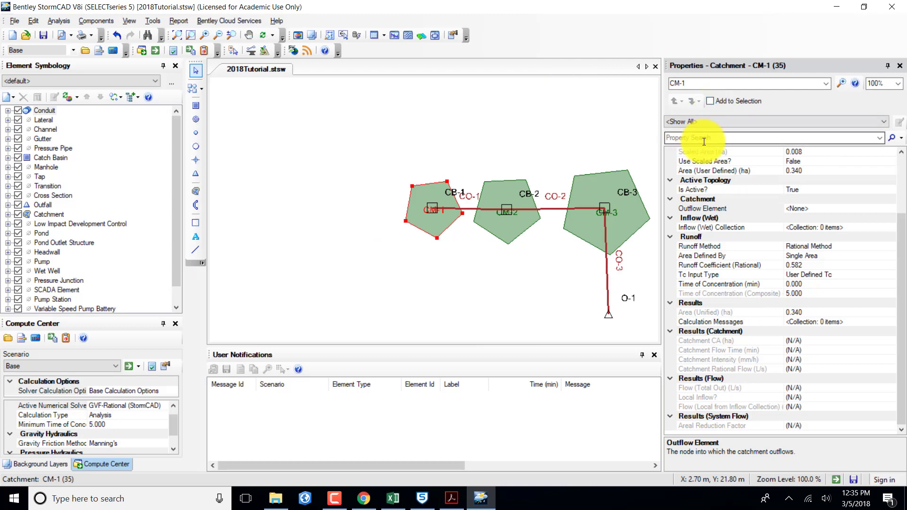
left_click(803, 283)
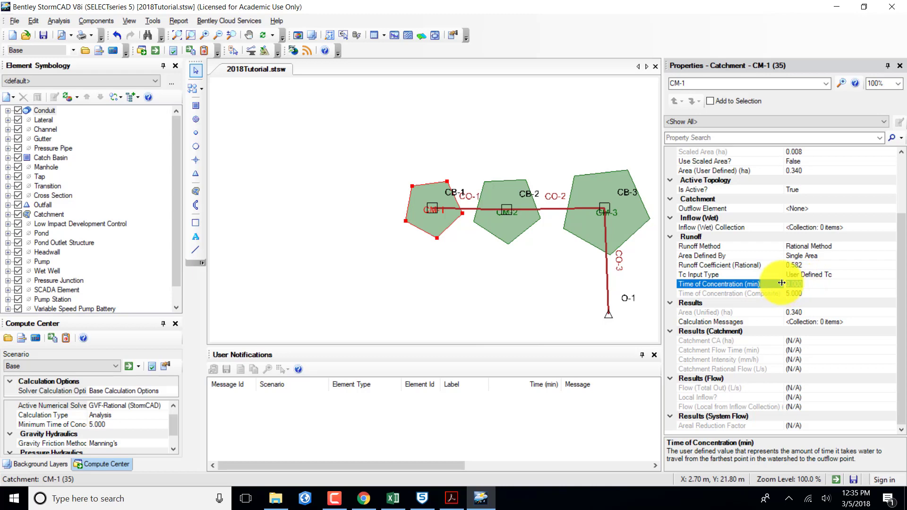
type("5")
left_click(829, 294)
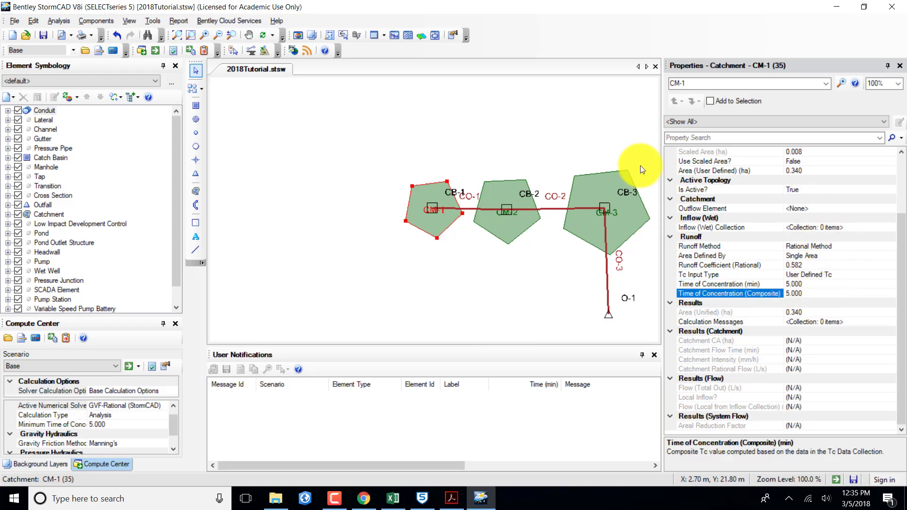
Step: Assign catch basin CB-1 as the outflow element of catchment CM-1 by selecting it in the drawing
left_click(803, 209)
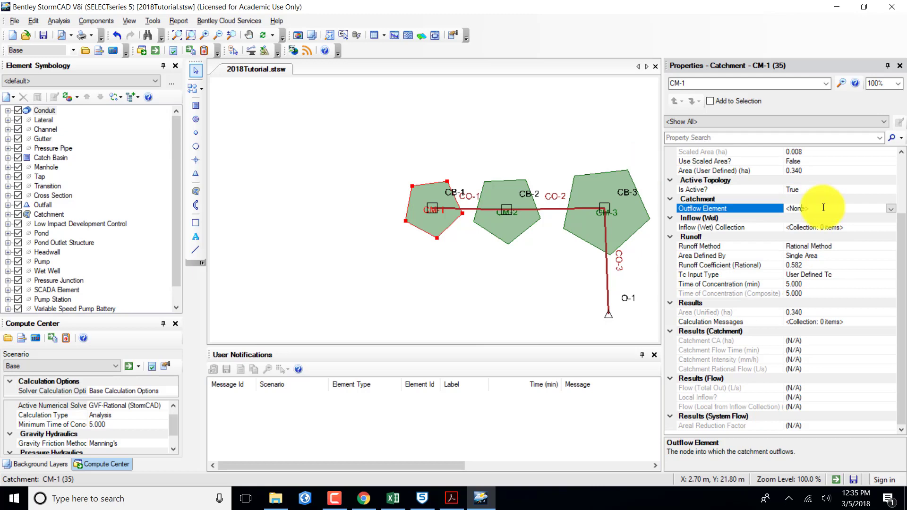
left_click(892, 208)
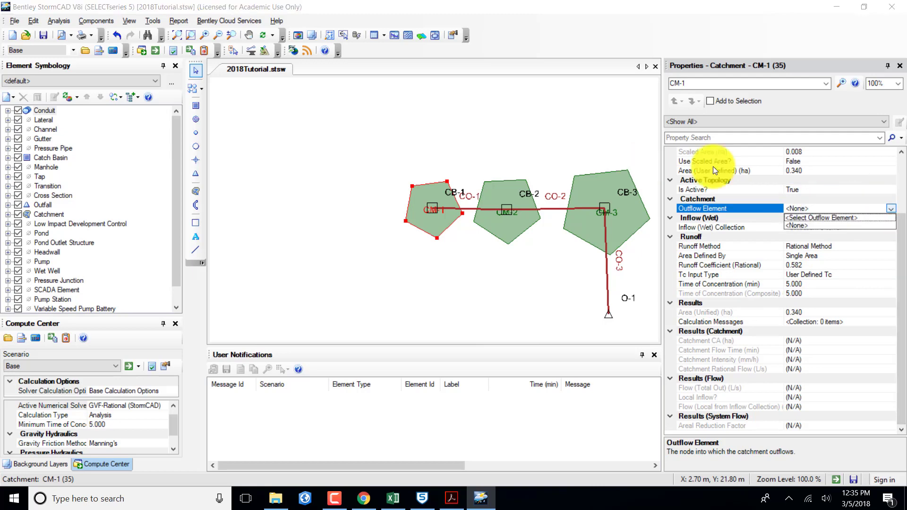
left_click(796, 218)
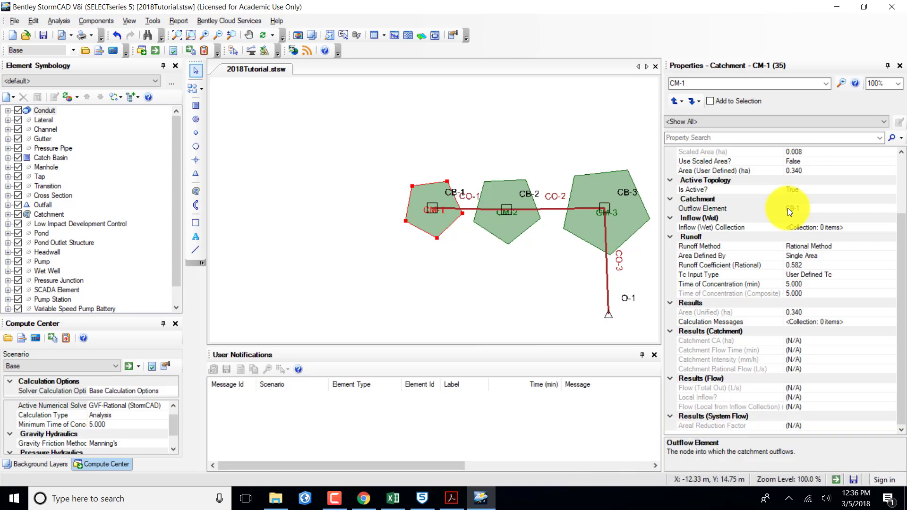
Step: Switch the properties to catch basin CB-1 and set its Design Structure Elevation option to False
left_click(825, 84)
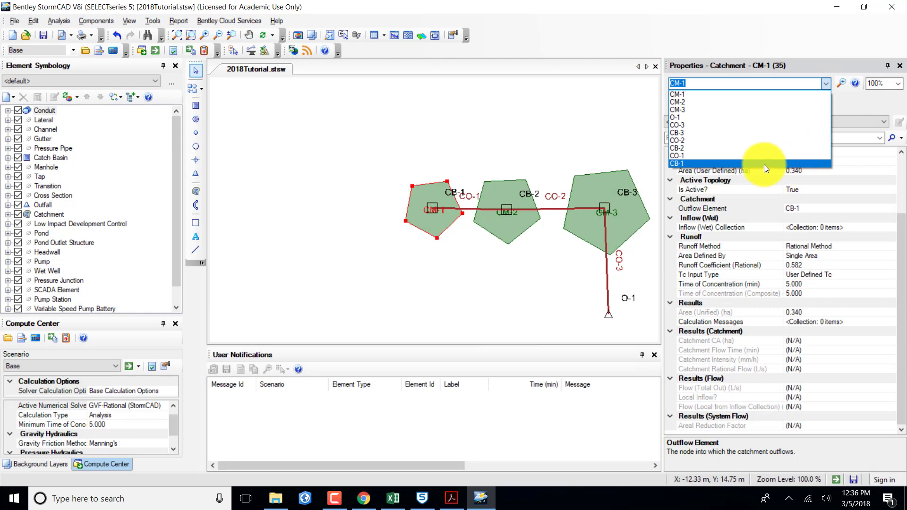
left_click(685, 164)
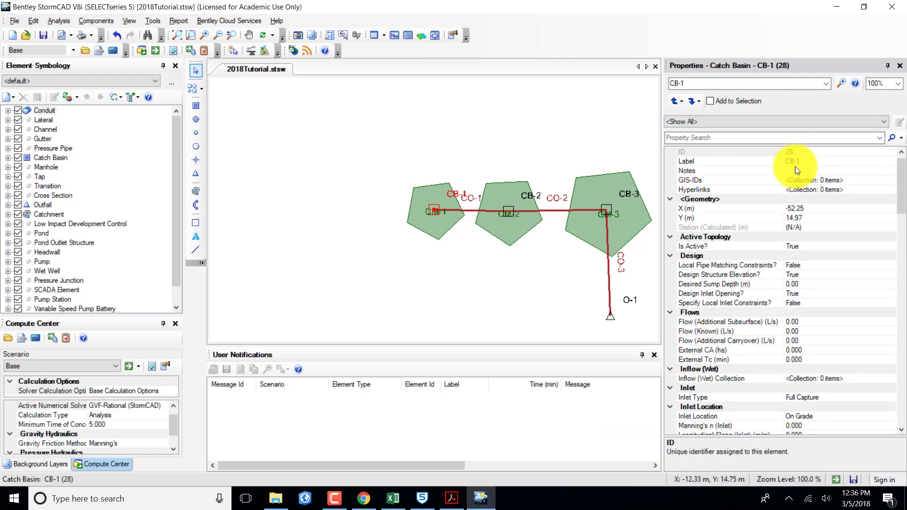
left_click(810, 276)
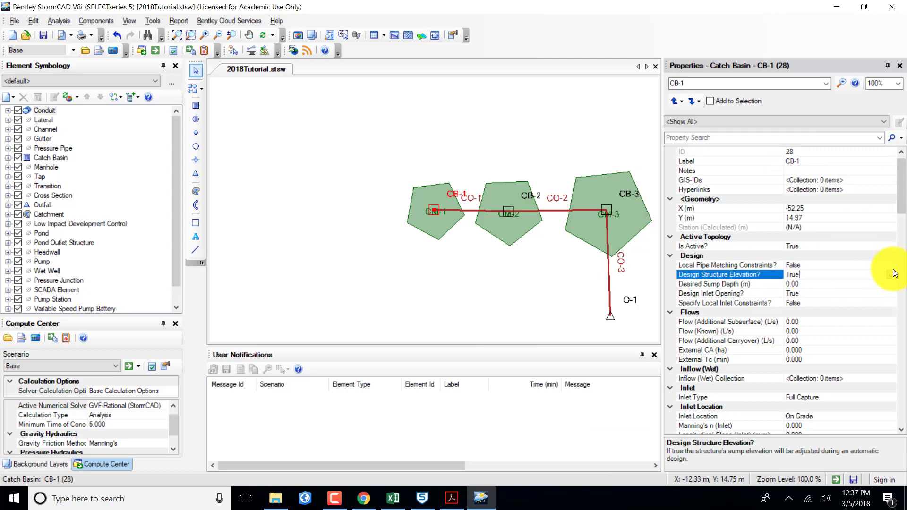
left_click(803, 274)
left_click(819, 292)
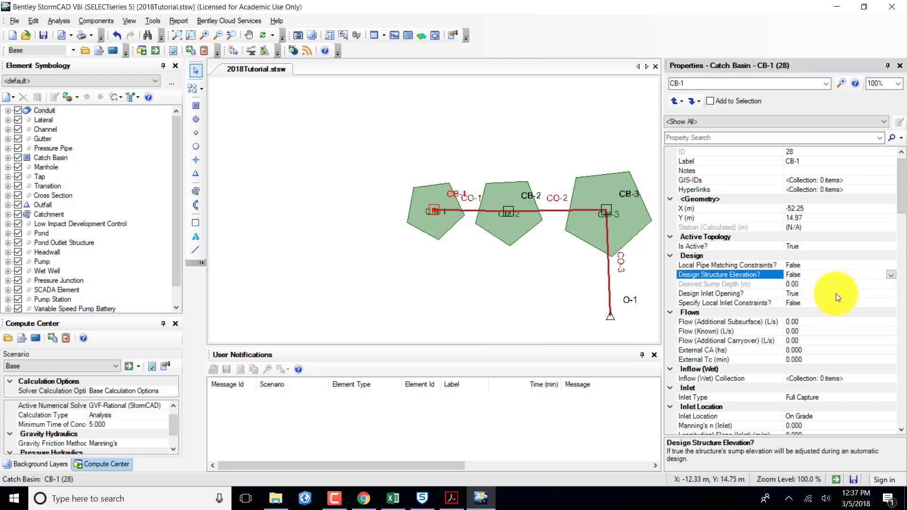
Step: Turn off automatic inlet opening design for catch basin CB-1 by setting Design Inlet Opening to False
left_click(835, 293)
left_click(891, 294)
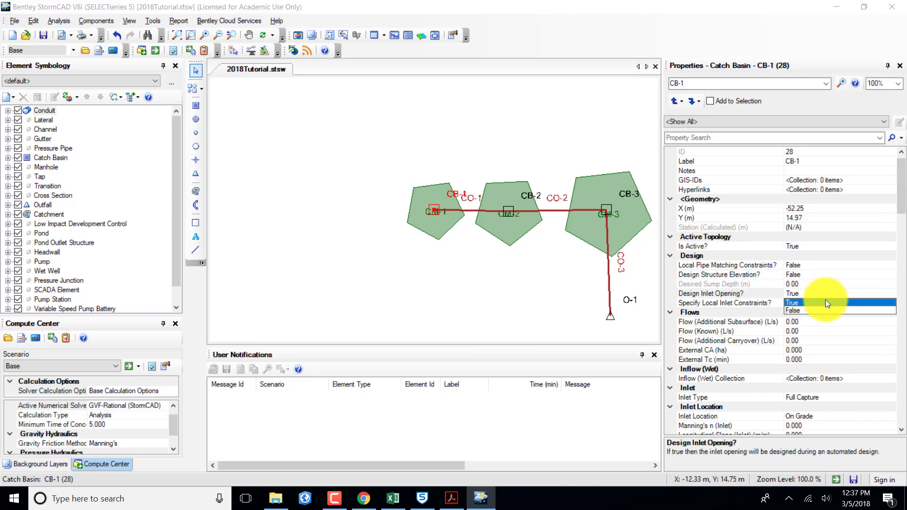
left_click(818, 310)
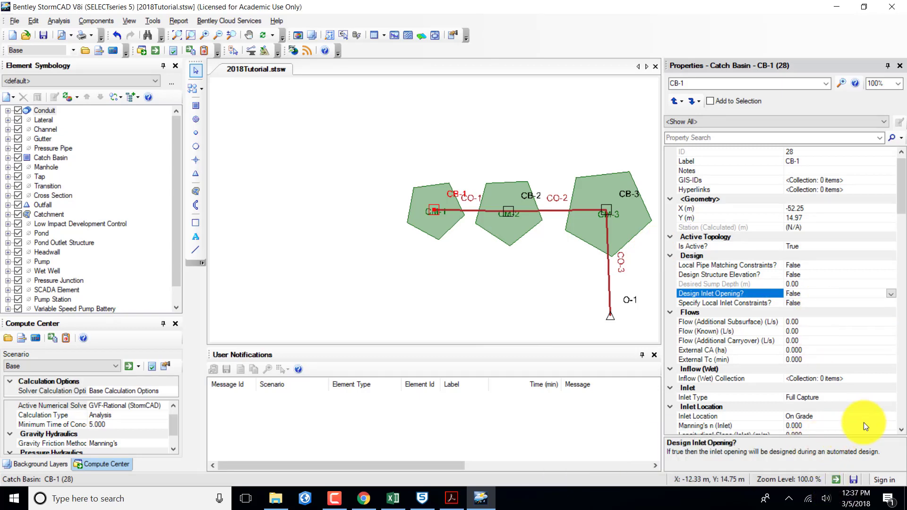
Step: Set CB-1's inlet type to Percent Capture and its inlet location to In Sag
left_click(857, 397)
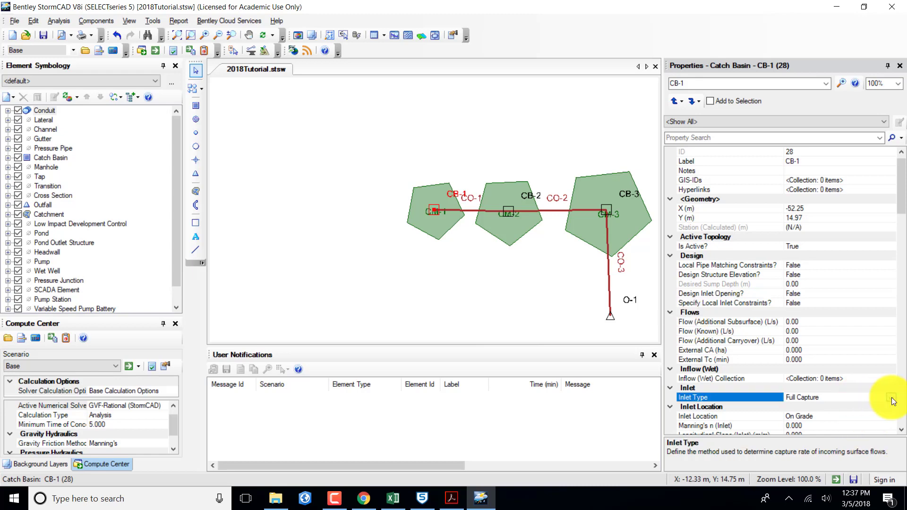
left_click(891, 397)
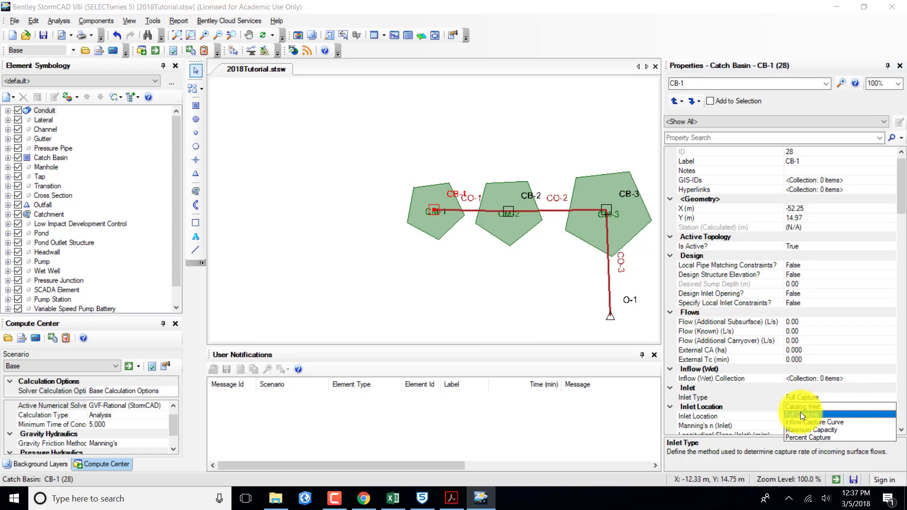
left_click(803, 438)
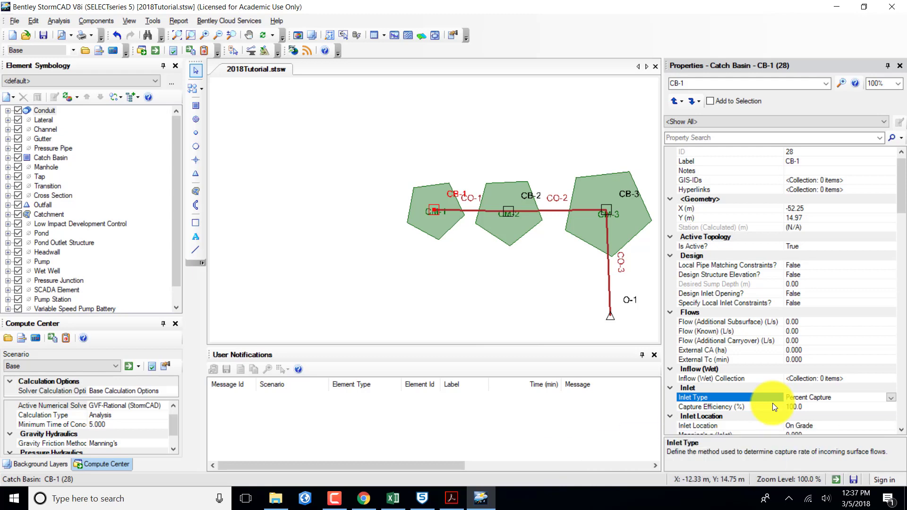
scroll(798, 404, "down", 1)
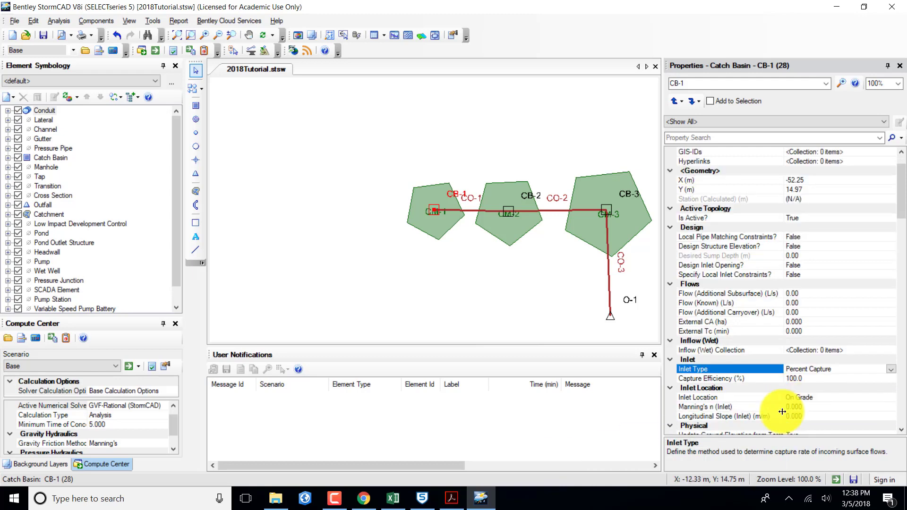
left_click(828, 397)
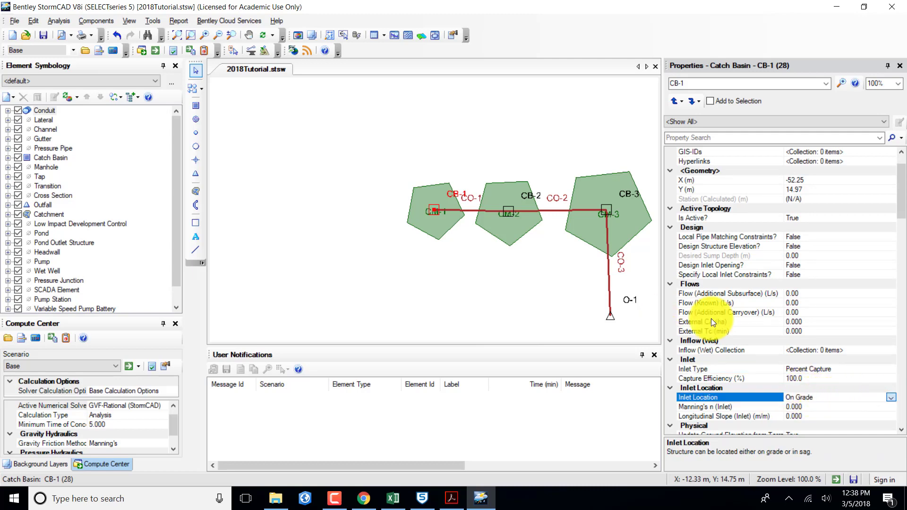
left_click(844, 398)
left_click(801, 406)
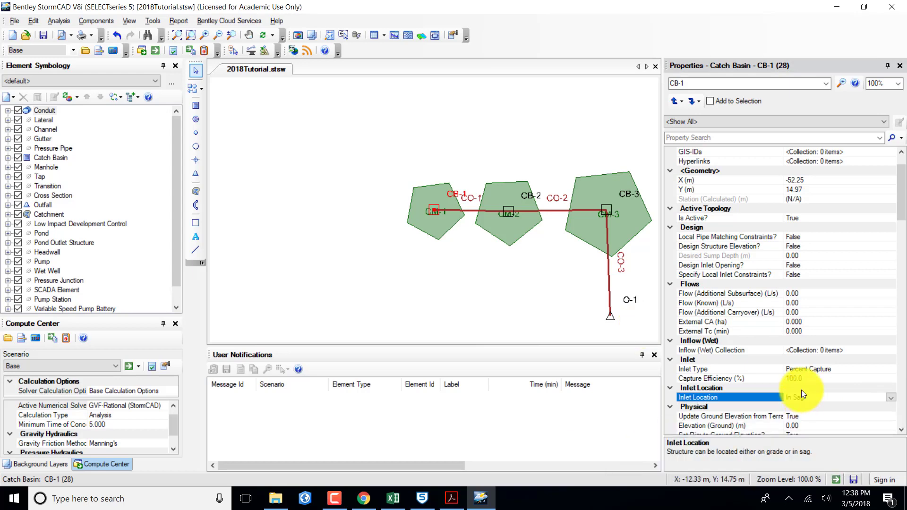
Step: Set the ground elevation of catch basin CB-1 to 264.8 m
scroll(802, 390, "down", 2)
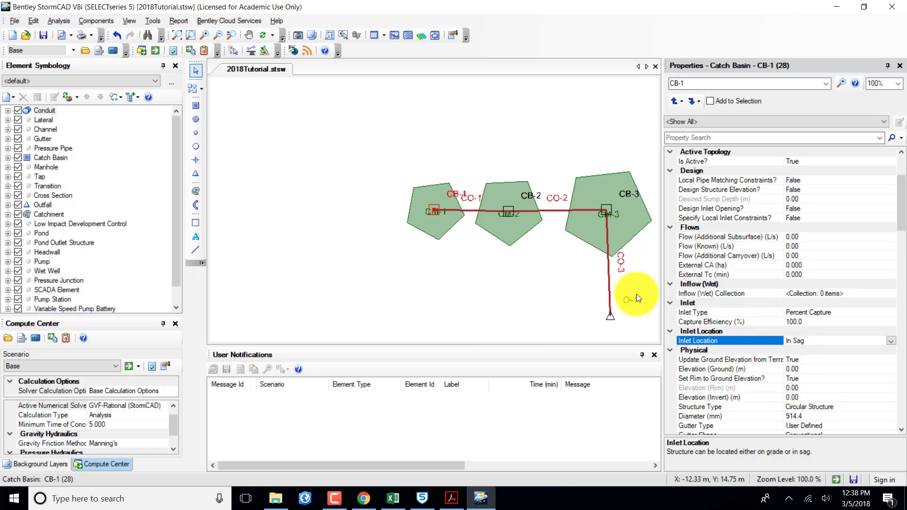
left_click(796, 368)
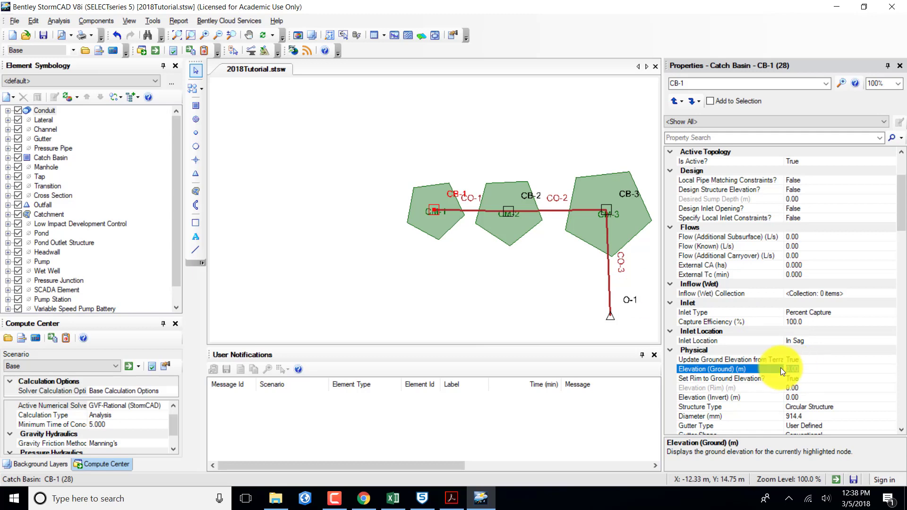
type("264.8")
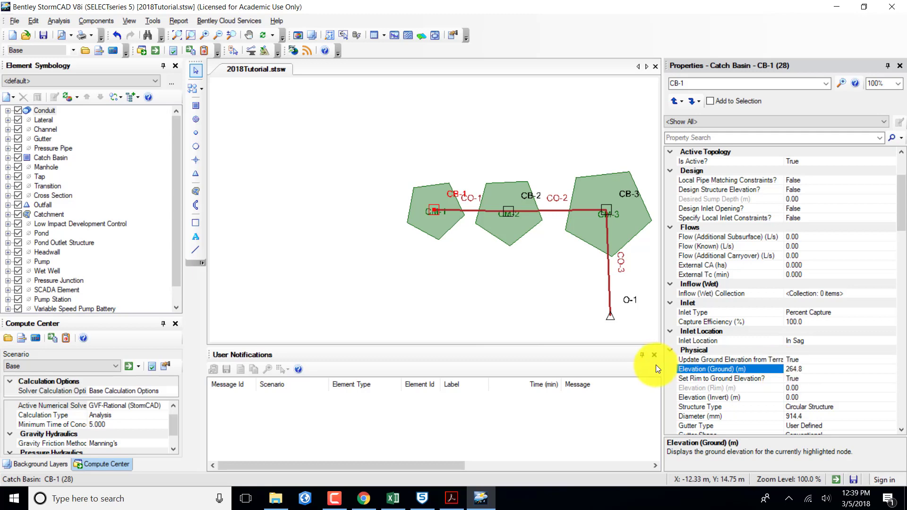
left_click(564, 322)
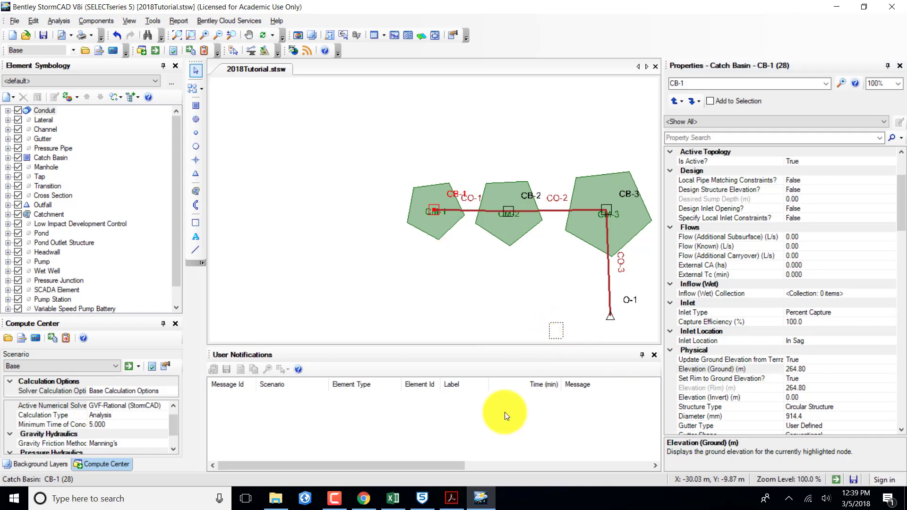
Step: Review the problem statement and catch basin table in the HW06 StormCAD tutorial PDF in Acrobat Reader, and return to StormCAD
left_click(451, 497)
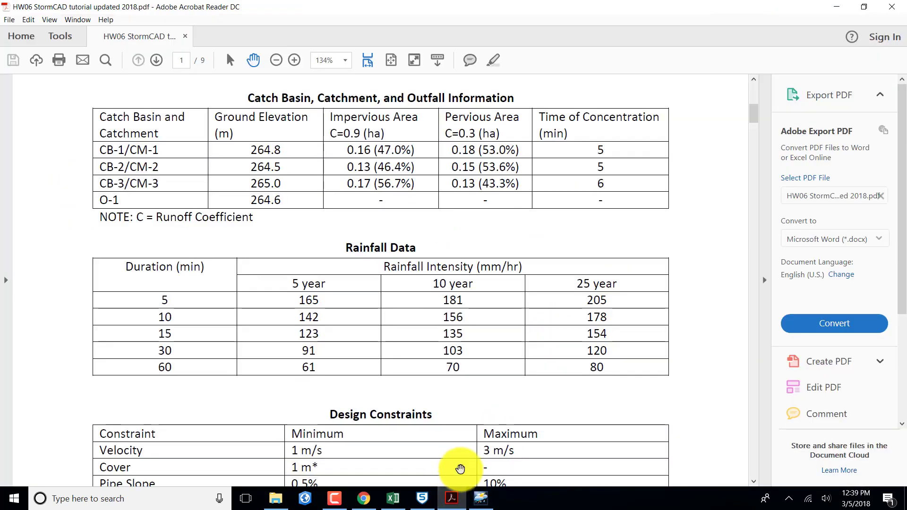
scroll(499, 405, "down", 1)
scroll(499, 405, "up", 5)
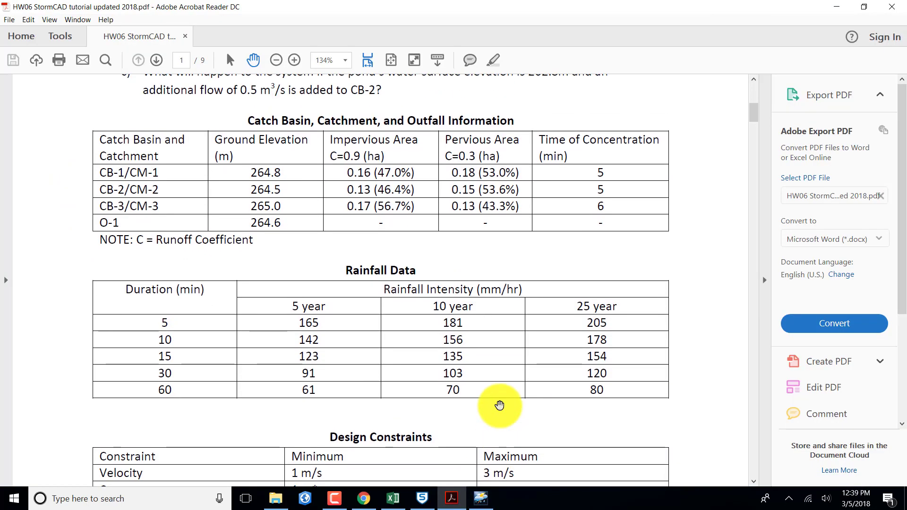
scroll(499, 405, "up", 10)
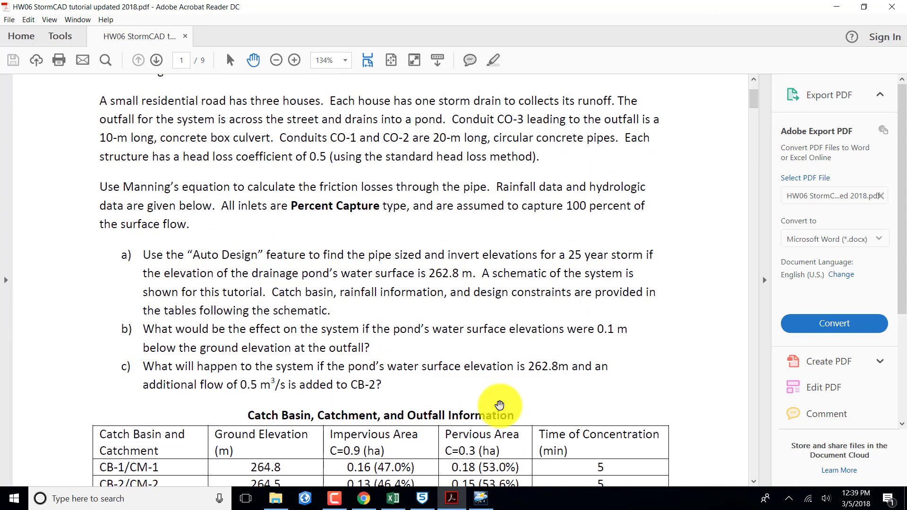
scroll(503, 384, "up", 1)
scroll(510, 392, "down", 8)
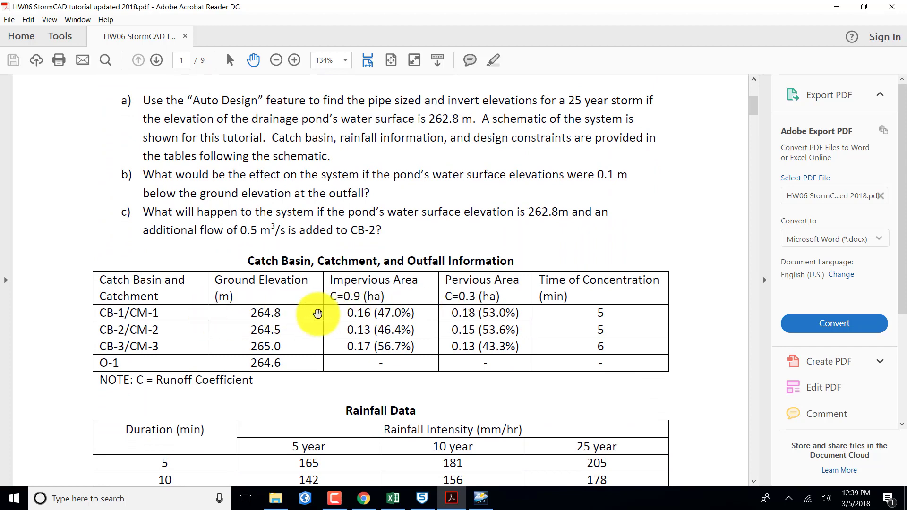
left_click(482, 500)
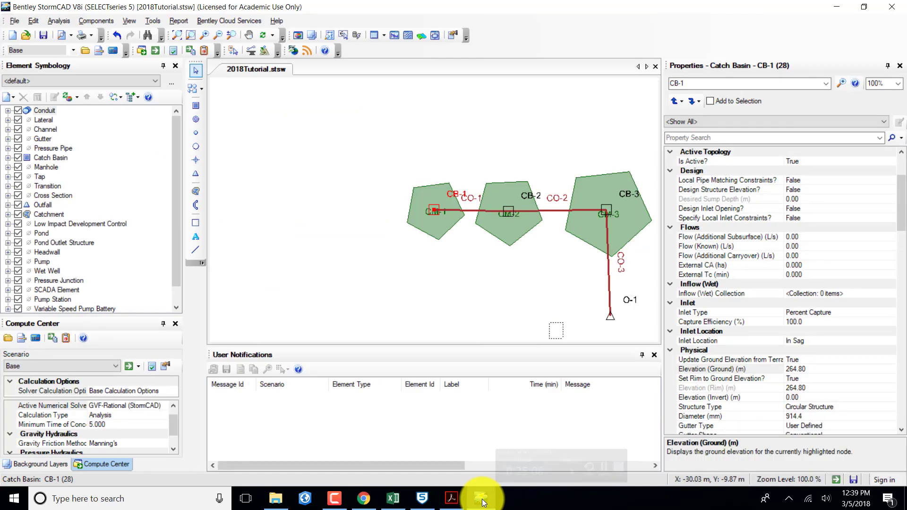
Step: Set CB-1's structure headloss method to Standard with a headloss coefficient of 0.5
scroll(717, 404, "down", 2)
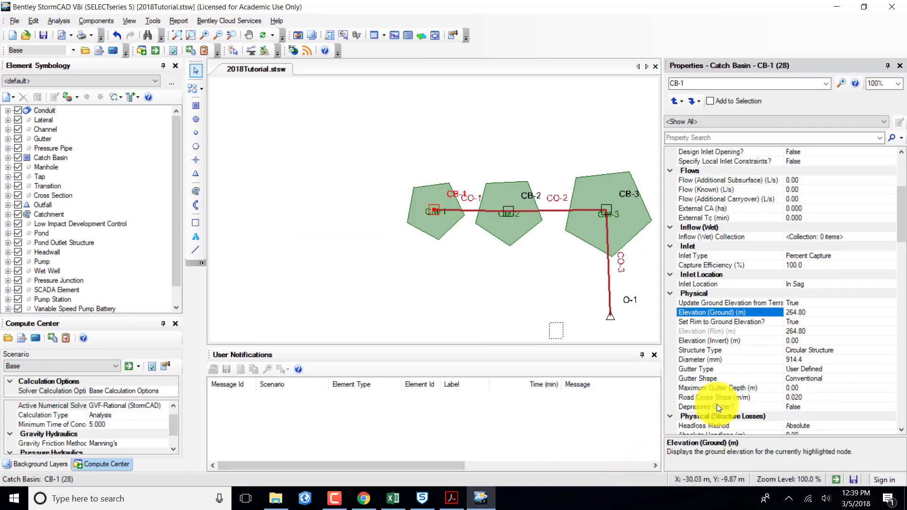
scroll(717, 406, "down", 1)
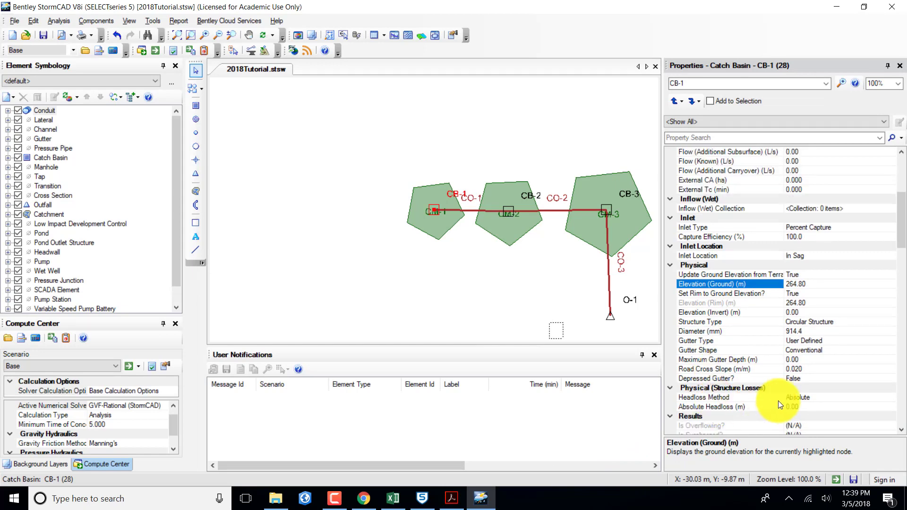
left_click(847, 396)
left_click(892, 400)
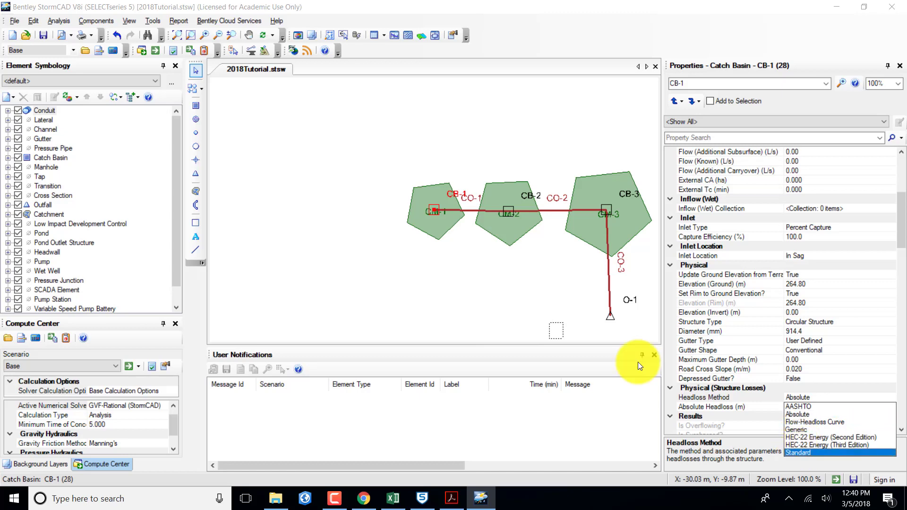
left_click(798, 453)
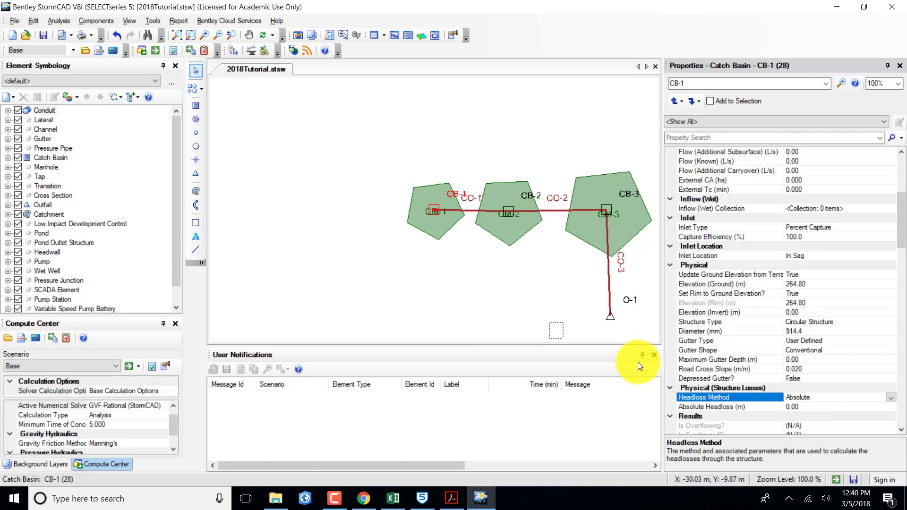
left_click(812, 406)
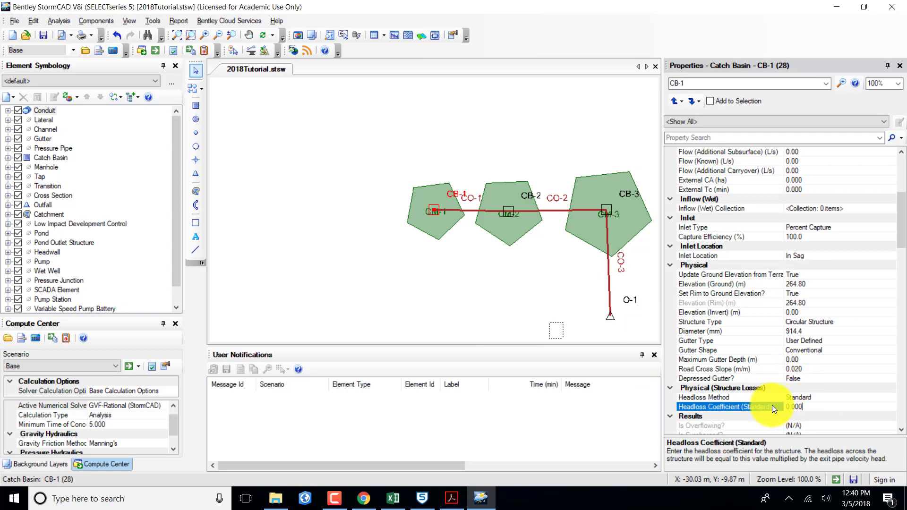
key("BackSpace")
type("5")
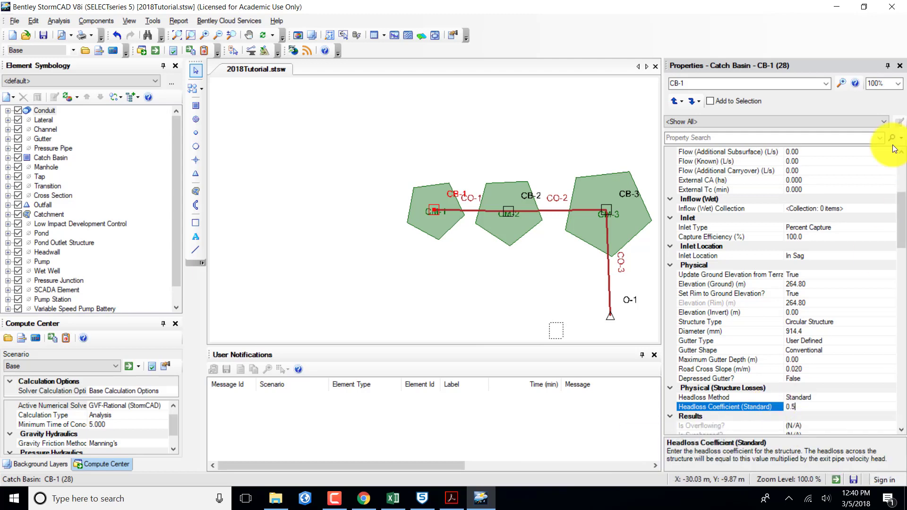
Step: Switch the properties to catch basin CB-2 and set its desired sump depth to 265.5 m
left_click(826, 83)
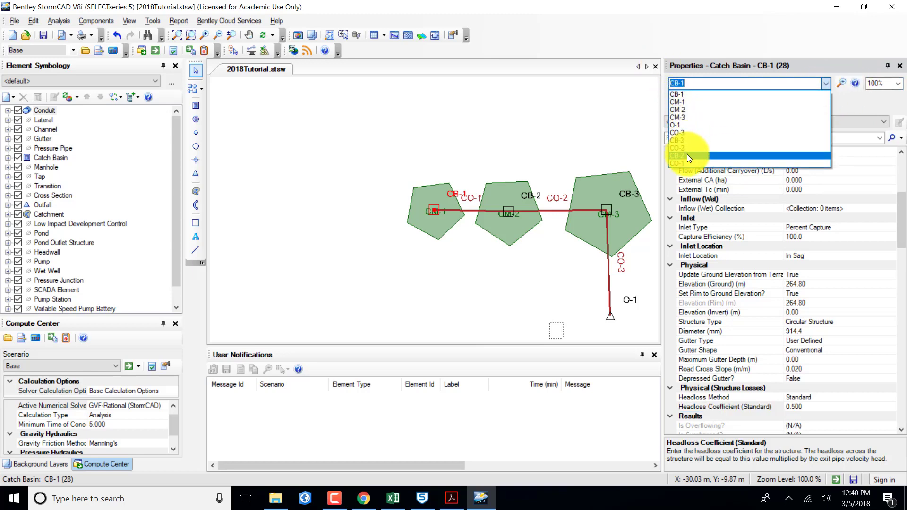
left_click(687, 154)
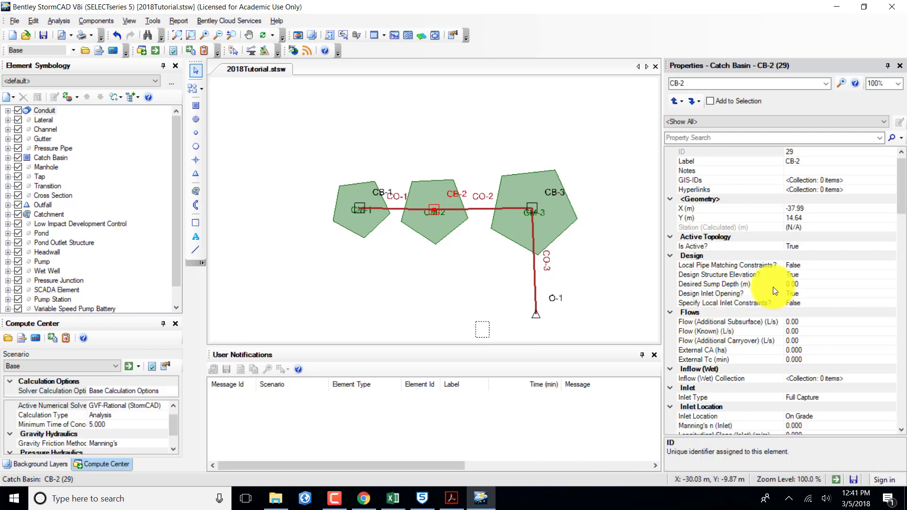
left_click(795, 286)
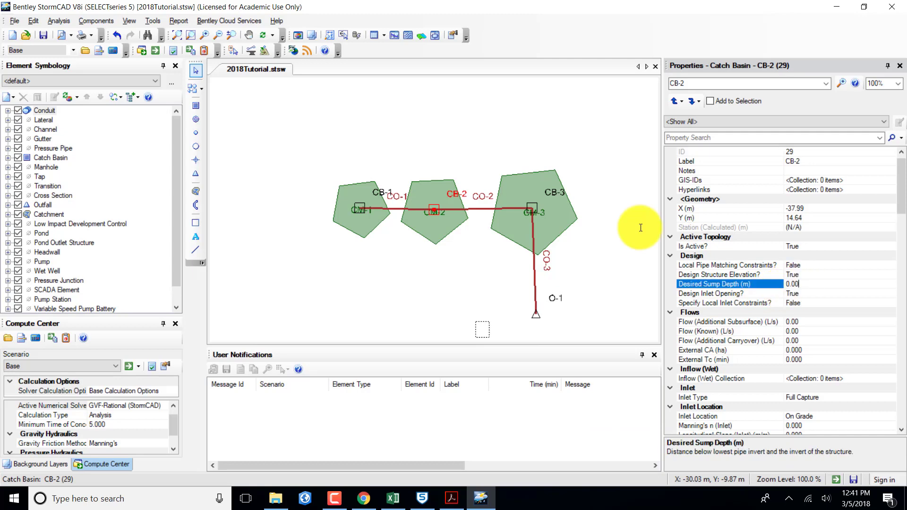
left_click_drag(800, 284, 620, 229)
type("265")
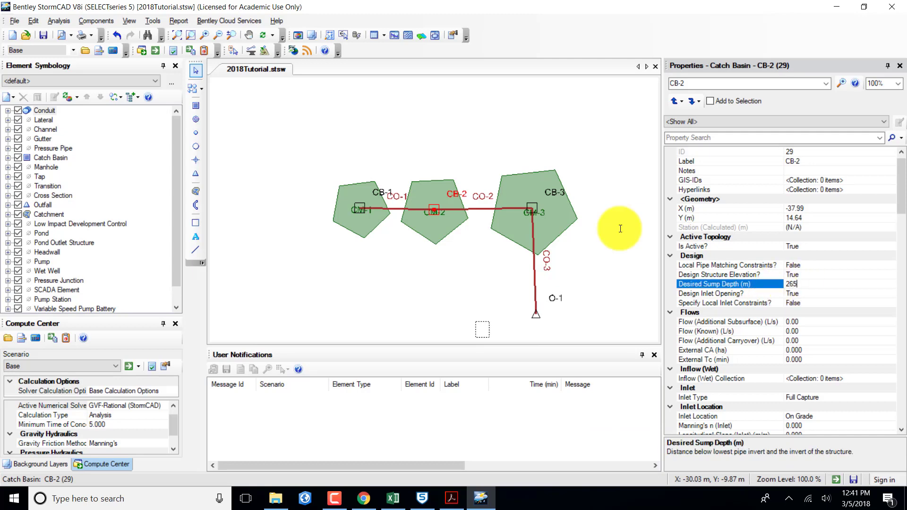
type(".5")
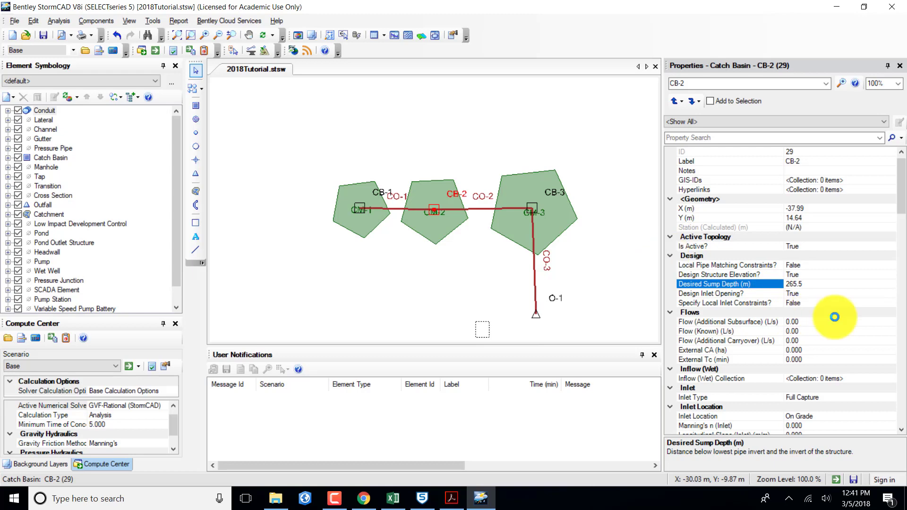
left_click(834, 317)
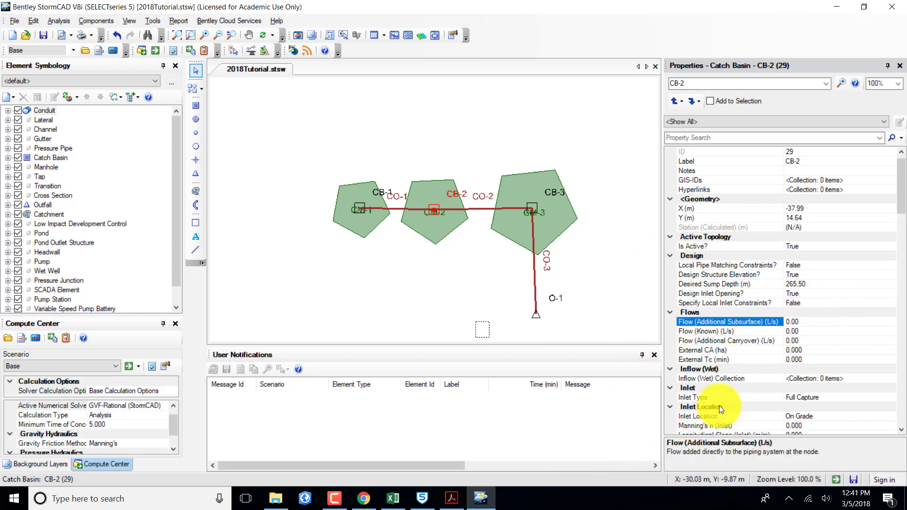
Step: Set the inlet type of catch basin CB-2 to Percent Capture
left_click(790, 398)
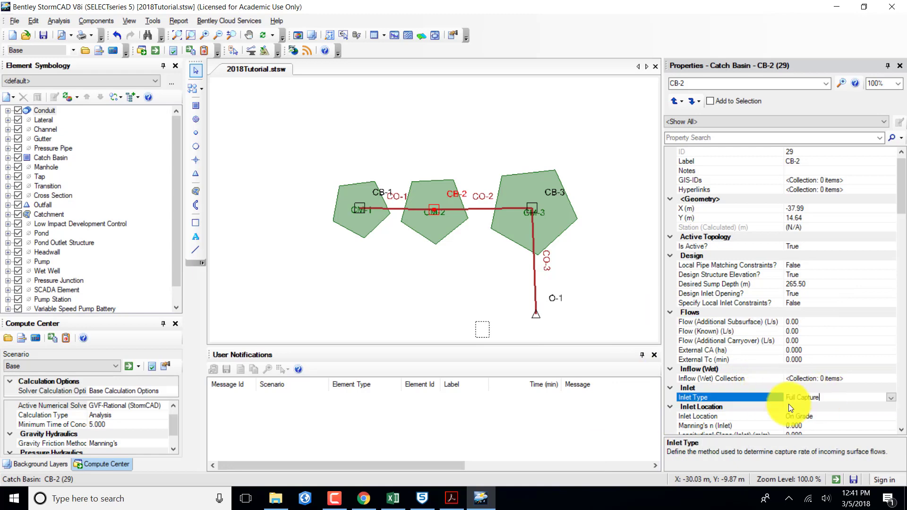
left_click(892, 399)
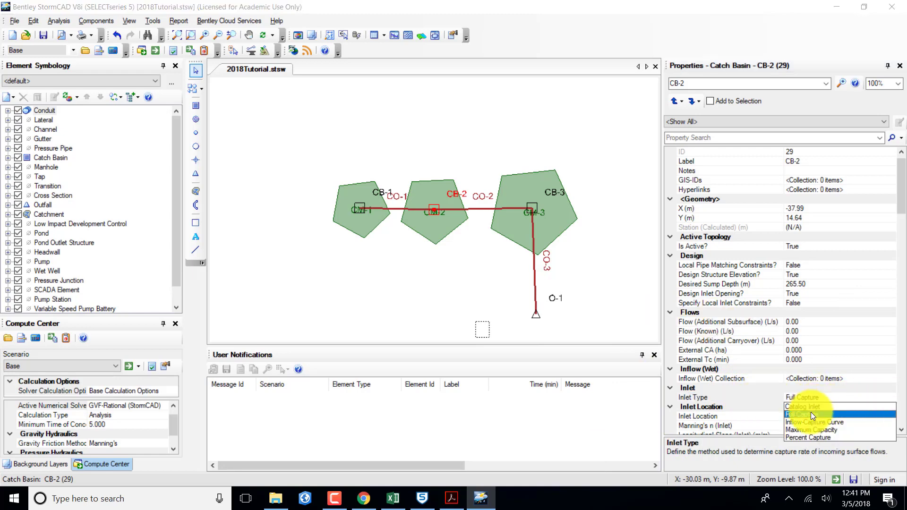
left_click(806, 437)
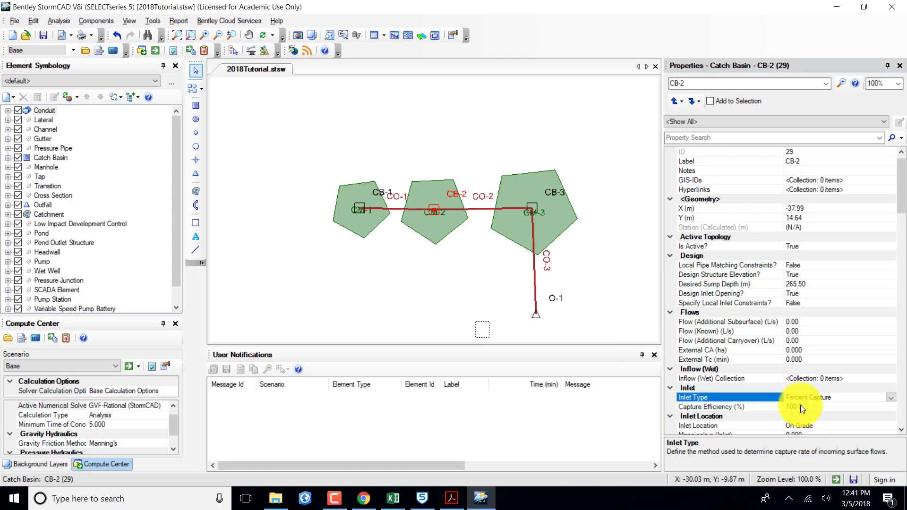
scroll(788, 398, "down", 2)
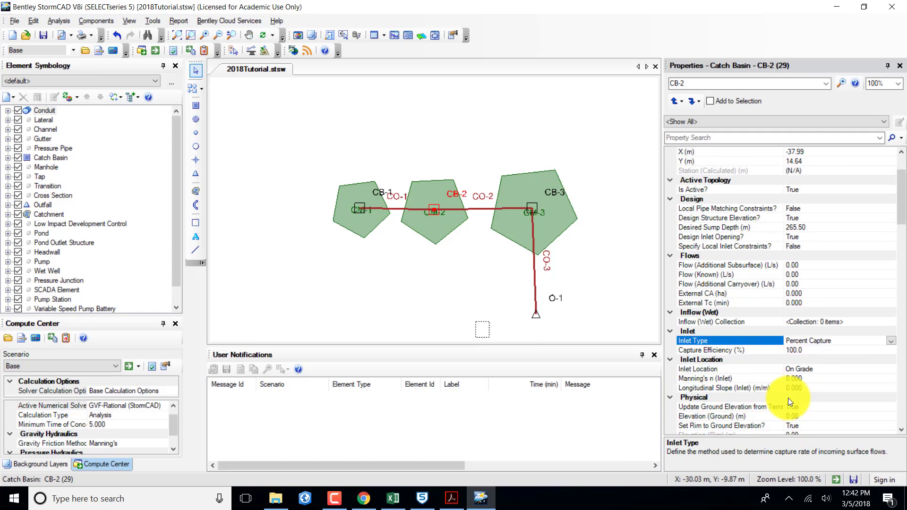
scroll(788, 398, "down", 3)
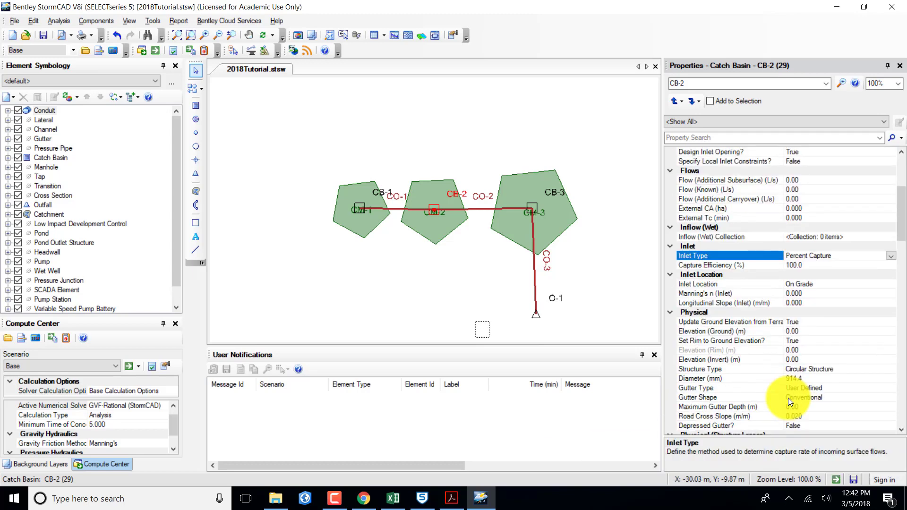
scroll(788, 397, "up", 3)
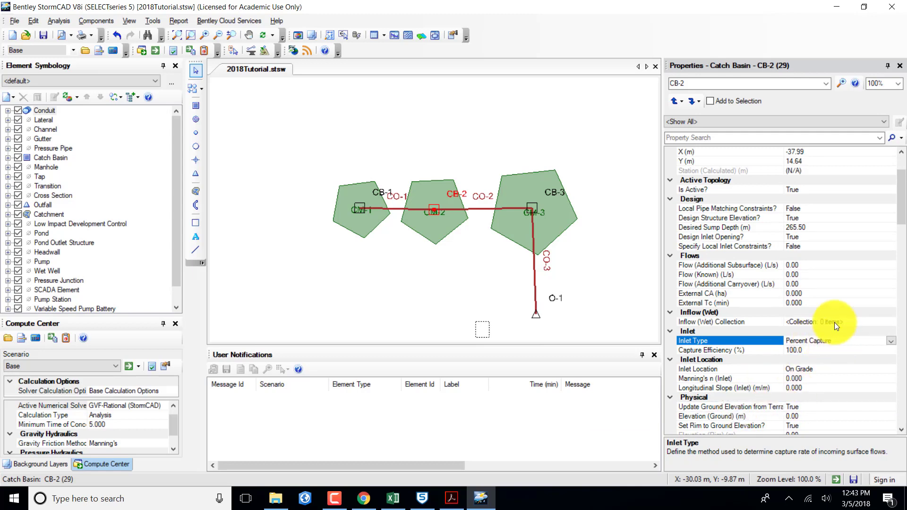
Step: Set the structure headloss method of catch basin CB-2 to Standard
scroll(795, 288, "up", 2)
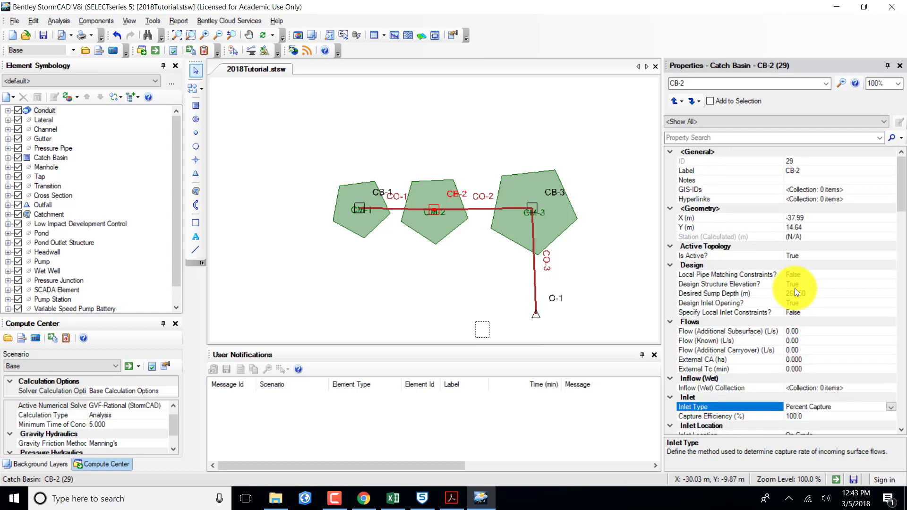
scroll(795, 288, "down", 2)
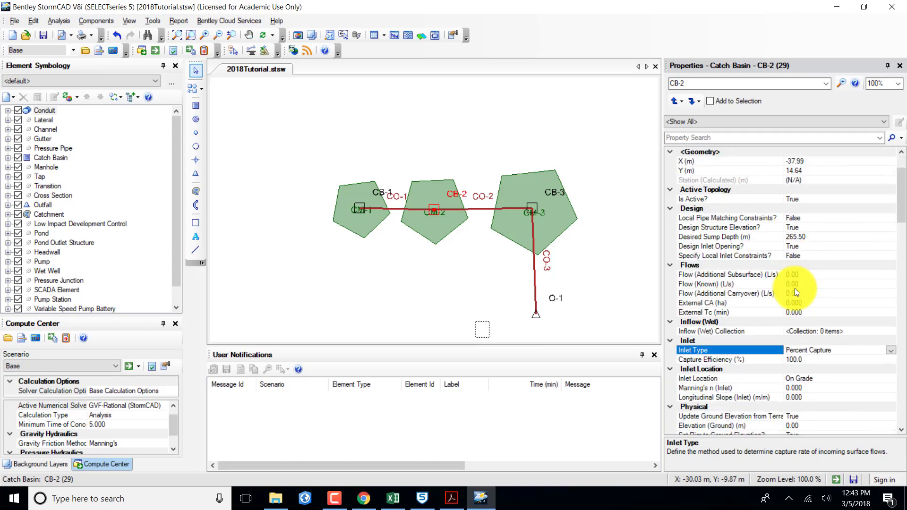
scroll(795, 289, "down", 1)
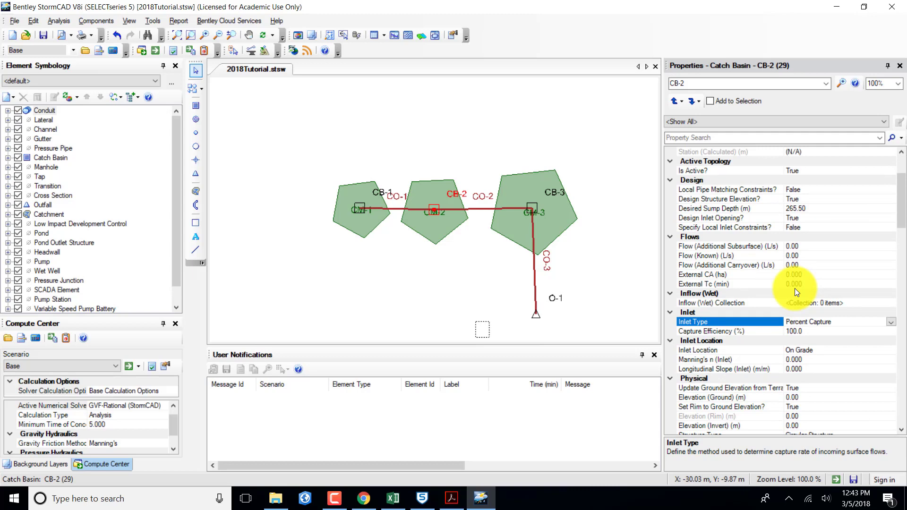
scroll(795, 288, "down", 1)
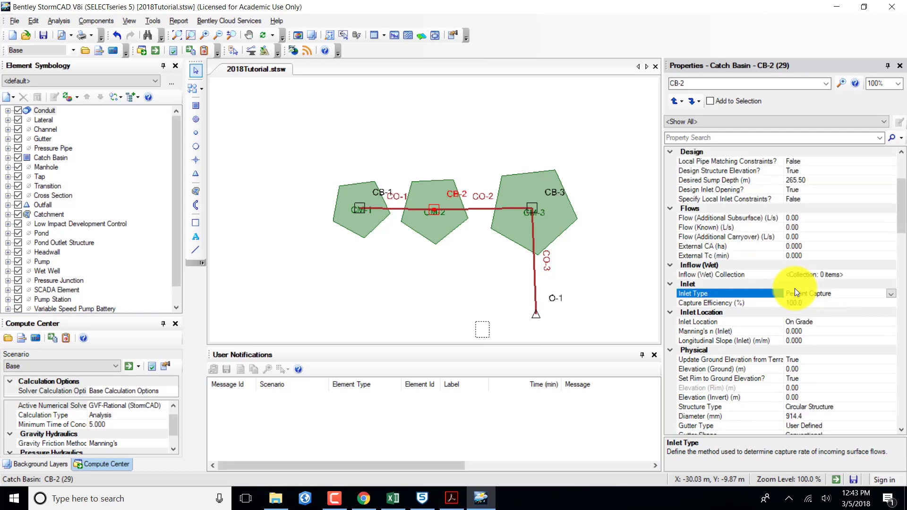
scroll(795, 288, "down", 2)
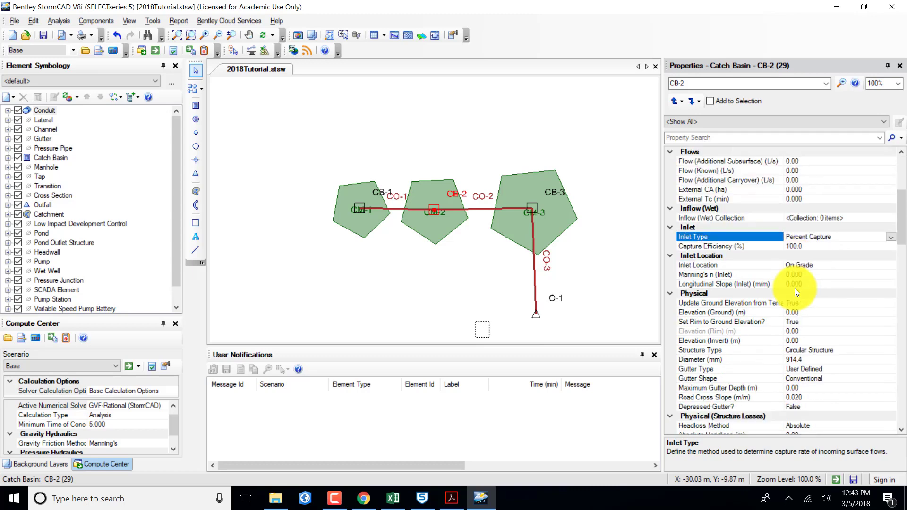
scroll(795, 288, "down", 1)
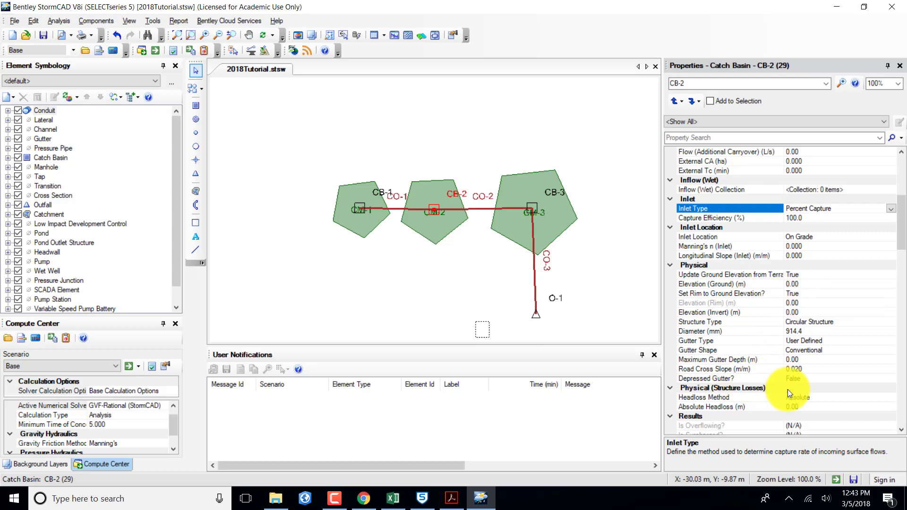
left_click(816, 401)
left_click(890, 398)
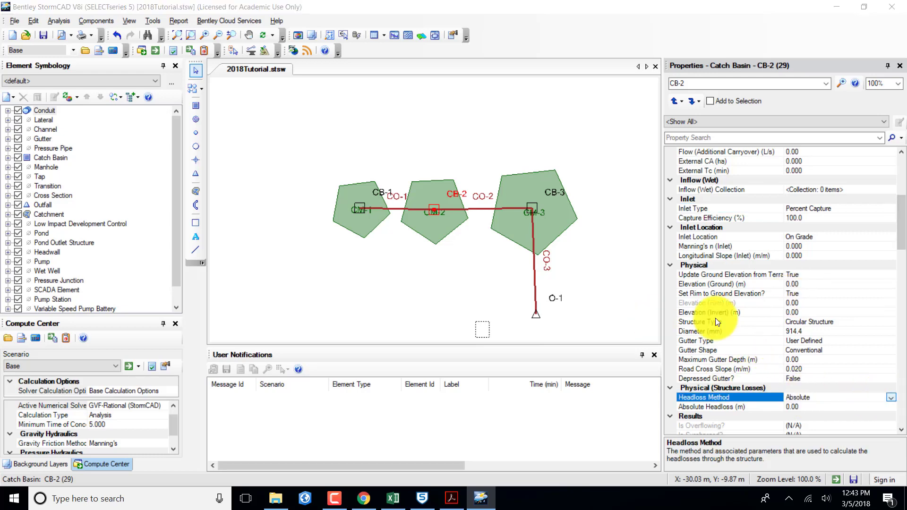
left_click(798, 451)
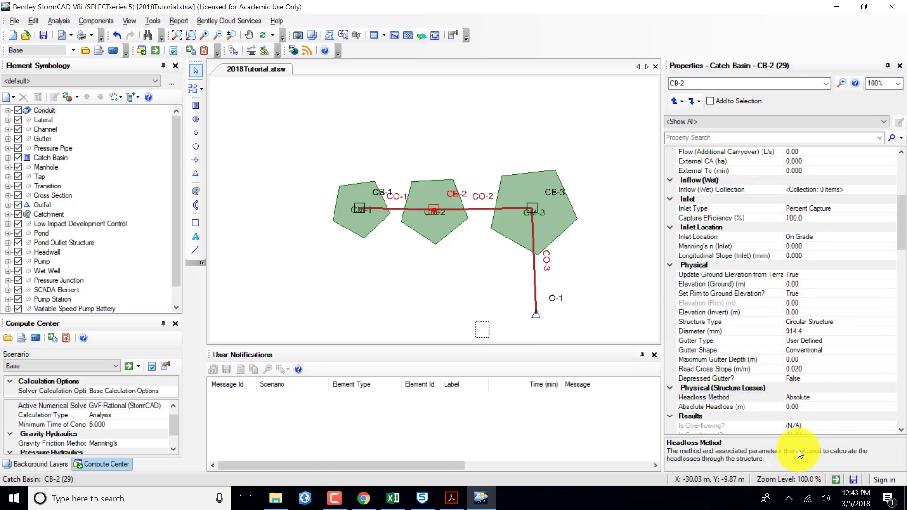
Step: Set the standard headloss coefficient of catch basin CB-2 to 0.5
left_click(798, 407)
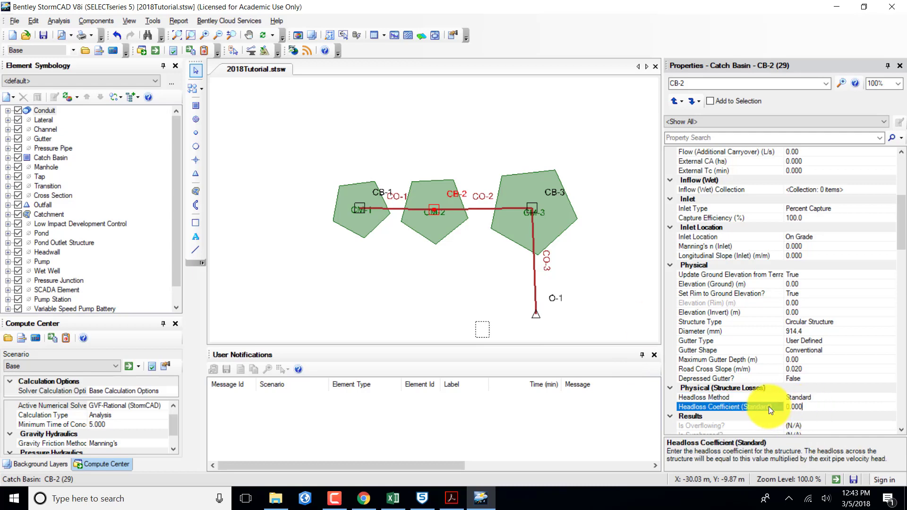
key("BackSpace")
key("BackSpace")
key("BackSpace")
key("BackSpace")
key("BackSpace")
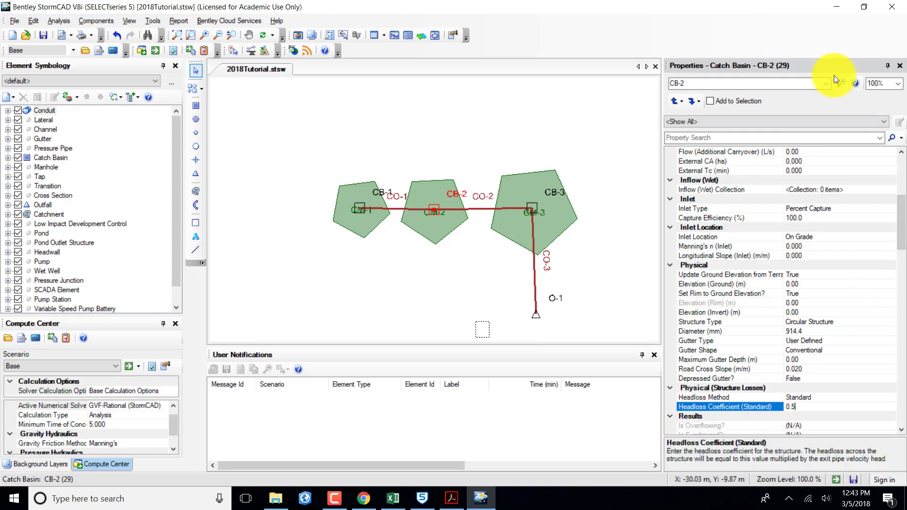
Step: Switch the properties to catch basin CB-3 and set its inlet type to Percent Capture
left_click(825, 83)
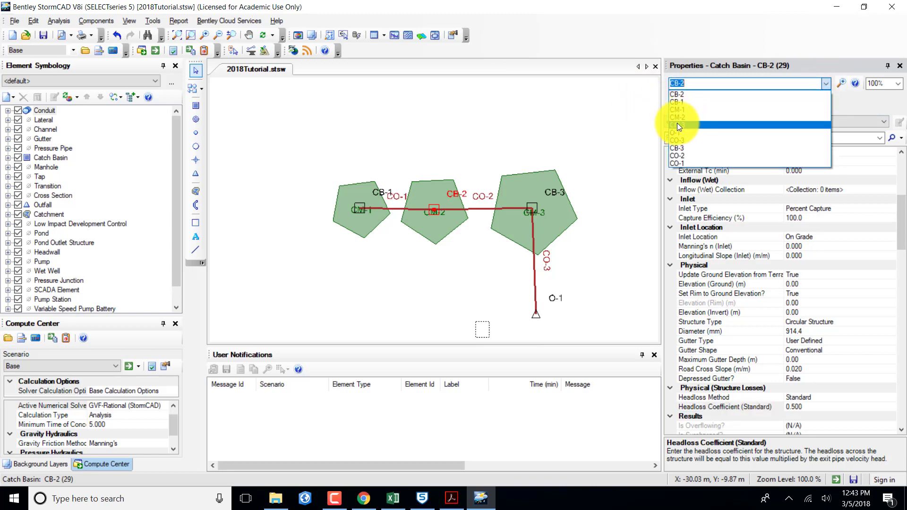
left_click(685, 149)
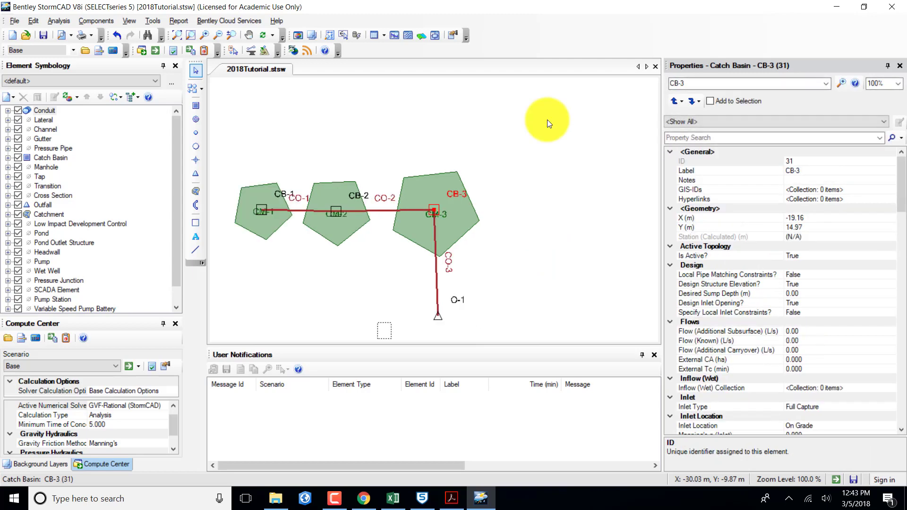
left_click(830, 409)
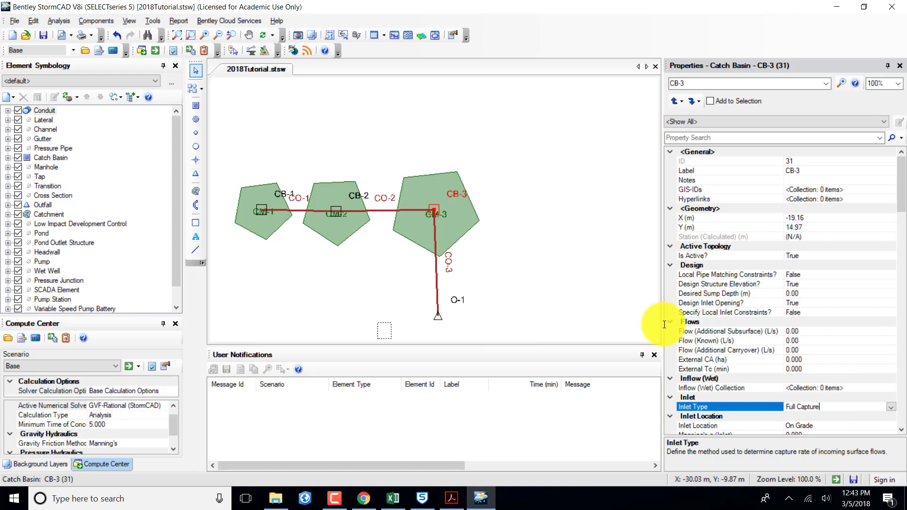
left_click(891, 407)
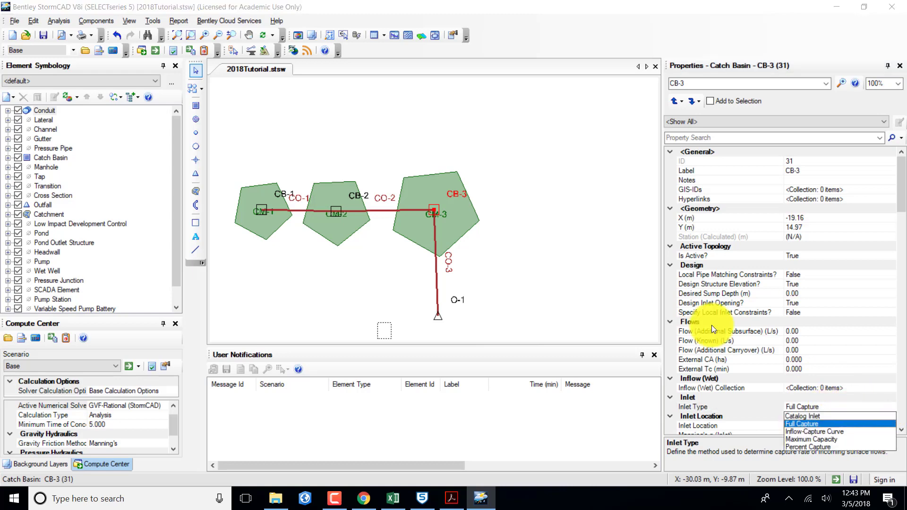
left_click(823, 446)
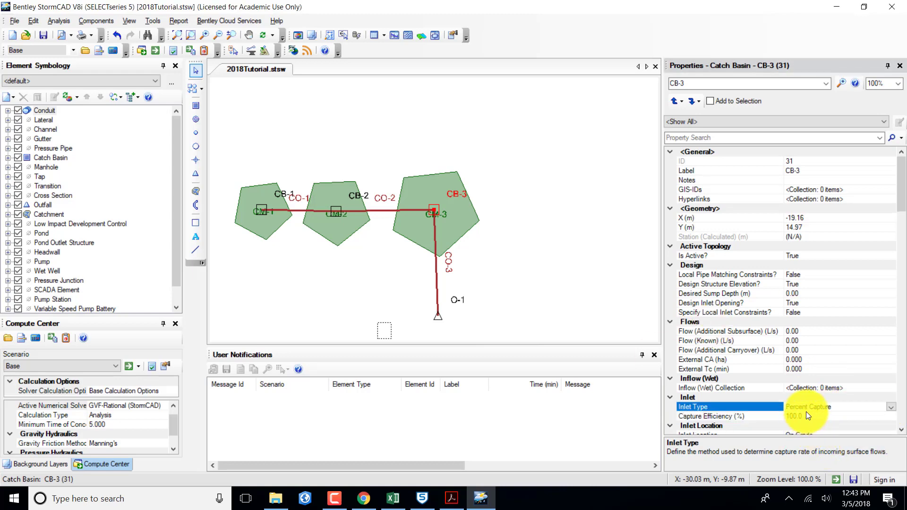
Step: Set the structure headloss method of catch basin CB-3 to Standard
scroll(806, 410, "down", 6)
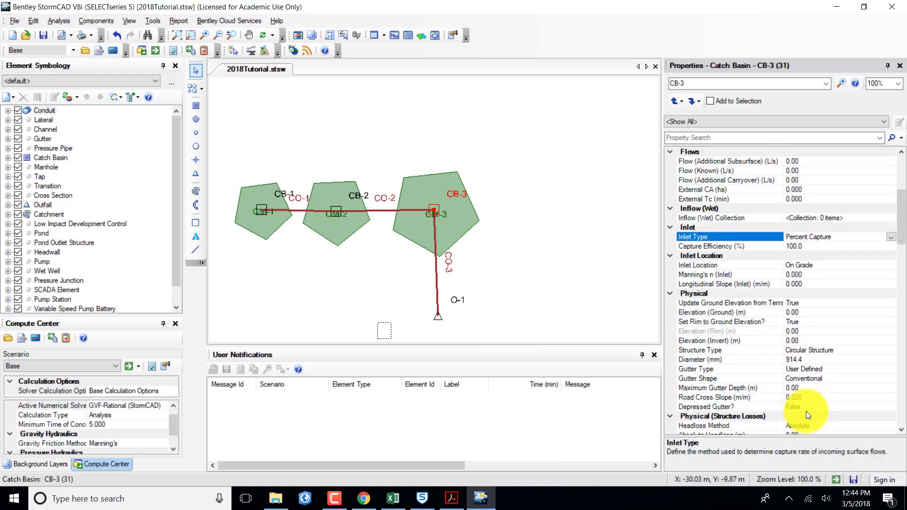
scroll(806, 411, "down", 2)
scroll(806, 411, "down", 1)
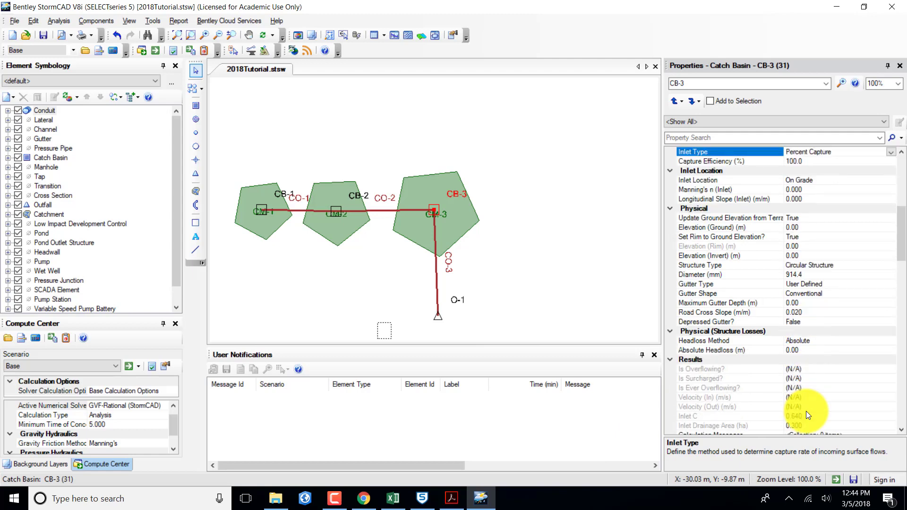
left_click(817, 341)
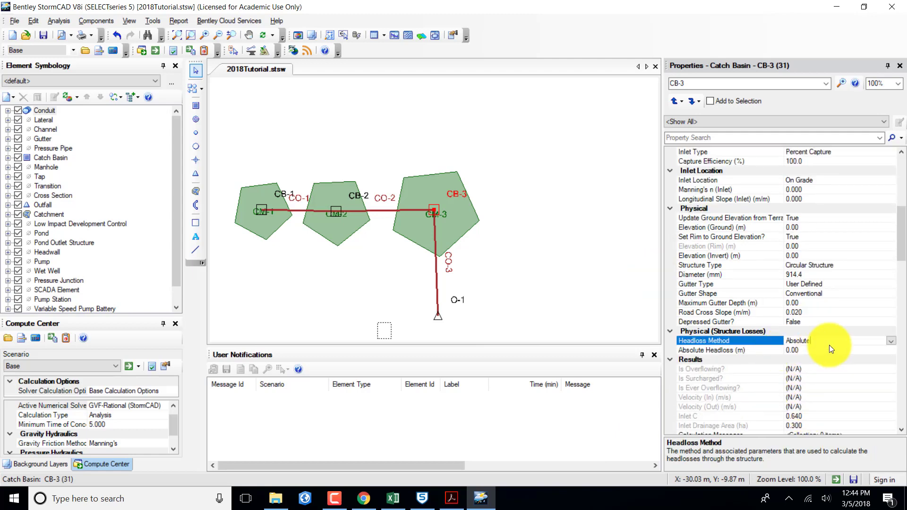
left_click(891, 341)
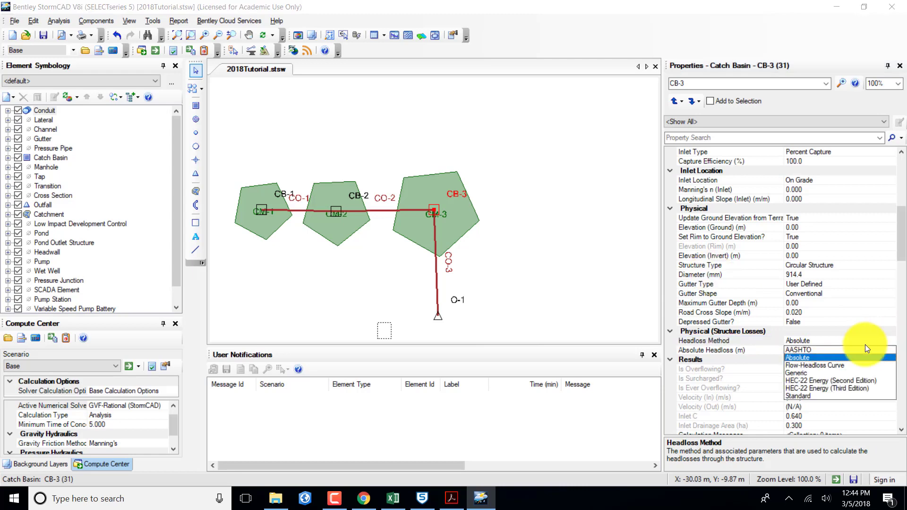
left_click(815, 395)
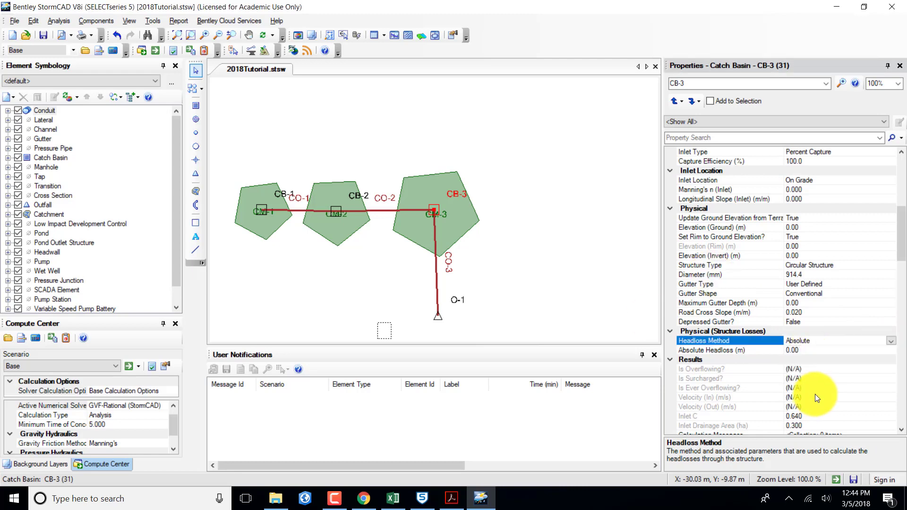
Step: Set the standard headloss coefficient of catch basin CB-3 to 0.5
left_click(806, 351)
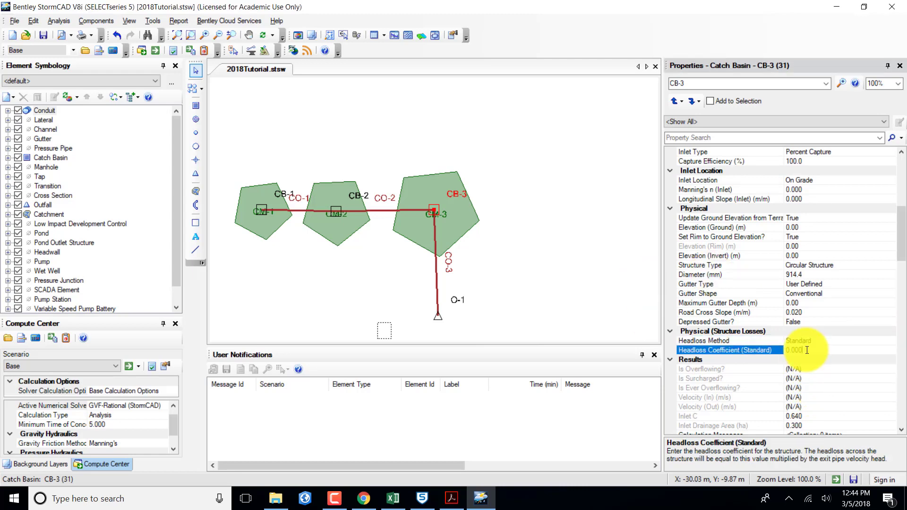
type("0")
key("BackSpace")
key("BackSpace")
key("BackSpace")
key("BackSpace")
key("BackSpace")
type("0.5")
key("Return")
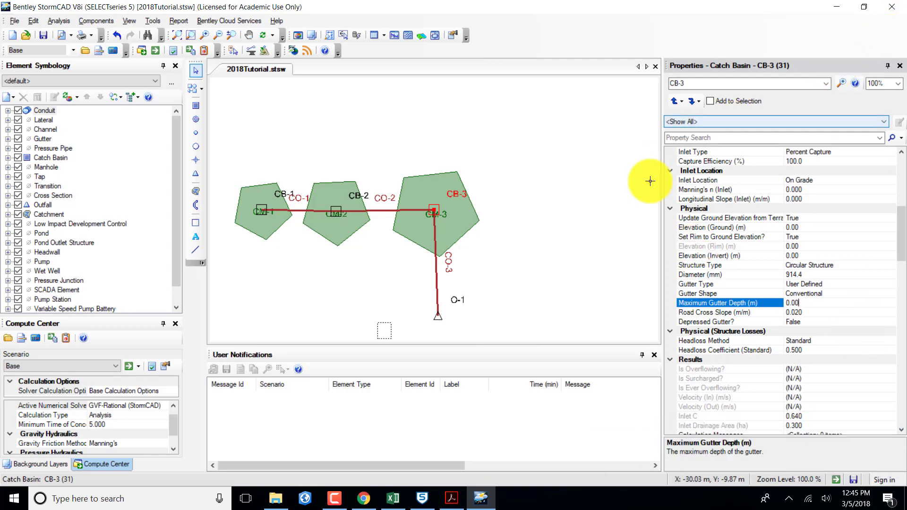
Step: Switch the properties to outfall O-1 and set its boundary condition type to User Defined Tailwater
left_click(825, 83)
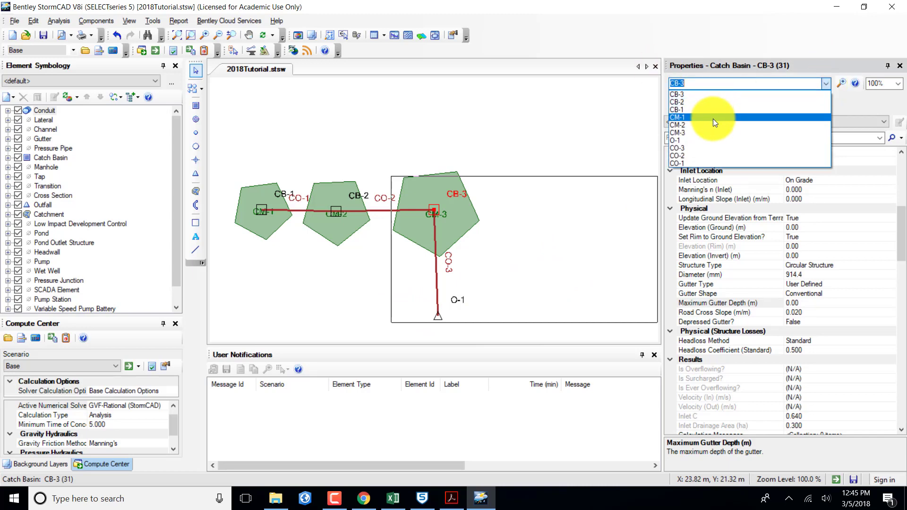
left_click(684, 141)
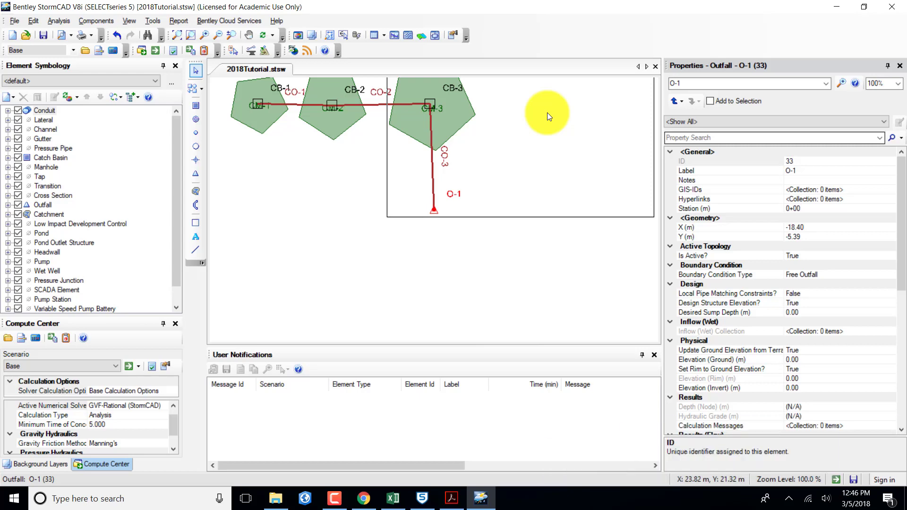
left_click(840, 274)
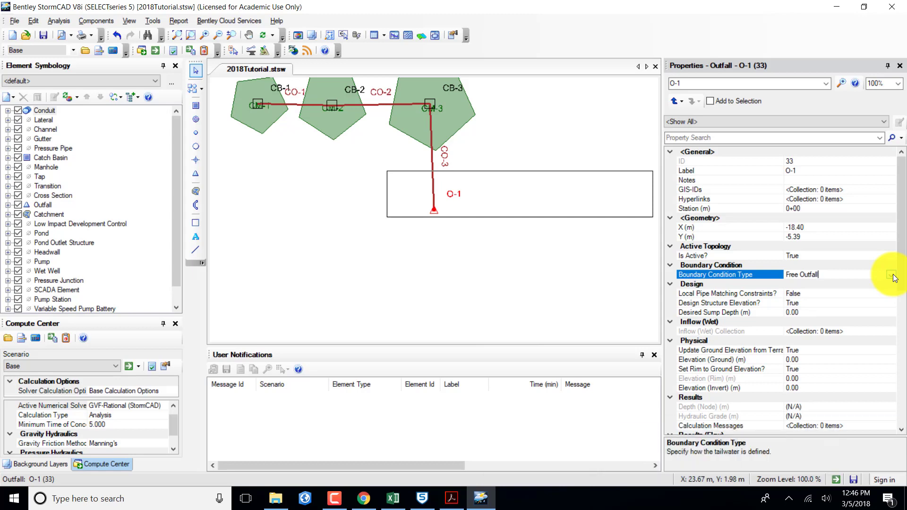
left_click(833, 276)
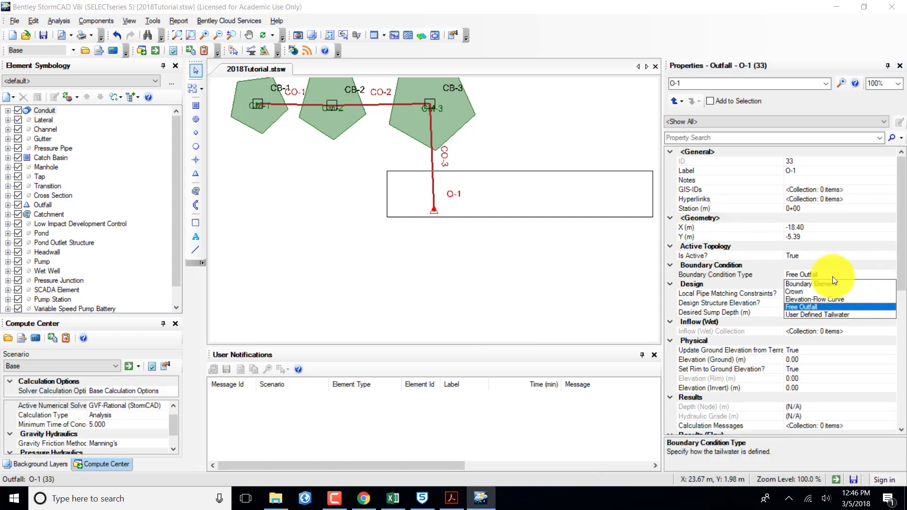
left_click(823, 315)
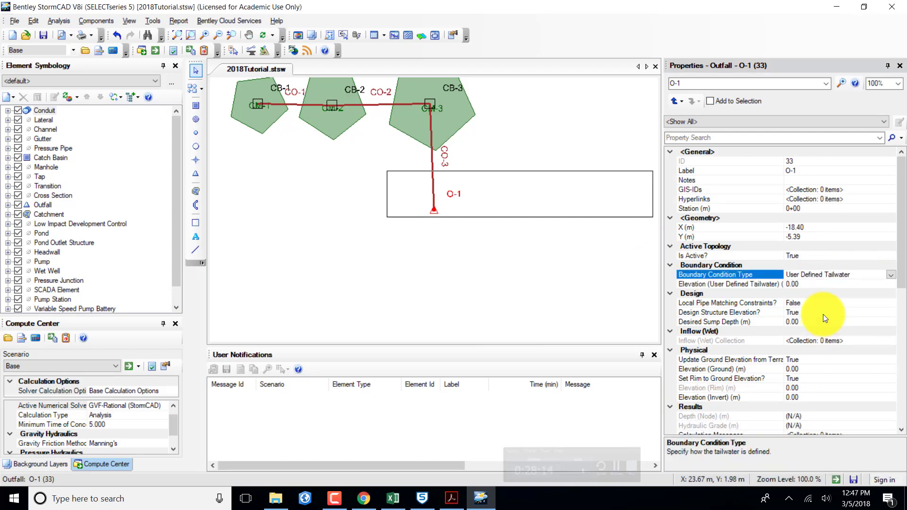
Step: Set the user-defined tailwater elevation of outfall O-1 to 262.8 m
left_click(807, 284)
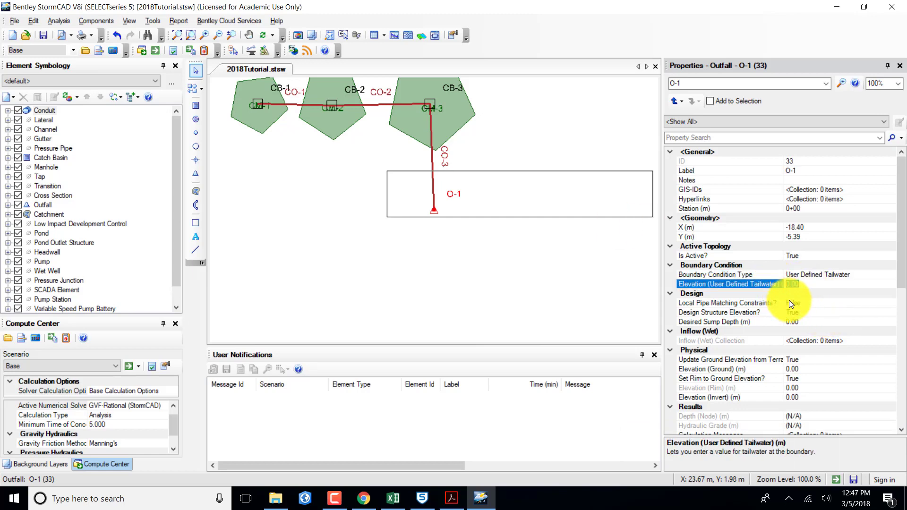
type("264.6")
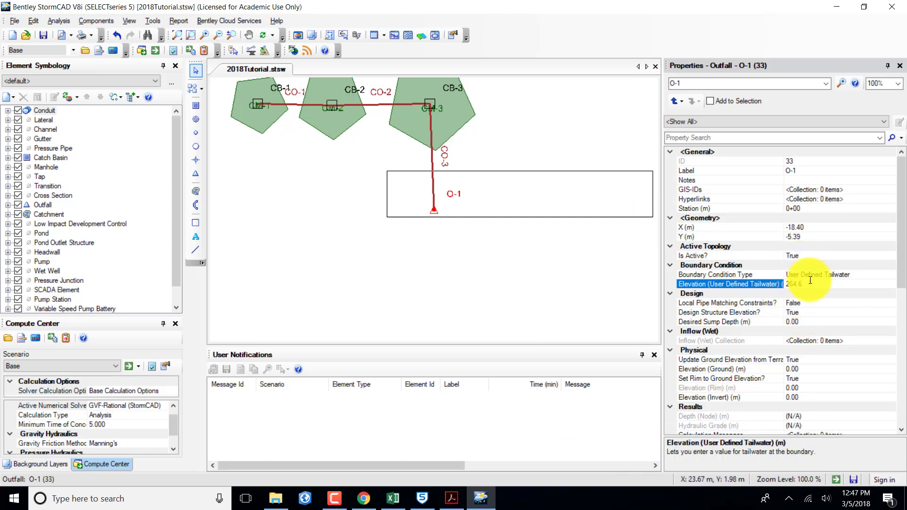
left_click(776, 283)
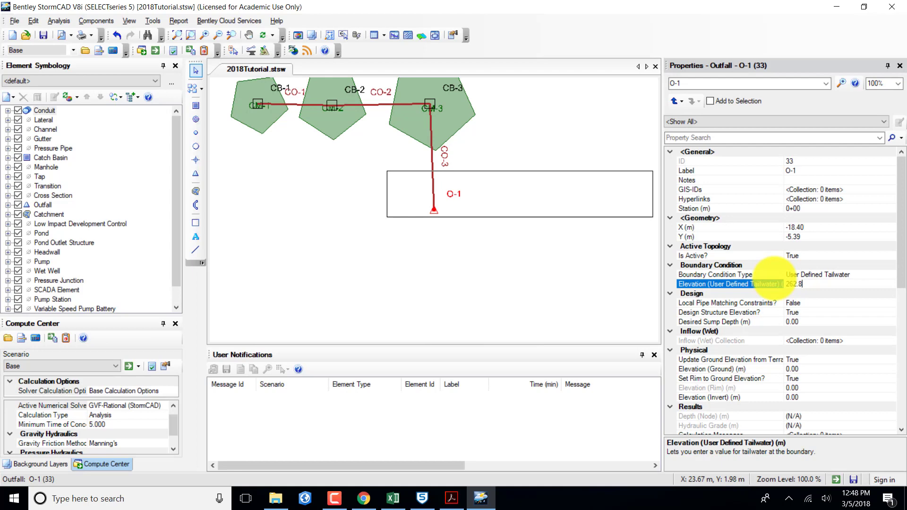
Step: Set the Design Structure Elevation option of outfall O-1 to False
left_click(807, 311)
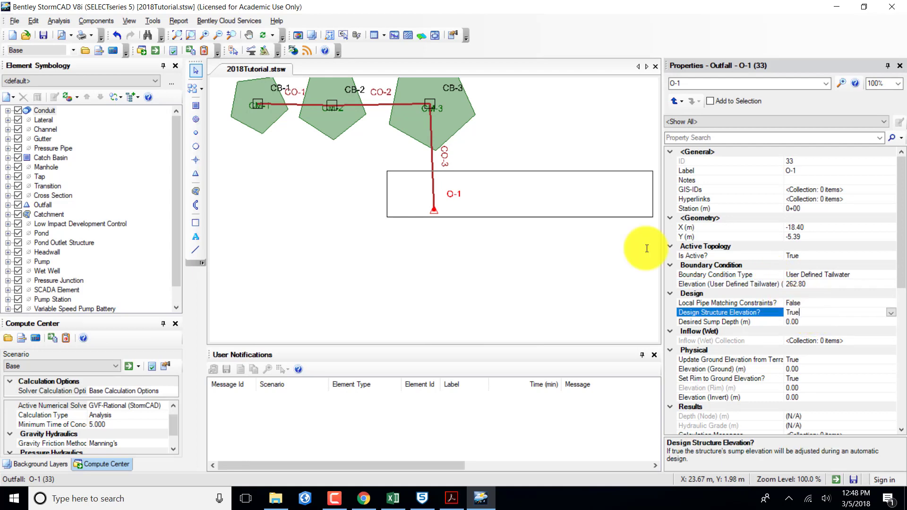
left_click(892, 313)
left_click(796, 331)
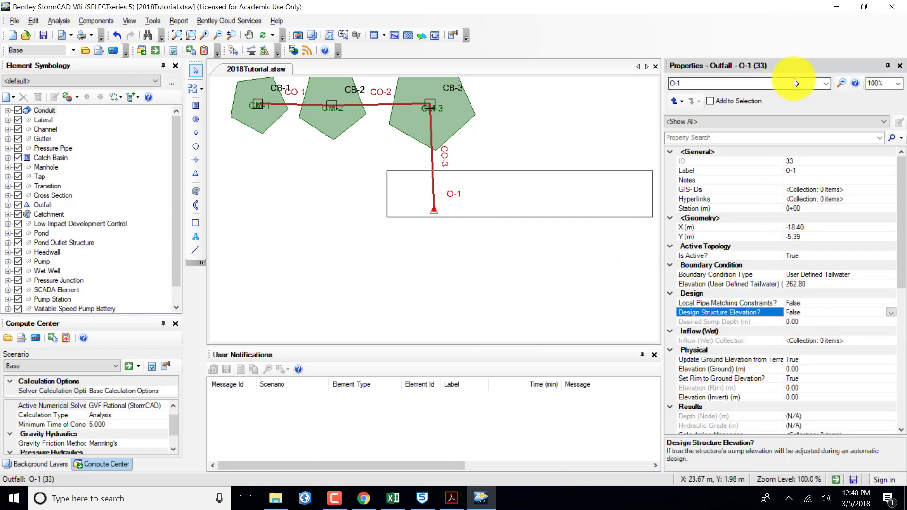
Step: Switch the properties to conduit CO-1 and set its user-defined length to 20 m
left_click(826, 83)
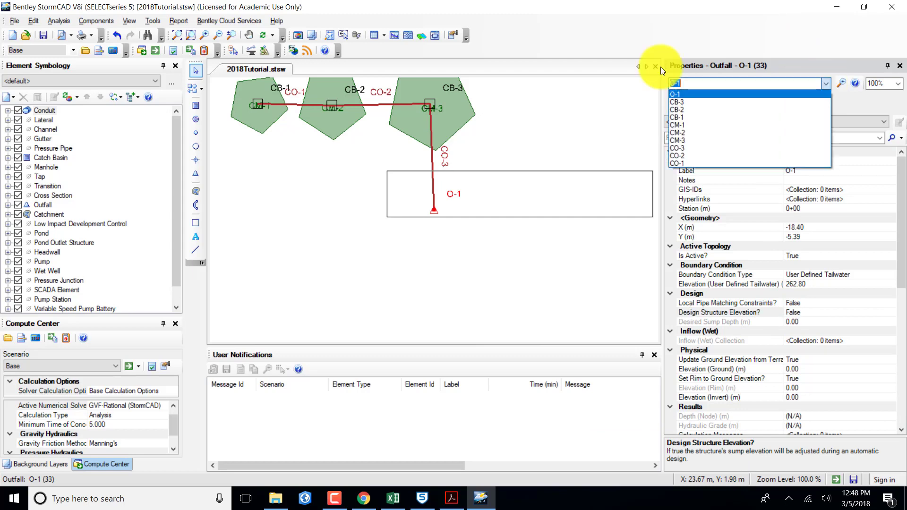
left_click(681, 161)
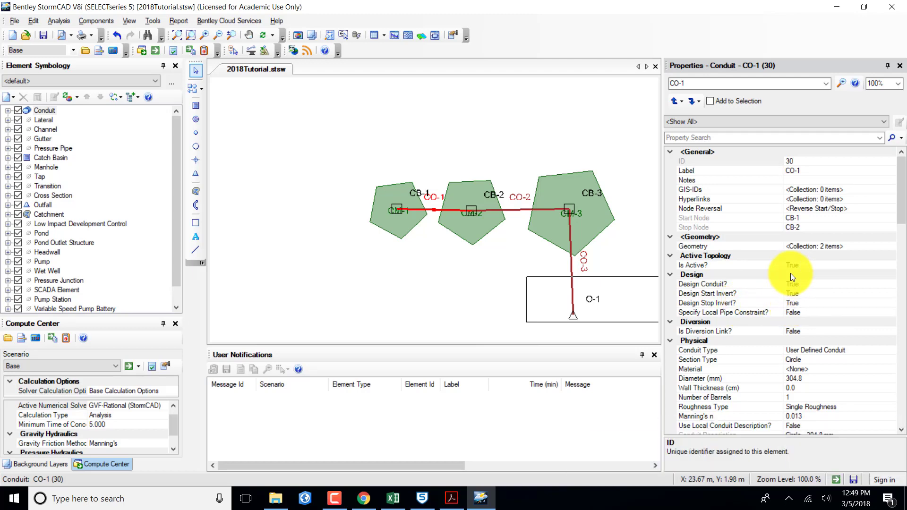
scroll(790, 274, "down", 3)
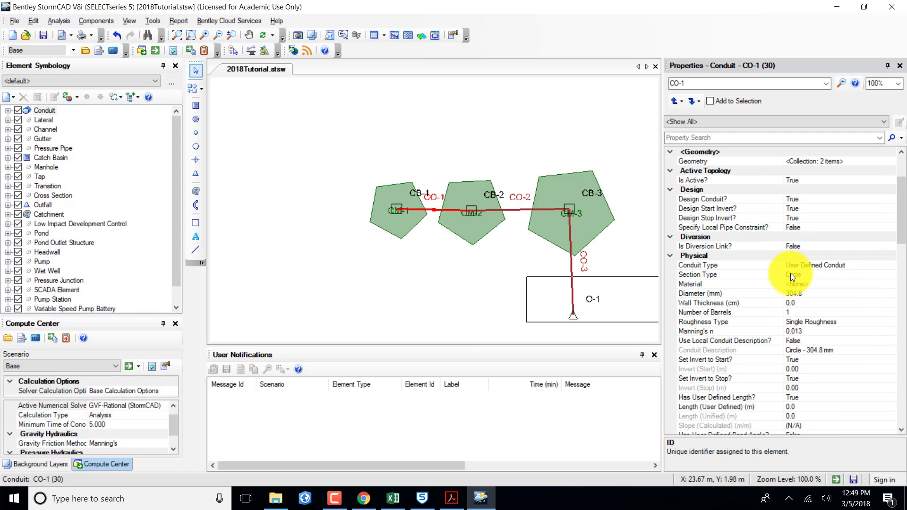
left_click(795, 406)
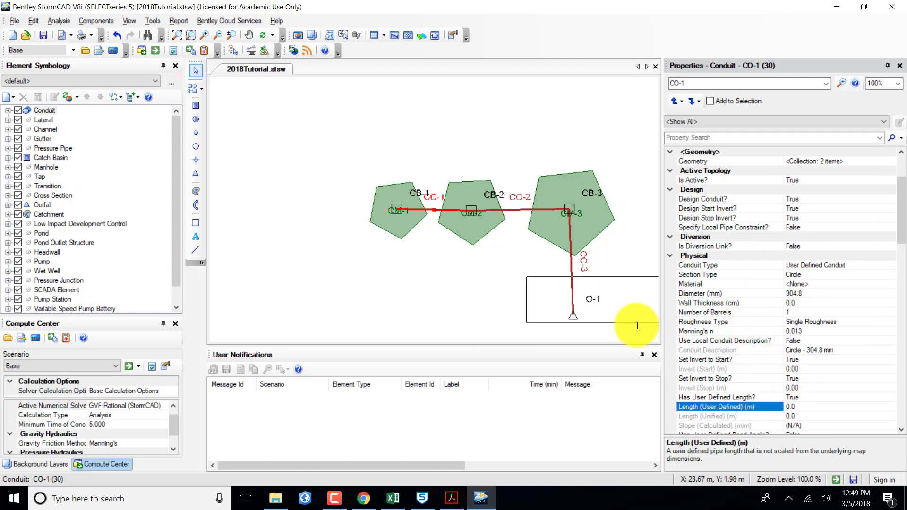
left_click_drag(797, 407, 781, 406)
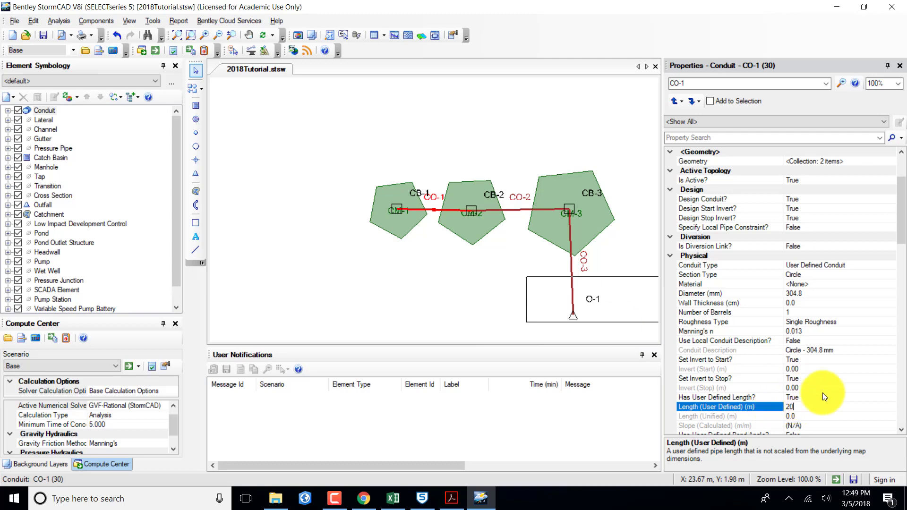
key("Return")
Step: Set the conduit type of CO-1 to Catalog Conduit and its catalog class to Circle - Concrete
left_click(821, 264)
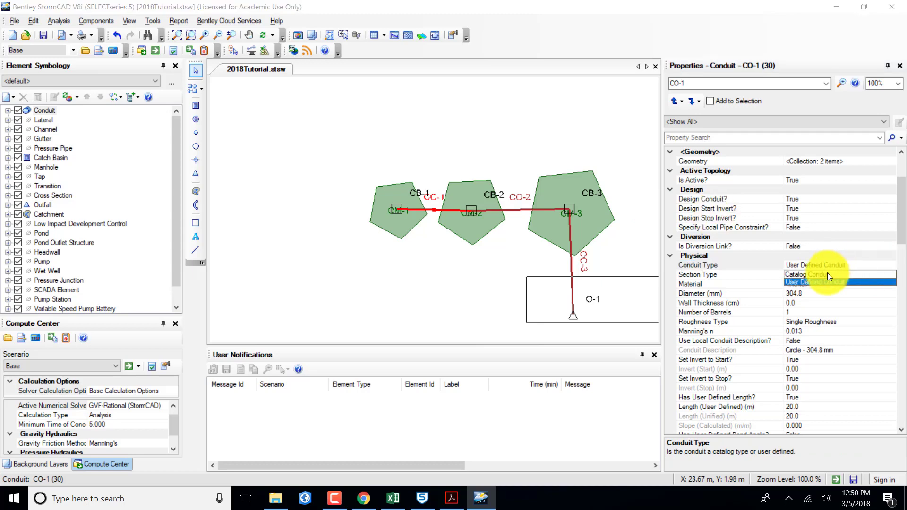
left_click(826, 274)
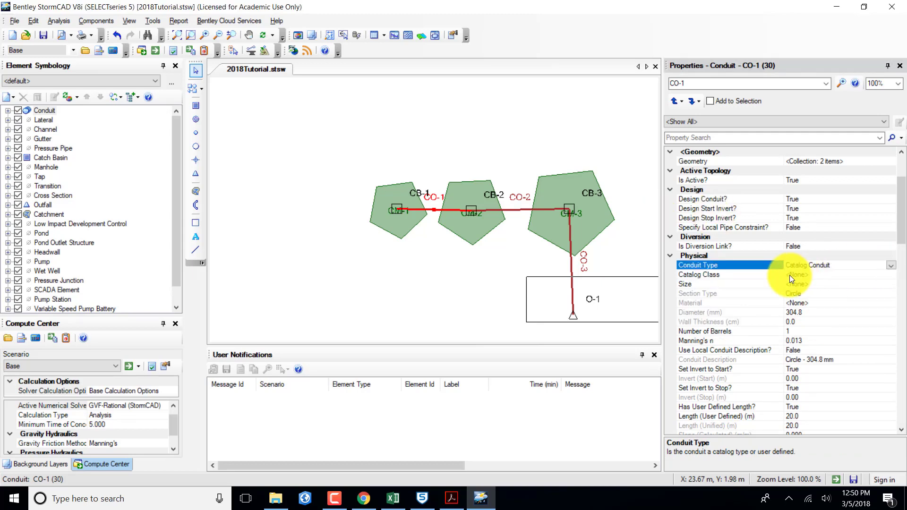
left_click(795, 274)
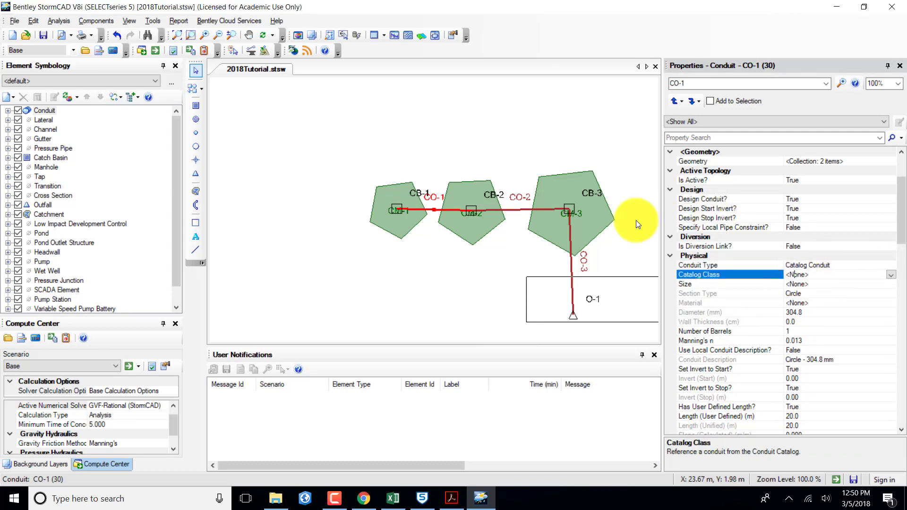
left_click(891, 275)
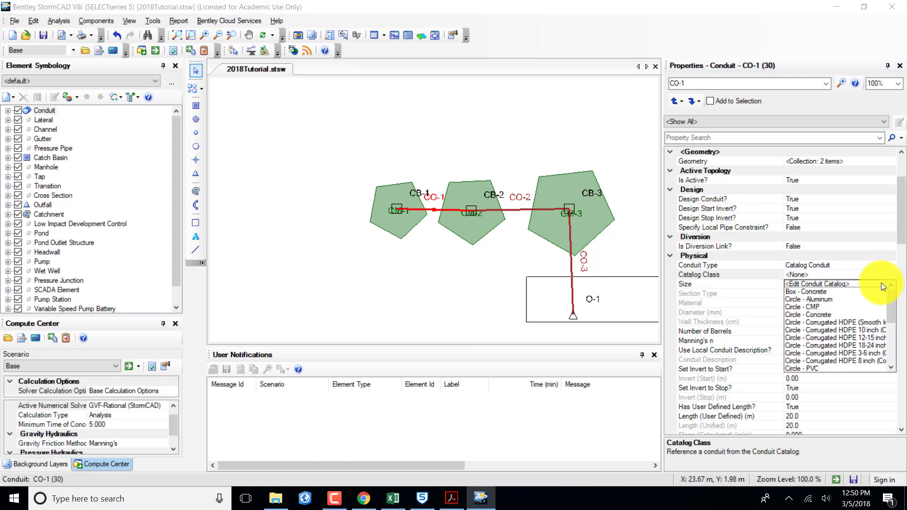
left_click(818, 315)
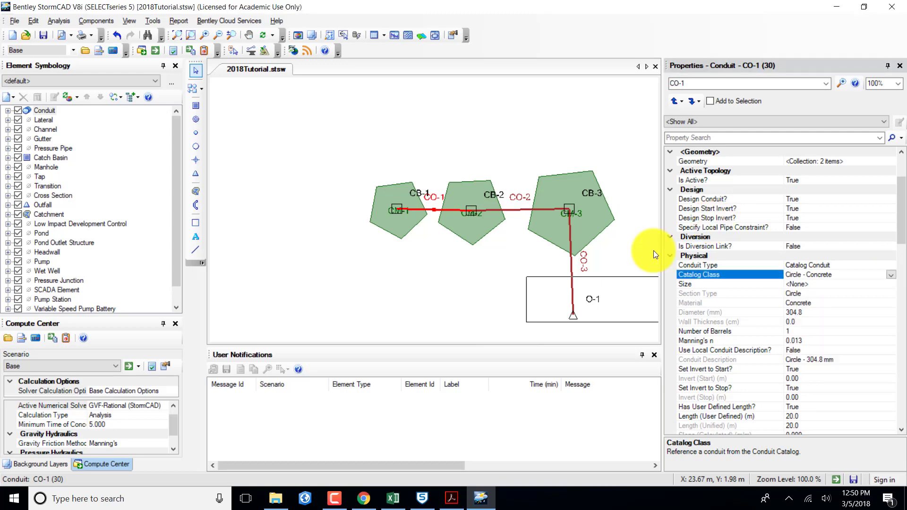
Step: Set the catalog size of conduit CO-1 to 200 mm
left_click(822, 285)
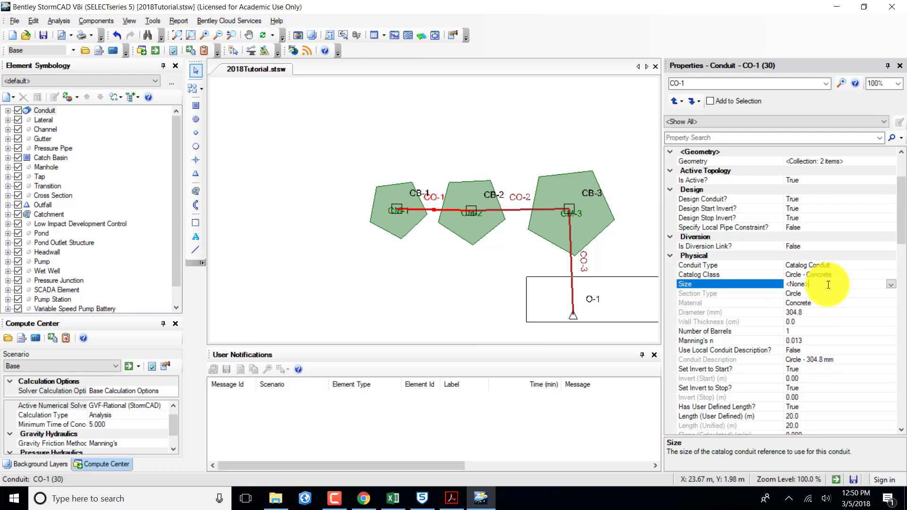
left_click(891, 285)
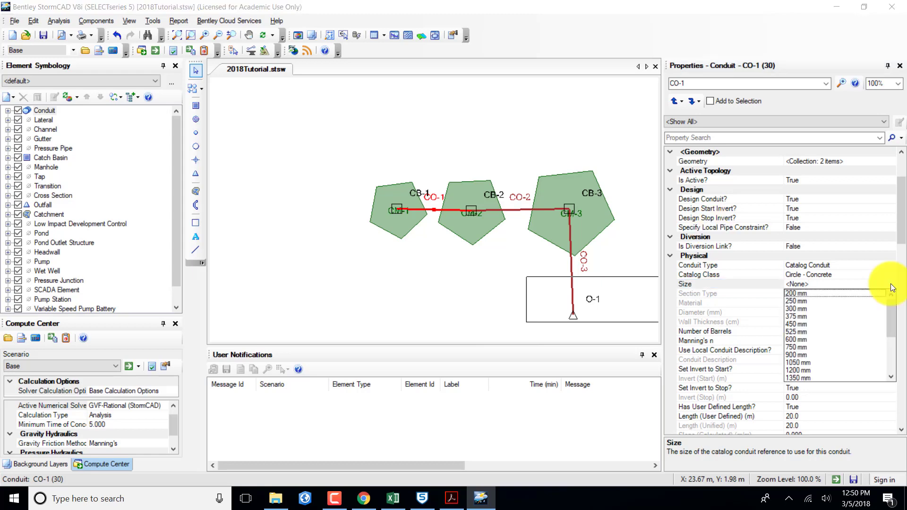
left_click(797, 293)
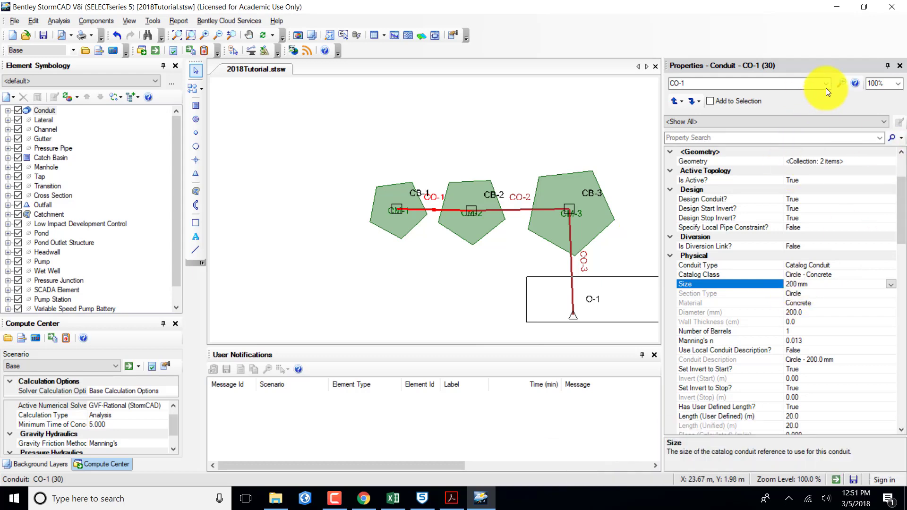
Step: Switch the properties to conduit CO-2 and set its user-defined length to 20 m
left_click(753, 84)
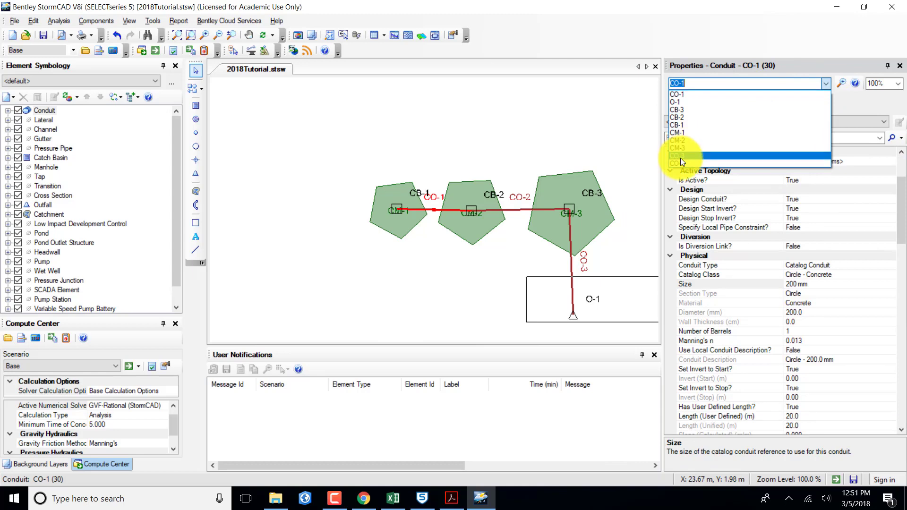
left_click(693, 163)
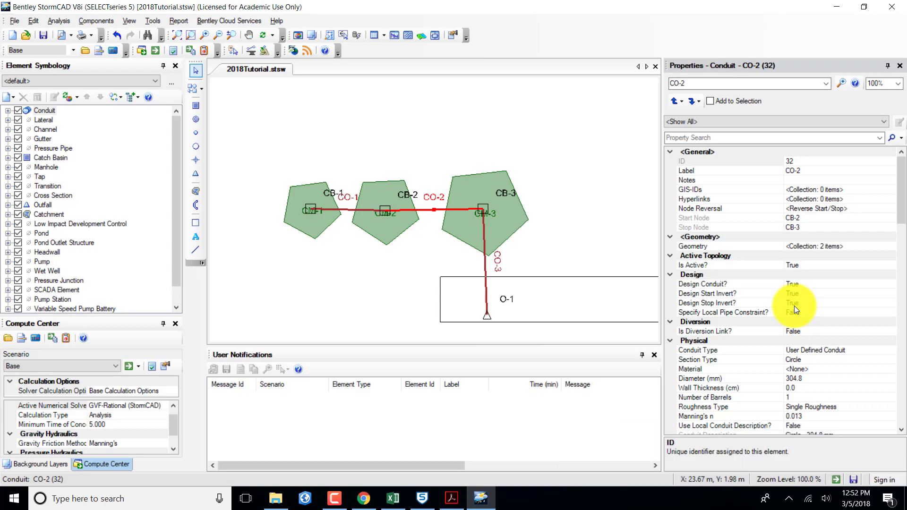
scroll(794, 305, "down", 1)
scroll(795, 306, "down", 2)
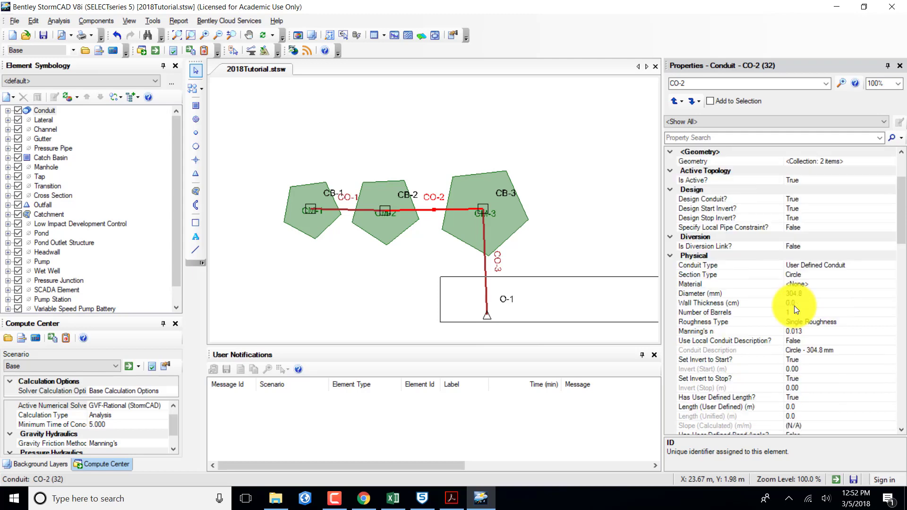
left_click(795, 407)
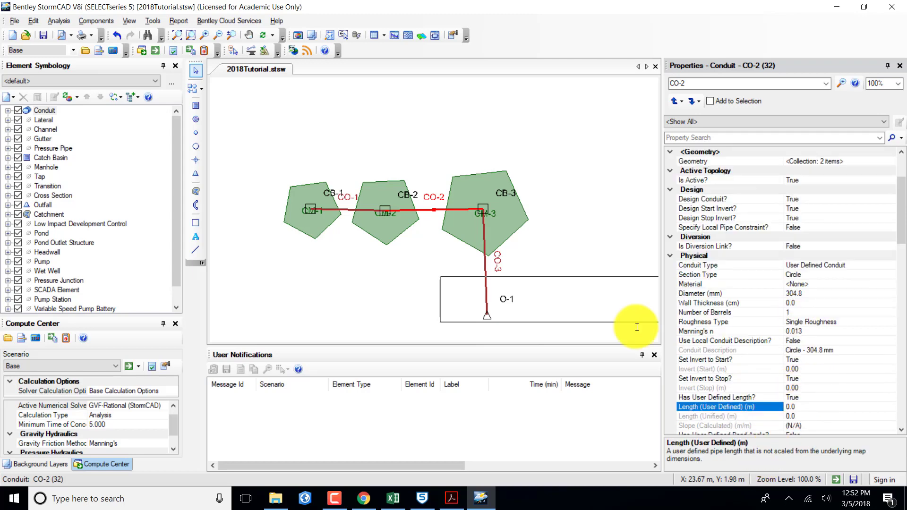
left_click(776, 409)
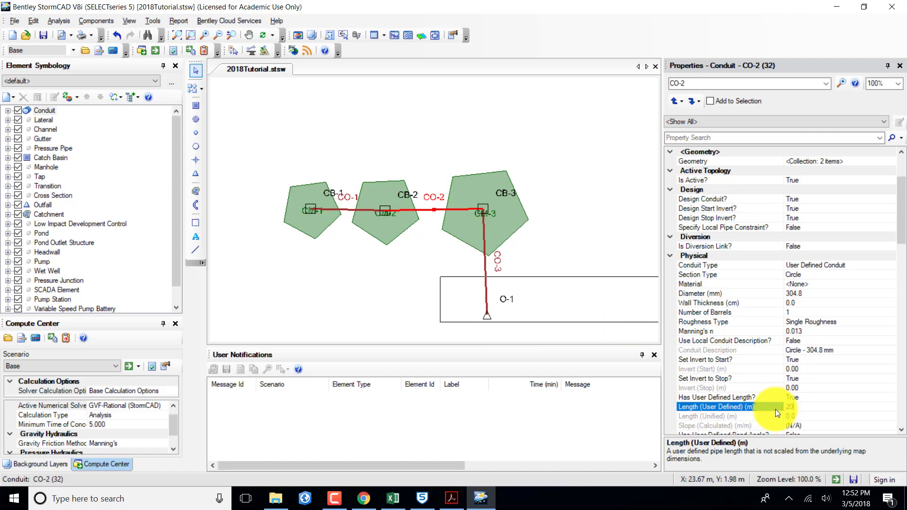
Step: Set the conduit type of CO-2 to Catalog Conduit and its catalog class to Circle - Concrete
left_click(804, 268)
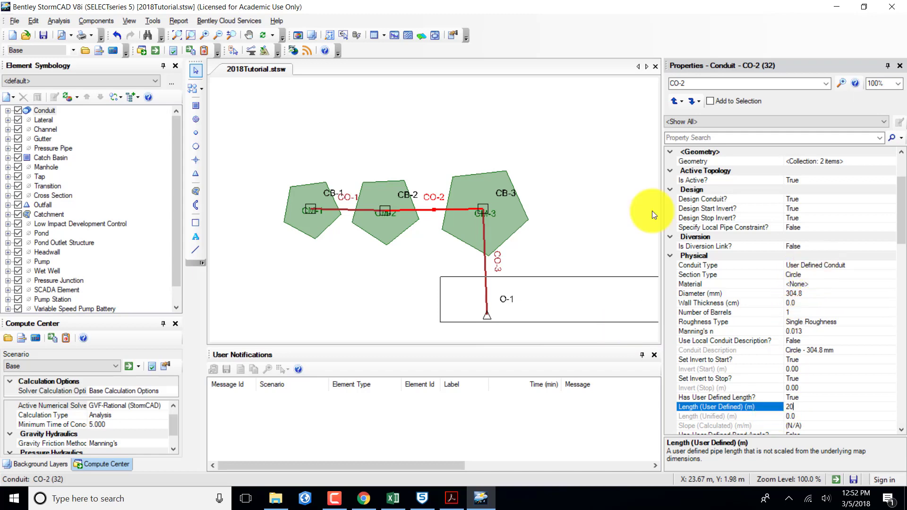
left_click(892, 265)
left_click(823, 274)
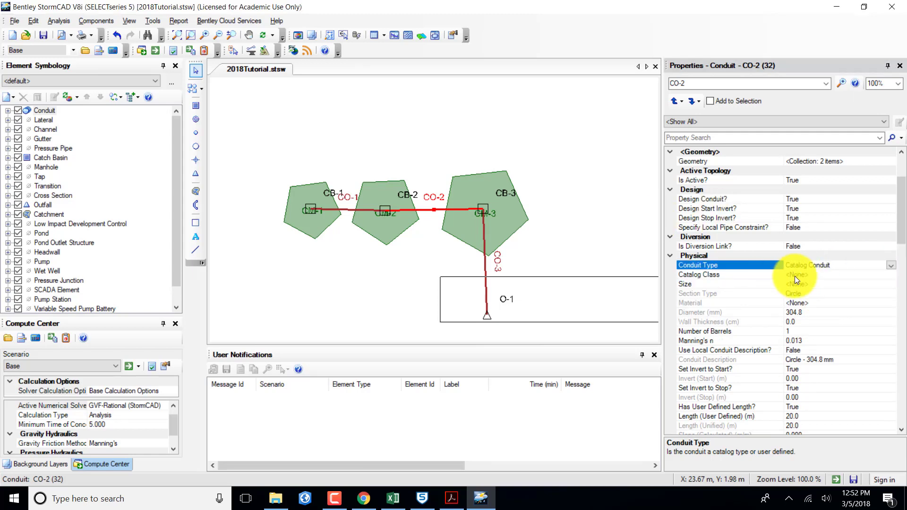
left_click(801, 275)
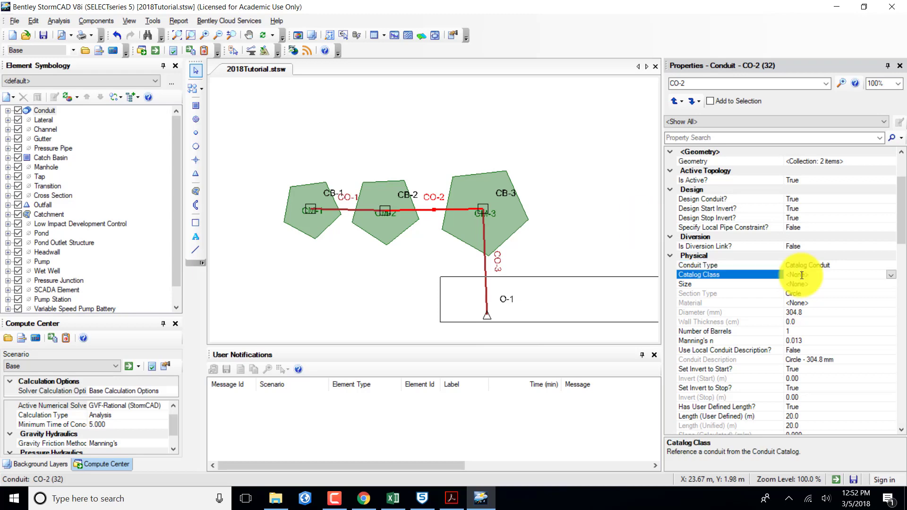
left_click(890, 277)
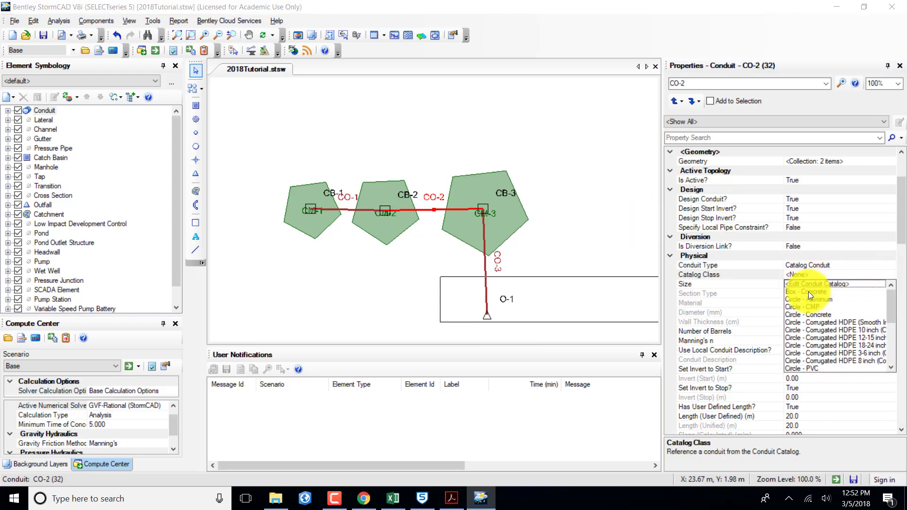
left_click(815, 315)
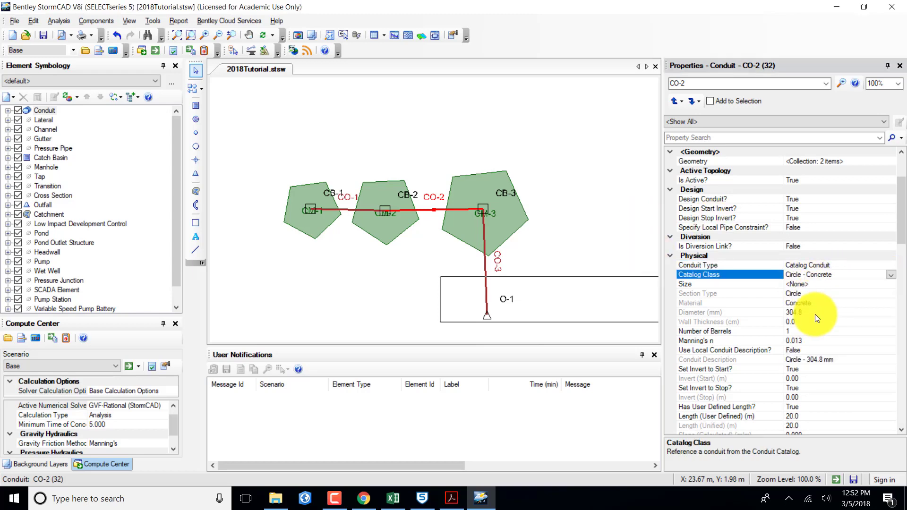
Step: Set the catalog size of conduit CO-2 to 200 mm
left_click(818, 285)
left_click(891, 284)
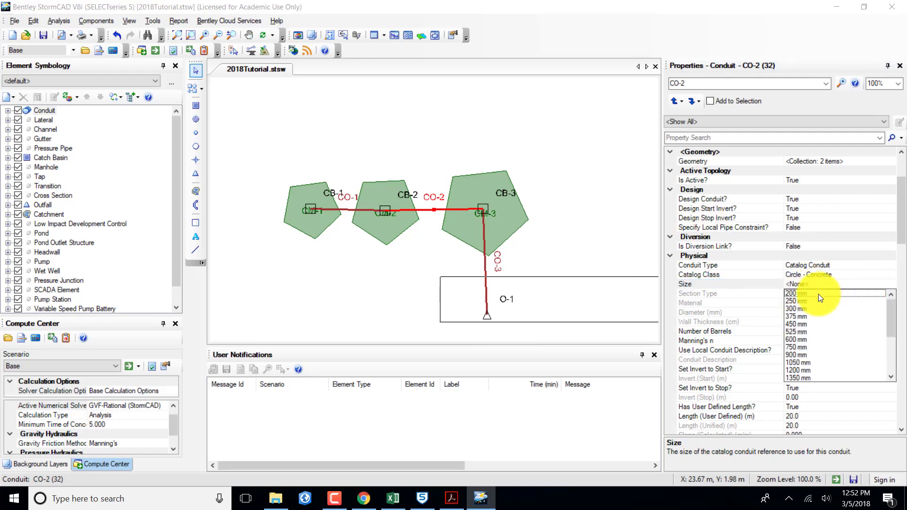
key("Return")
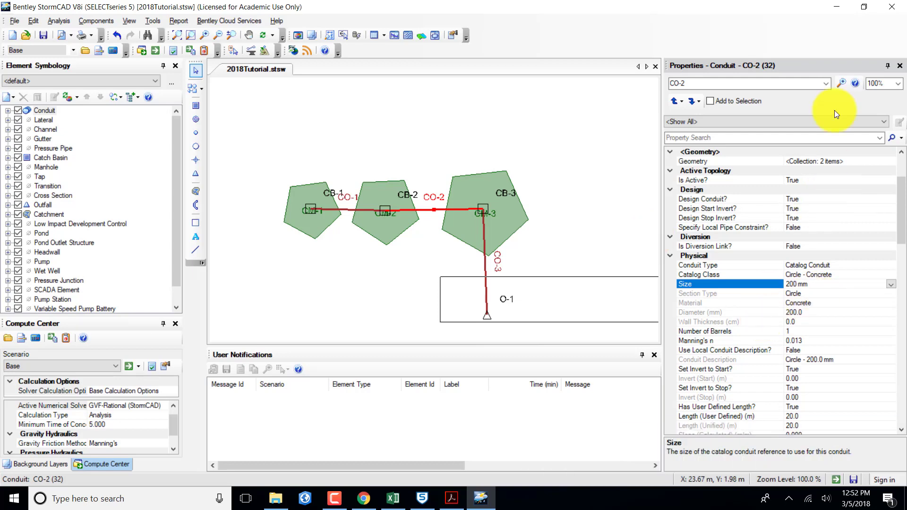
Step: Switch the properties to conduit CO-3 and set its conduit type to Catalog Conduit
left_click(826, 83)
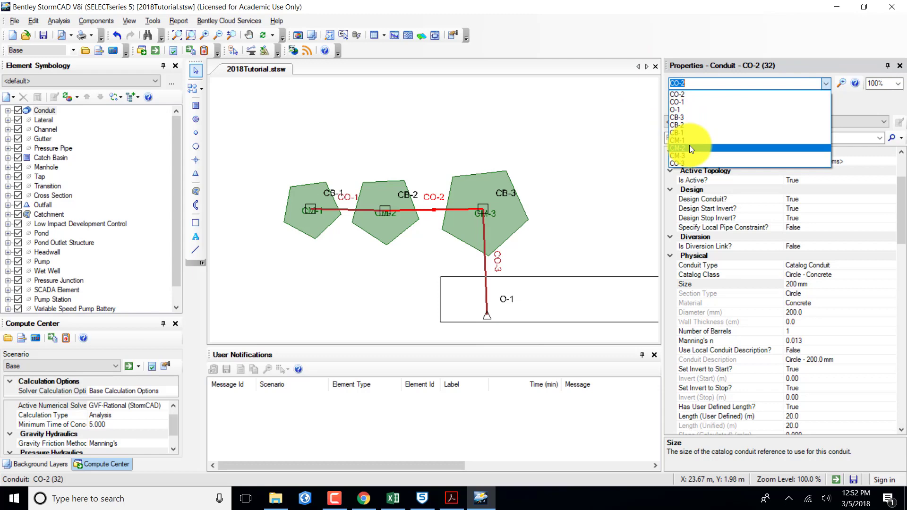
left_click(685, 163)
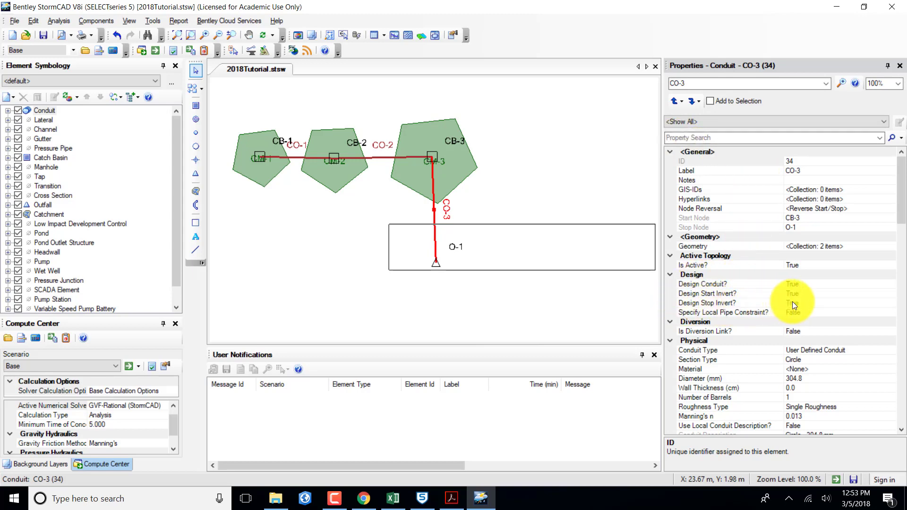
left_click(803, 350)
left_click(891, 350)
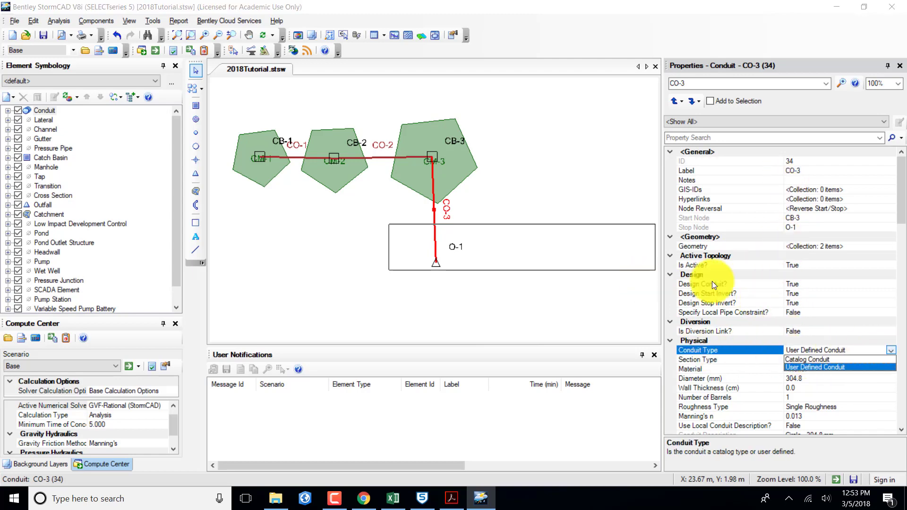
left_click(810, 359)
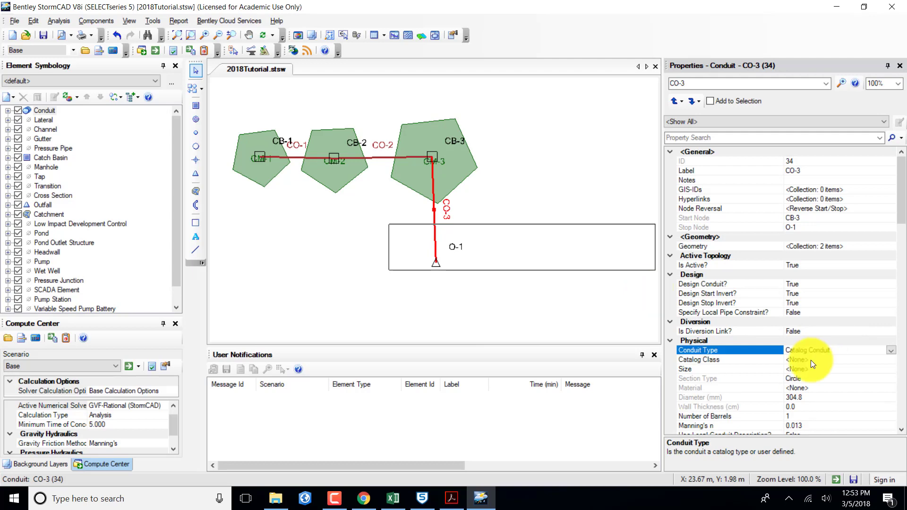
Step: Set the catalog class of conduit CO-3 to Box - Concrete and its size to 610 x 610 mm
left_click(833, 361)
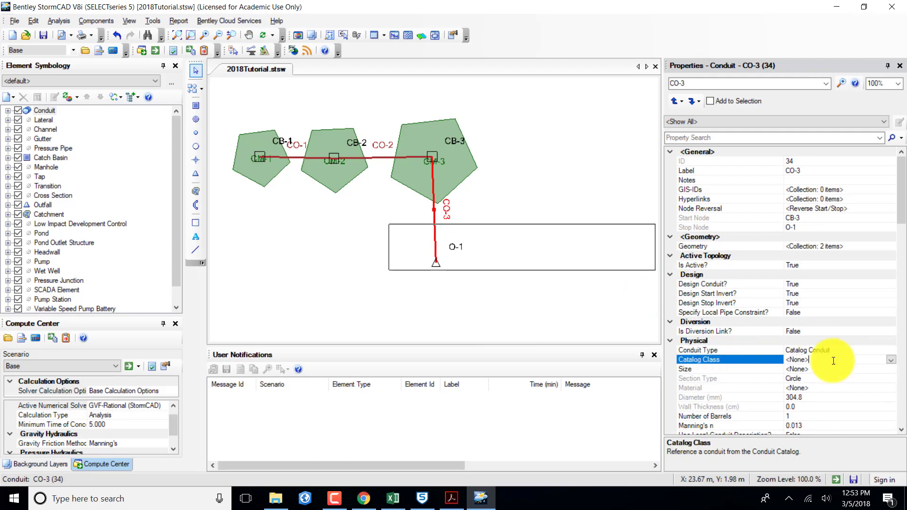
left_click(892, 361)
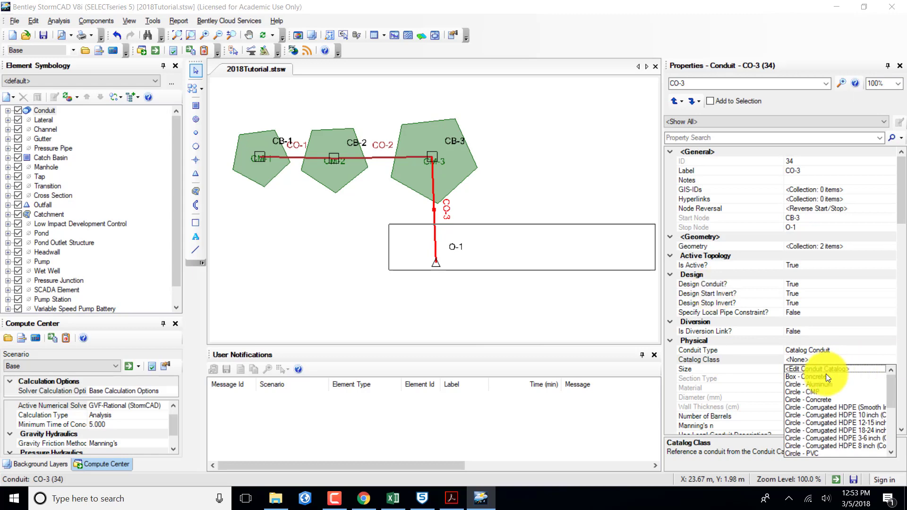
left_click(796, 377)
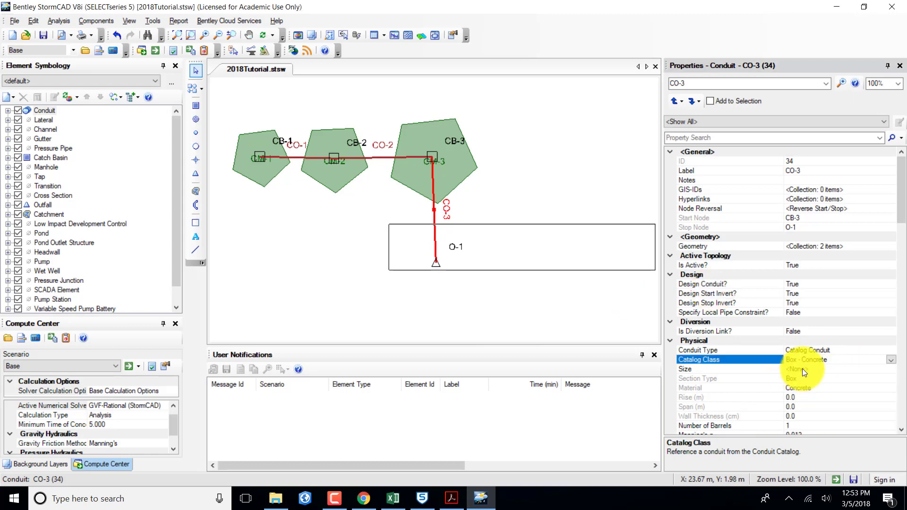
left_click(793, 369)
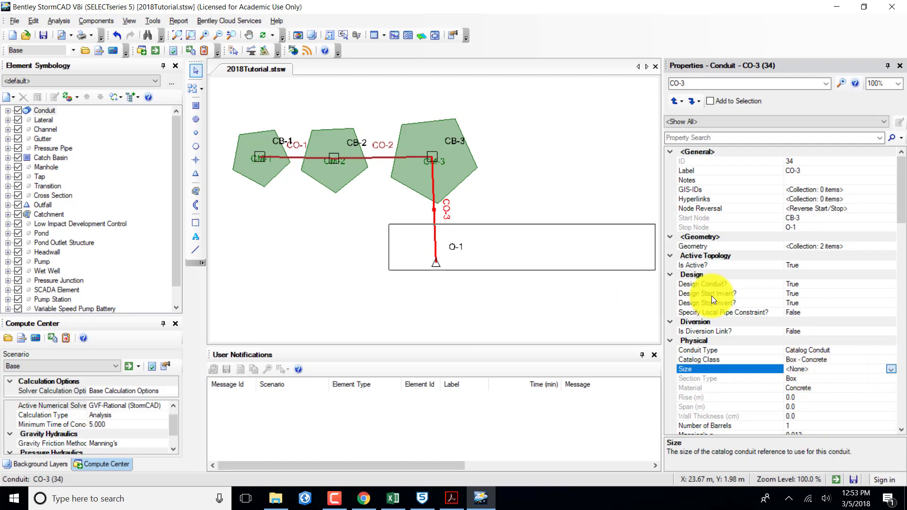
left_click(815, 379)
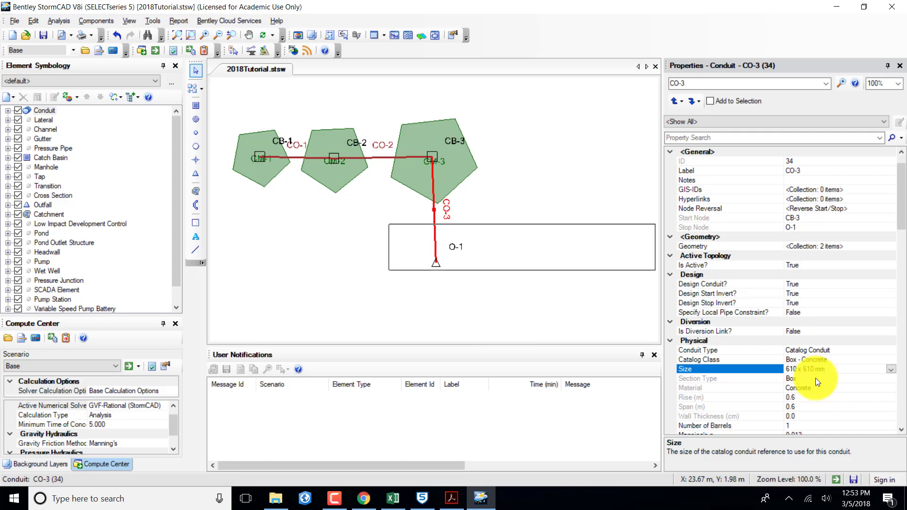
scroll(815, 378, "down", 2)
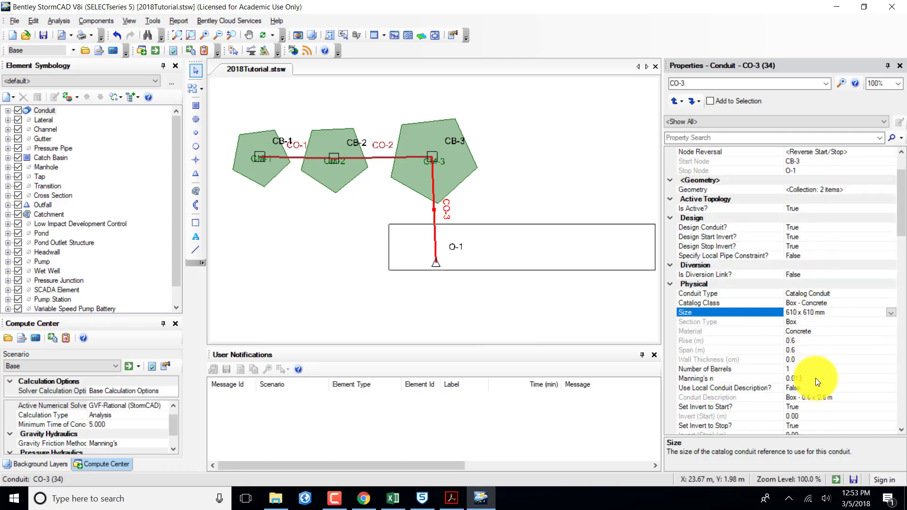
Step: Set the user-defined length of conduit CO-3 to 10 m and switch the properties to conduit CO-2
scroll(815, 378, "down", 4)
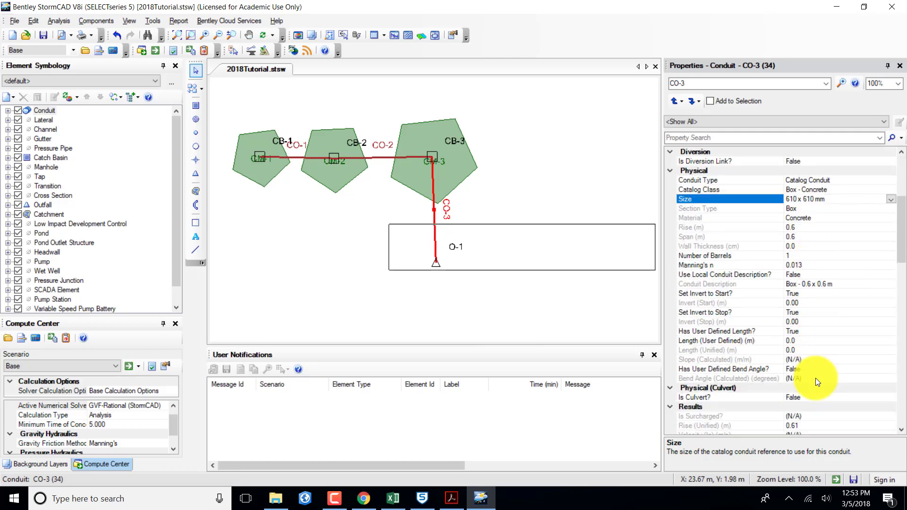
scroll(815, 378, "down", 1)
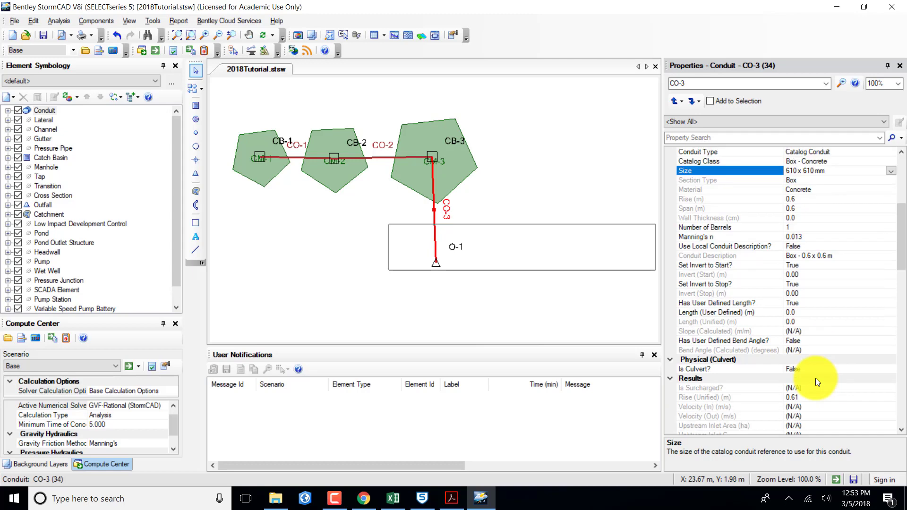
left_click(792, 314)
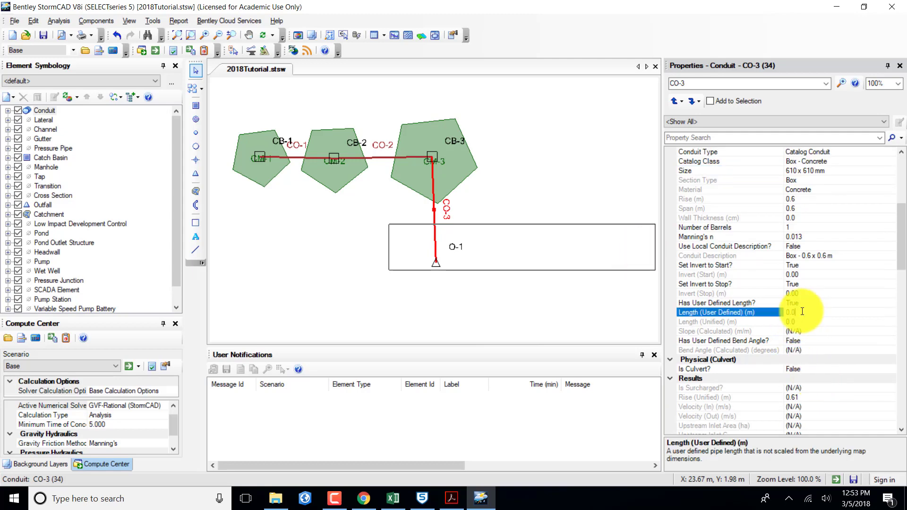
left_click_drag(802, 313, 775, 313)
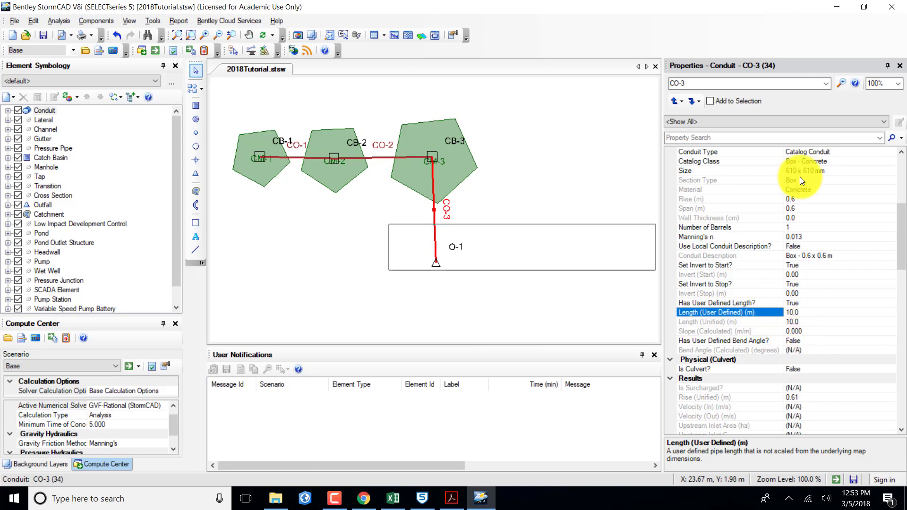
left_click(827, 83)
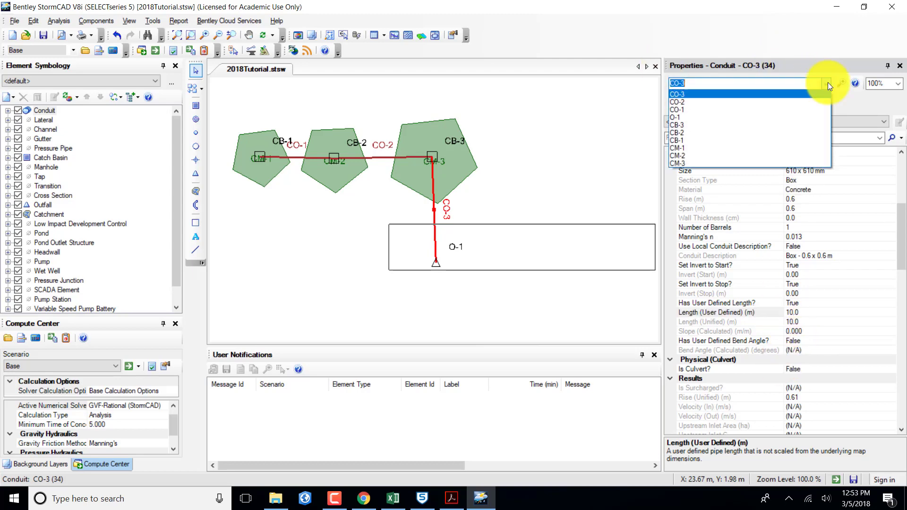
left_click(678, 102)
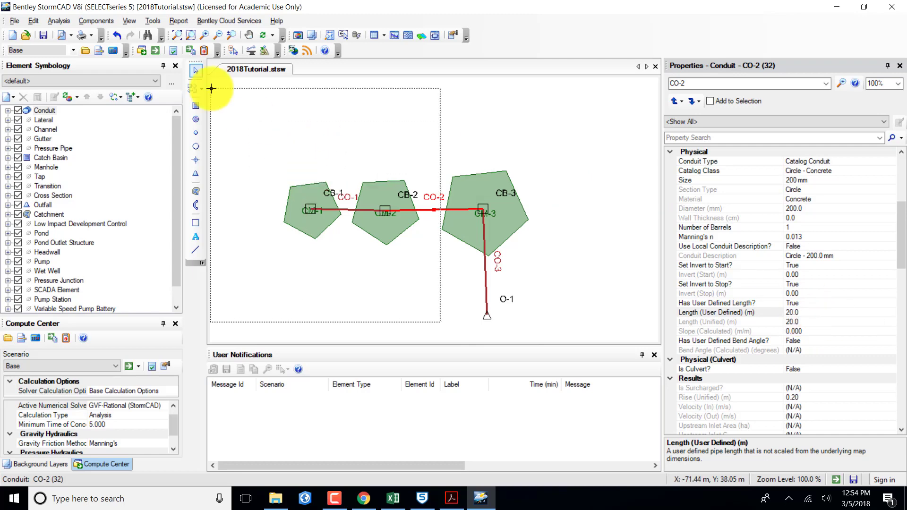
Step: In the default design constraints, set the gravity pipe velocity limits to a minimum of 1 m/s and a maximum of 3 m/s
left_click(95, 20)
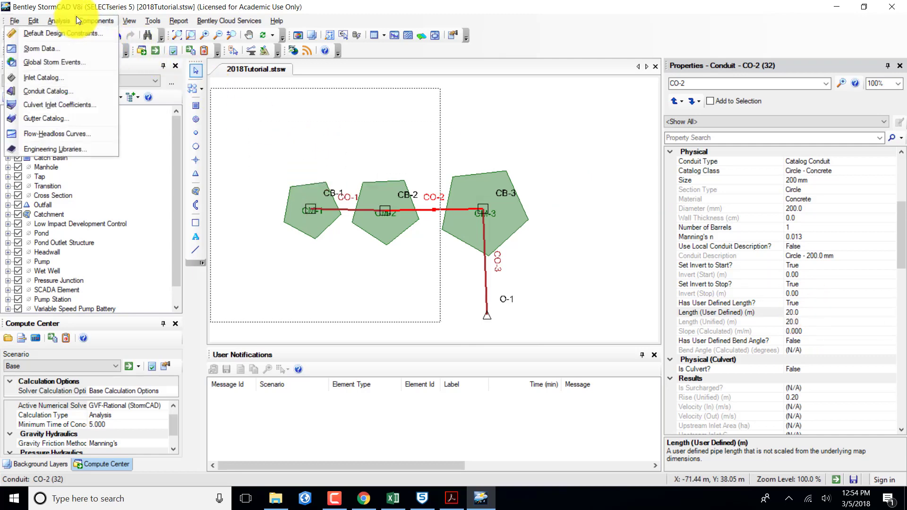
left_click(85, 33)
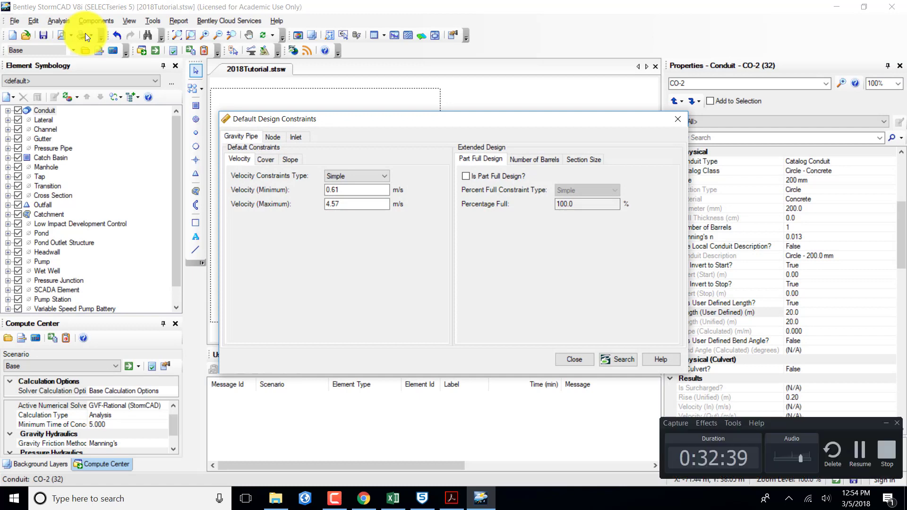
left_click(354, 189)
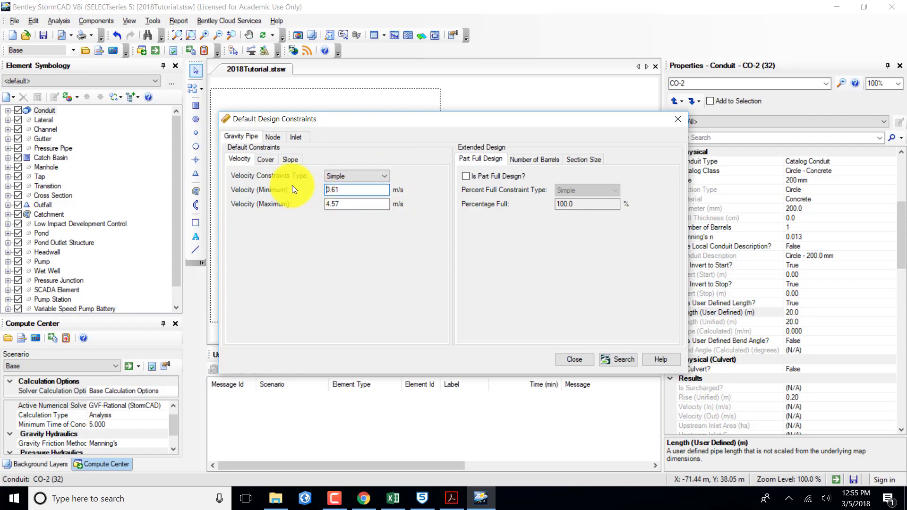
left_click_drag(361, 189, 309, 189)
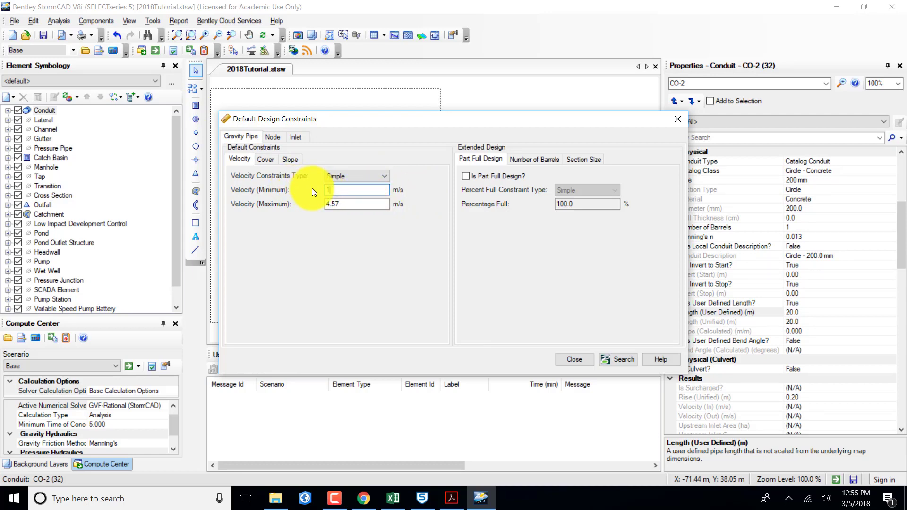
left_click(327, 204)
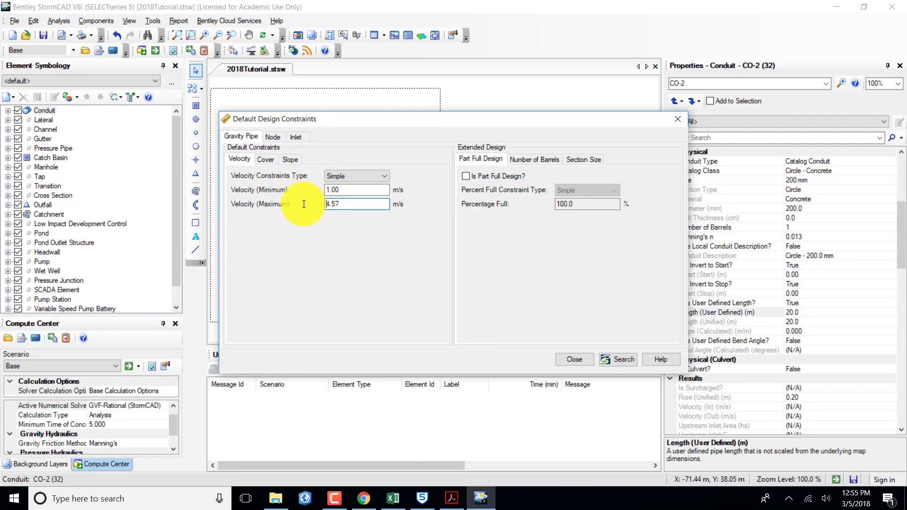
left_click_drag(304, 204, 350, 205)
type("3")
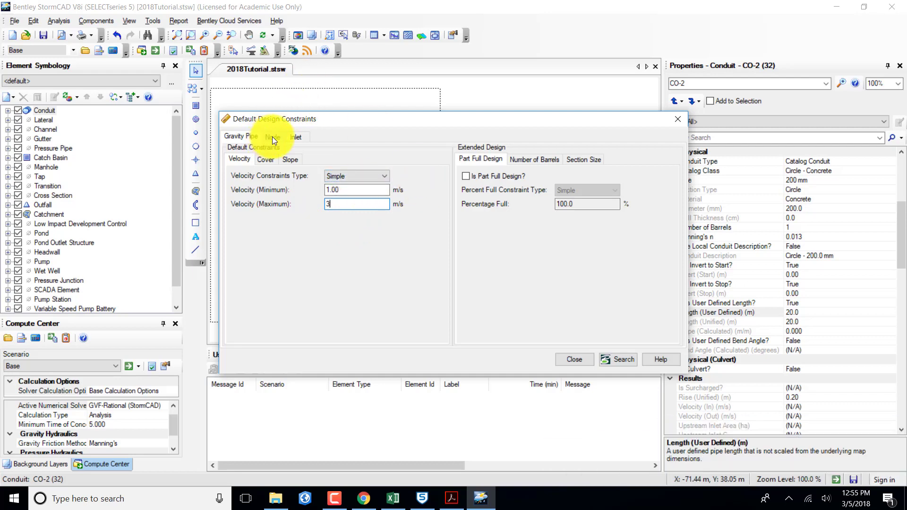
Step: Set the default gravity pipe cover constraints to a minimum of 1 m and a maximum of 50 m
left_click(267, 160)
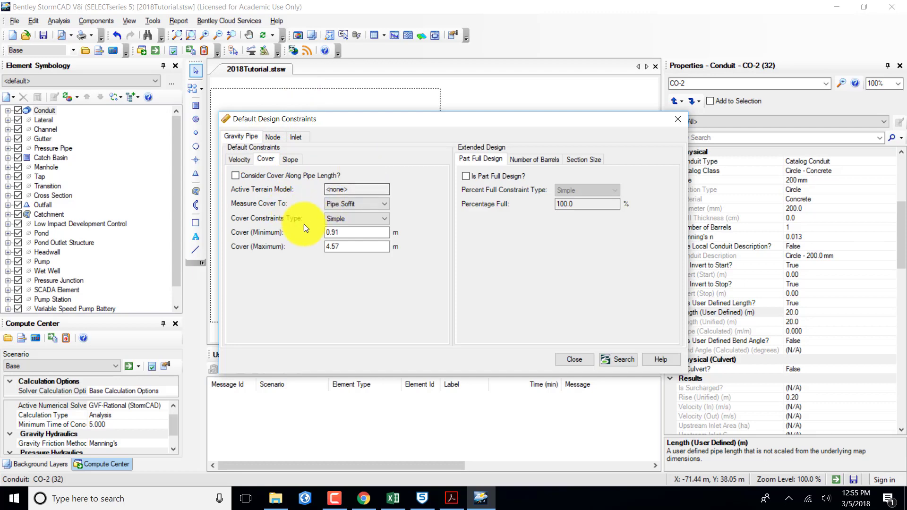
double_click(361, 233)
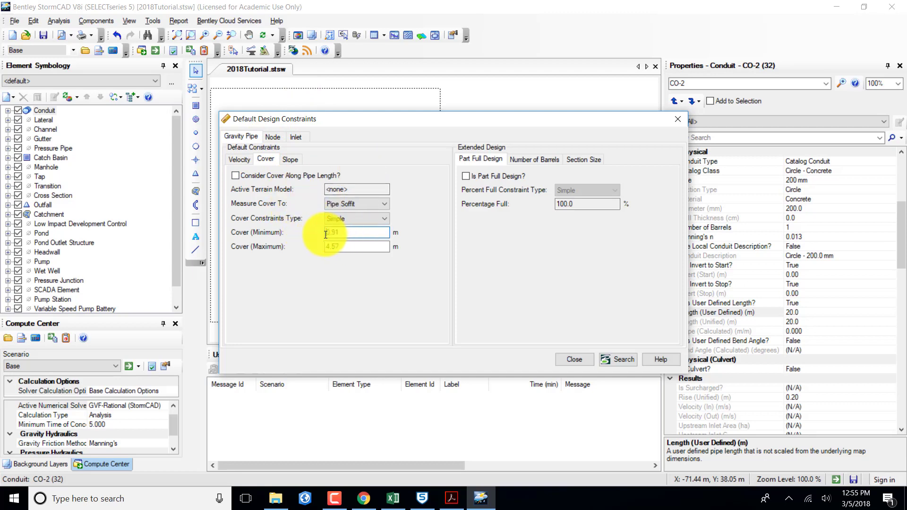
type("1")
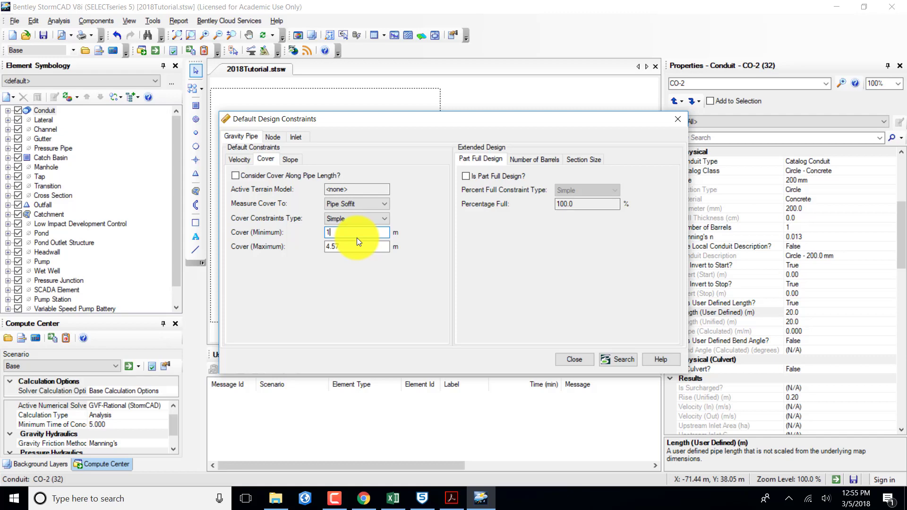
key("Tab")
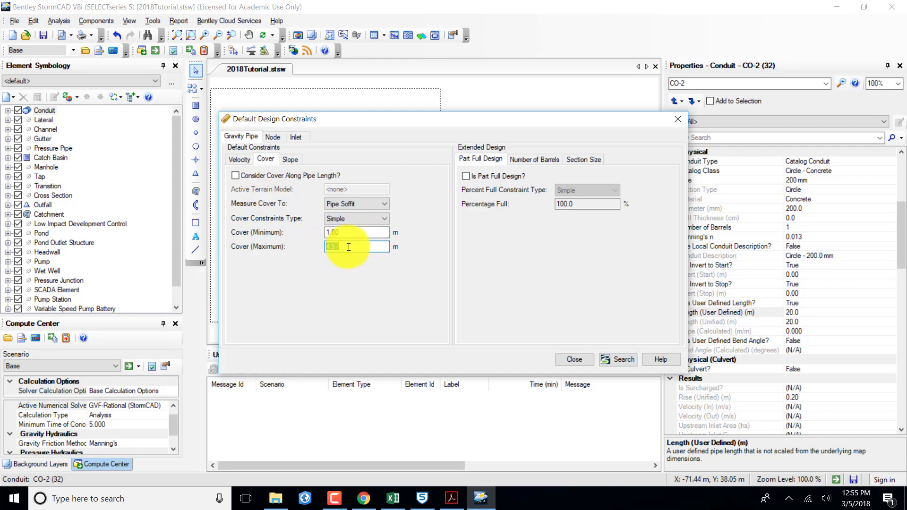
type("50")
Step: Review the default pipe slope constraints and choose Inverts as the pipe matching for nodes
left_click(292, 159)
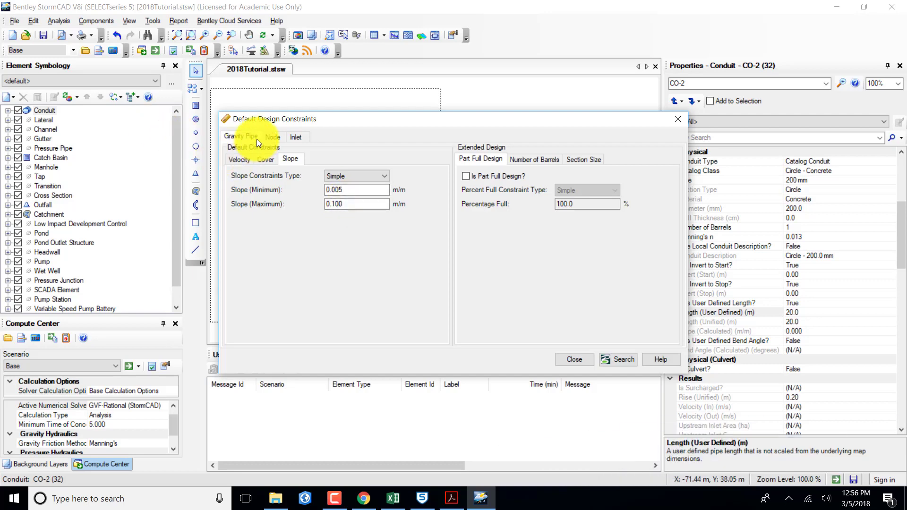
left_click(271, 136)
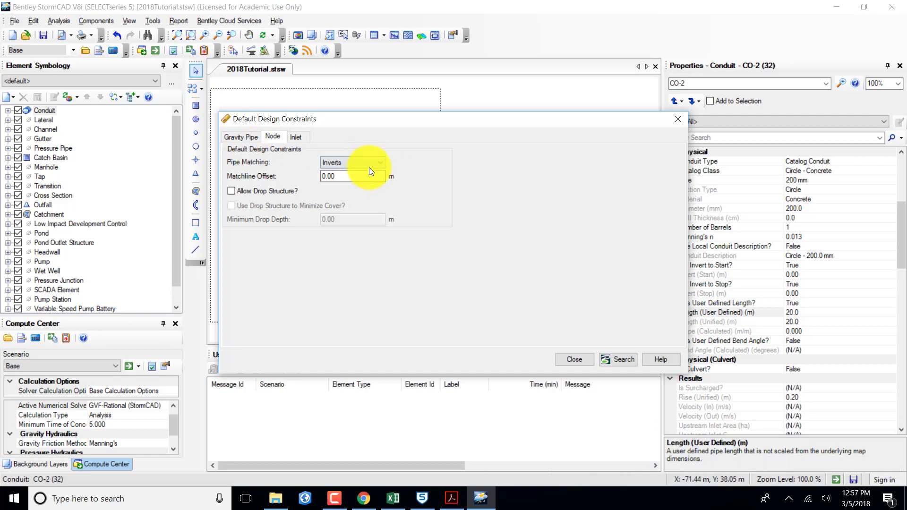
left_click(381, 163)
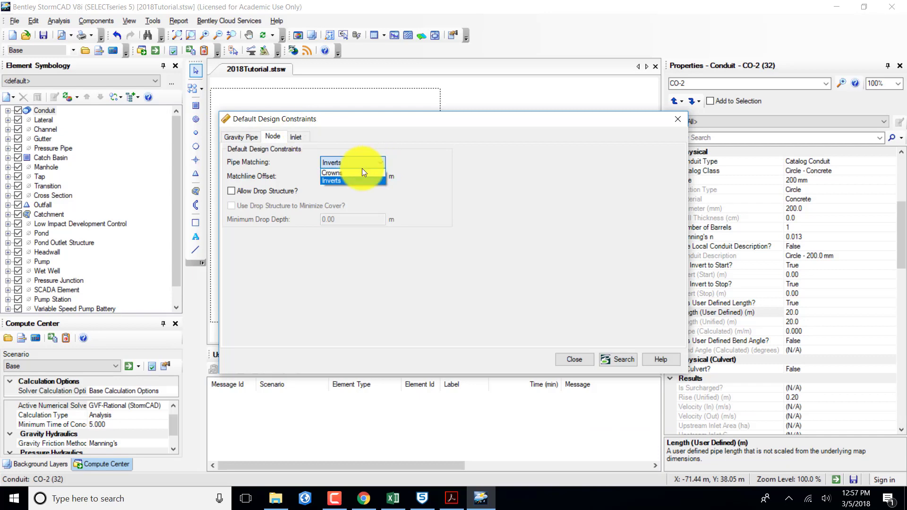
left_click(346, 181)
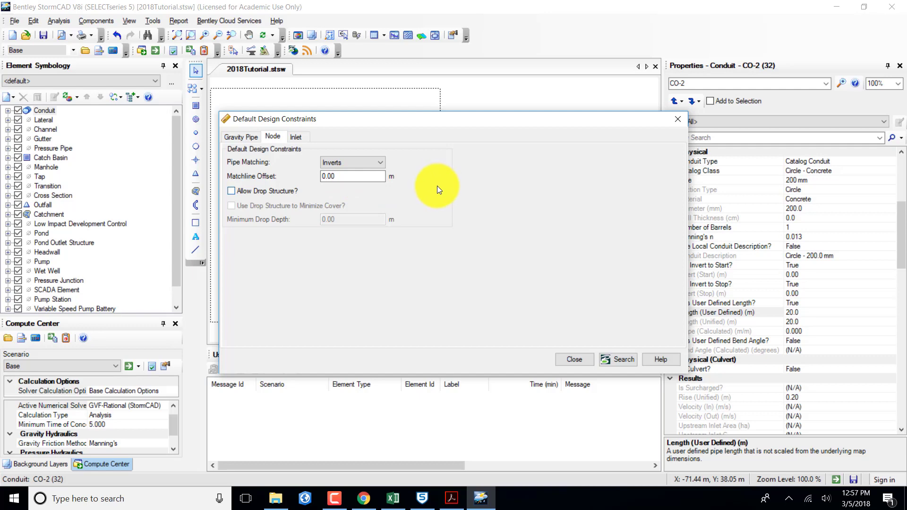
Step: Set the inlet constraints to 0.5 m maximum spread, 0.1 m maximum gutter depth and 50% minimum efficiency on grade, and close the design constraints
left_click(301, 138)
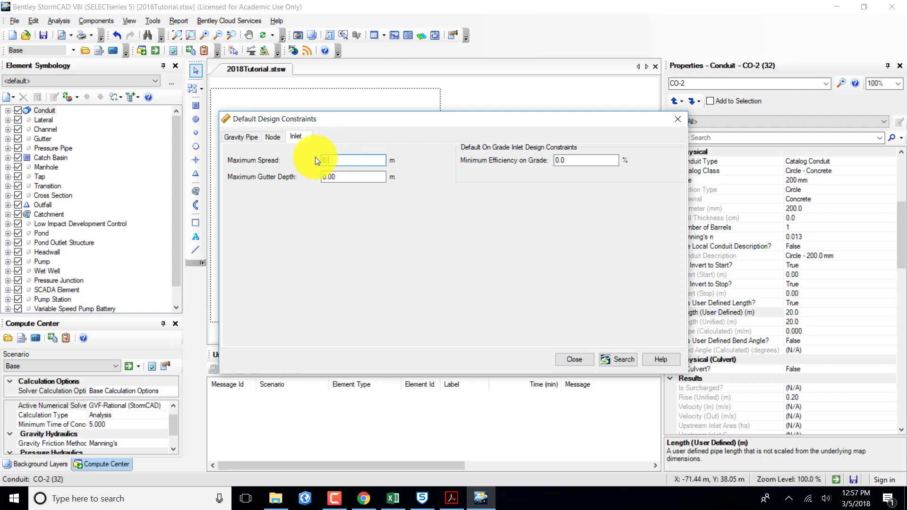
left_click(349, 177)
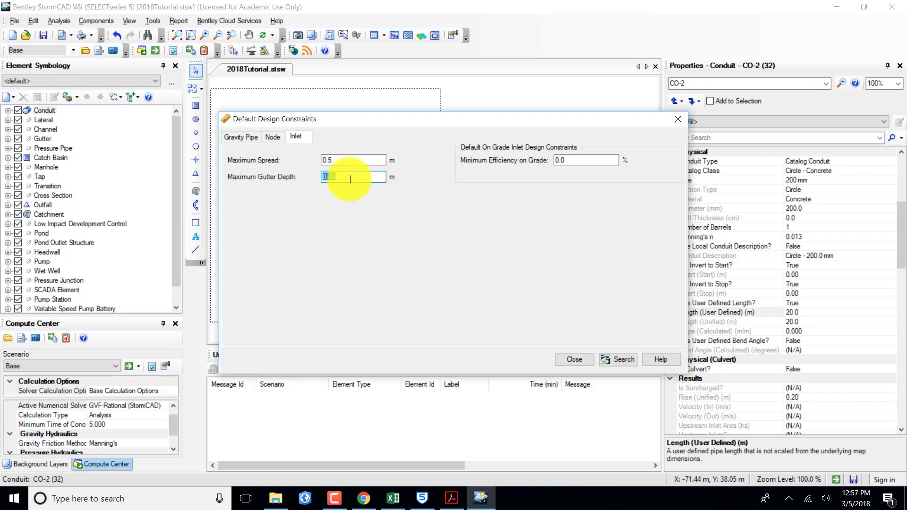
type("0.1")
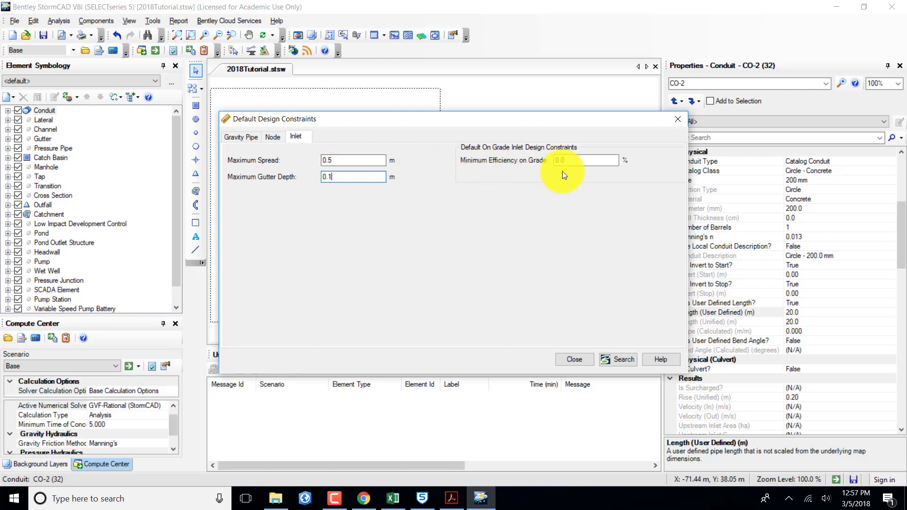
key("Tab")
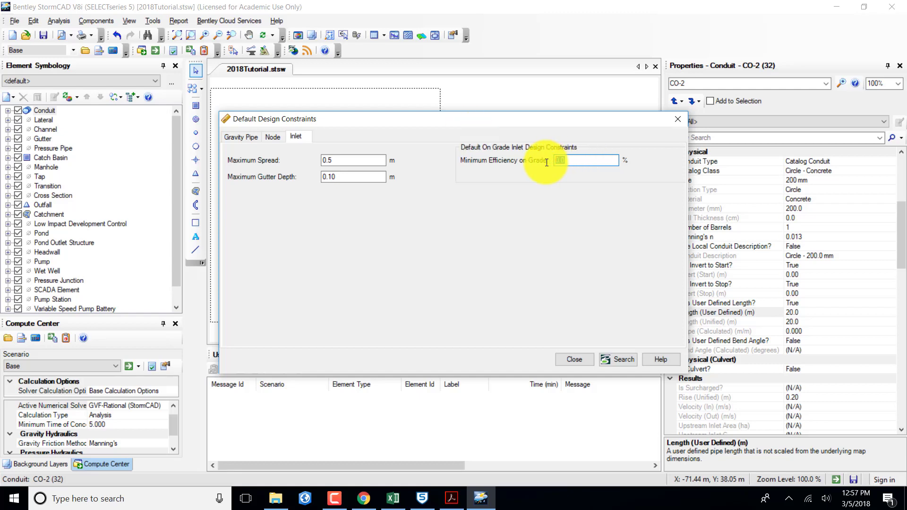
type("50")
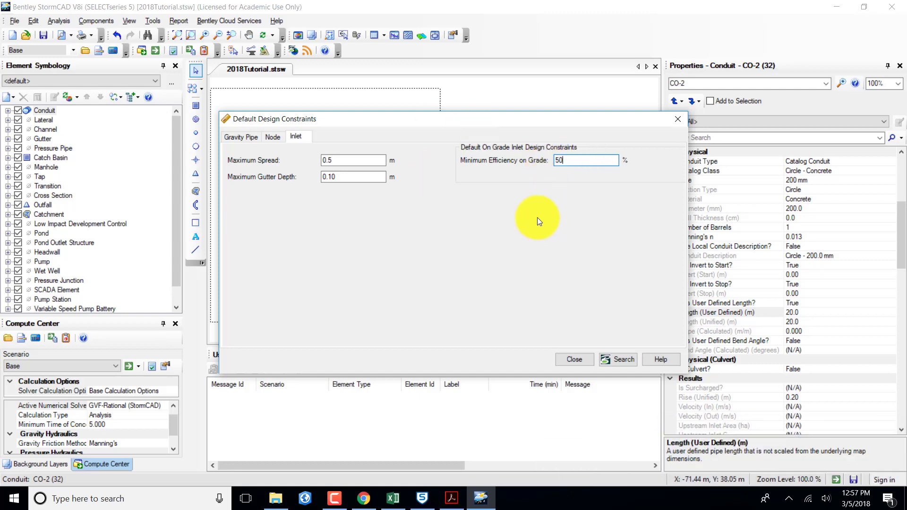
left_click(577, 361)
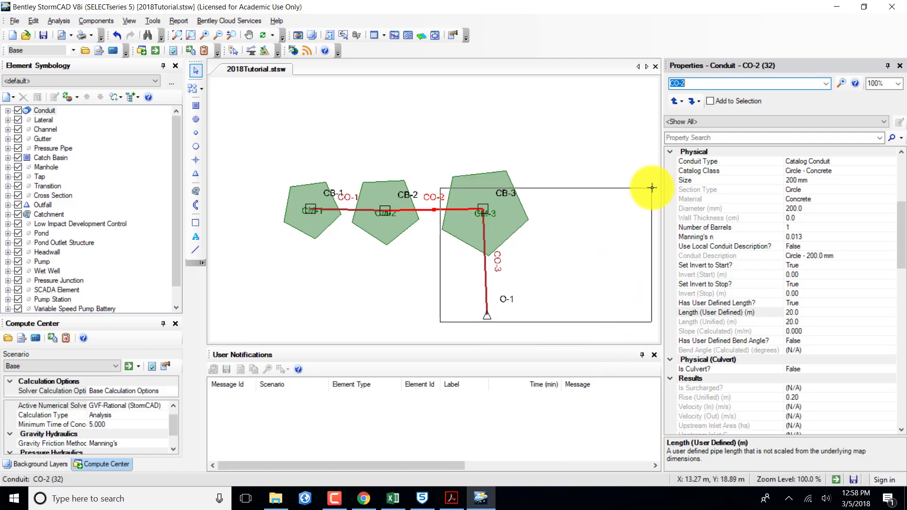
Step: Assign the global storm event User Defined IDF Table - 1 - 25 Year to the Base Rainfall Runoff alternative and close the alternatives
left_click_drag(652, 187, 75, 14)
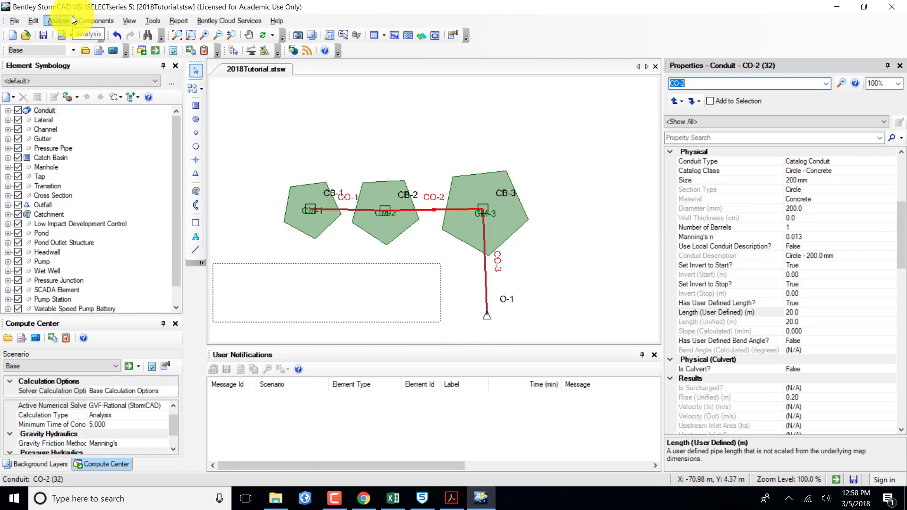
left_click(53, 20)
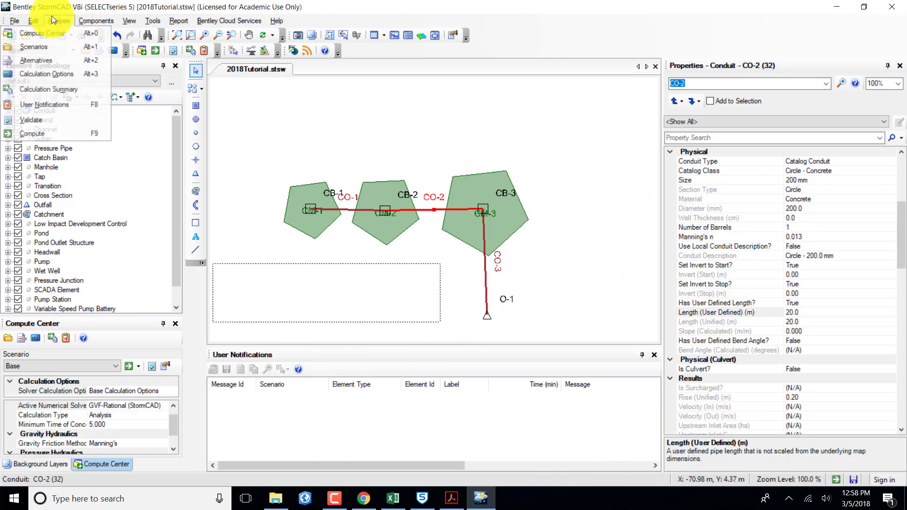
left_click(44, 60)
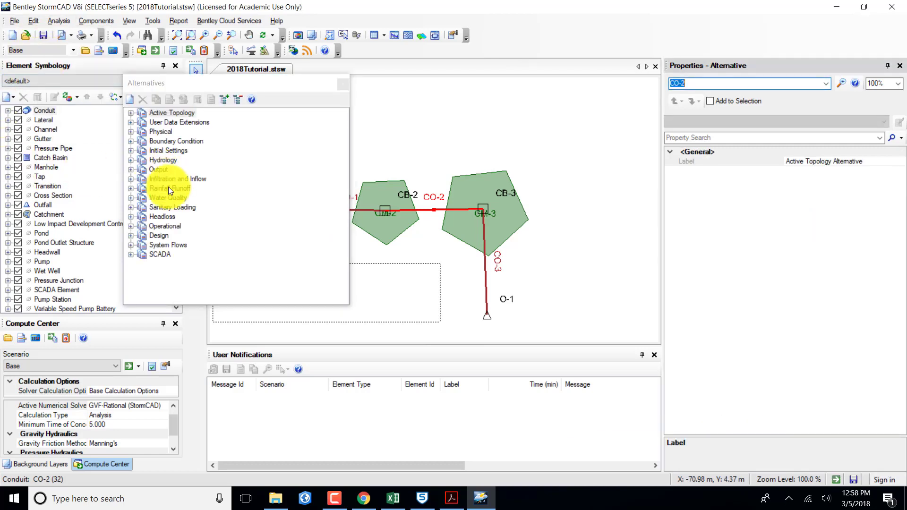
left_click(129, 188)
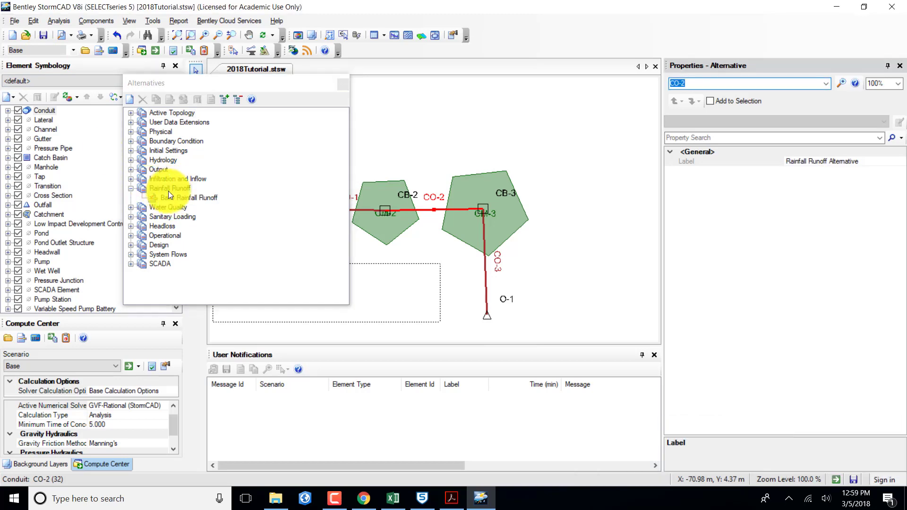
double_click(189, 197)
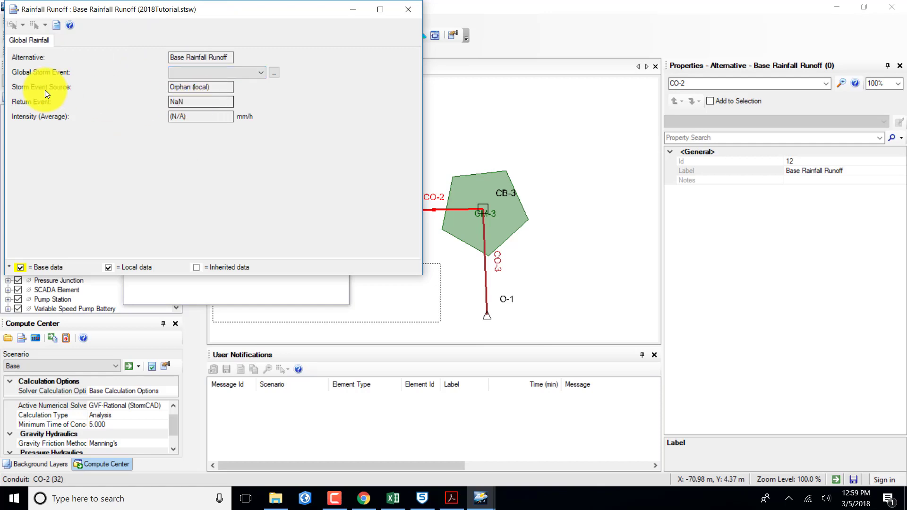
left_click(261, 73)
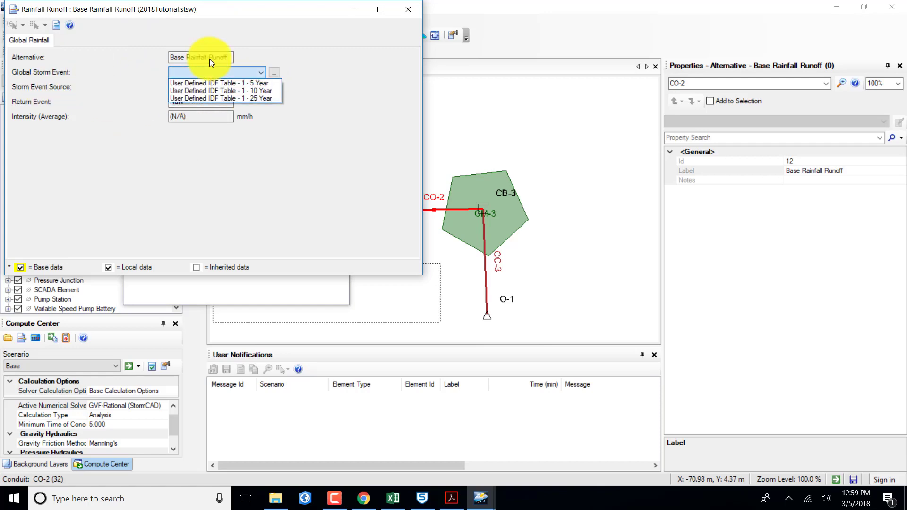
left_click(223, 99)
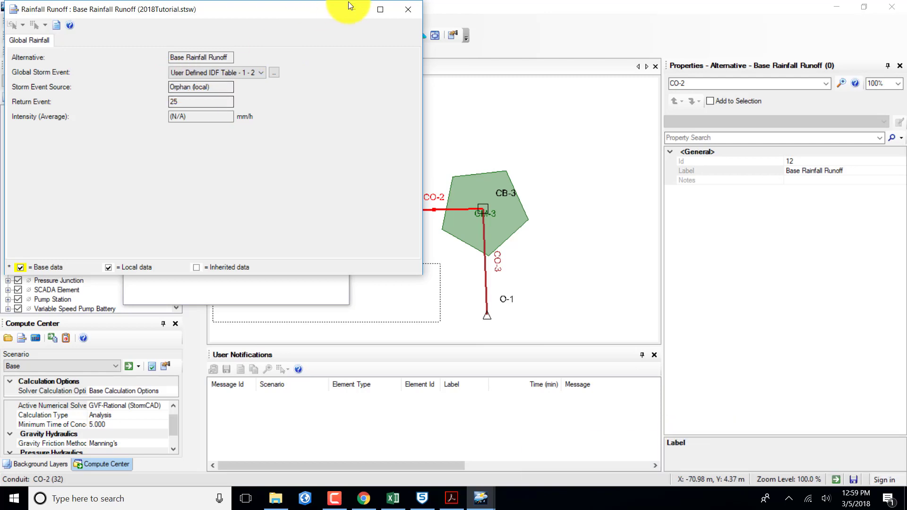
left_click(324, 7)
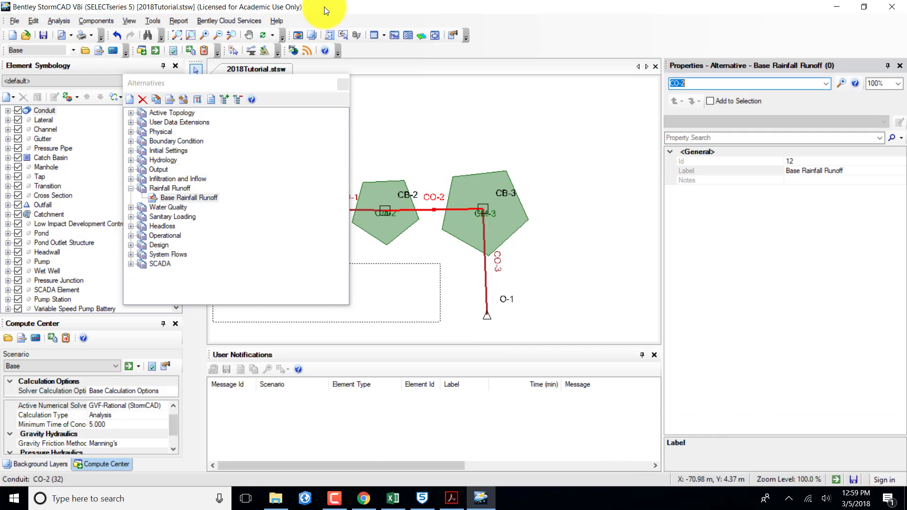
left_click(342, 85)
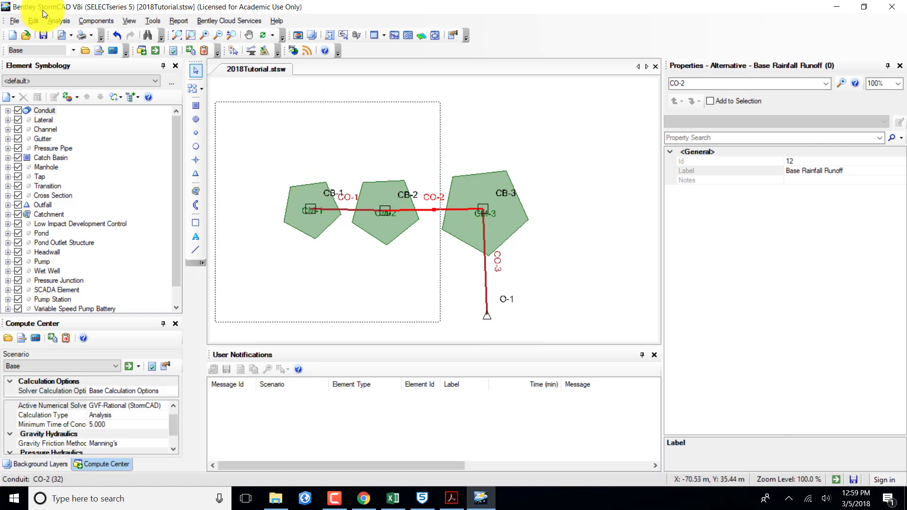
Step: Set the Base scenario's solver calculation options to Design Calcs and close the scenario properties
left_click(55, 22)
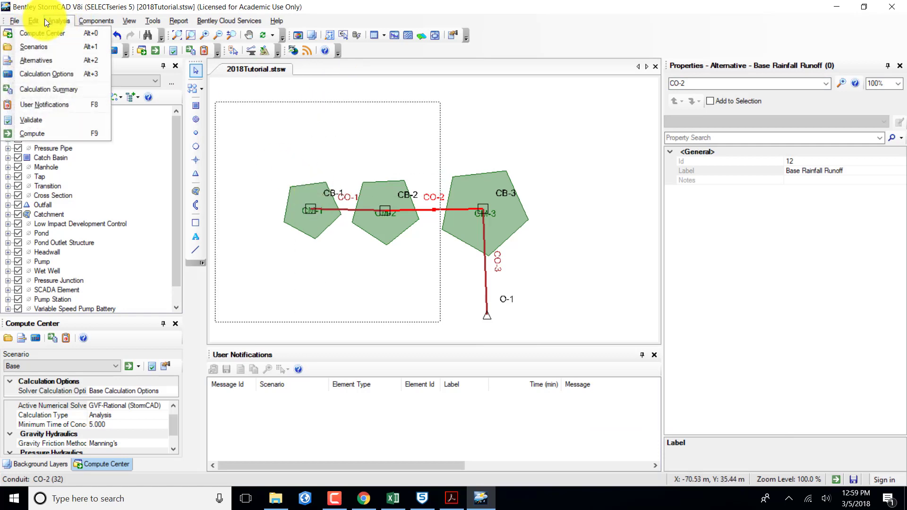
left_click(48, 45)
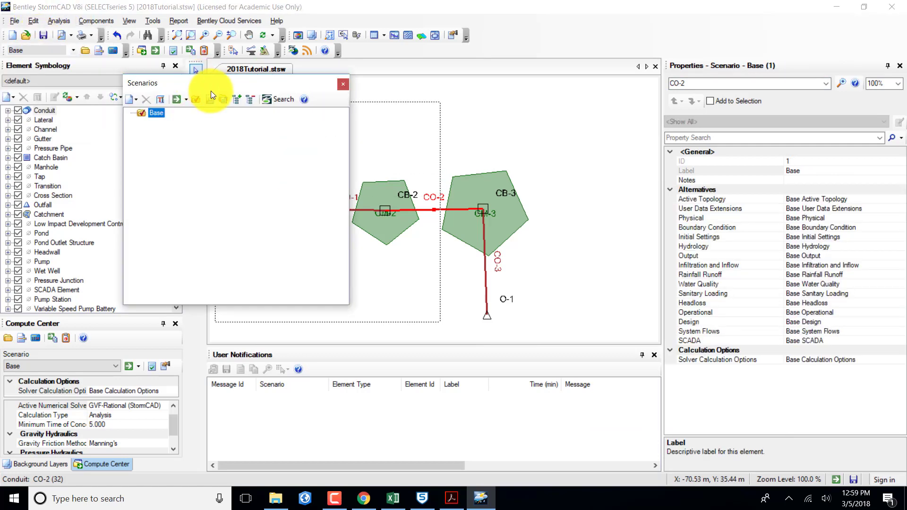
left_click(160, 113)
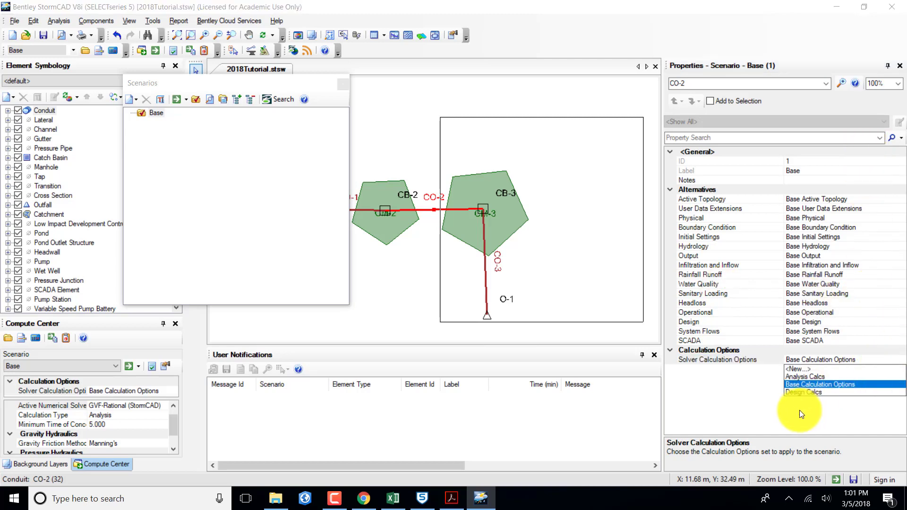
left_click(801, 392)
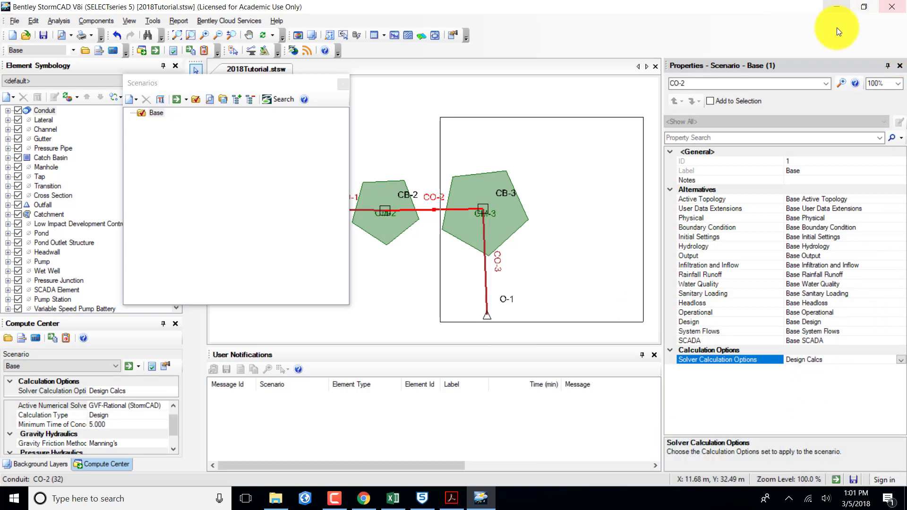
left_click(900, 66)
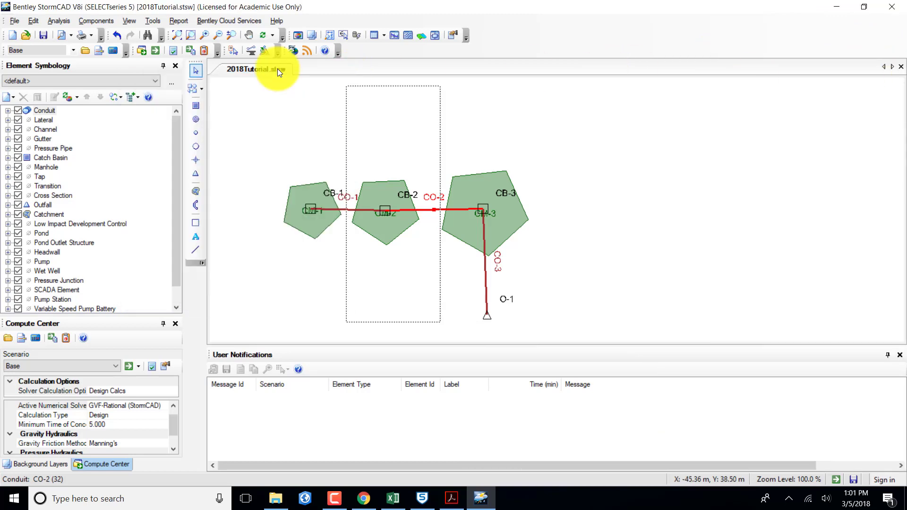
Step: Compute the Base scenario, capturing the design changes in a new physical alternative, and dismiss the validation notice
left_click_drag(348, 85, 347, 86)
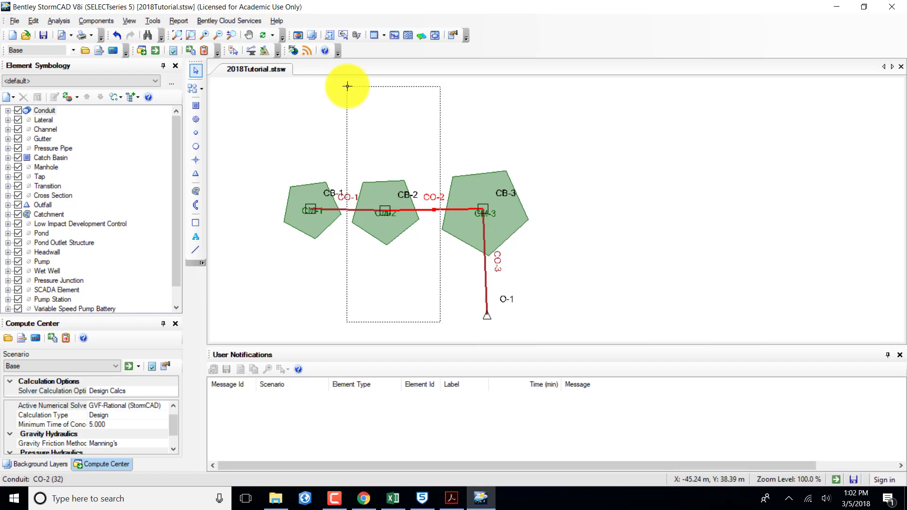
left_click_drag(348, 86, 158, 51)
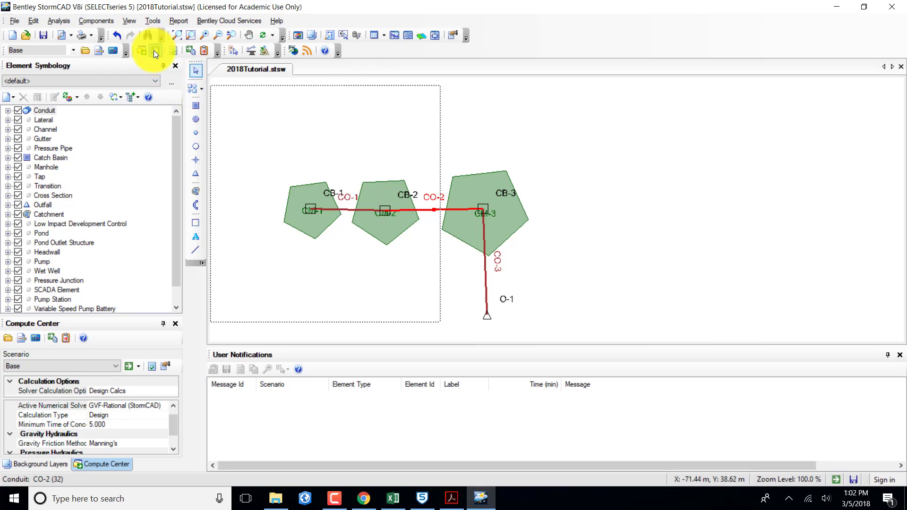
left_click(154, 51)
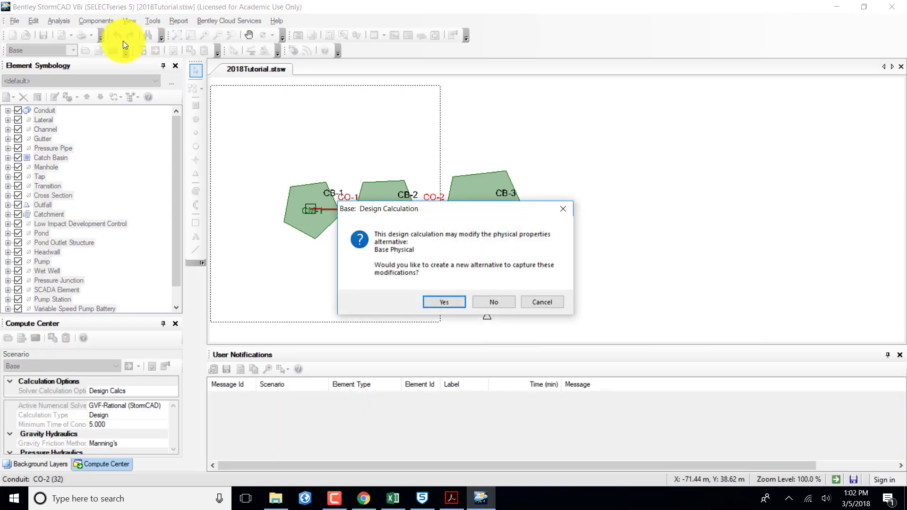
left_click(444, 302)
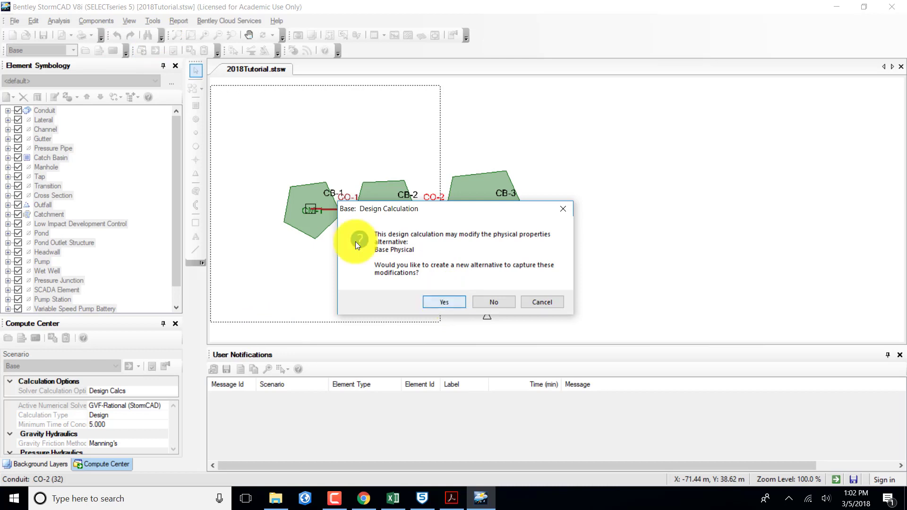
left_click(469, 272)
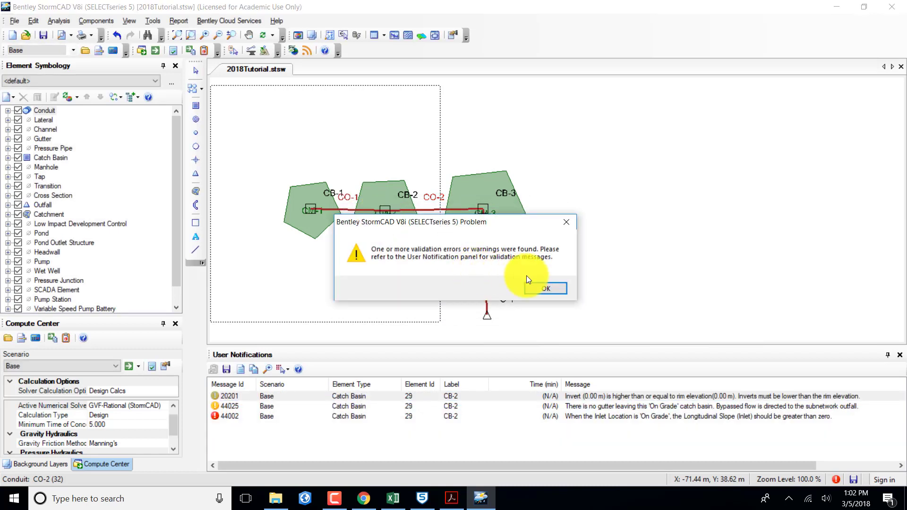
left_click(539, 291)
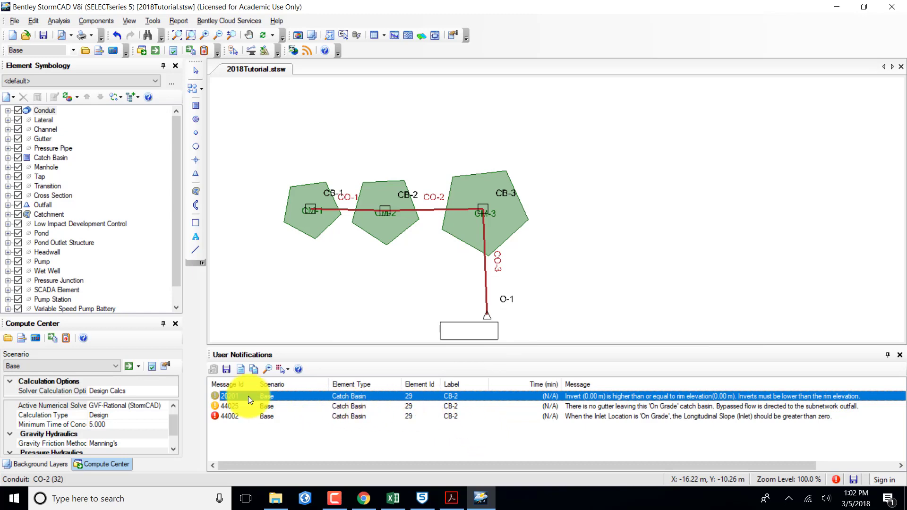
Step: Locate catch basin CB-2 from its validation message and set its inlet location to In Sag
double_click(214, 396)
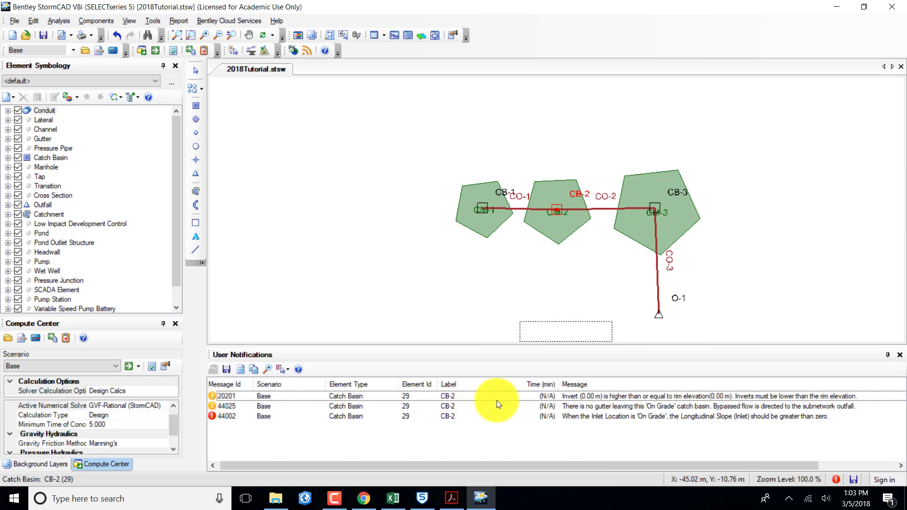
left_click_drag(497, 401, 558, 210)
double_click(558, 210)
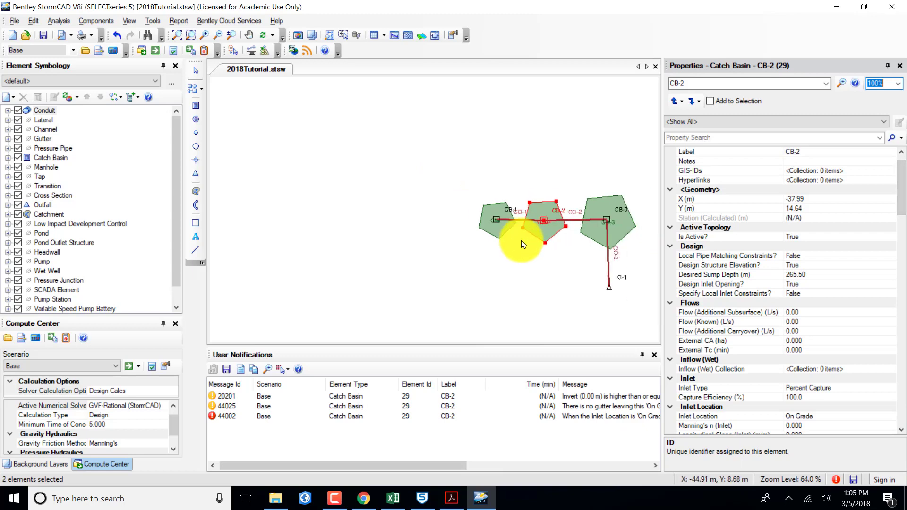
scroll(521, 239, "up", 2)
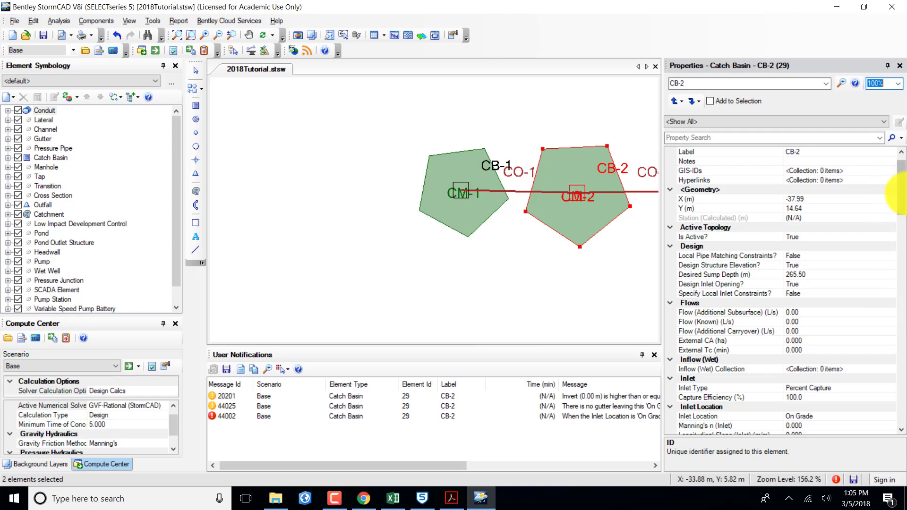
left_click(902, 192)
scroll(902, 208, "down", 4)
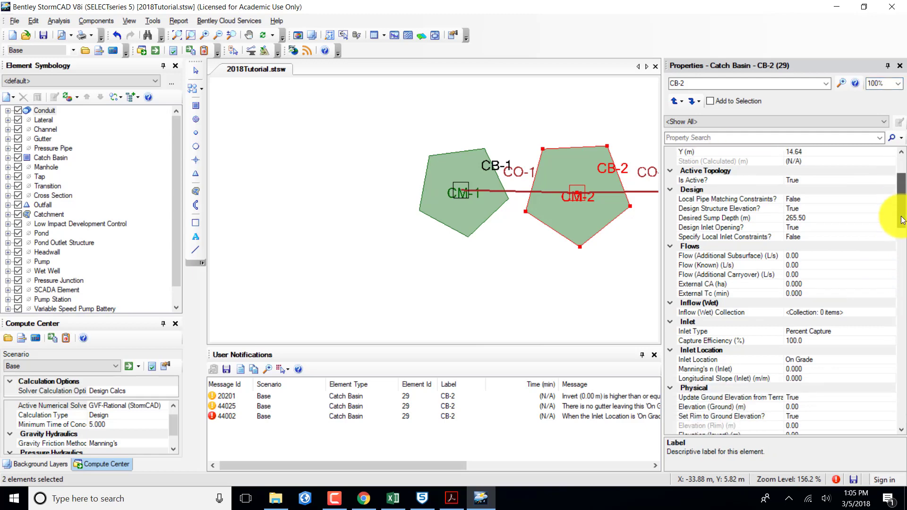
left_click(814, 302)
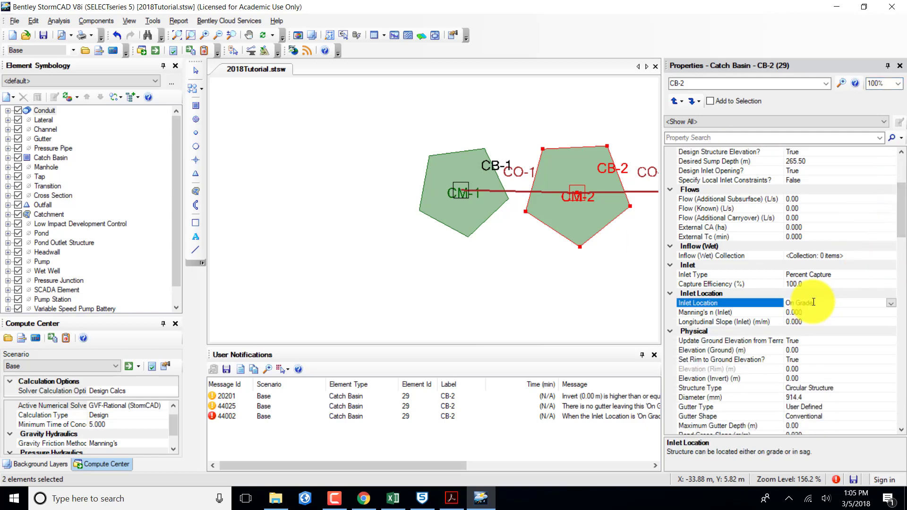
left_click(891, 302)
left_click(788, 313)
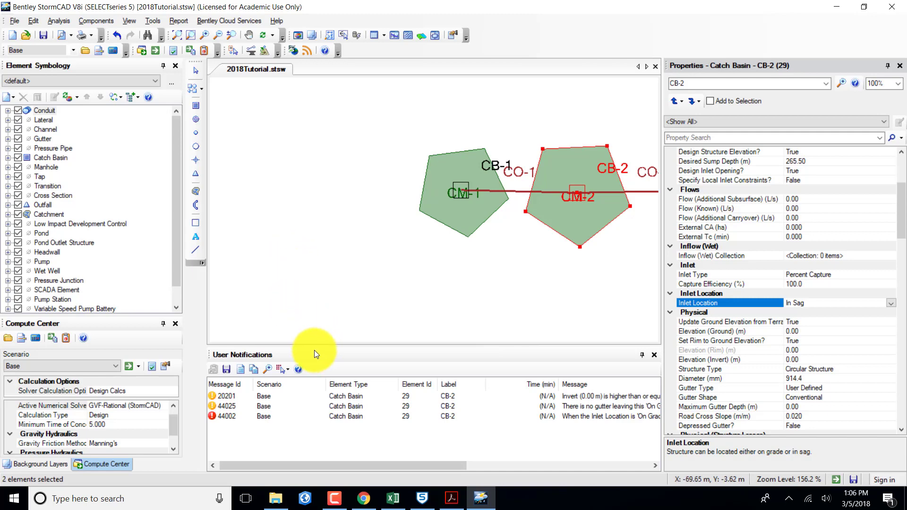
Step: Recompute the Base scenario into another new physical alternative with the default name and dismiss the validation notice
left_click(156, 50)
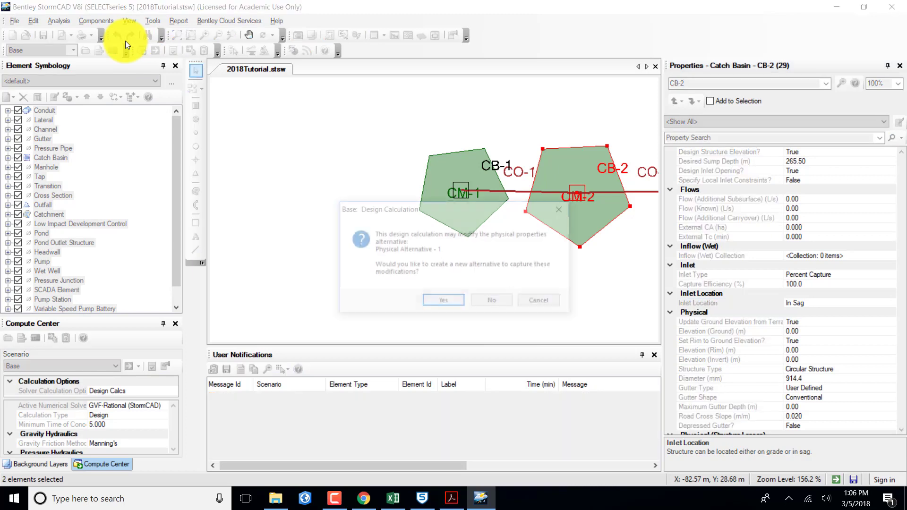
left_click(450, 302)
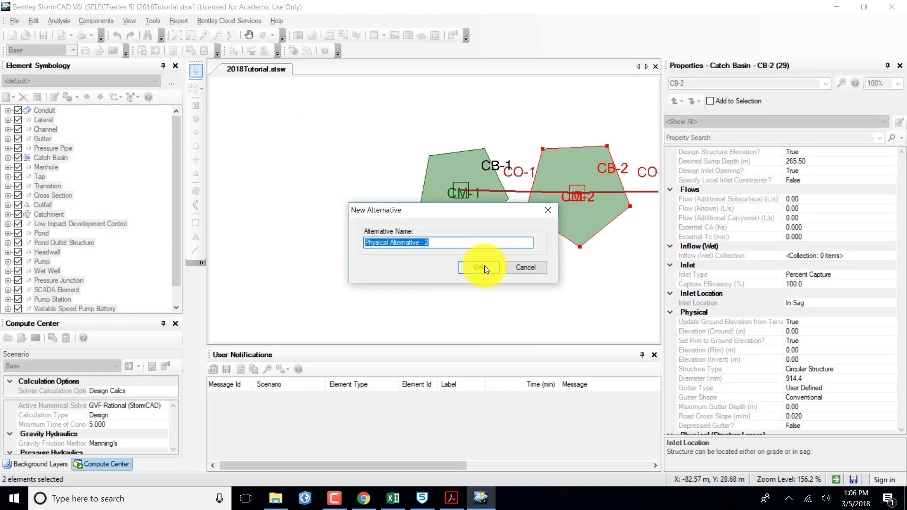
key("Return")
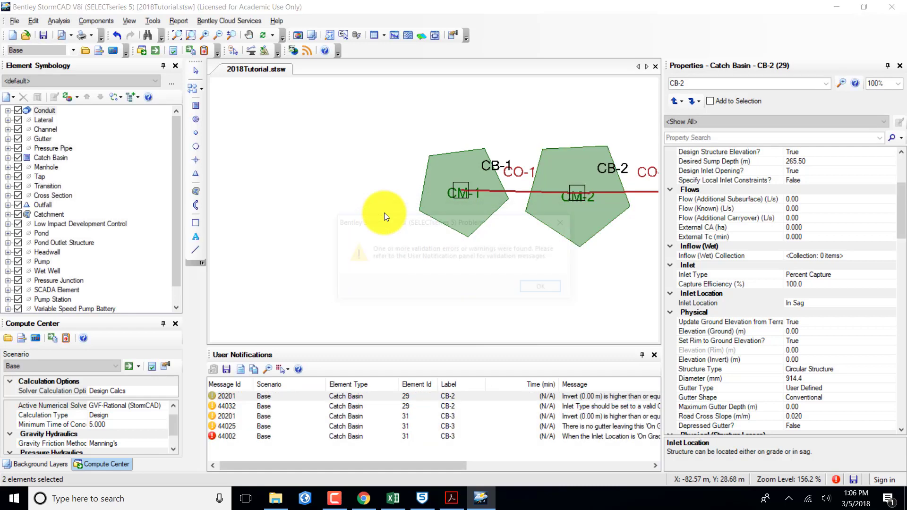
left_click(545, 289)
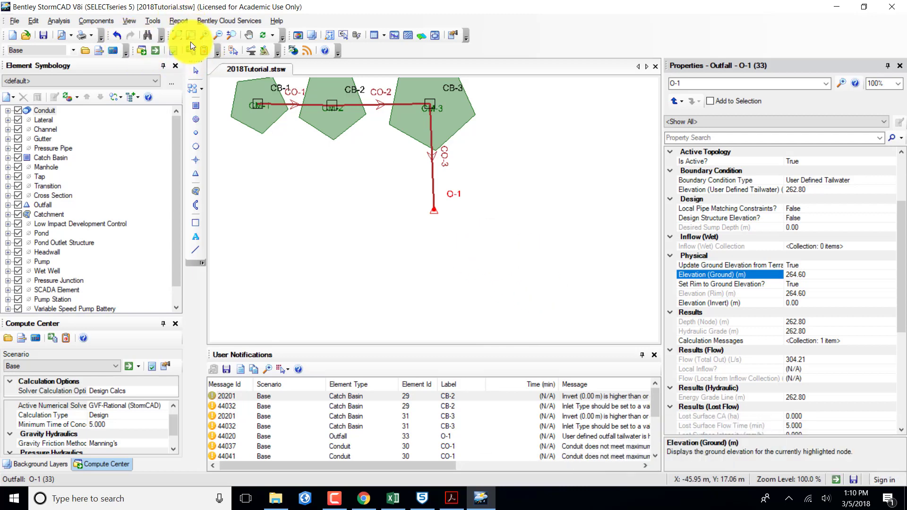
Step: Run the design calculation again, saving its changes as a further physical alternative, and close the calculation summary
left_click(156, 49)
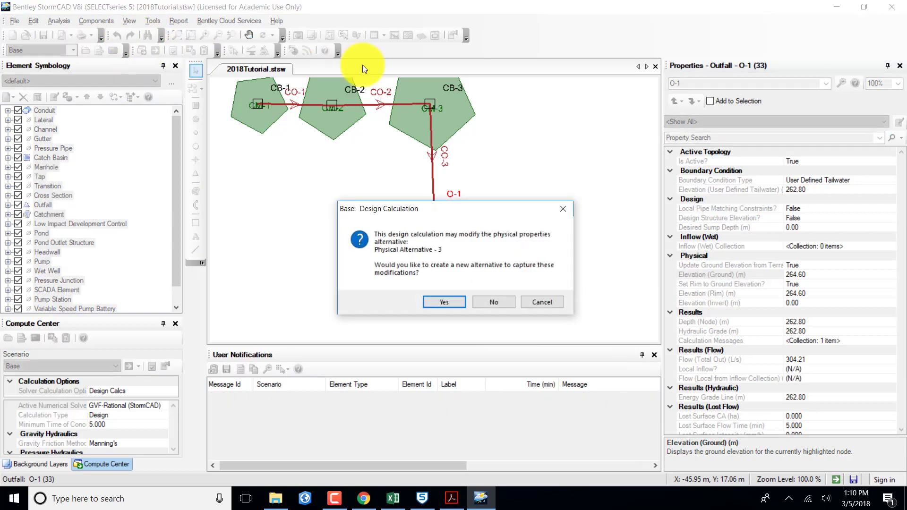
left_click(442, 305)
key("Return")
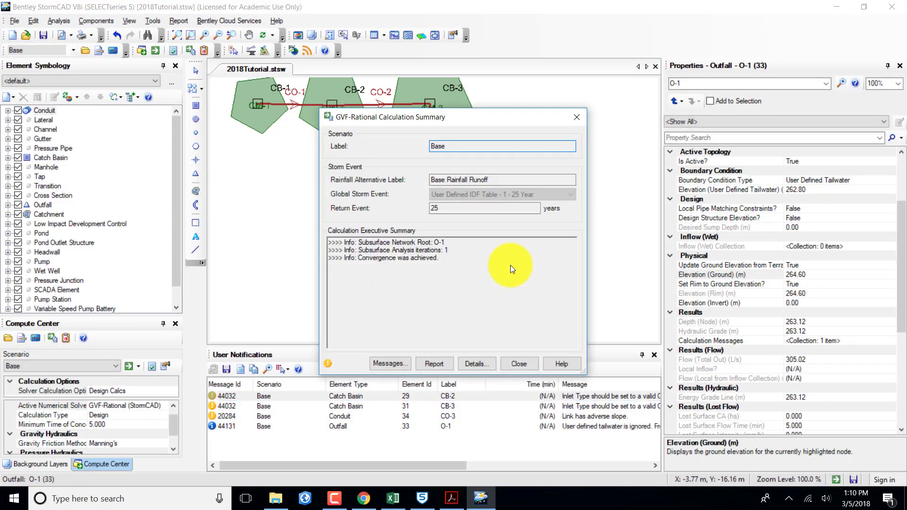
left_click(520, 363)
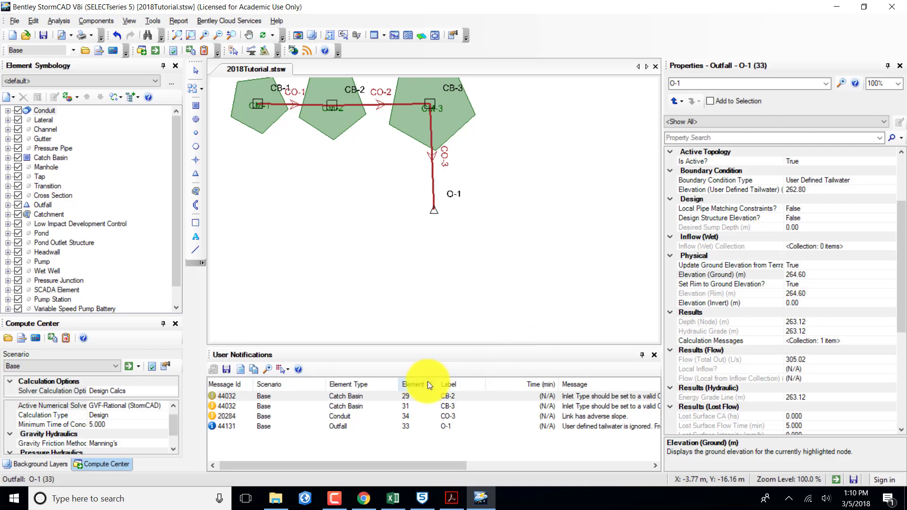
Step: Read the user notifications and examine the physical properties and inverts of conduit CO-3
left_click_drag(441, 466, 530, 465)
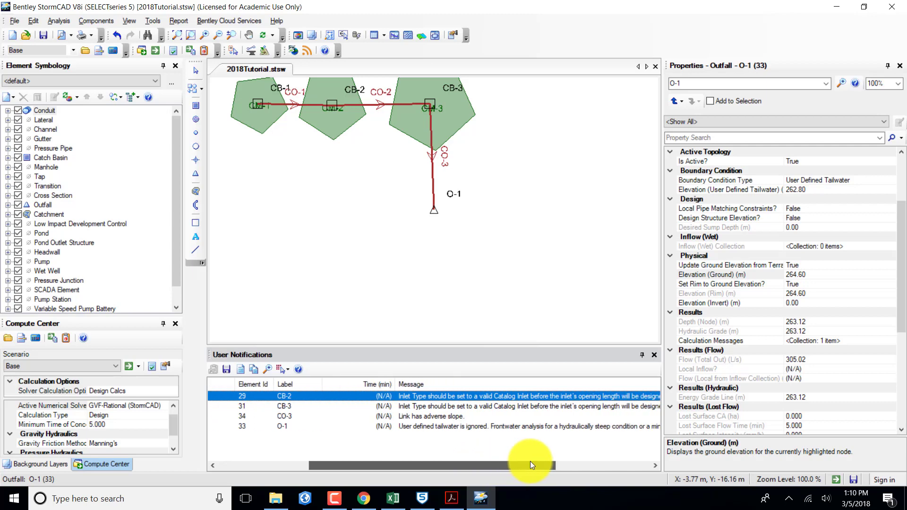
left_click_drag(530, 461, 425, 455)
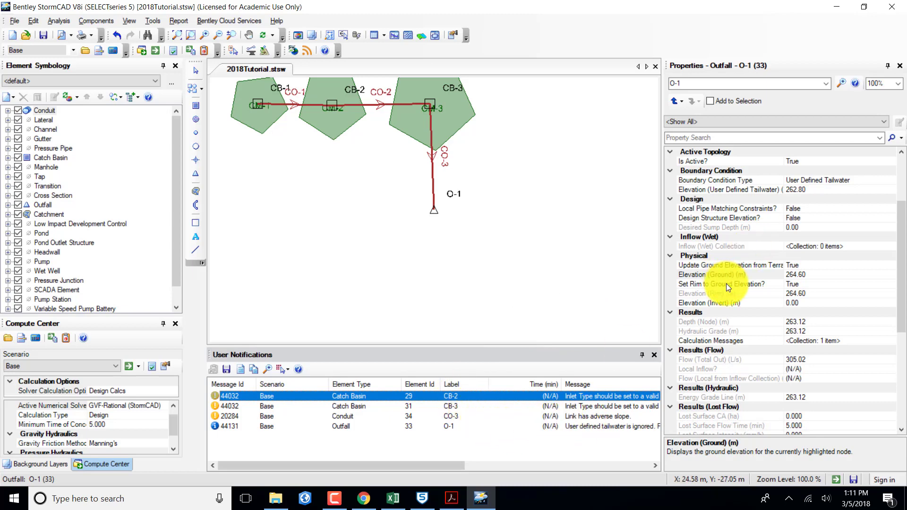
left_click(826, 84)
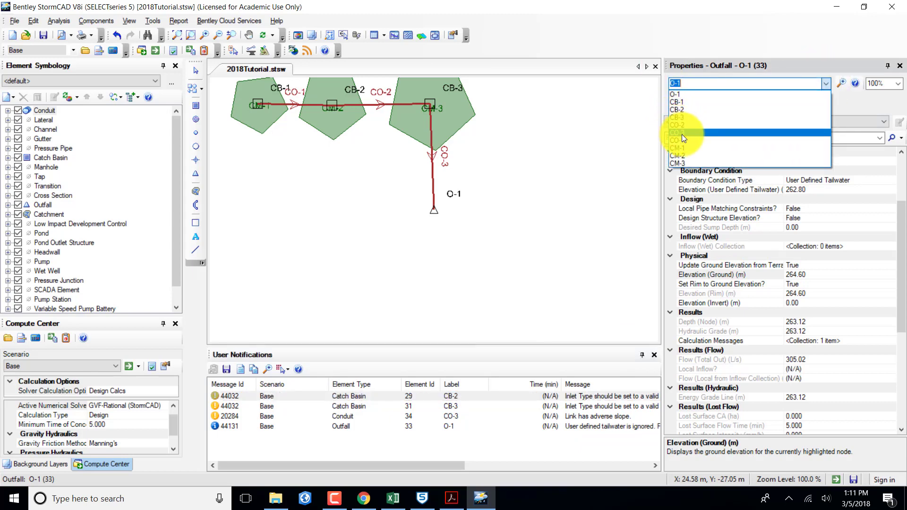
left_click(682, 134)
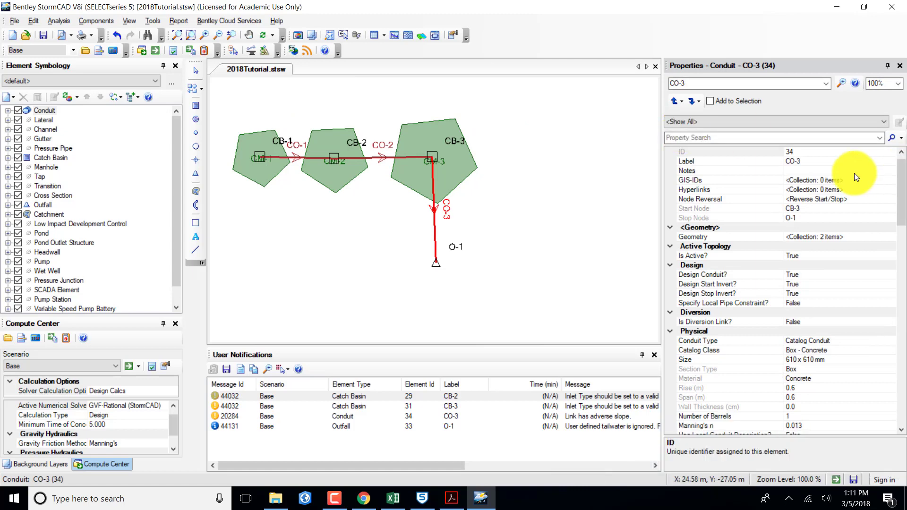
left_click_drag(903, 181, 904, 204)
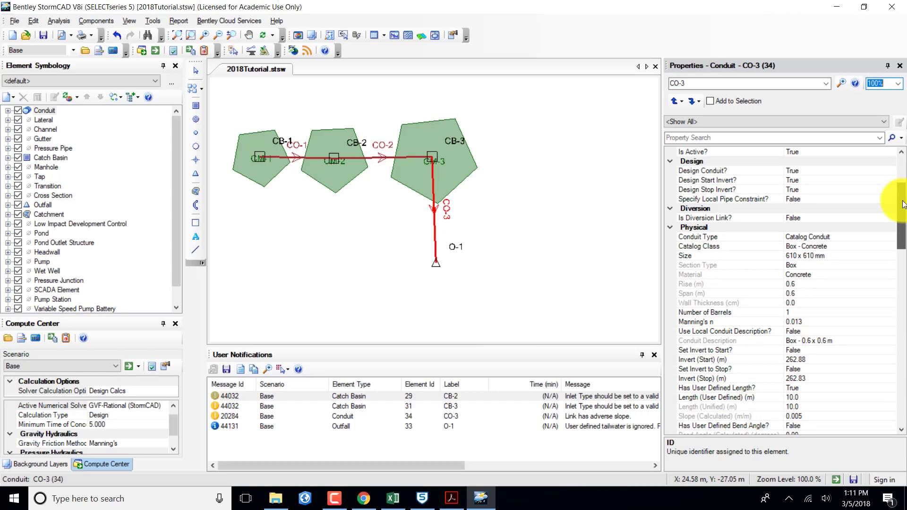
left_click_drag(903, 204, 904, 210)
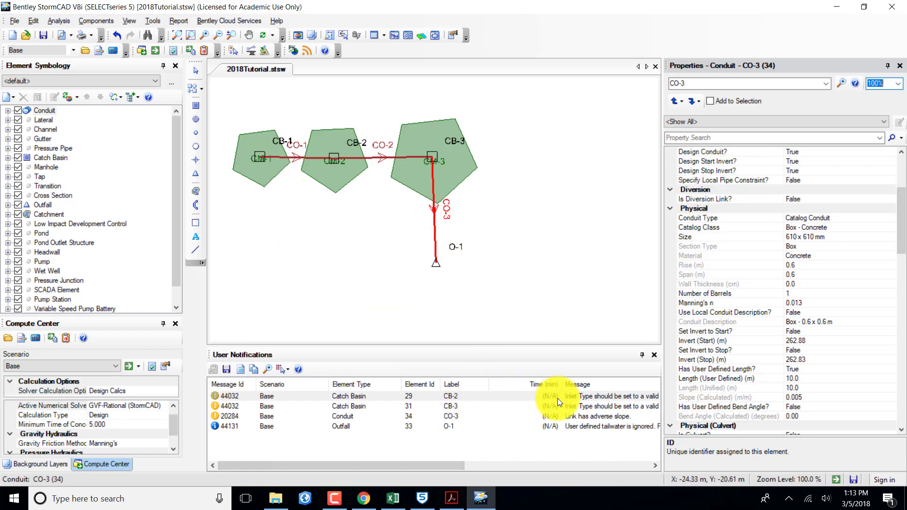
Step: Select catch basin CB-2 and set its inlet type to Percent Capture with a capture efficiency of 100%
left_click_drag(434, 466, 542, 465)
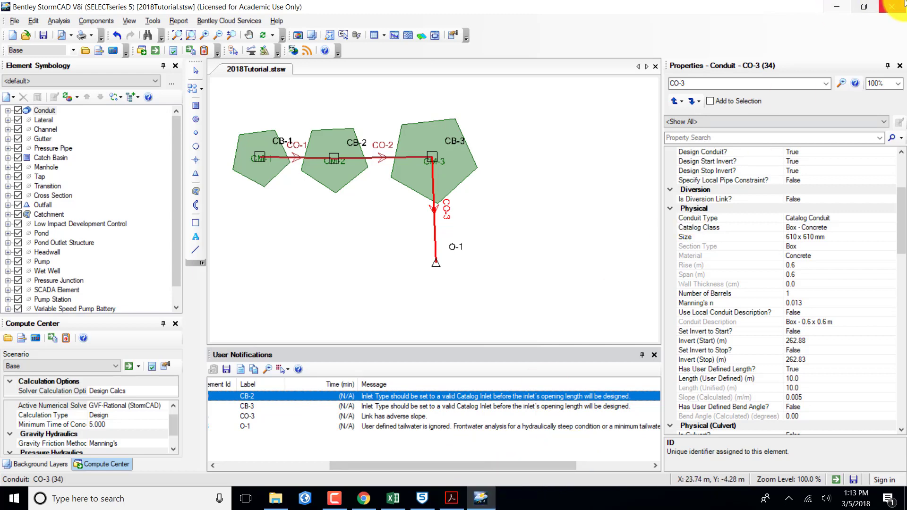
left_click(825, 83)
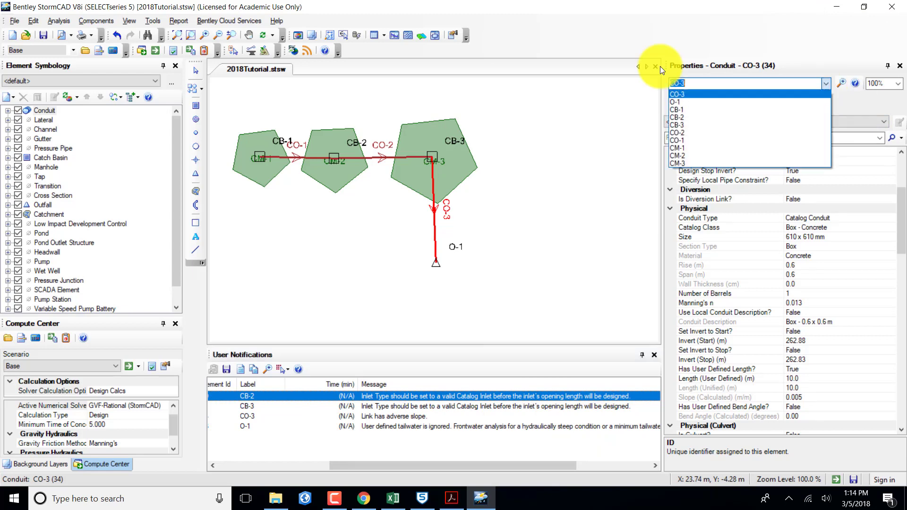
left_click(691, 116)
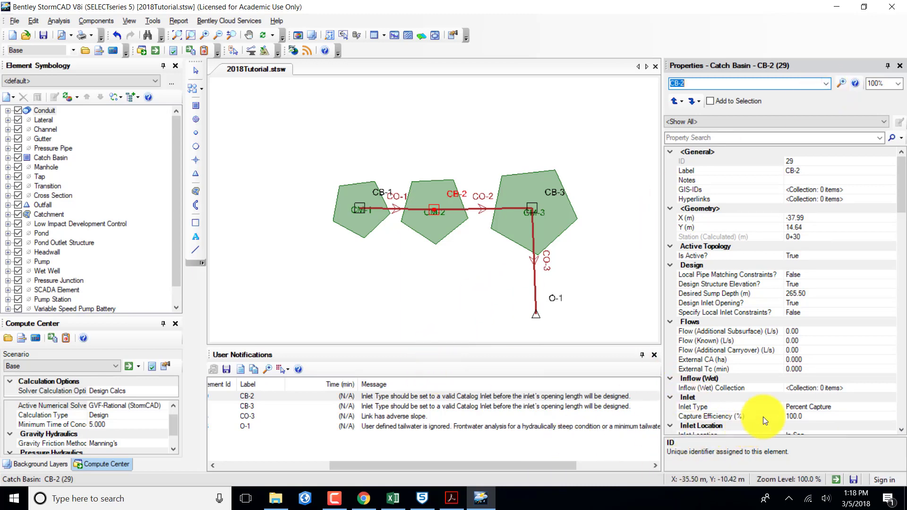
left_click(825, 412)
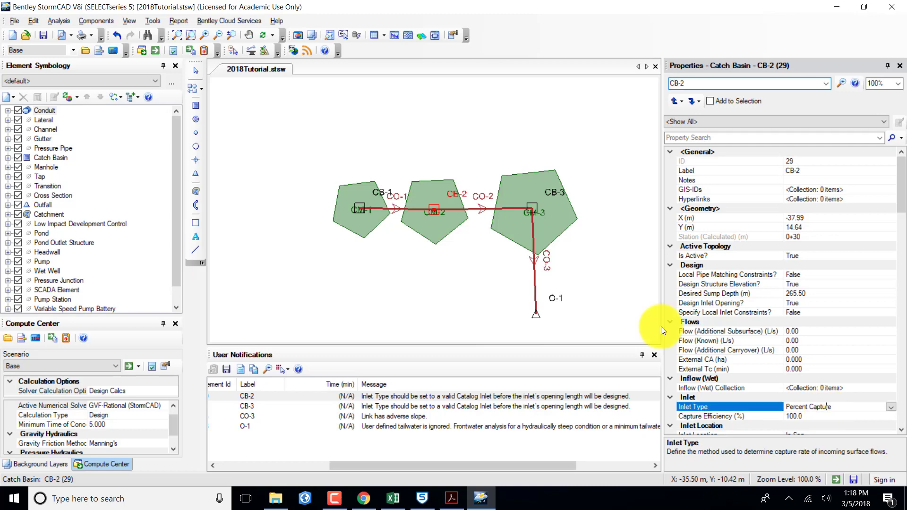
left_click(892, 408)
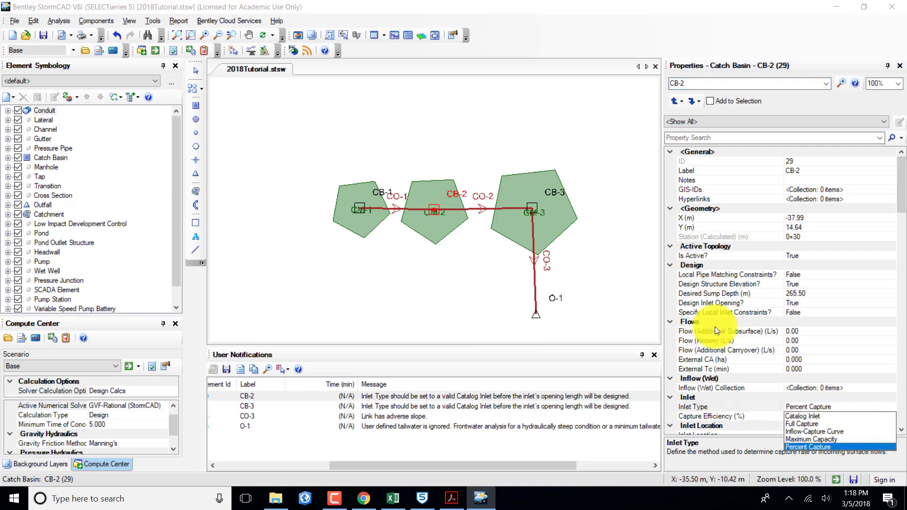
left_click(809, 447)
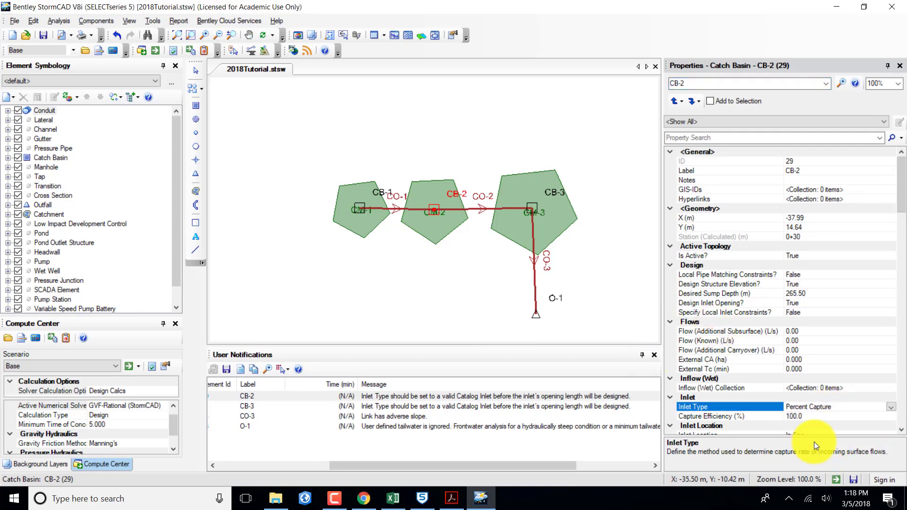
left_click(855, 416)
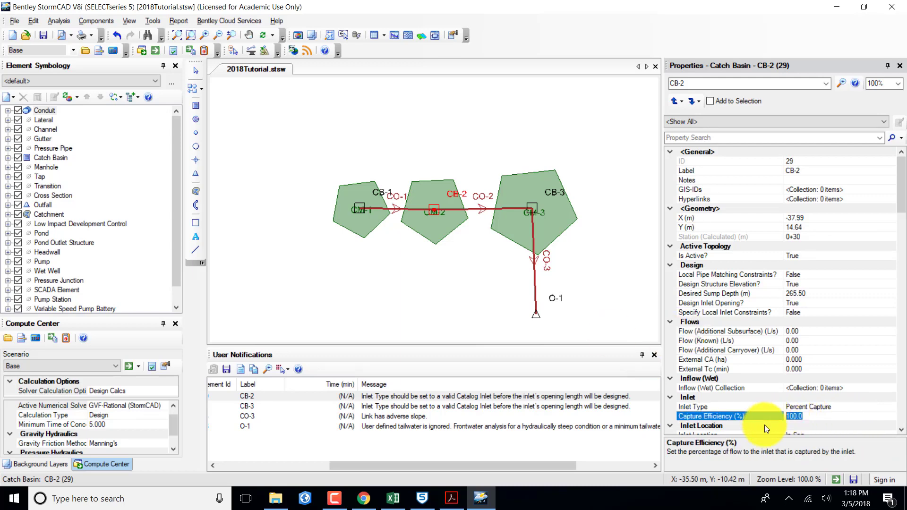
type("100")
key("Return")
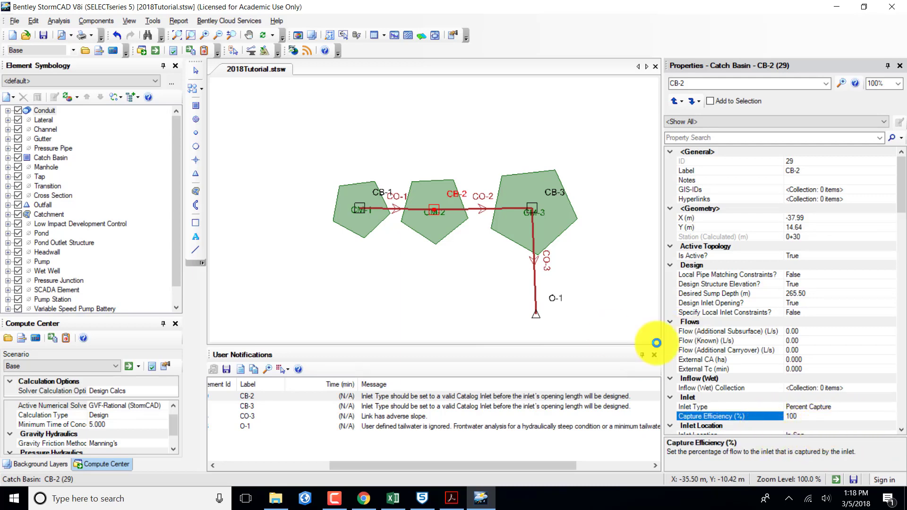
left_click(821, 428)
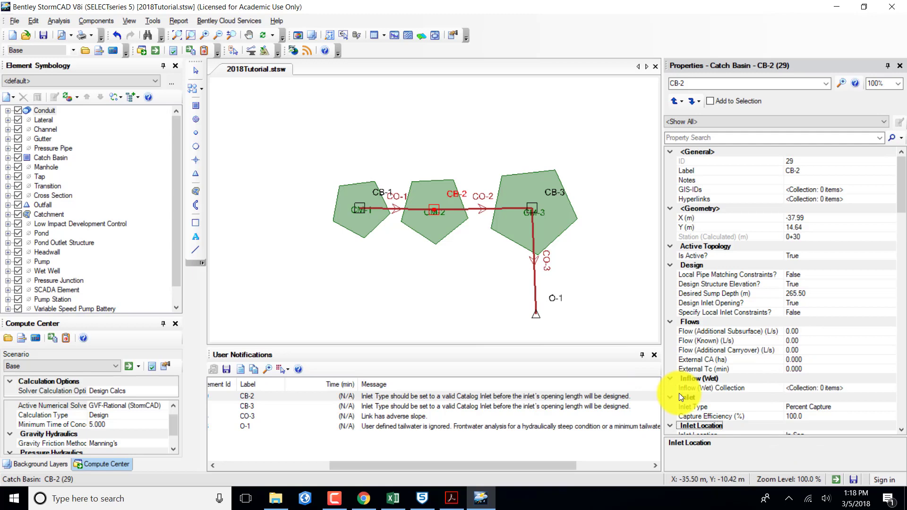
Step: Select catch basin CB-3 and set its inlet type to Percent Capture with a capture efficiency of 100%
left_click(826, 85)
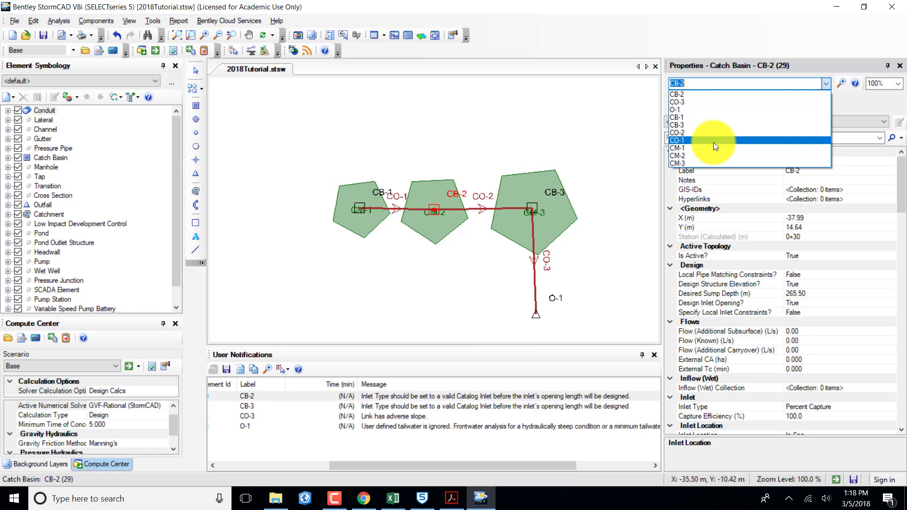
left_click(696, 125)
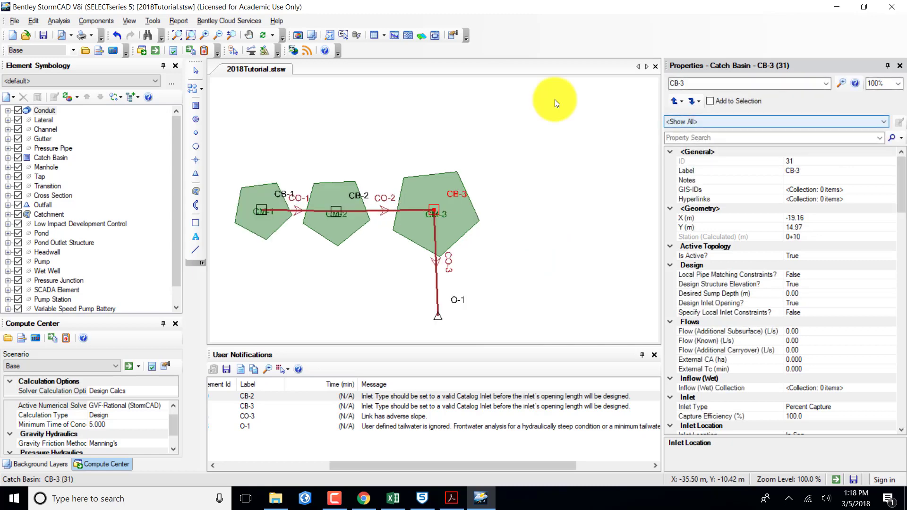
left_click(853, 407)
left_click(897, 410)
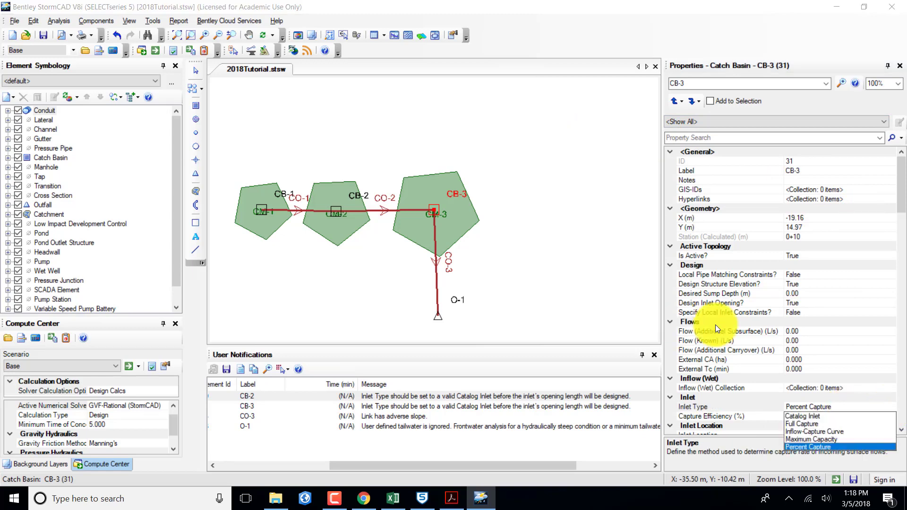
left_click(815, 447)
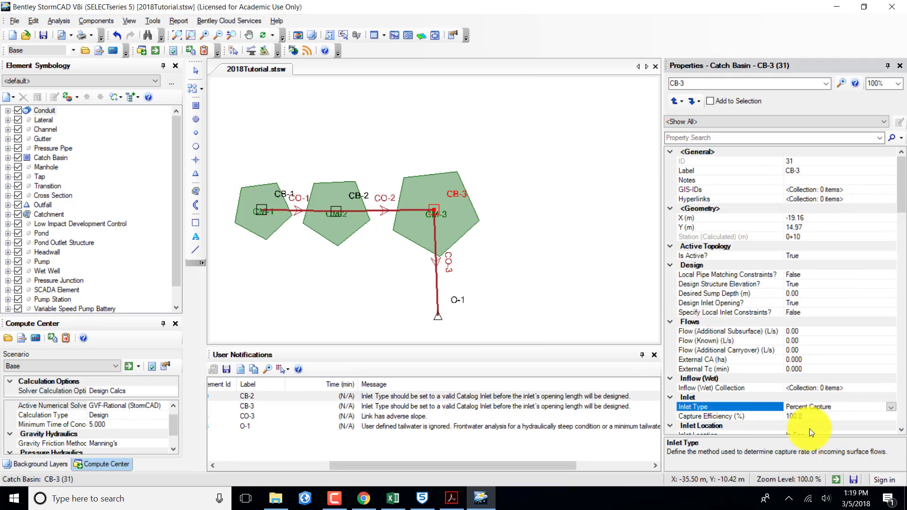
left_click(806, 415)
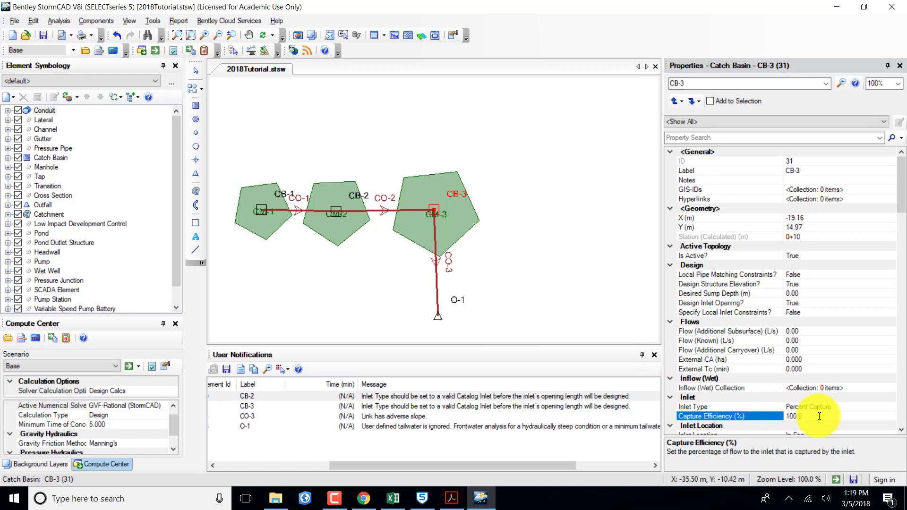
left_click_drag(818, 415, 775, 418)
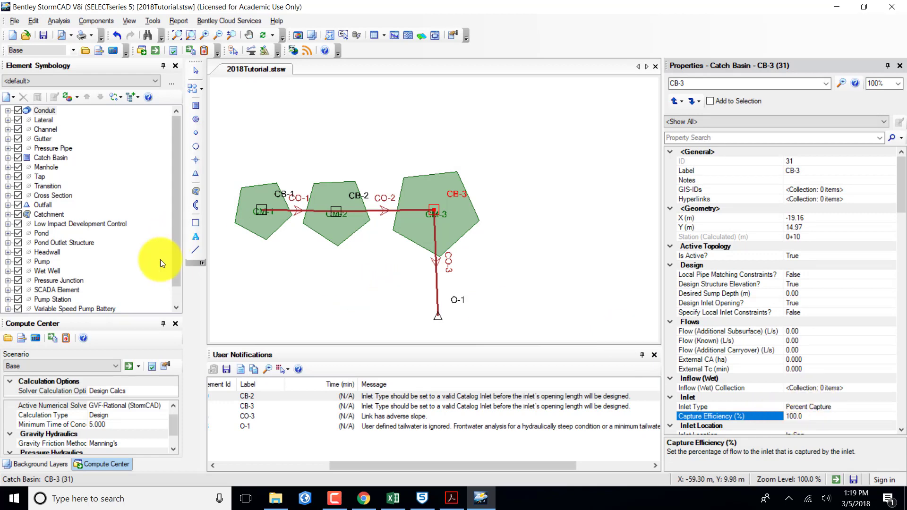
Step: Run the design calculation into the new alternative Physical Alternative - 5 and read the full notification messages
left_click(156, 50)
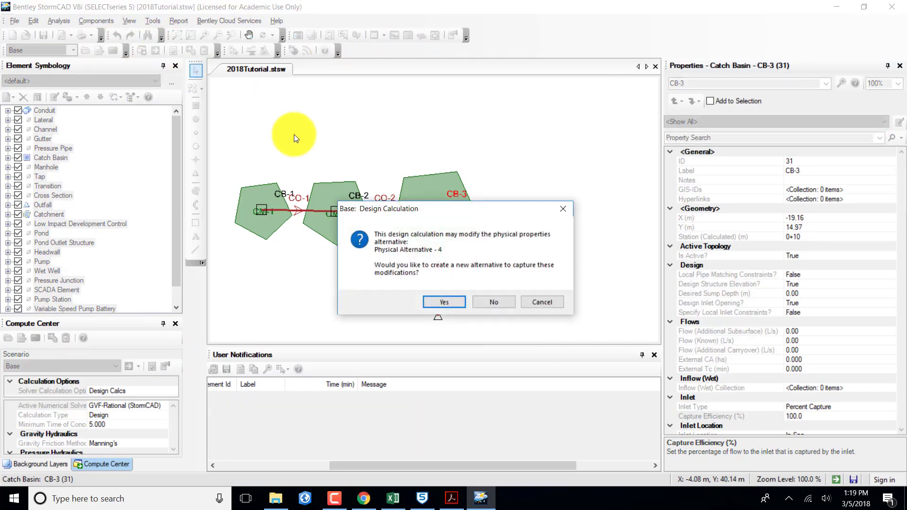
left_click(446, 303)
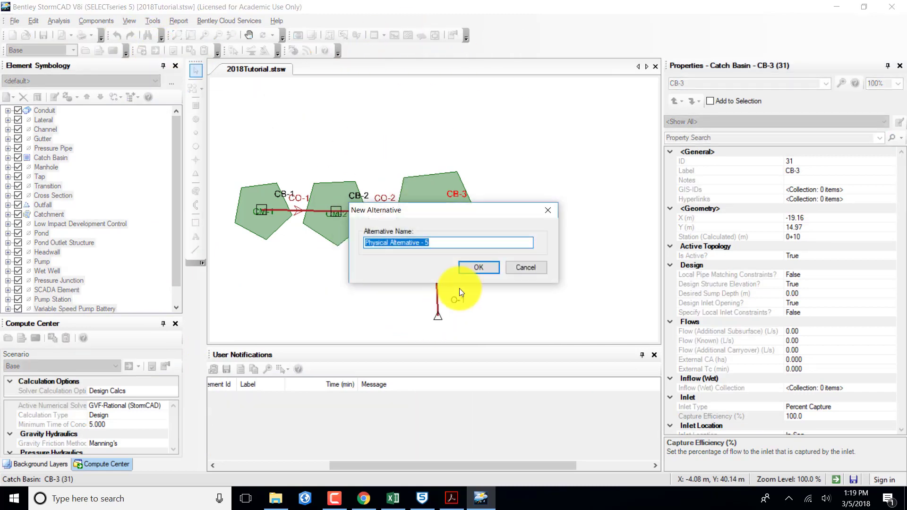
left_click(480, 268)
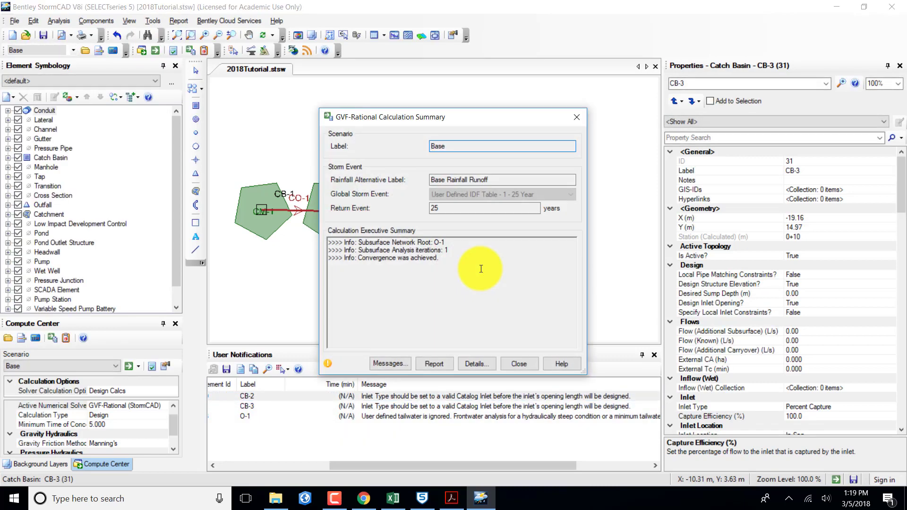
left_click(523, 364)
left_click_drag(511, 470, 476, 469)
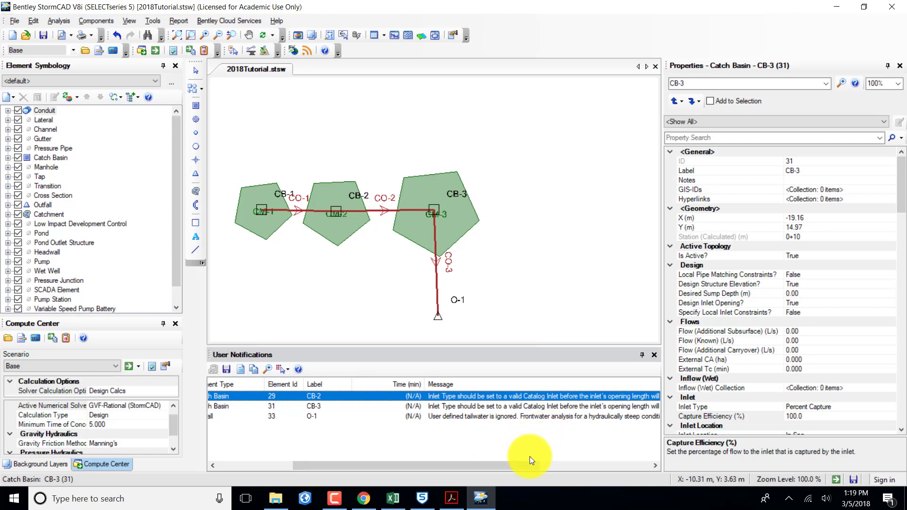
left_click_drag(526, 464, 587, 464)
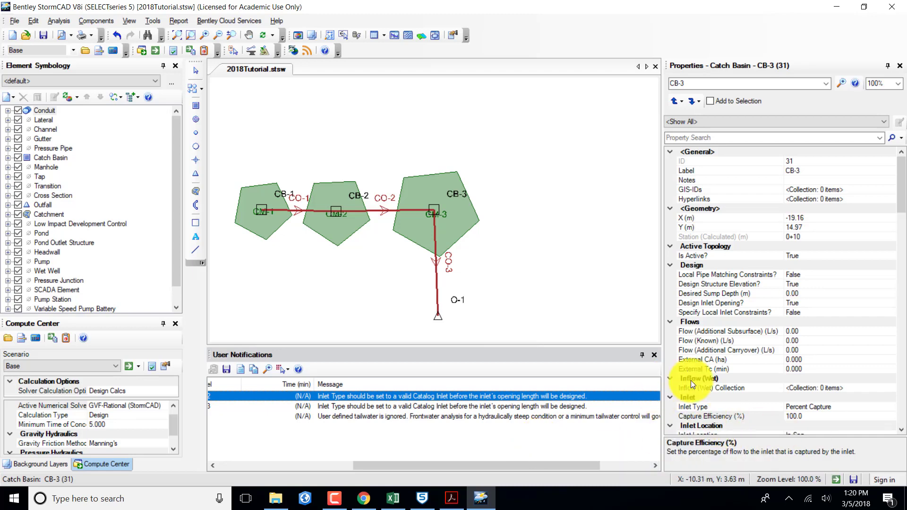
Step: Try Catalog Inlet and Full Capture as the inlet type of catch basin CB-3
left_click(837, 408)
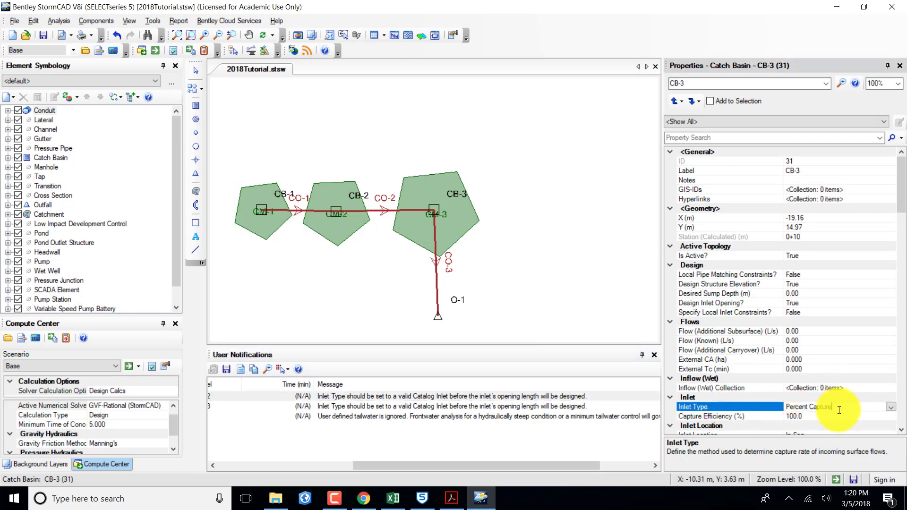
left_click(892, 407)
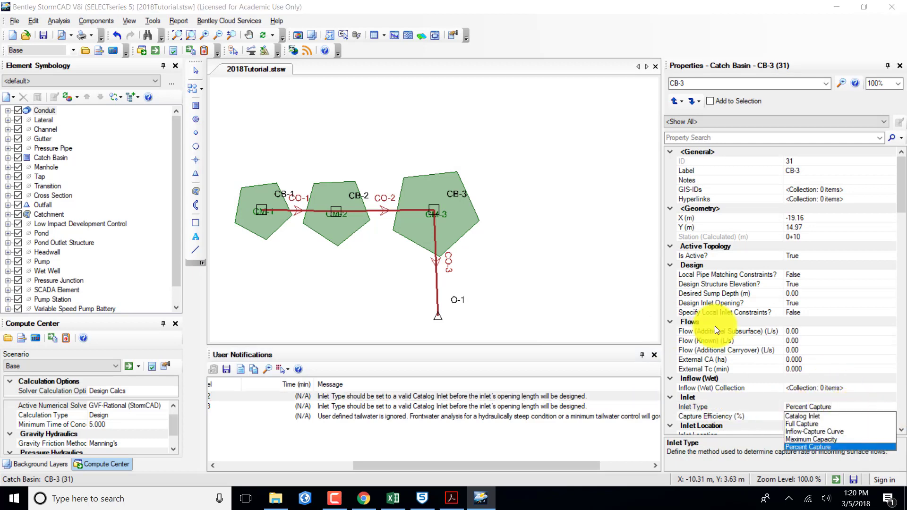
left_click(793, 415)
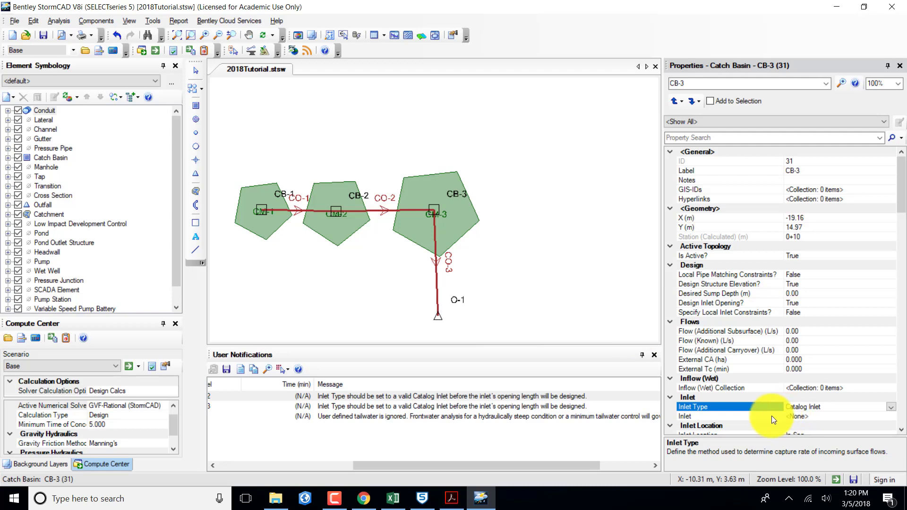
left_click(806, 416)
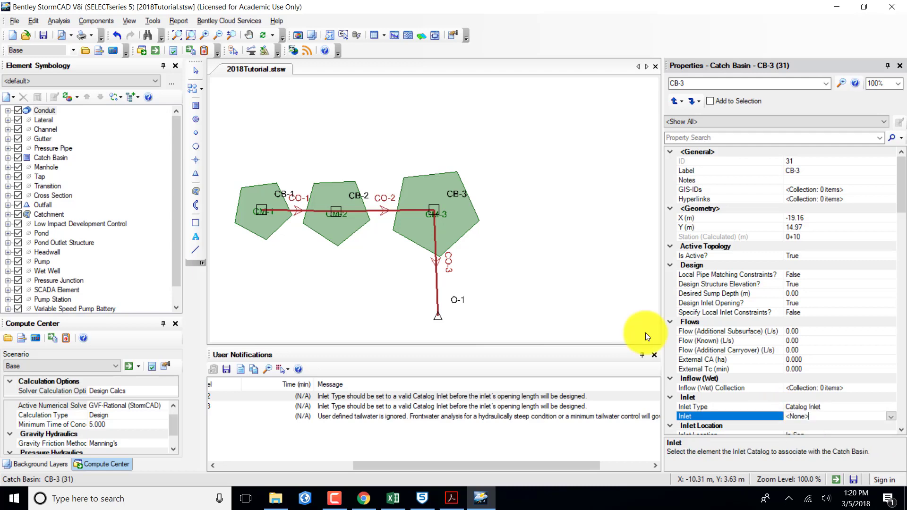
left_click(891, 416)
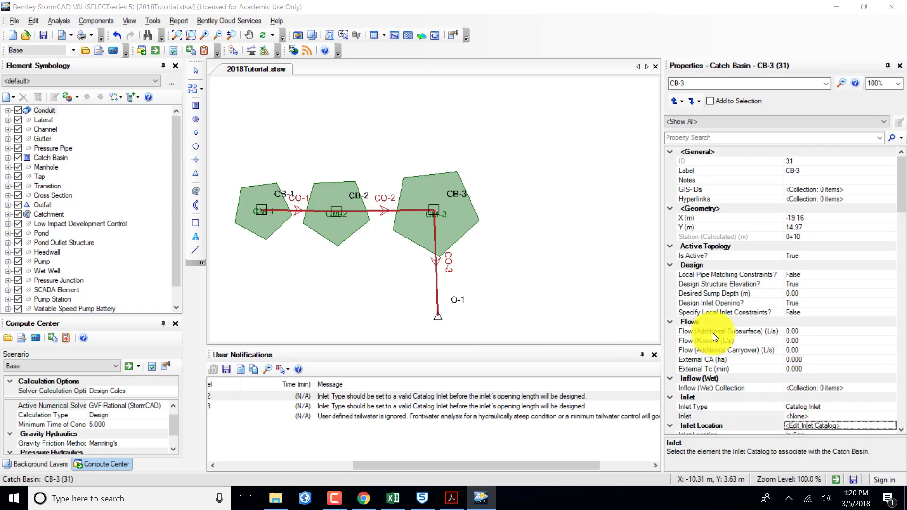
left_click(834, 407)
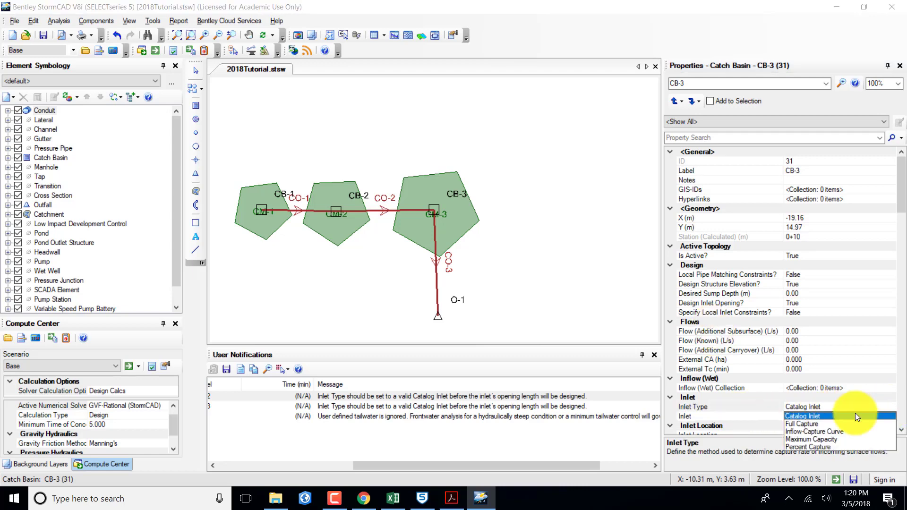
left_click(802, 423)
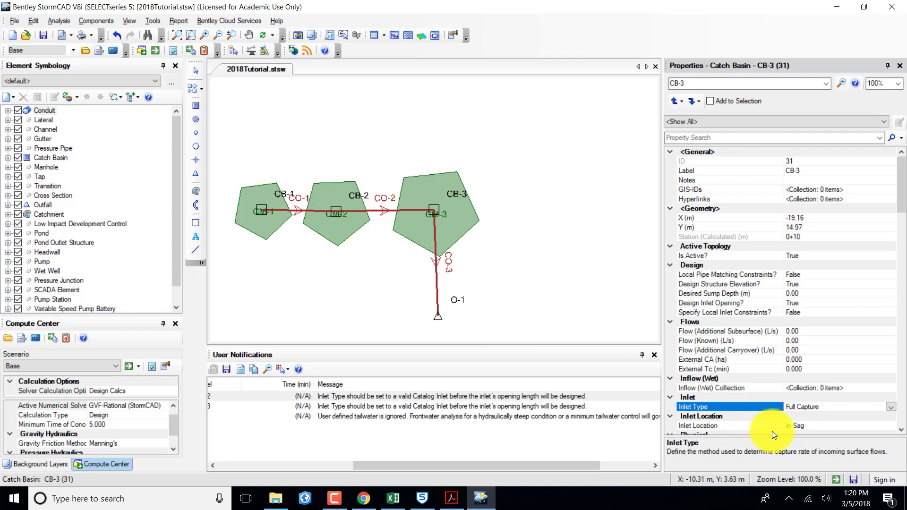
Step: Rerun the design calculation into the new alternative Physical Alternative - 6 and check the notifications for the catch basins
left_click_drag(411, 465, 333, 464)
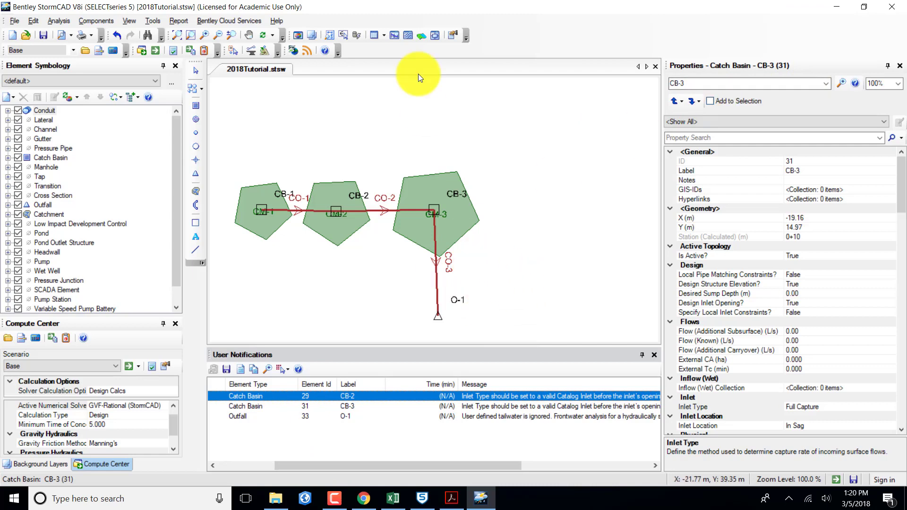
left_click(154, 50)
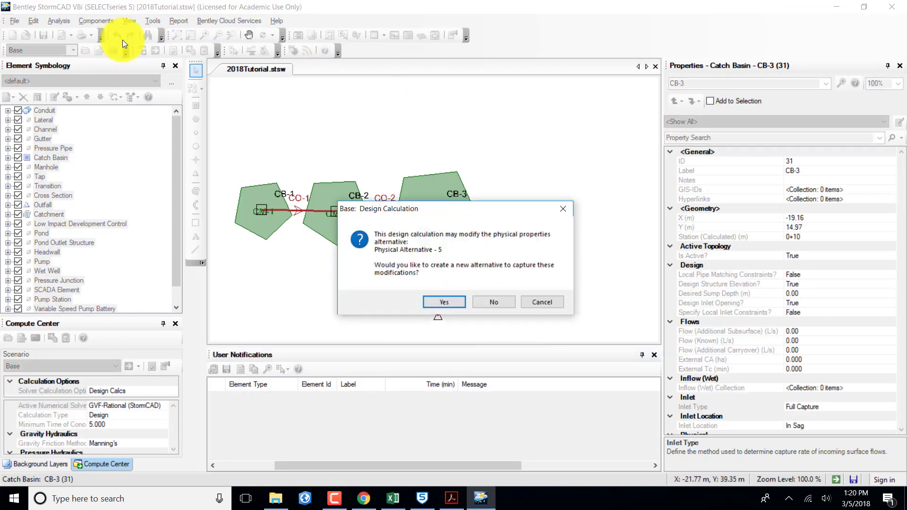
key("Return")
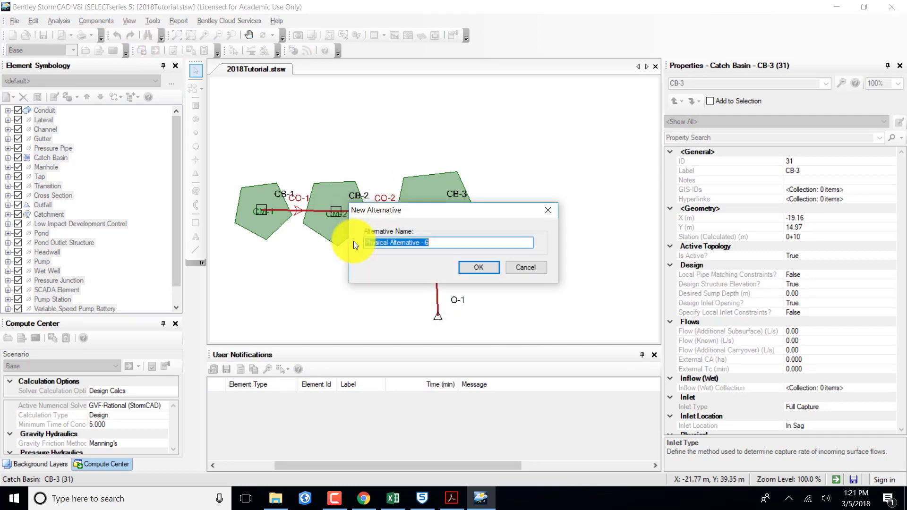
left_click(480, 268)
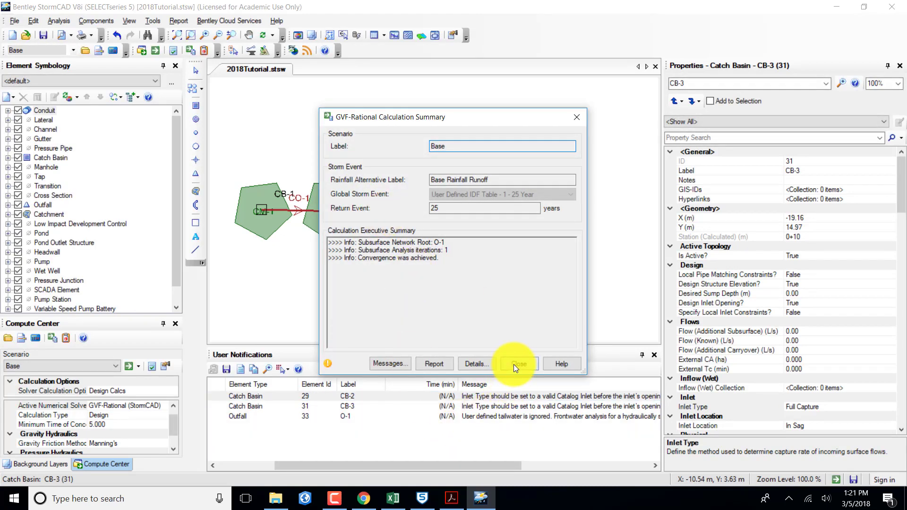
left_click(518, 364)
left_click_drag(461, 465, 501, 464)
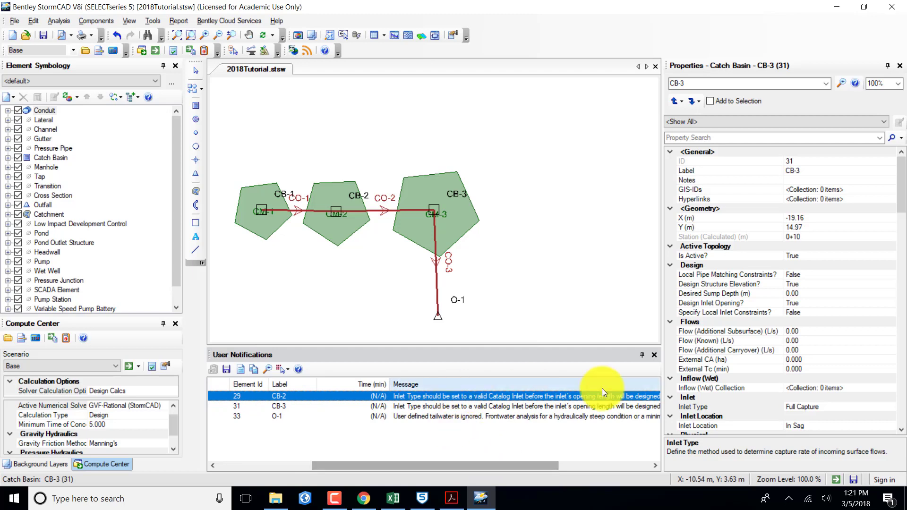
Step: Restore catch basin CB-3's inlet type to Percent Capture and enter a capture efficiency of 100%
left_click(841, 410)
left_click(891, 407)
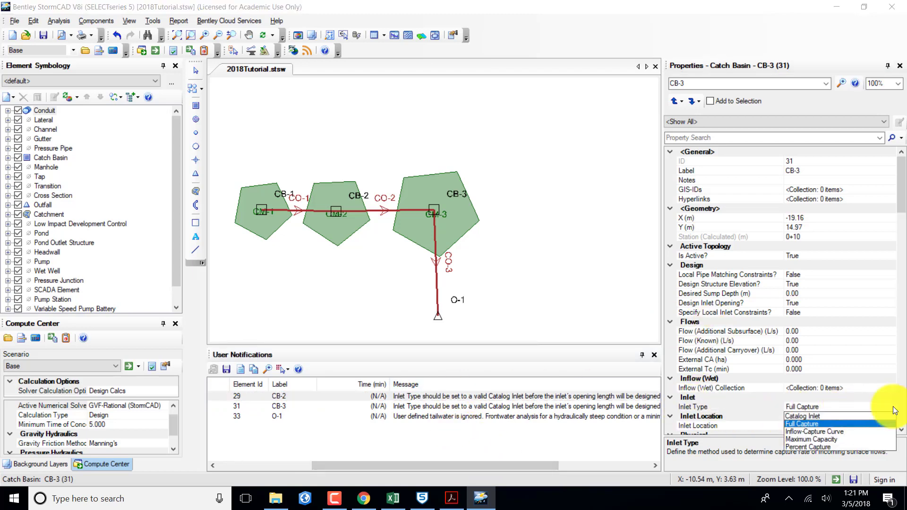
left_click(813, 446)
left_click(794, 417)
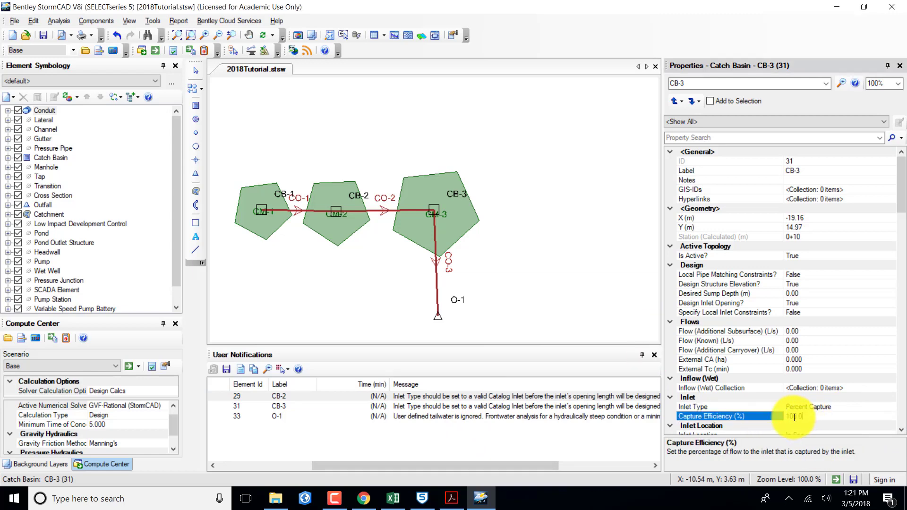
left_click_drag(812, 417, 774, 418)
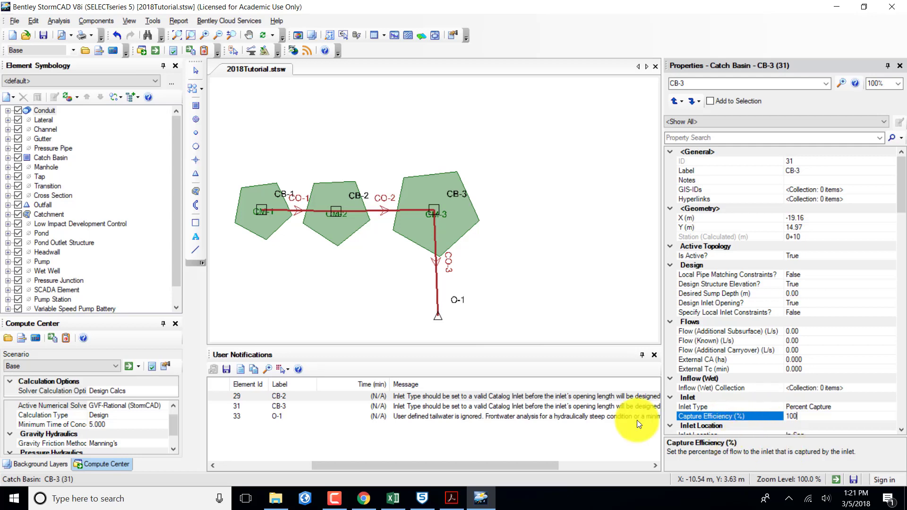
Step: Set the capture efficiency of catch basins CB-3 and CB-2 to 100%, reselecting Percent Capture as CB-2's inlet type
type("100")
left_click(590, 438)
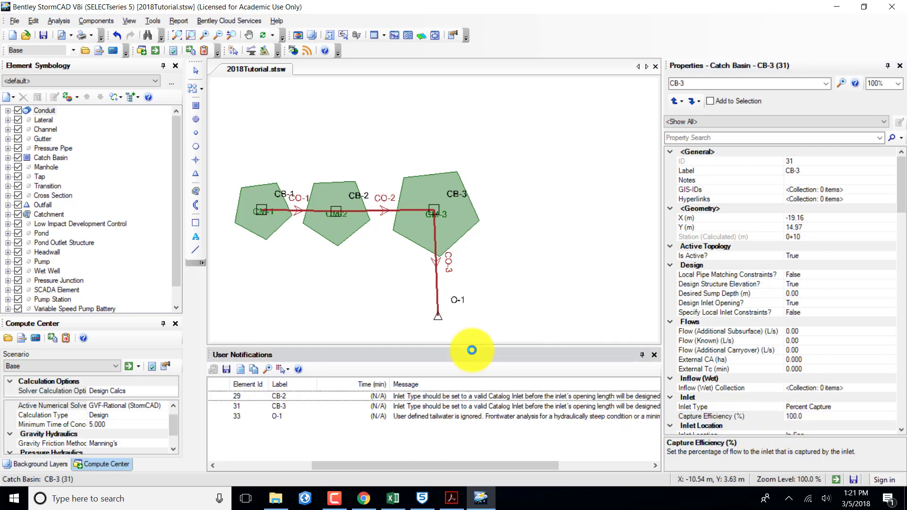
left_click(825, 83)
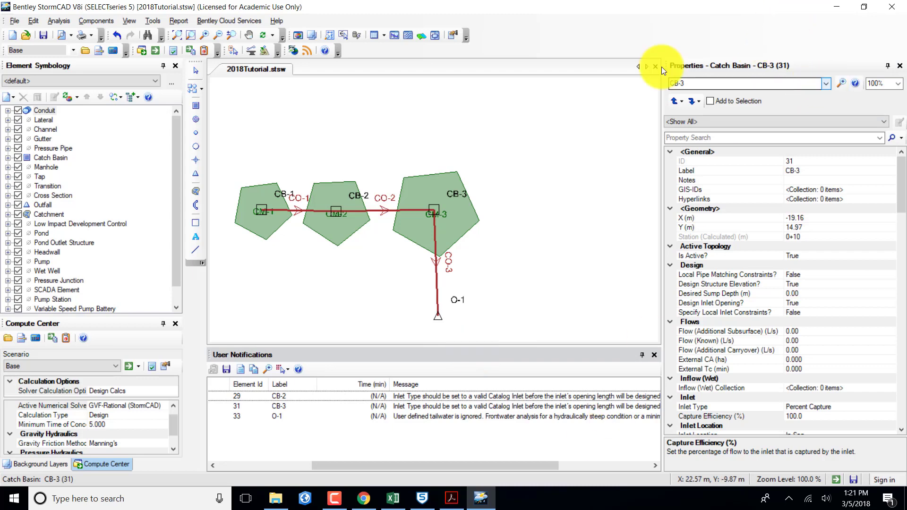
left_click(684, 103)
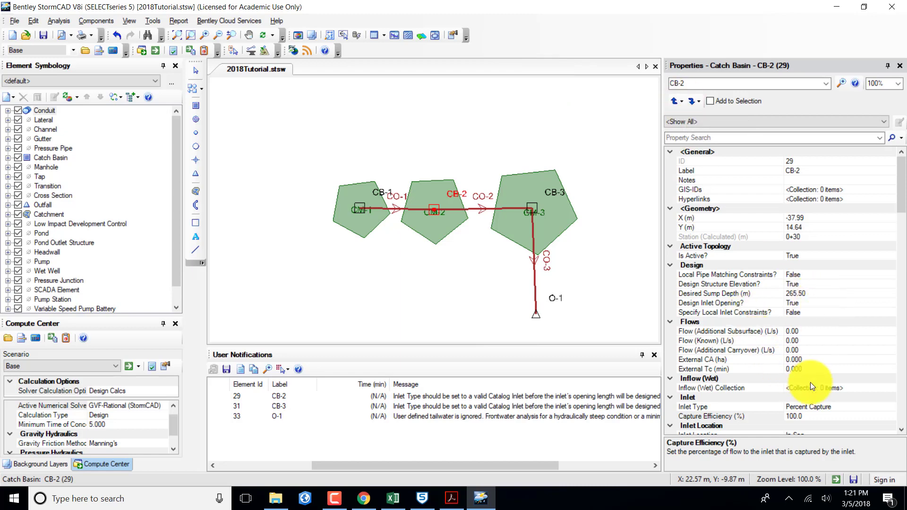
left_click(848, 407)
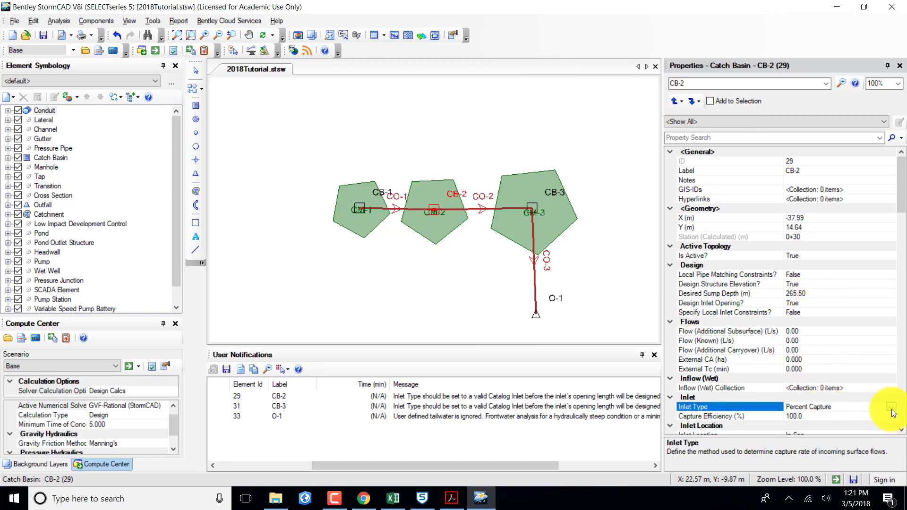
left_click(874, 410)
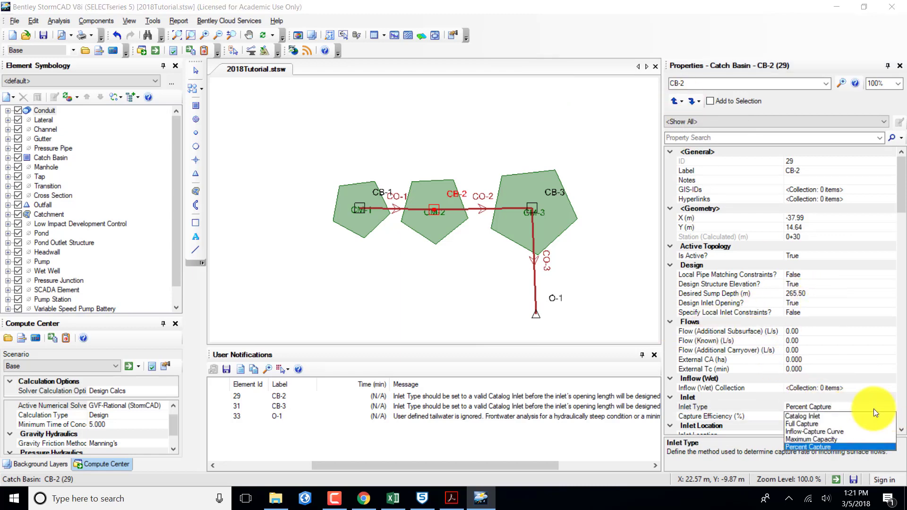
left_click(810, 446)
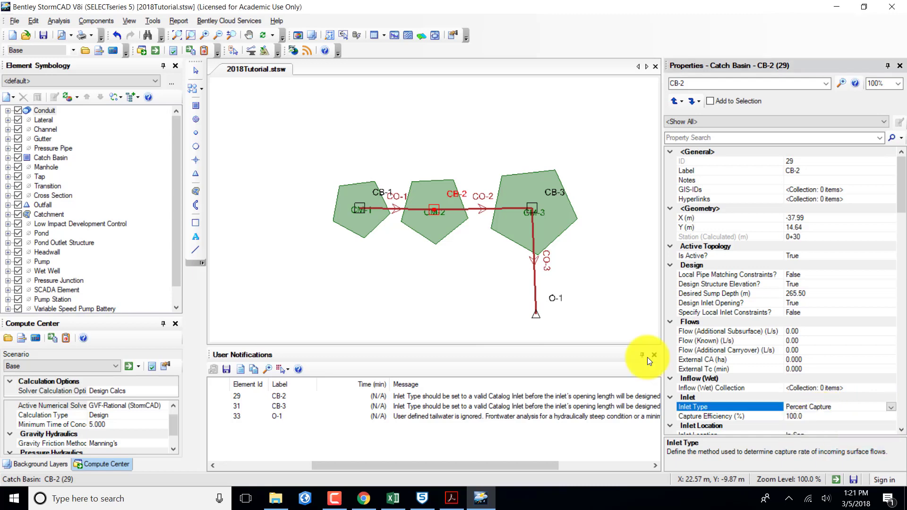
left_click(811, 418)
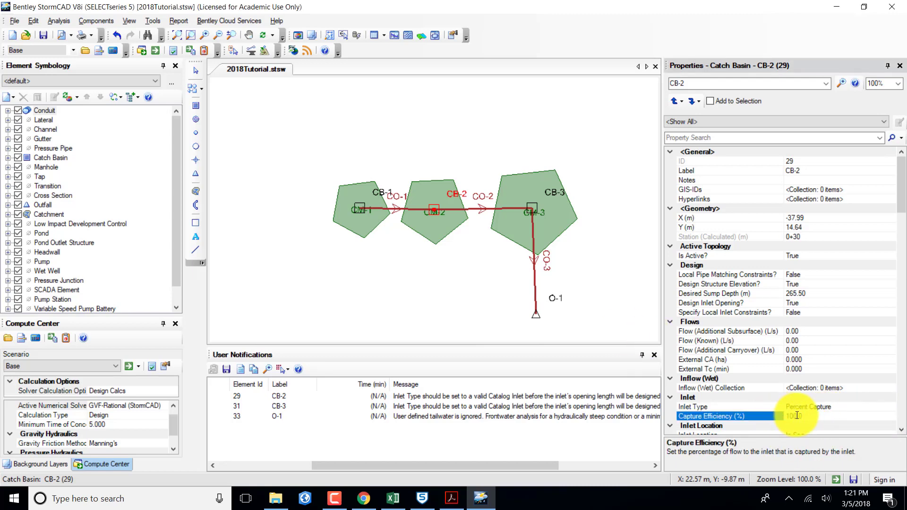
left_click_drag(800, 416, 785, 415)
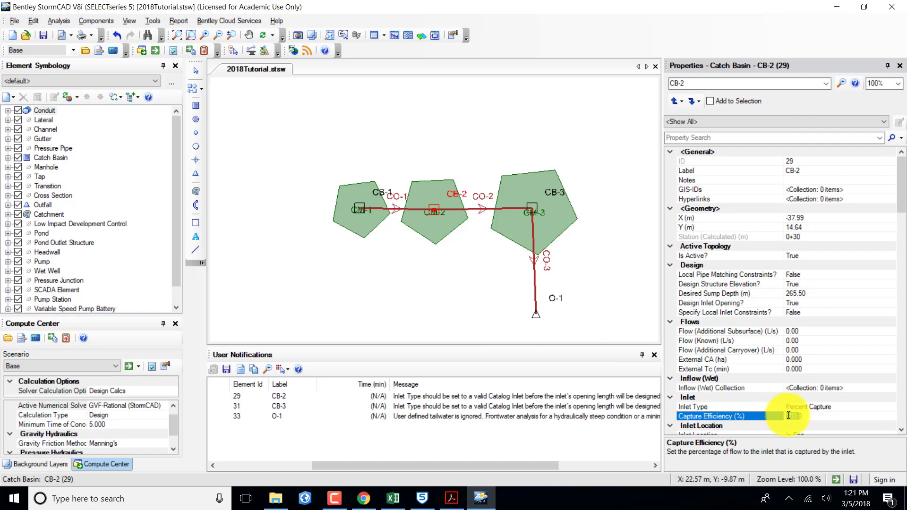
key("BackSpace")
type("100")
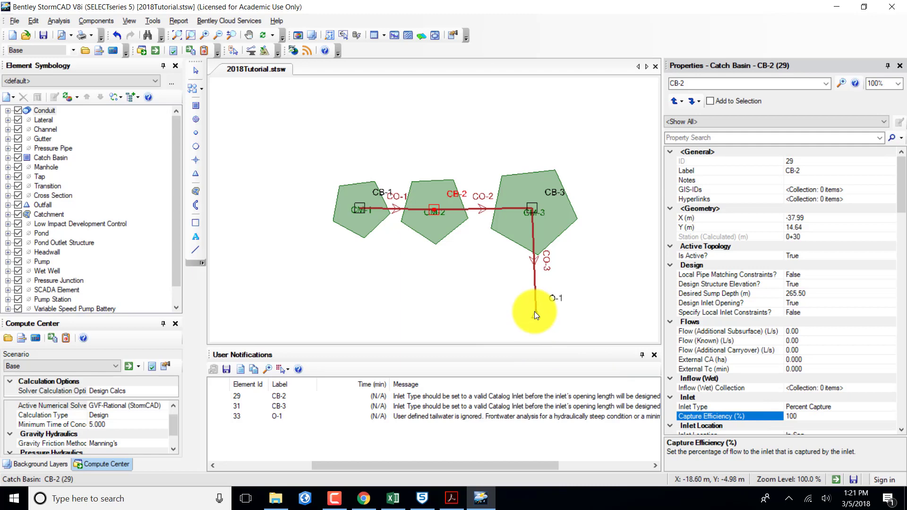
left_click(240, 273)
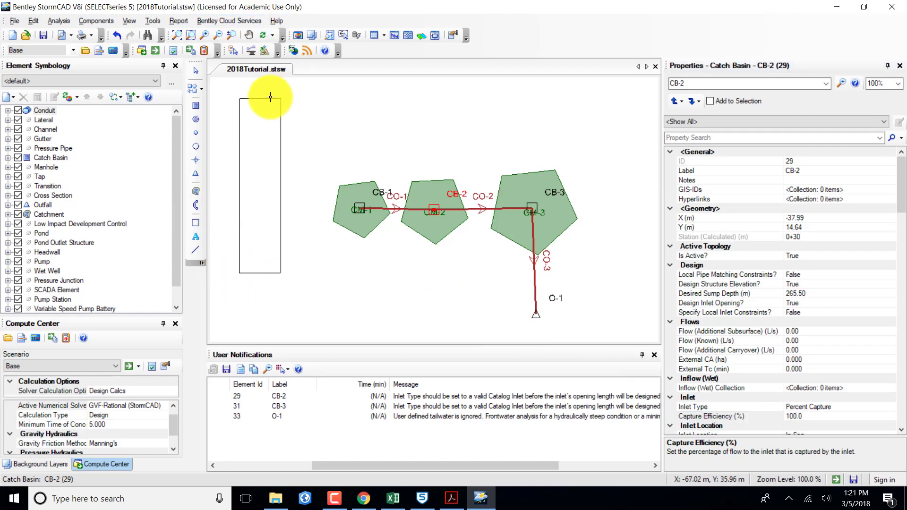
Step: Run the design calculation into the new alternative Physical Alternative - 7 and close the calculation summary
left_click(157, 52)
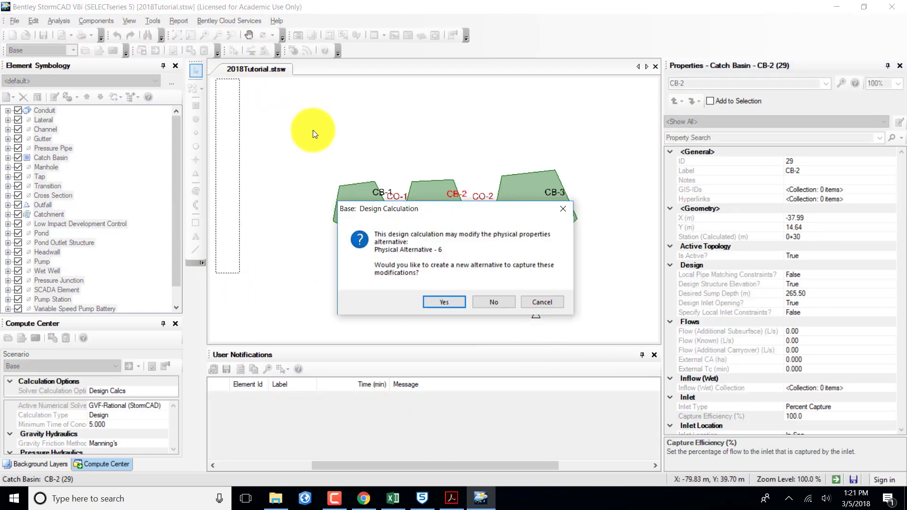
left_click(444, 302)
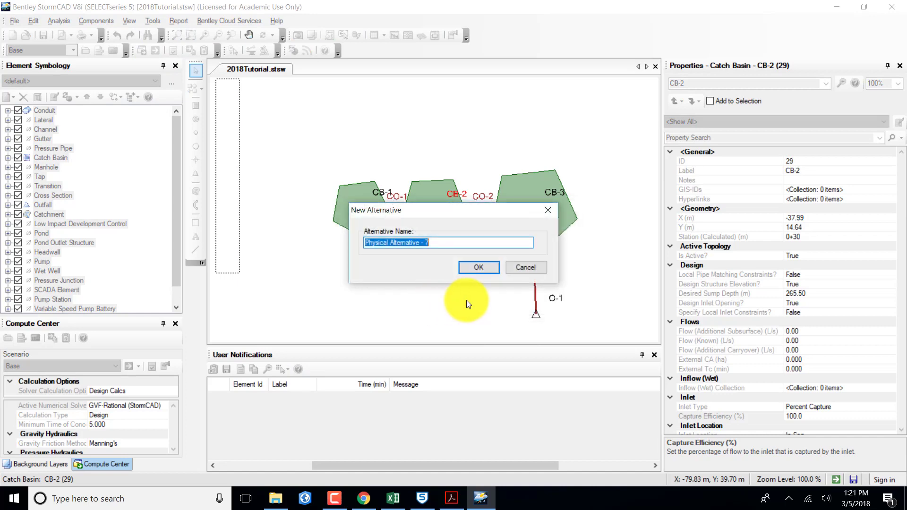
left_click(478, 268)
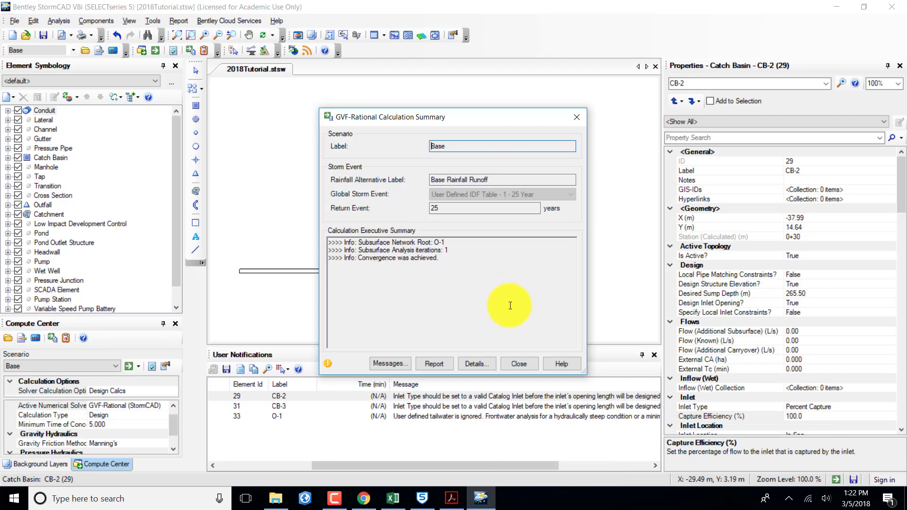
left_click(516, 365)
Step: Preview the user notifications report and read the full messages for the catch basins and the outfall
mouse_move(413, 290)
left_mouse_down()
mouse_move(507, 340)
mouse_move(506, 320)
mouse_move(374, 341)
left_mouse_up()
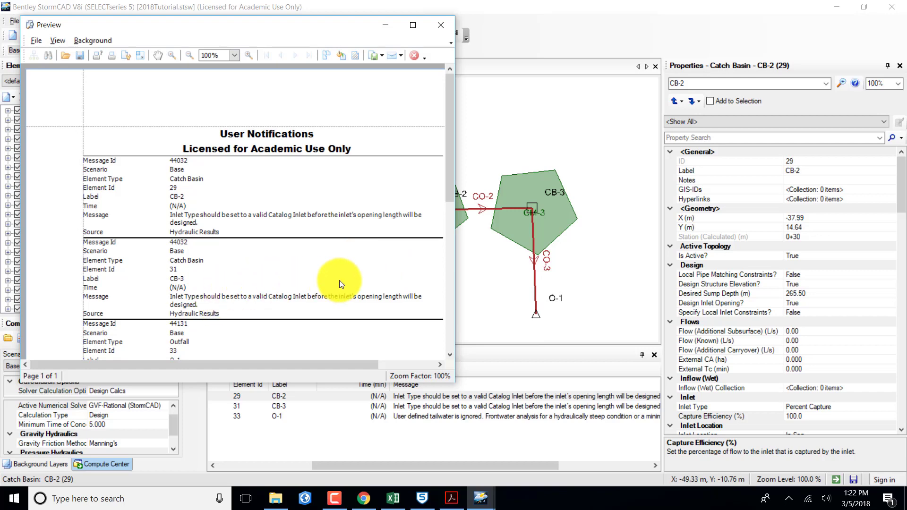
left_click_drag(446, 178, 447, 202)
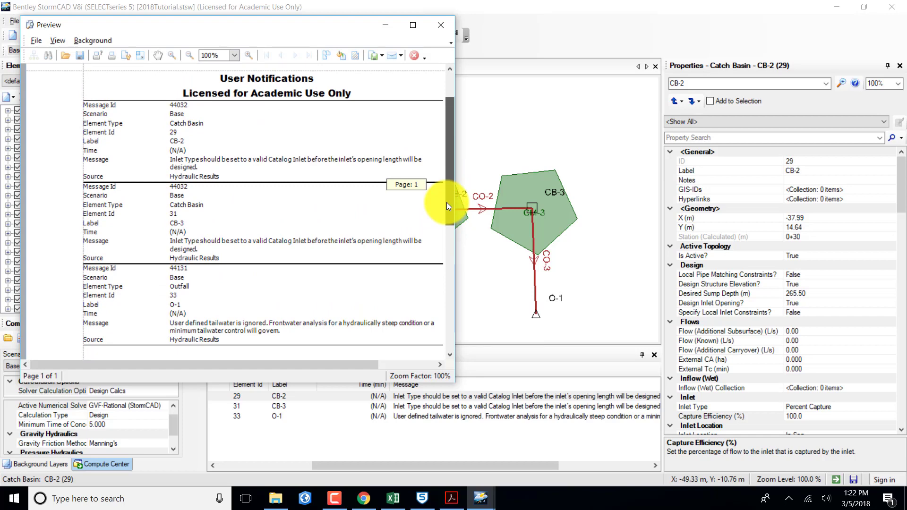
left_click_drag(446, 202, 445, 203)
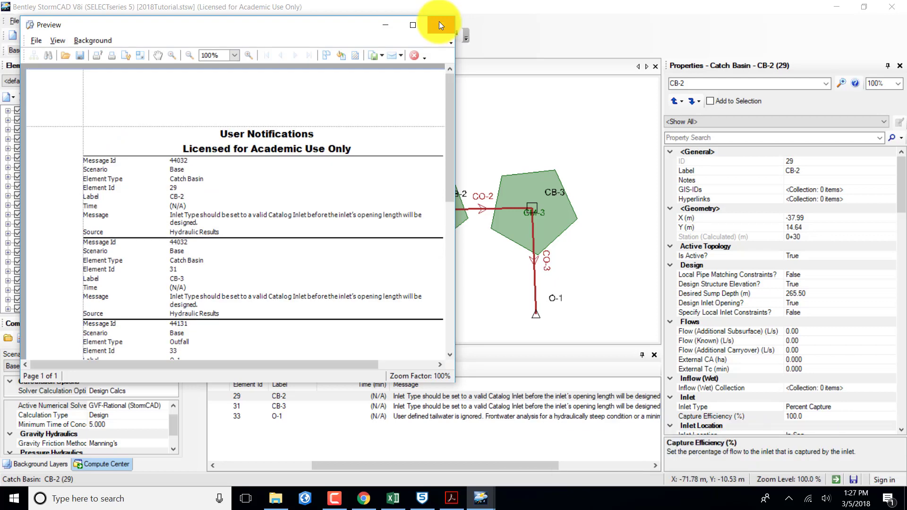
left_click(440, 25)
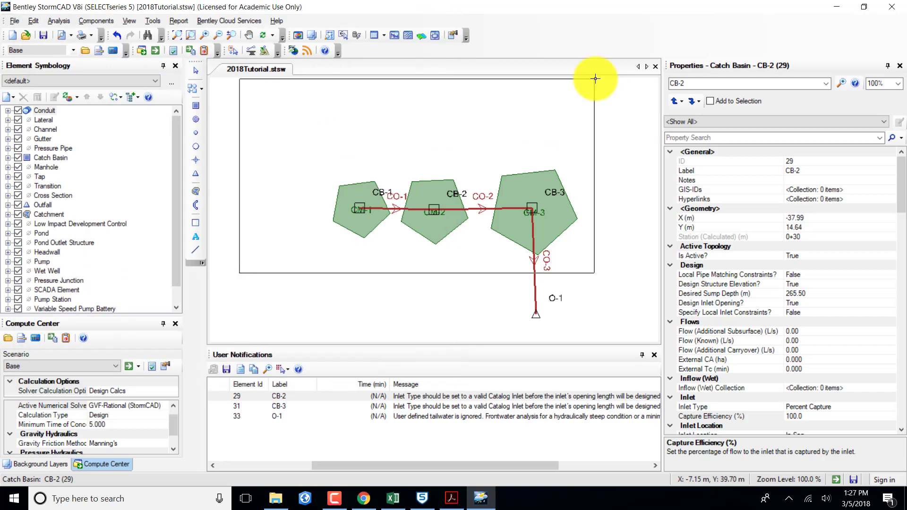
Step: Reselect catch basin CB-2 in the drawing as the outflow element of catchment CM-2
scroll(753, 179, "down", 2)
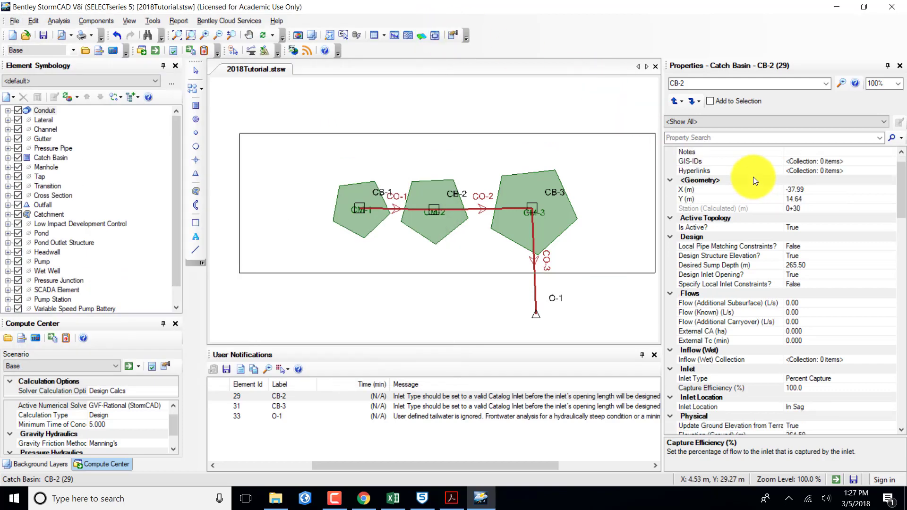
scroll(753, 178, "down", 2)
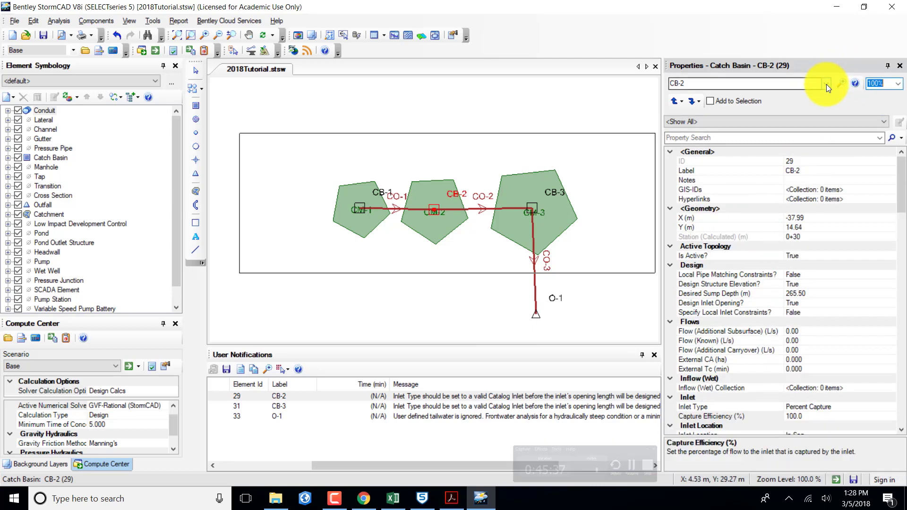
left_click(825, 84)
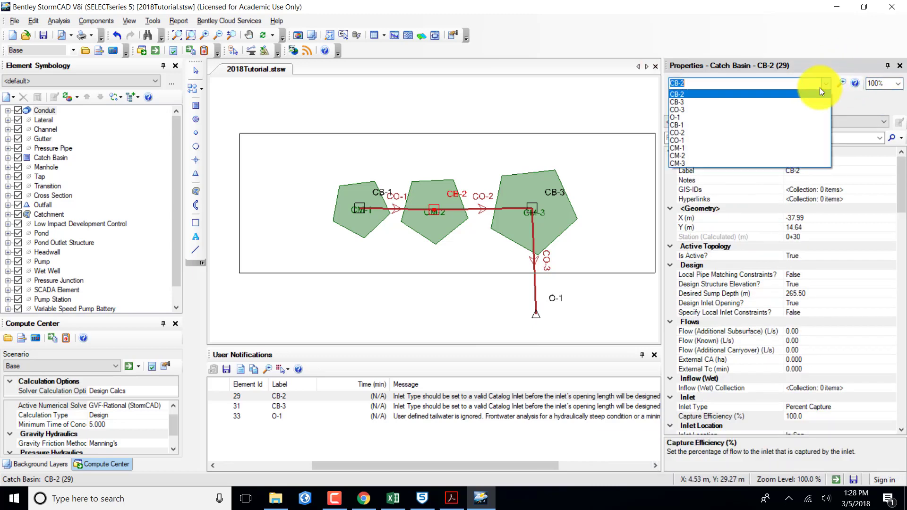
left_click(679, 154)
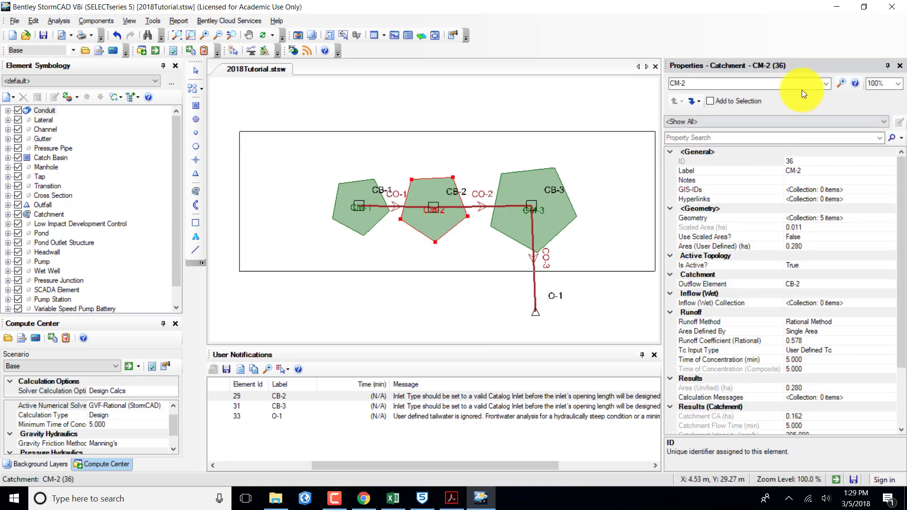
left_click(816, 284)
left_click(892, 284)
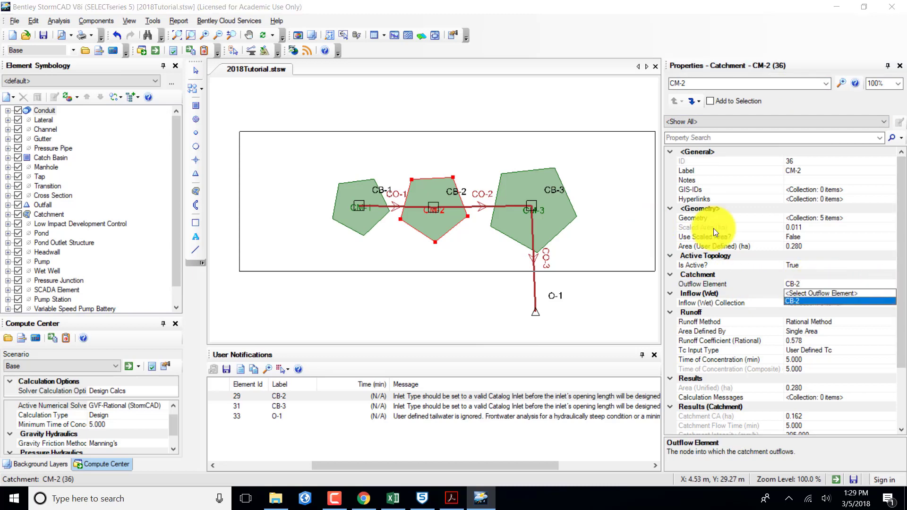
left_click(822, 293)
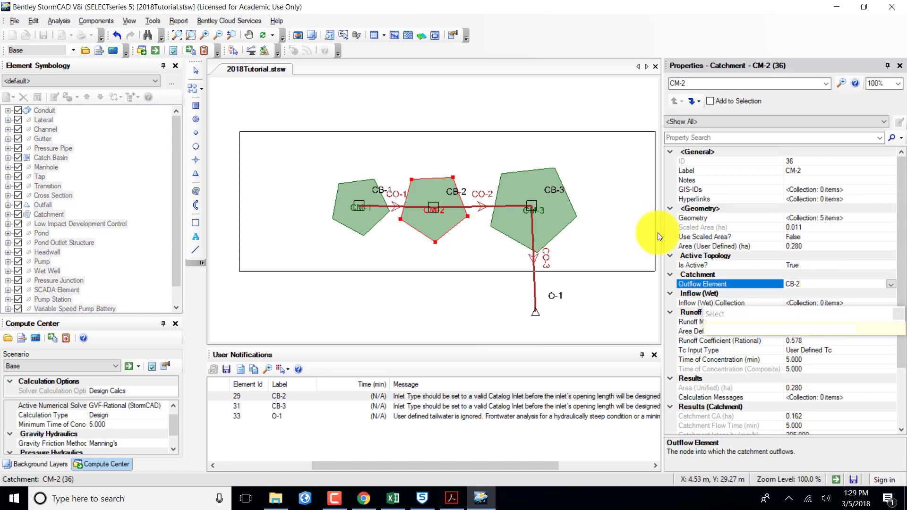
left_click(433, 206)
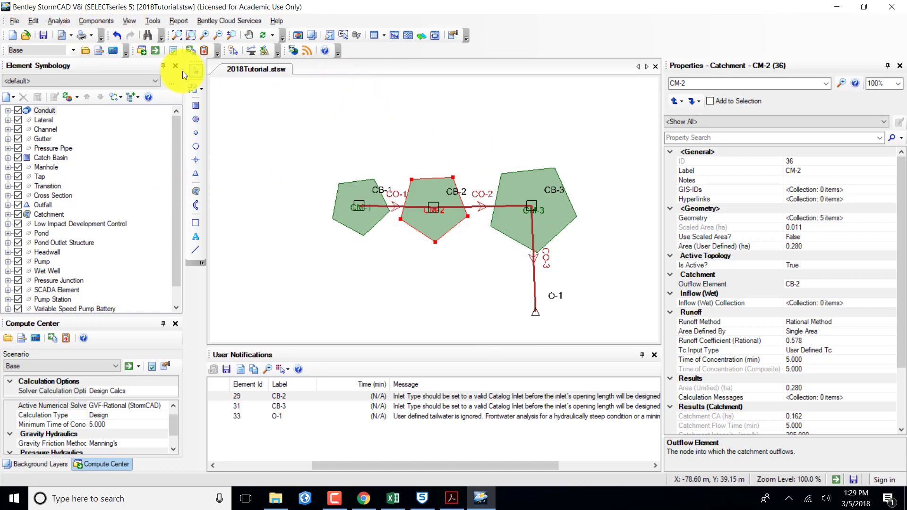
Step: Rerun the design calculation into a new physical alternative and open the report from its calculation summary
left_click(155, 50)
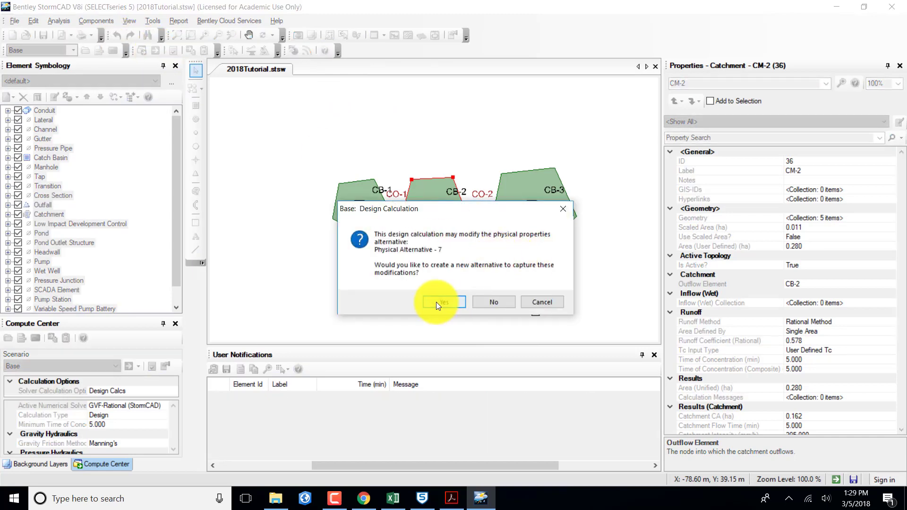
left_click(438, 302)
left_click(492, 274)
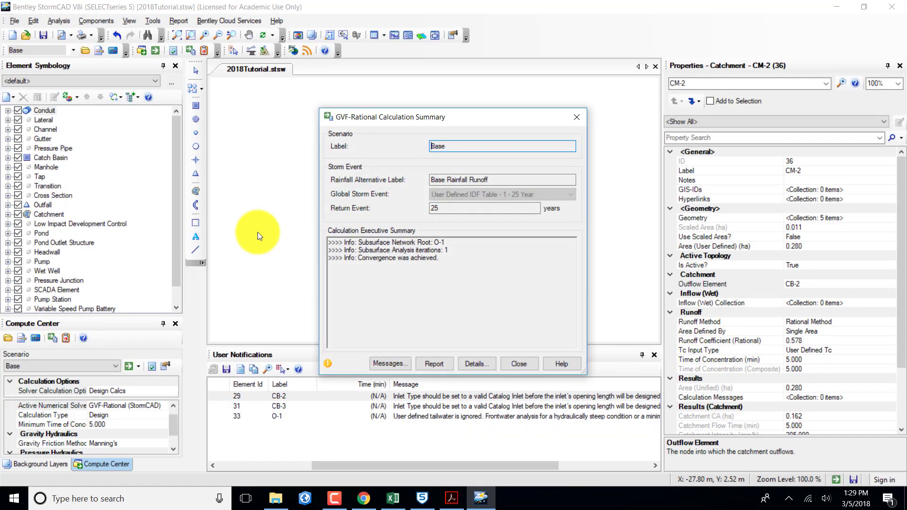
left_click(434, 365)
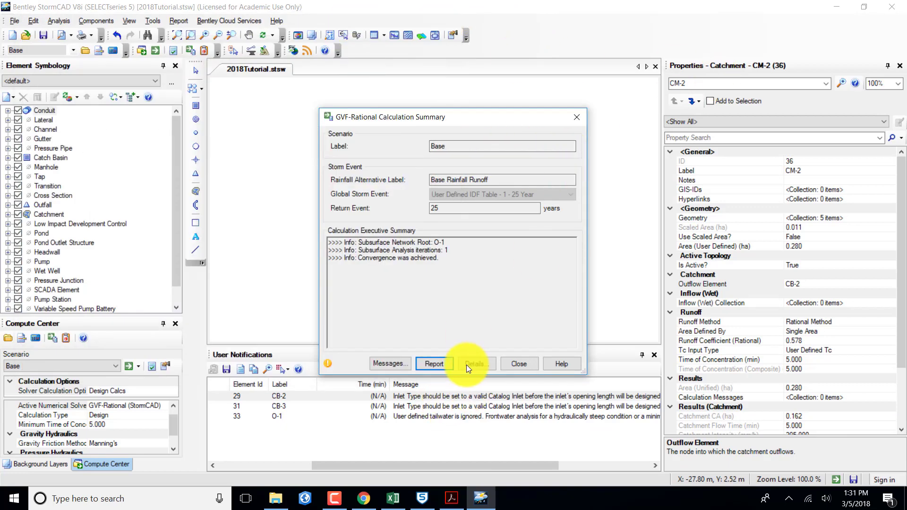
left_click(517, 364)
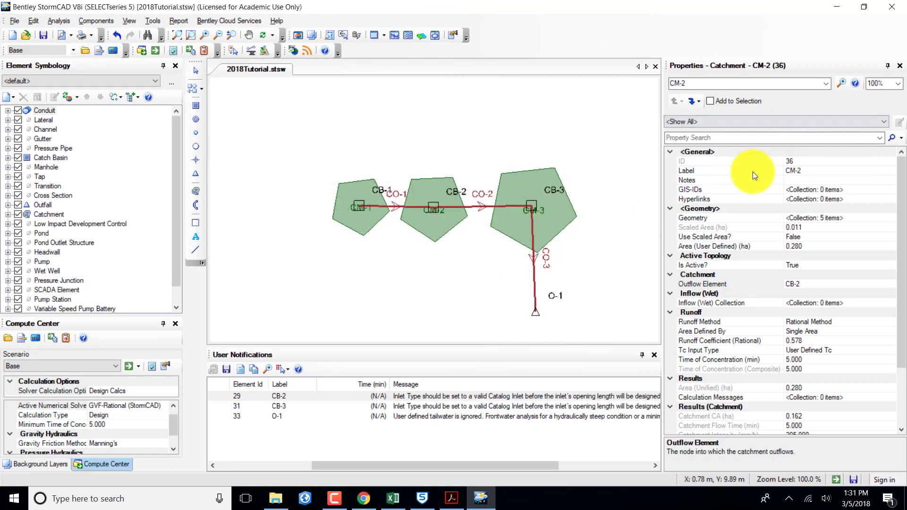
Step: Examine the design, inlet and physical properties of catch basin CB-1 for comparison with the flagged basins
left_click(826, 84)
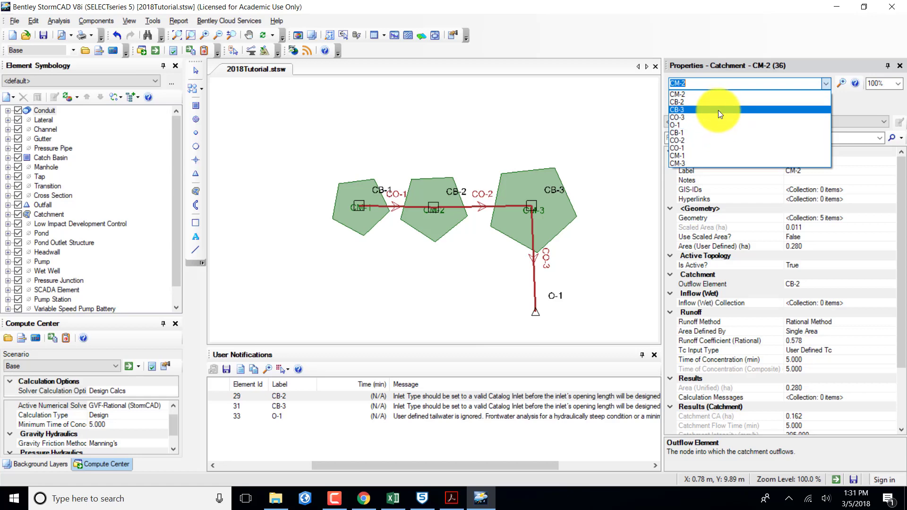
left_click(694, 133)
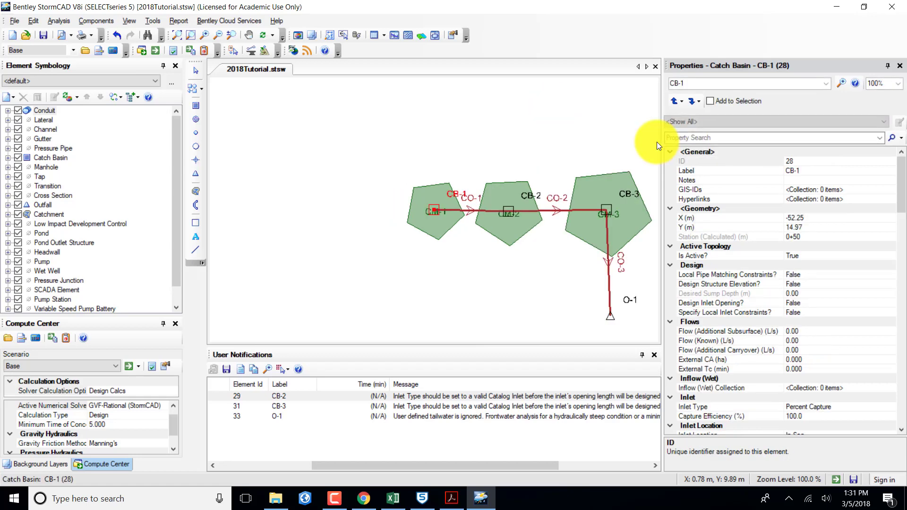
left_click_drag(902, 142, 904, 183)
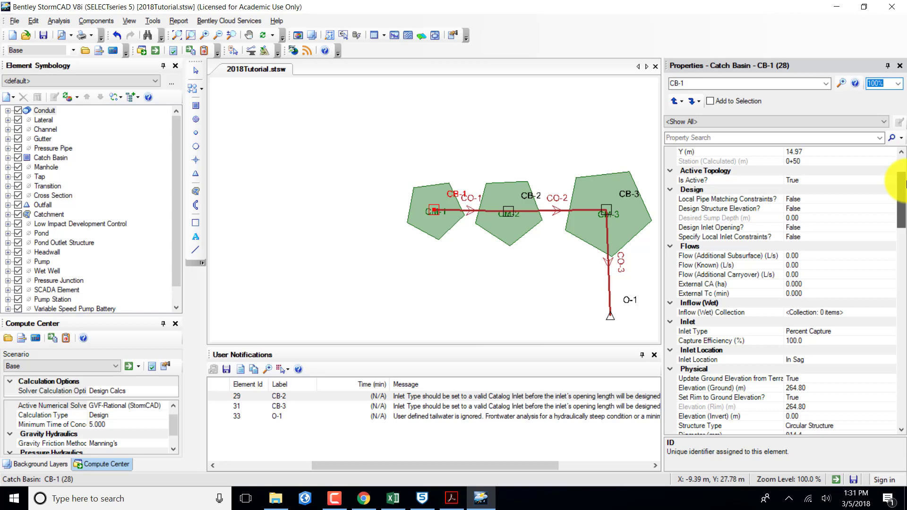
left_click_drag(906, 184, 906, 192)
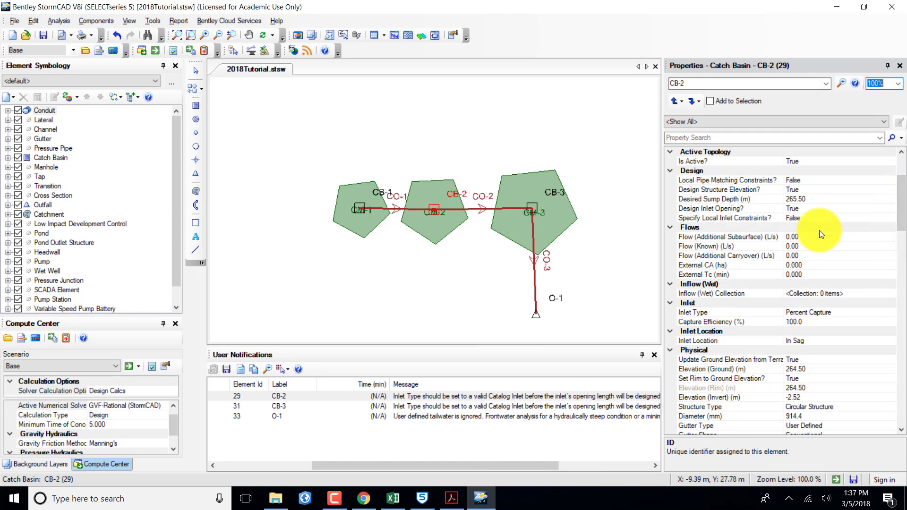
Step: Set Design Structure Elevation to False for catch basin CB-2
left_click(795, 188)
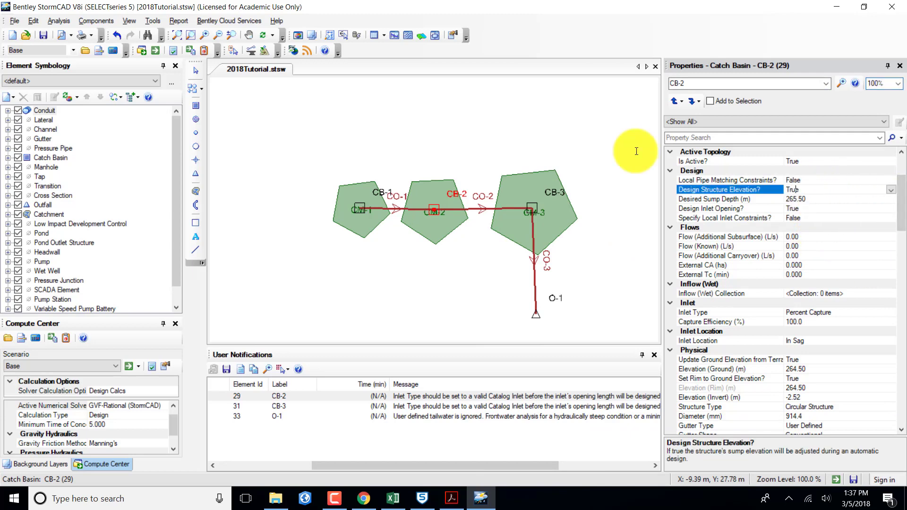
left_click(889, 190)
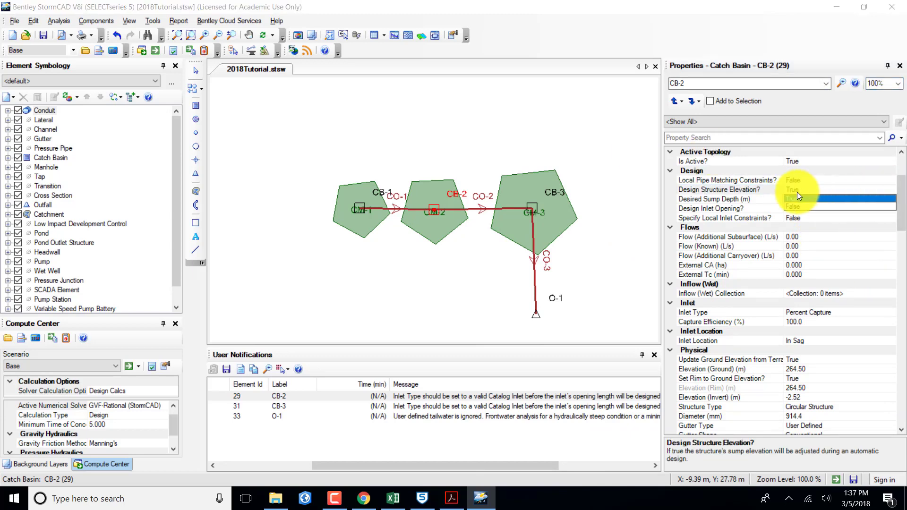
left_click(636, 165)
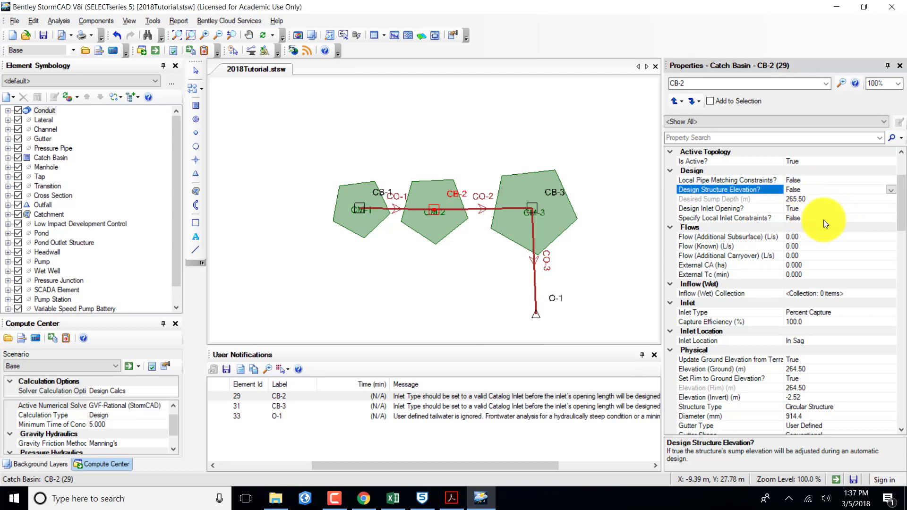
Step: Set Design Inlet Opening to False for catch basin CB-2
left_click(826, 209)
left_click(816, 210)
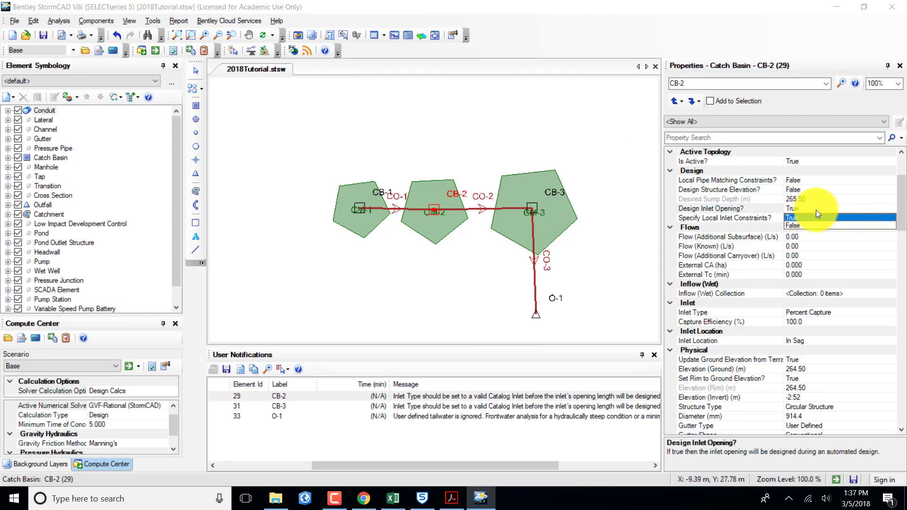
left_click(795, 226)
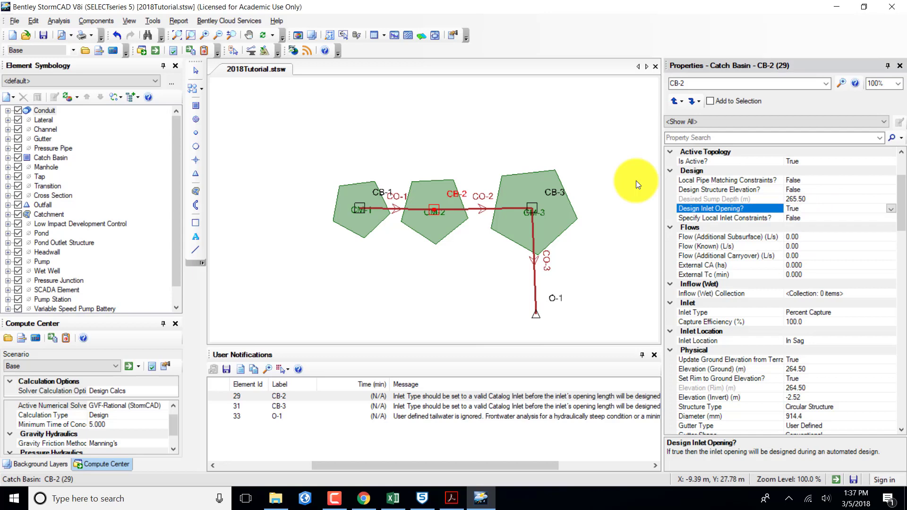
Step: Select catch basin CB-3 and set both its Design Structure Elevation and Design Inlet Opening to False
left_click(826, 83)
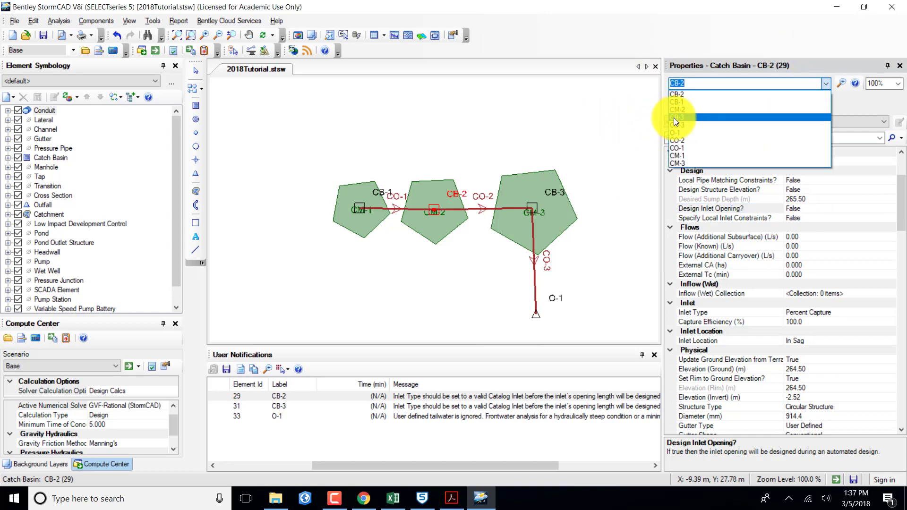
left_click(674, 117)
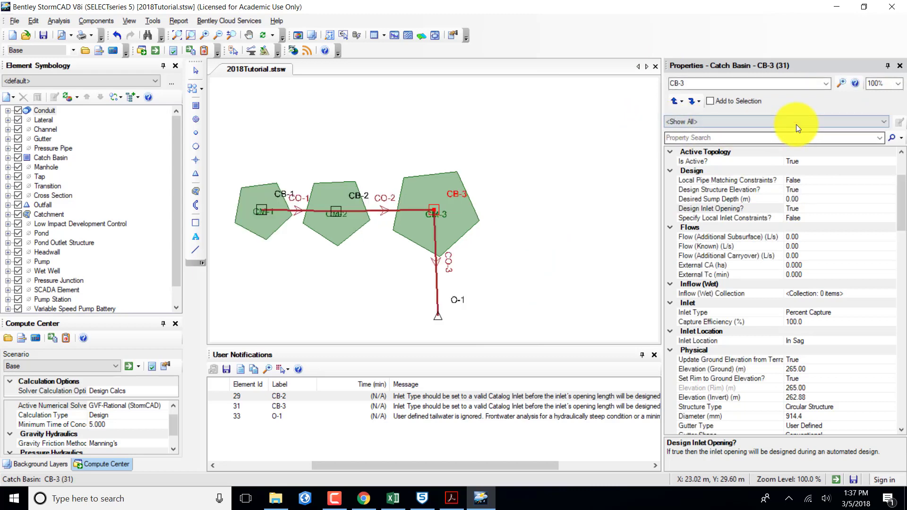
left_click(827, 189)
left_click(833, 189)
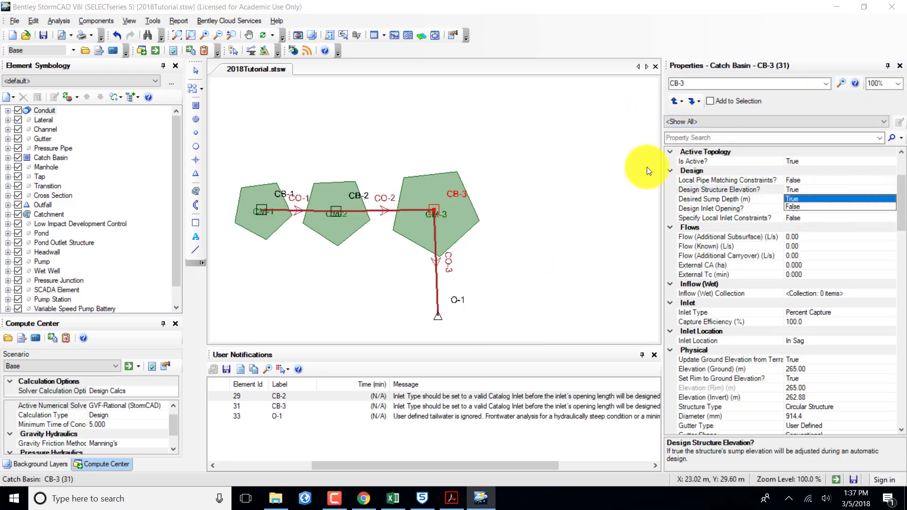
left_click(804, 206)
left_click(811, 209)
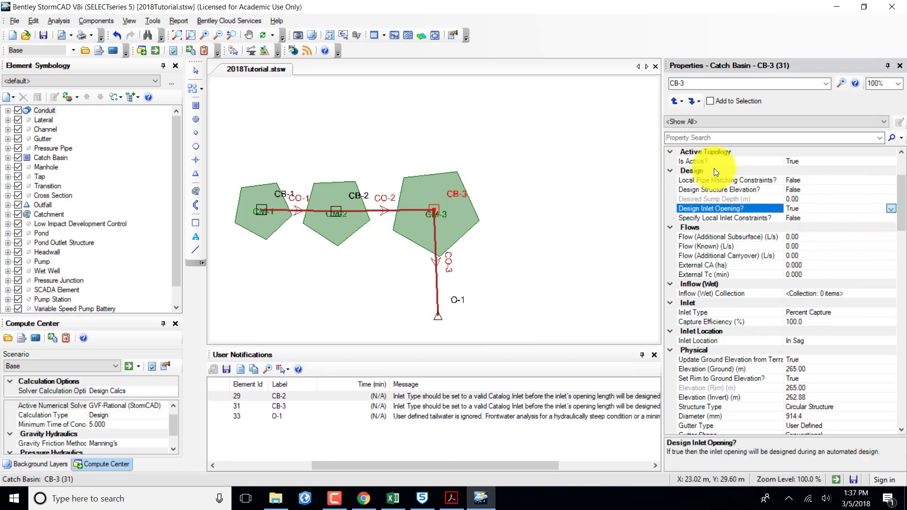
left_click(814, 210)
left_click(640, 183)
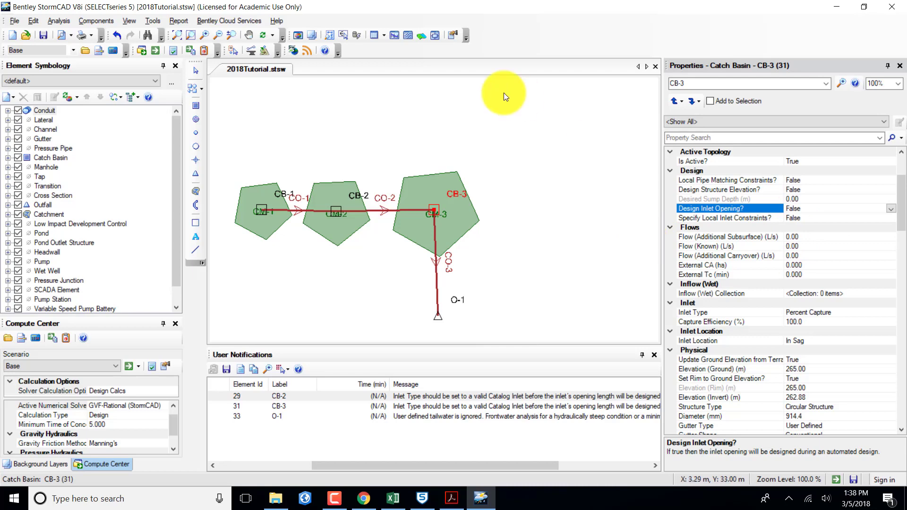
Step: Rerun the design calculation into a new physical alternative with the suggested name and close the calculation summary
left_click(154, 50)
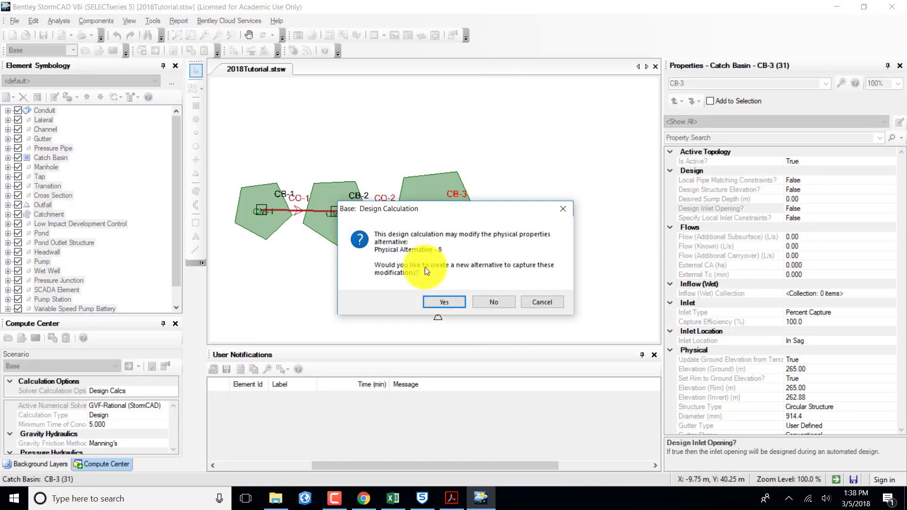
left_click(444, 302)
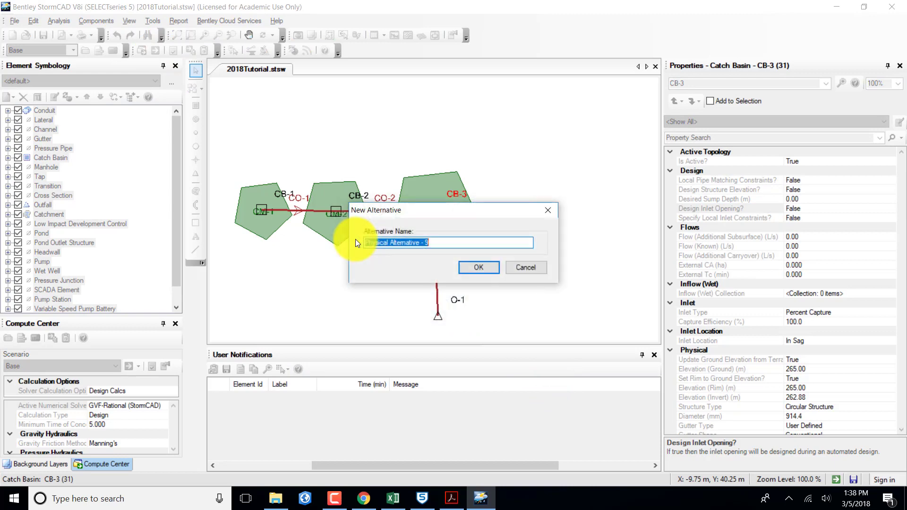
key("Return")
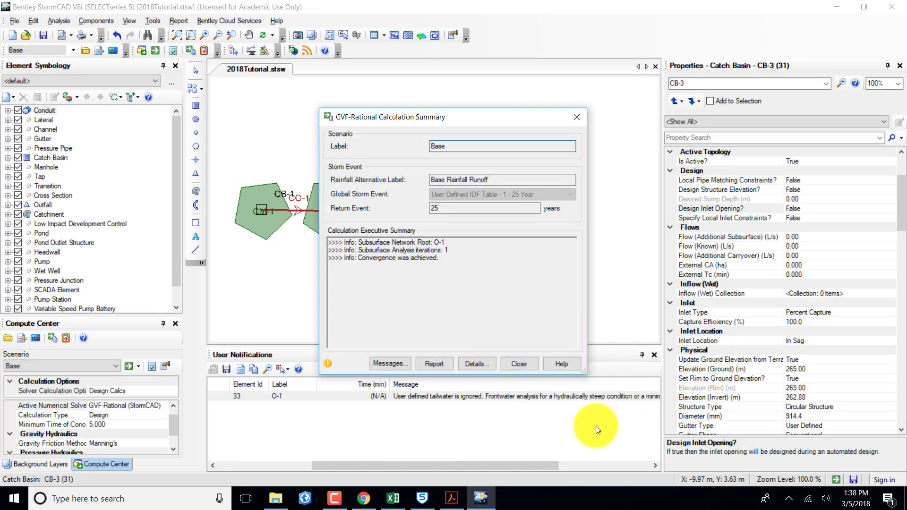
left_click(577, 117)
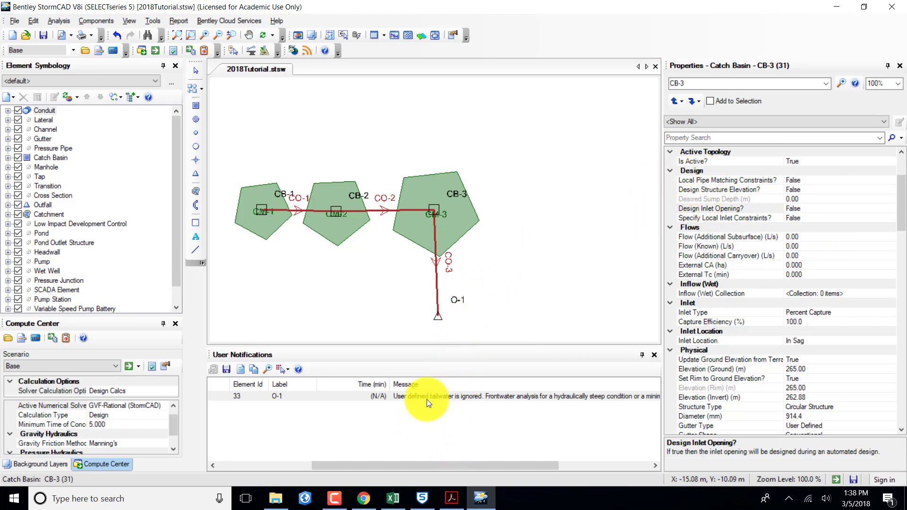
Step: Read the full user notification message for outfall O-1
left_click_drag(486, 465, 539, 465)
left_click(438, 407)
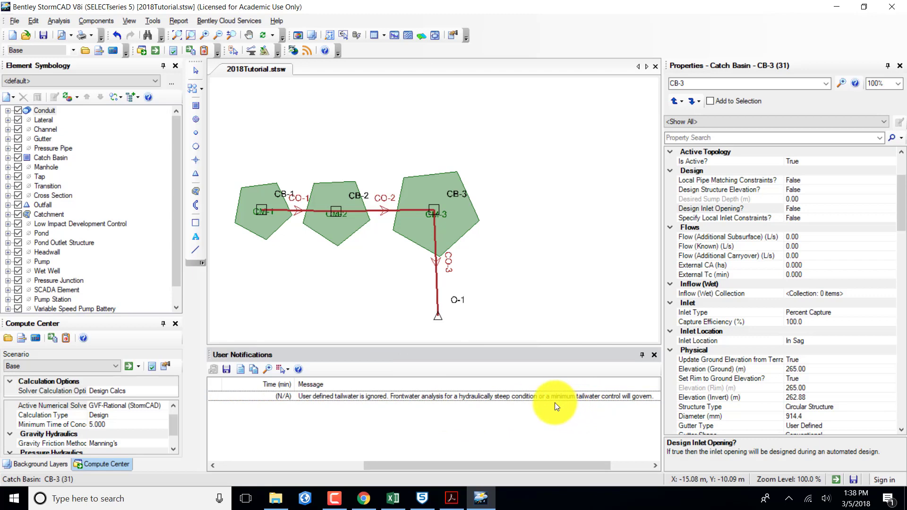
left_click_drag(506, 467, 341, 465)
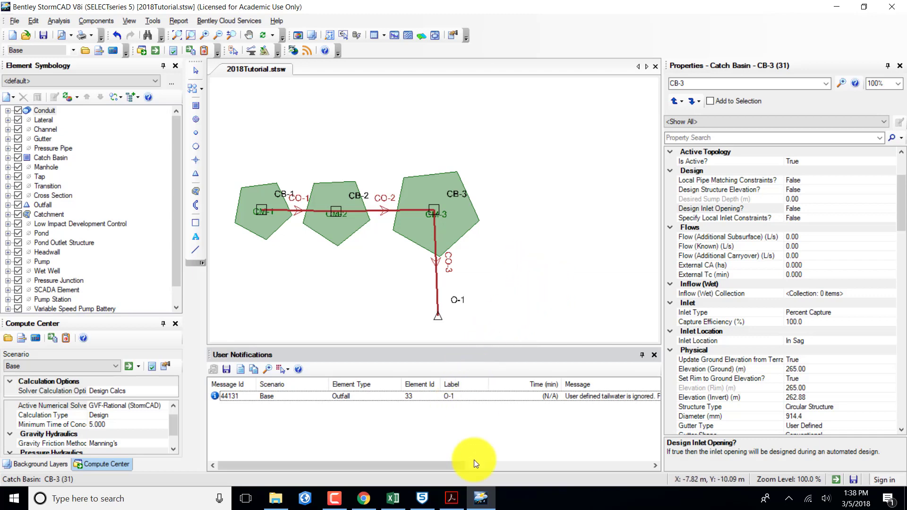
Step: Review the problem statement, tutorial schematic and setup instructions in the Acrobat Reader handout, and return to the StormCAD model
left_click(452, 498)
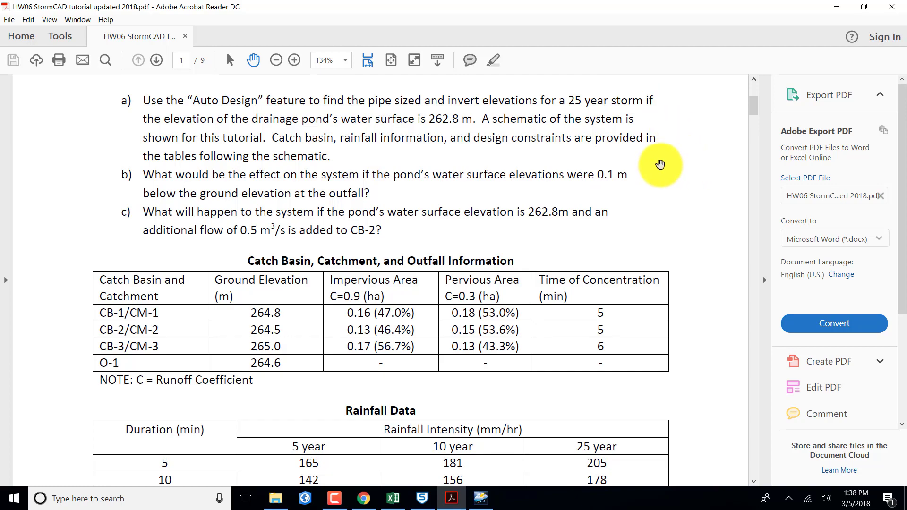
scroll(659, 159, "up", 3)
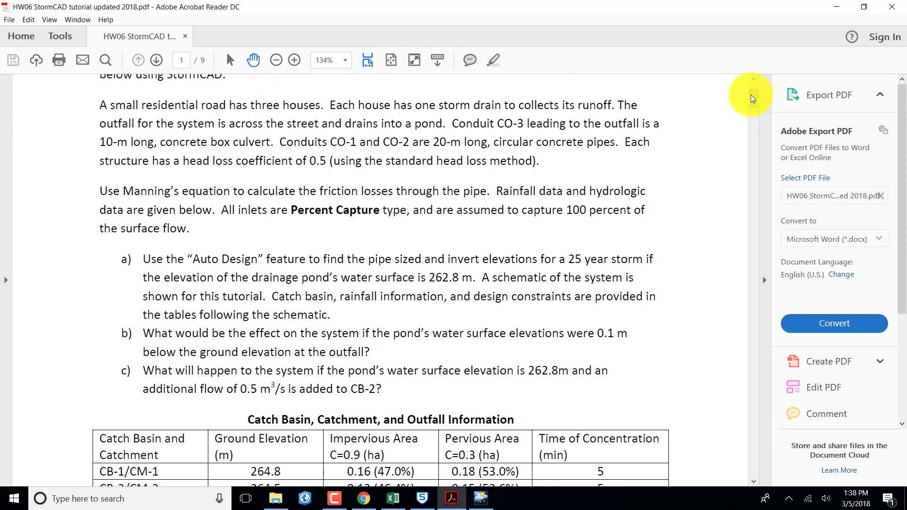
left_click_drag(752, 95, 755, 137)
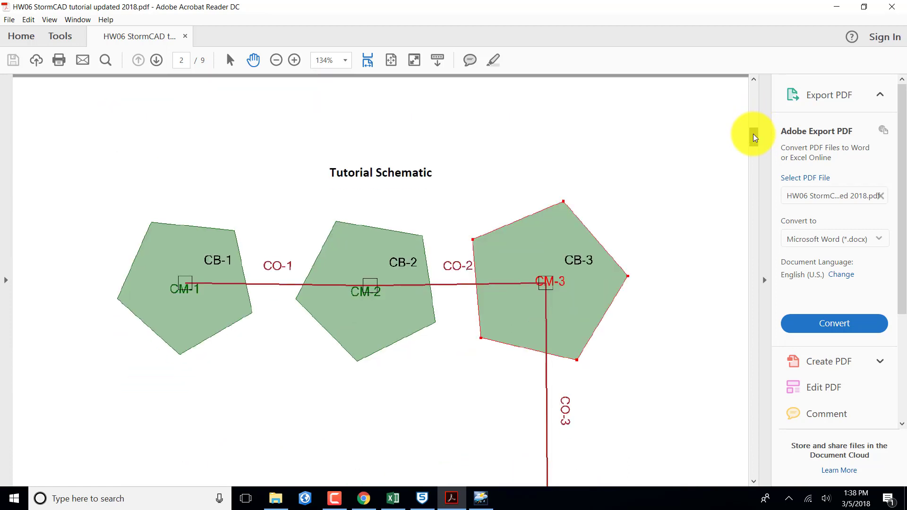
left_click_drag(754, 138, 754, 173)
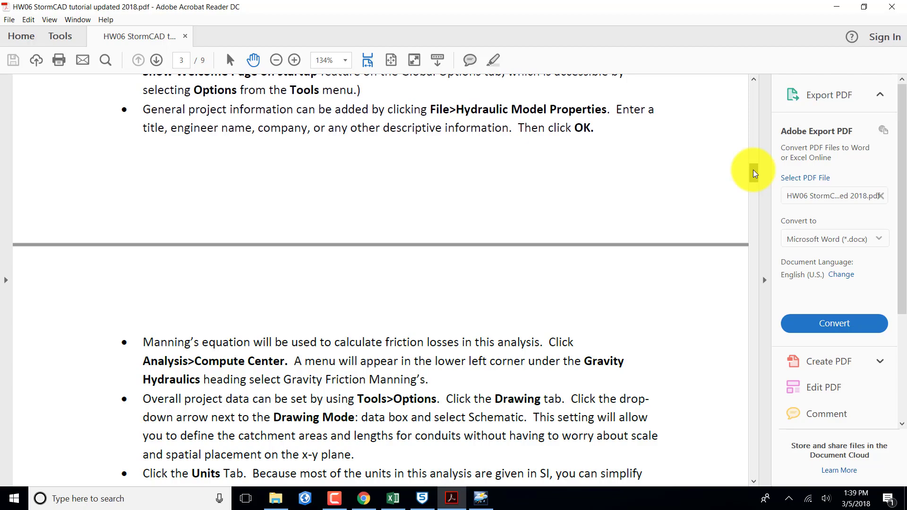
mouse_move(755, 173)
left_mouse_down()
mouse_move(754, 146)
mouse_move(754, 191)
left_mouse_up()
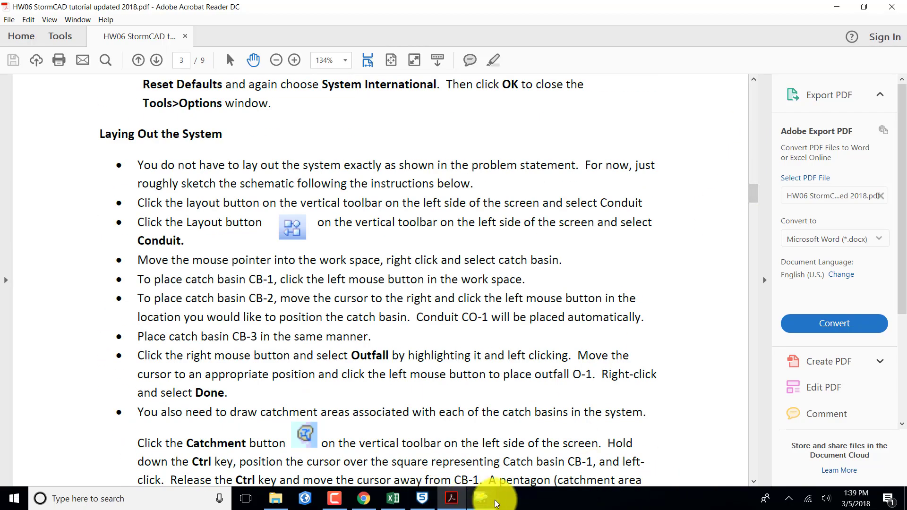
left_click(478, 501)
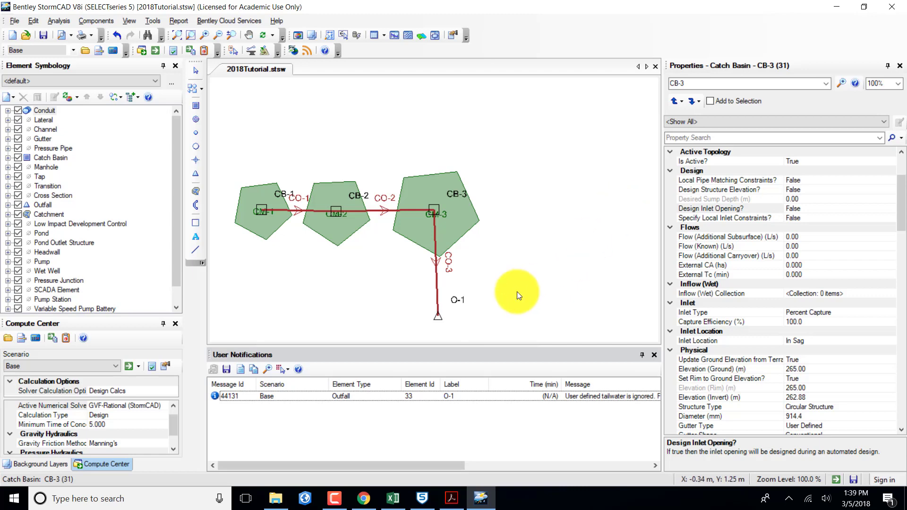
left_click_drag(451, 465, 405, 465)
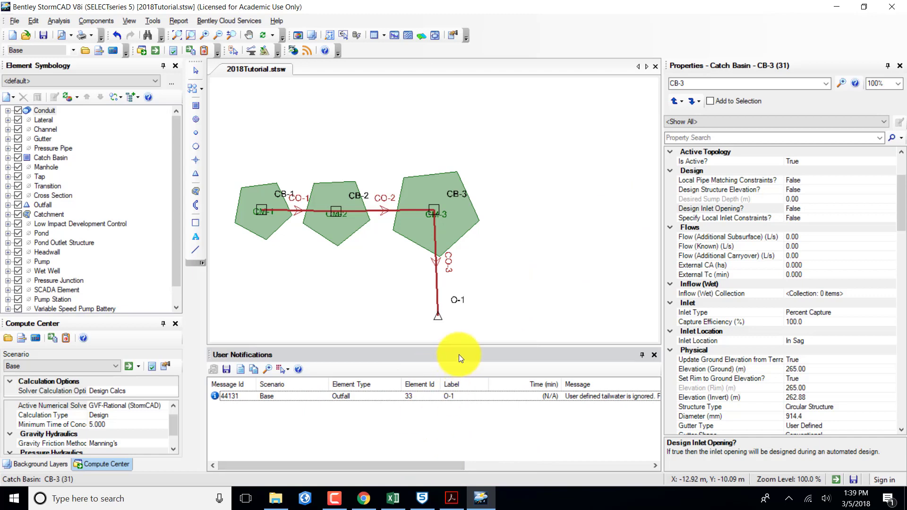